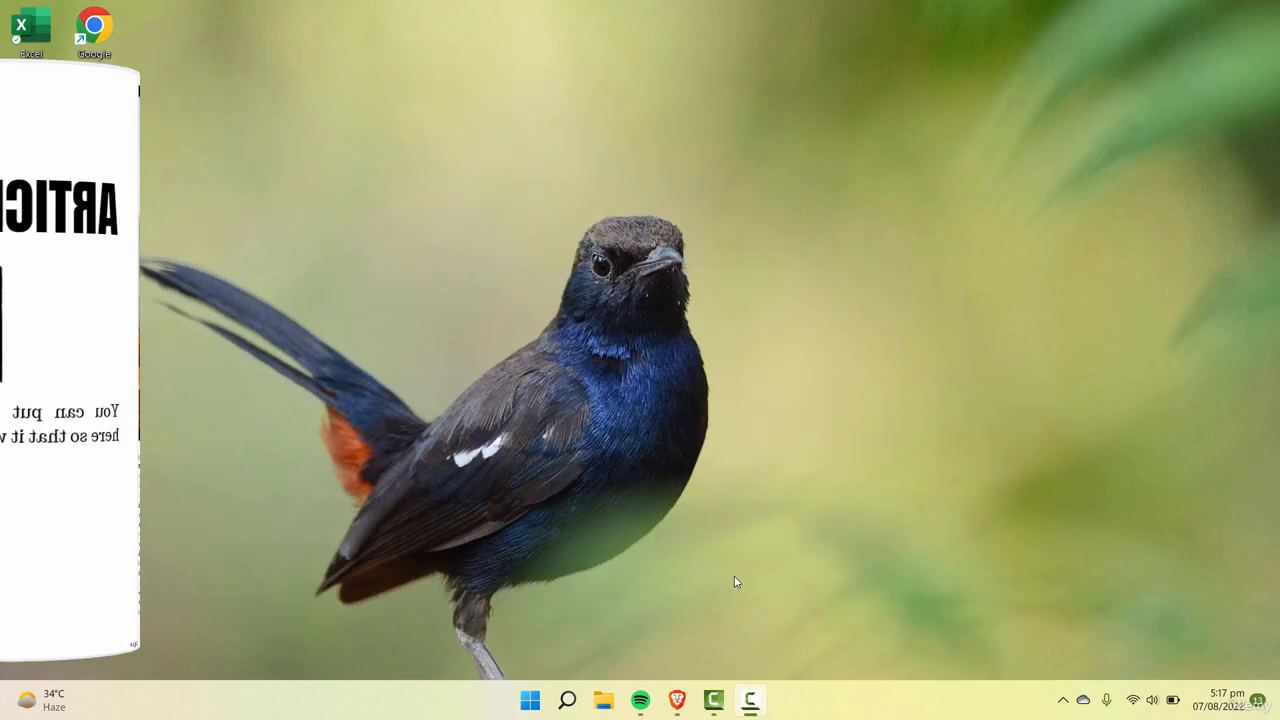
Step: Switch to Canva in the Brave browser and create a blank Presentation (16:9) design
{"action": "left_click", "coordinate": [678, 702]}
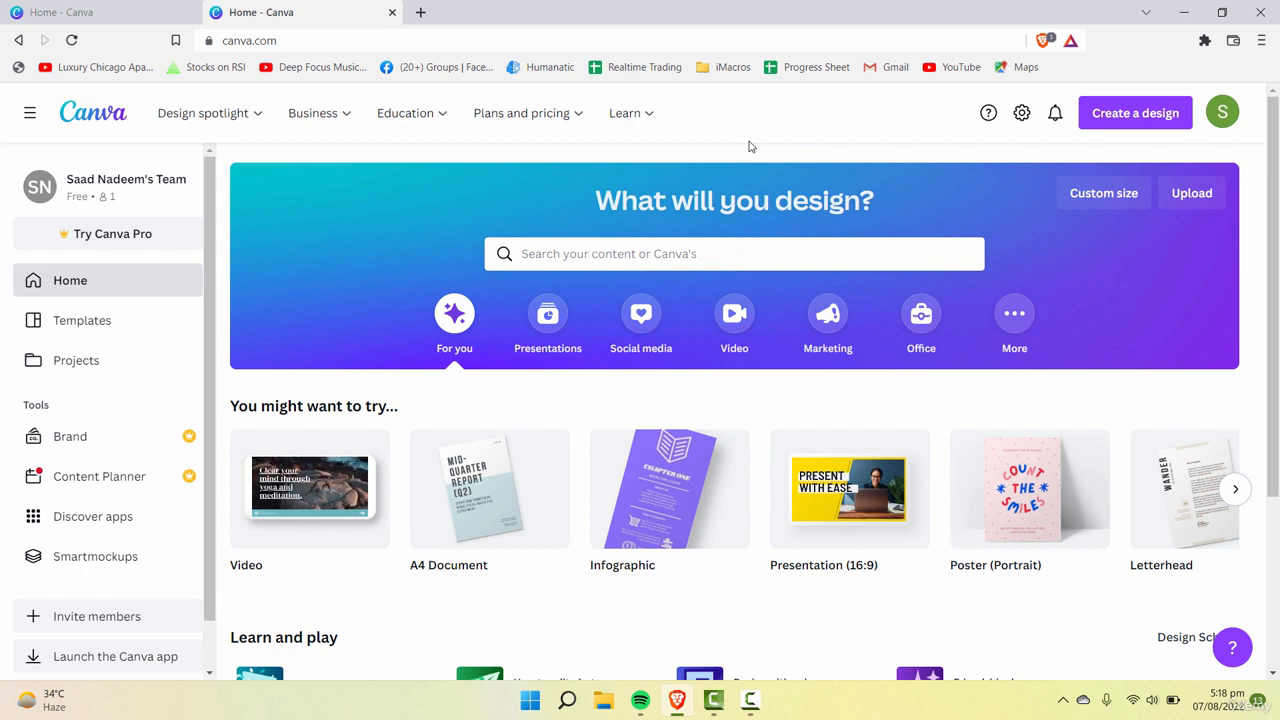
{"action": "left_click", "coordinate": [1146, 124]}
{"action": "scroll", "coordinate": [1177, 272], "scroll_direction": "down", "scroll_amount": 3}
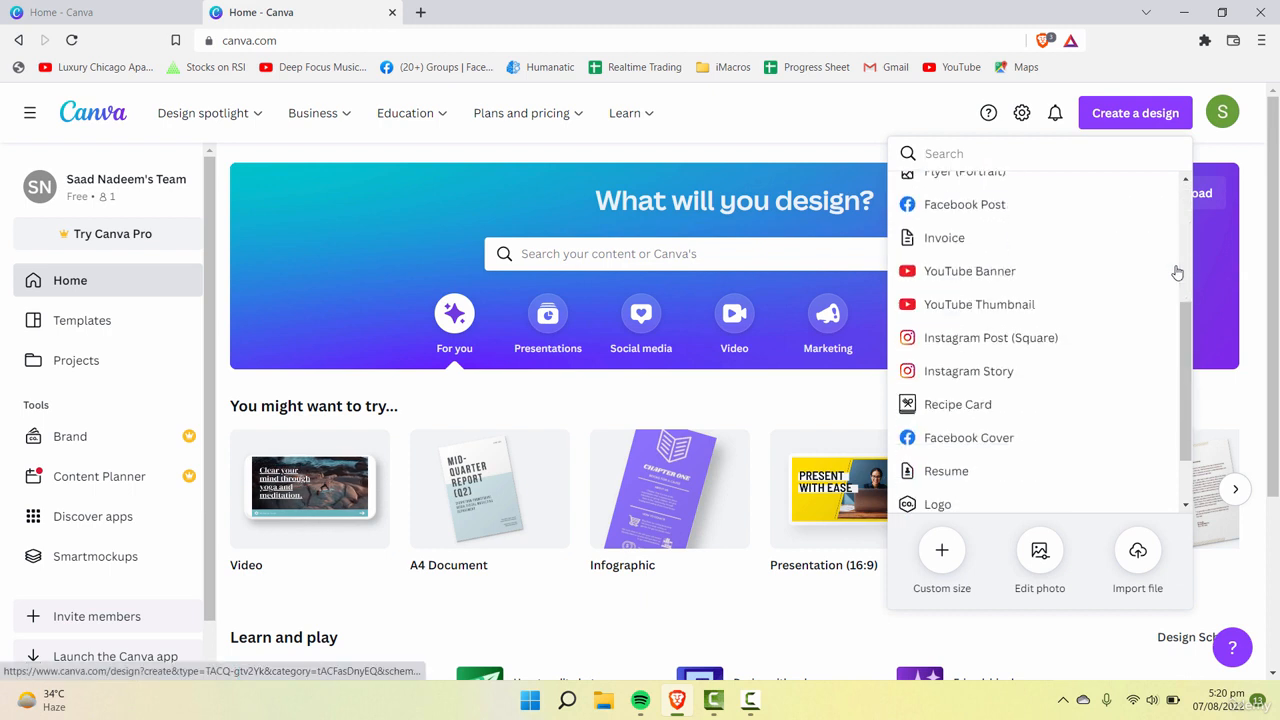
{"action": "scroll", "coordinate": [1175, 276], "scroll_direction": "up", "scroll_amount": 4}
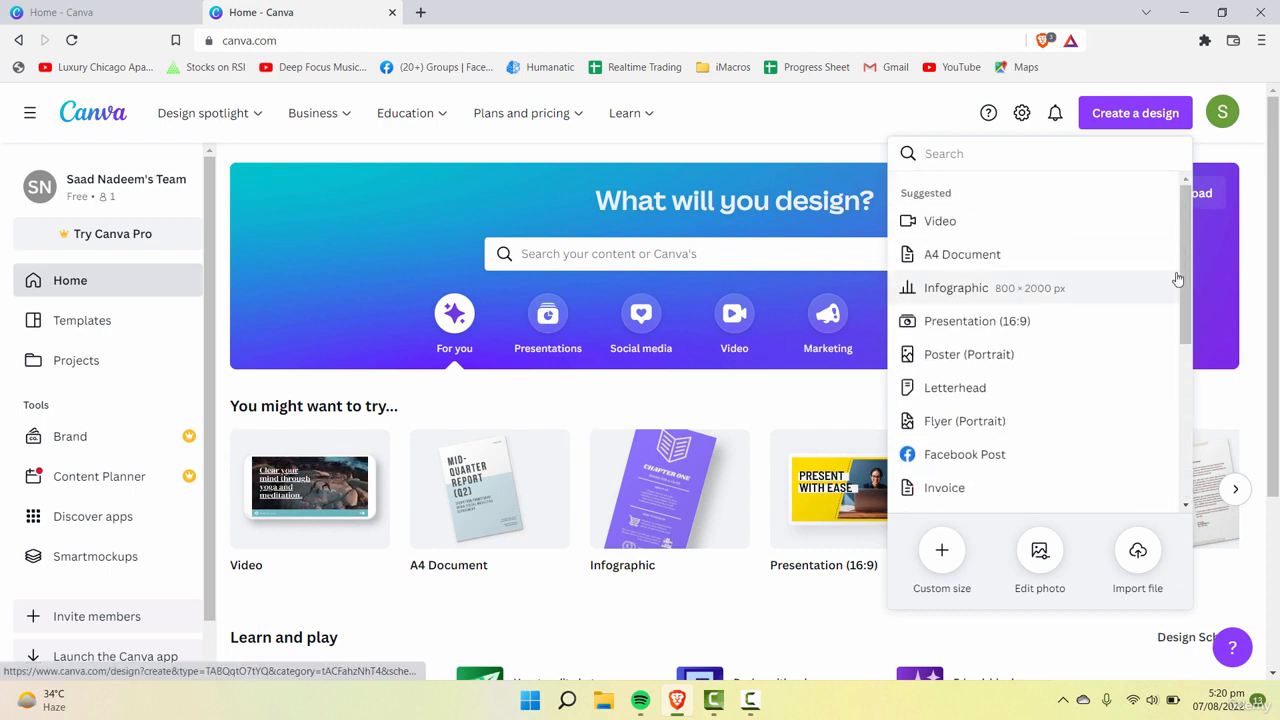
{"action": "left_click", "coordinate": [1070, 322]}
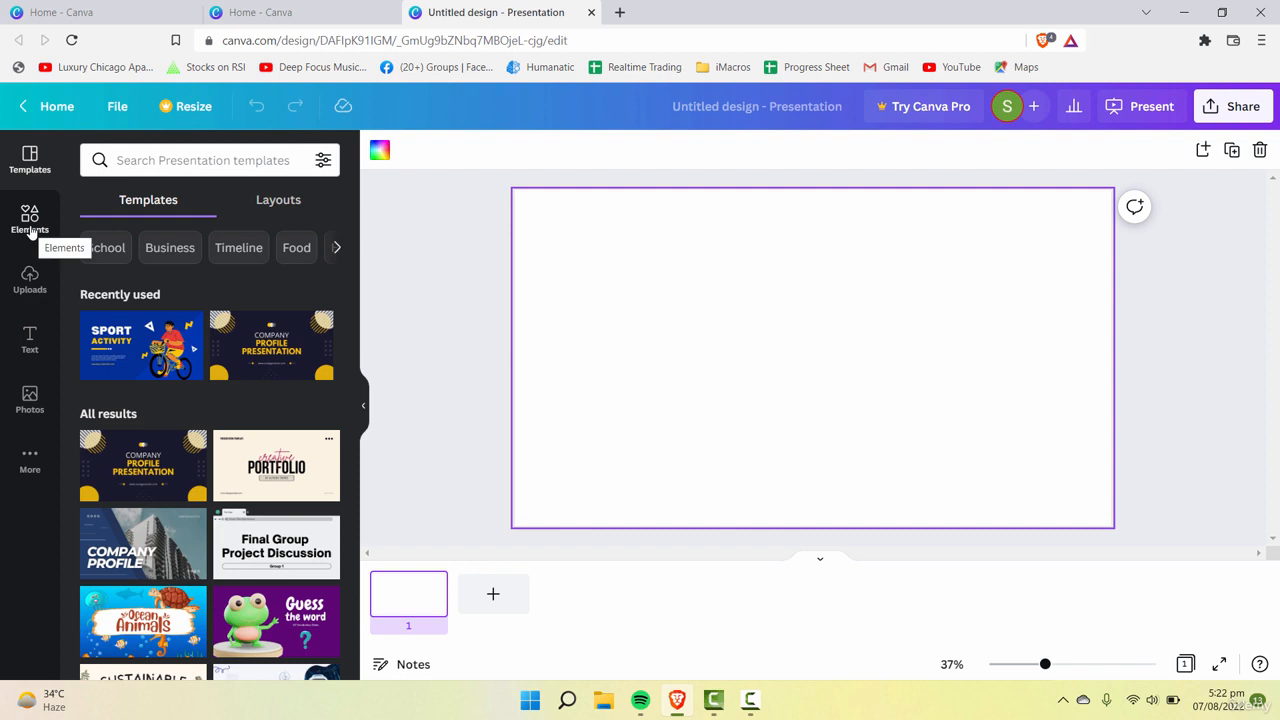
Step: Find the Grids collection among the design elements and add the grid with two equal side-by-side cells to the page
{"action": "left_click", "coordinate": [30, 220]}
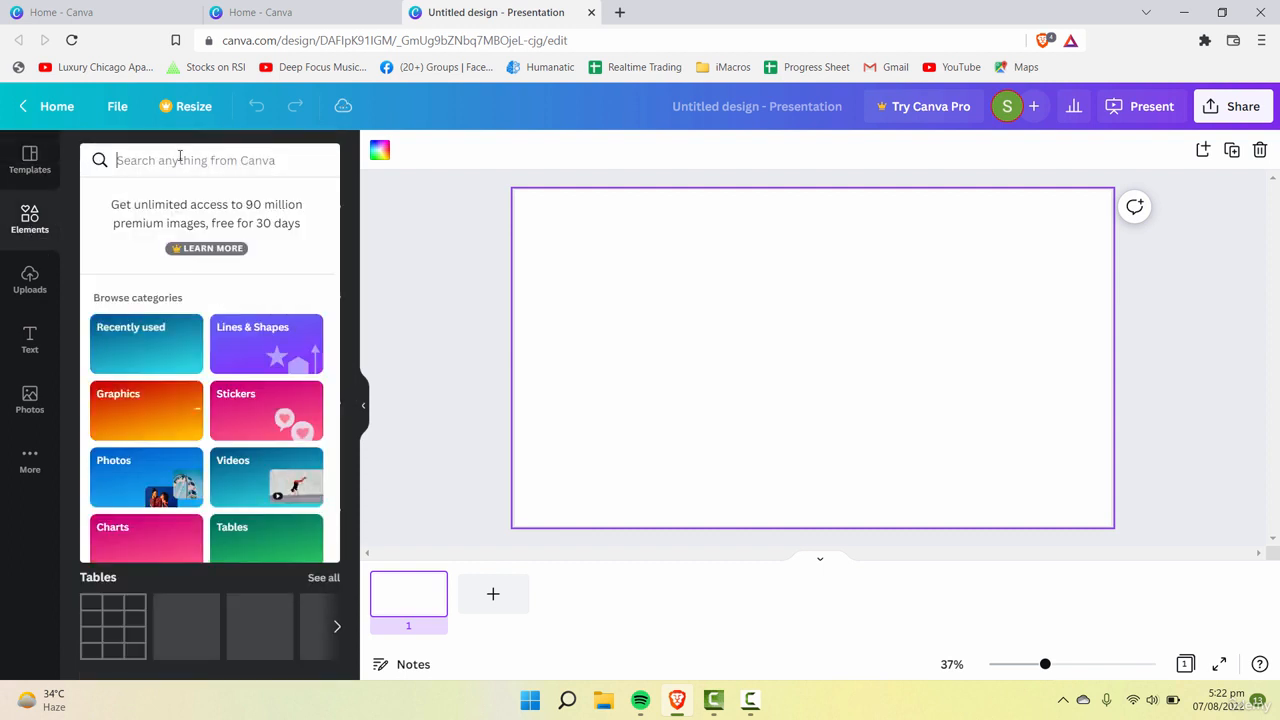
{"action": "type", "text": "grids"}
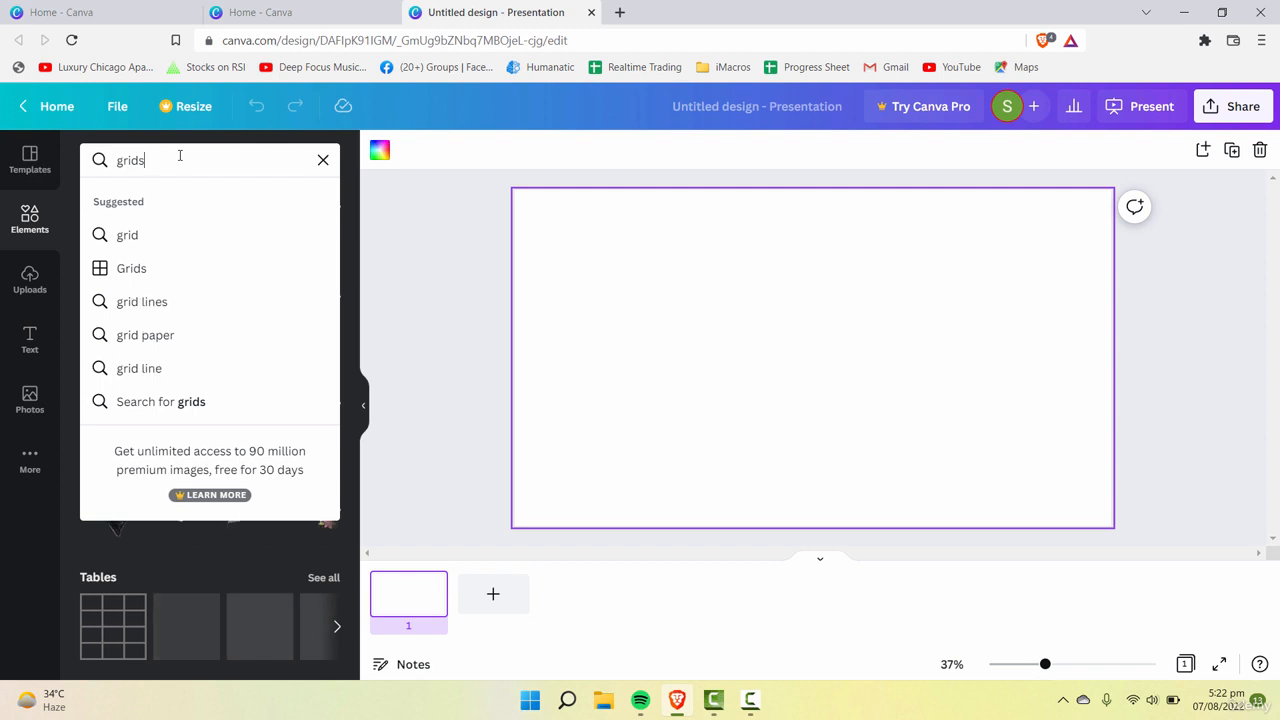
{"action": "left_click", "coordinate": [198, 277]}
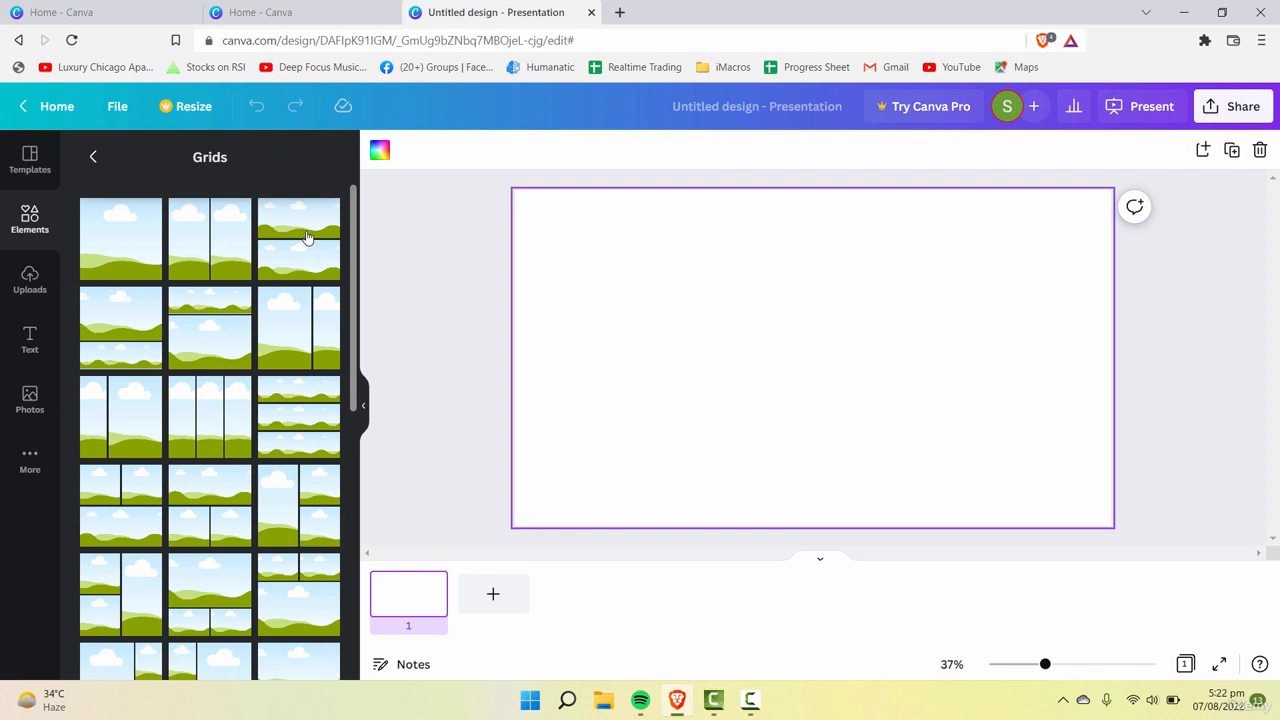
{"action": "scroll", "coordinate": [320, 560], "scroll_direction": "down", "scroll_amount": 3}
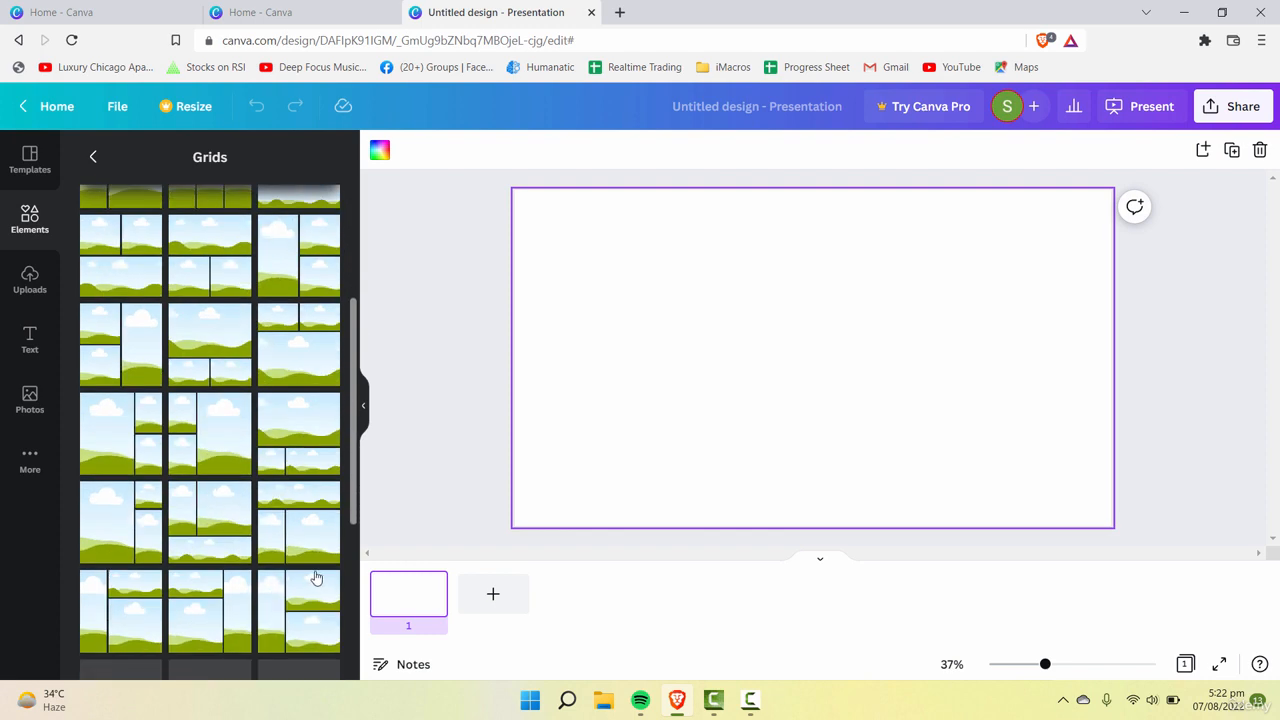
{"action": "scroll", "coordinate": [316, 578], "scroll_direction": "up", "scroll_amount": 4}
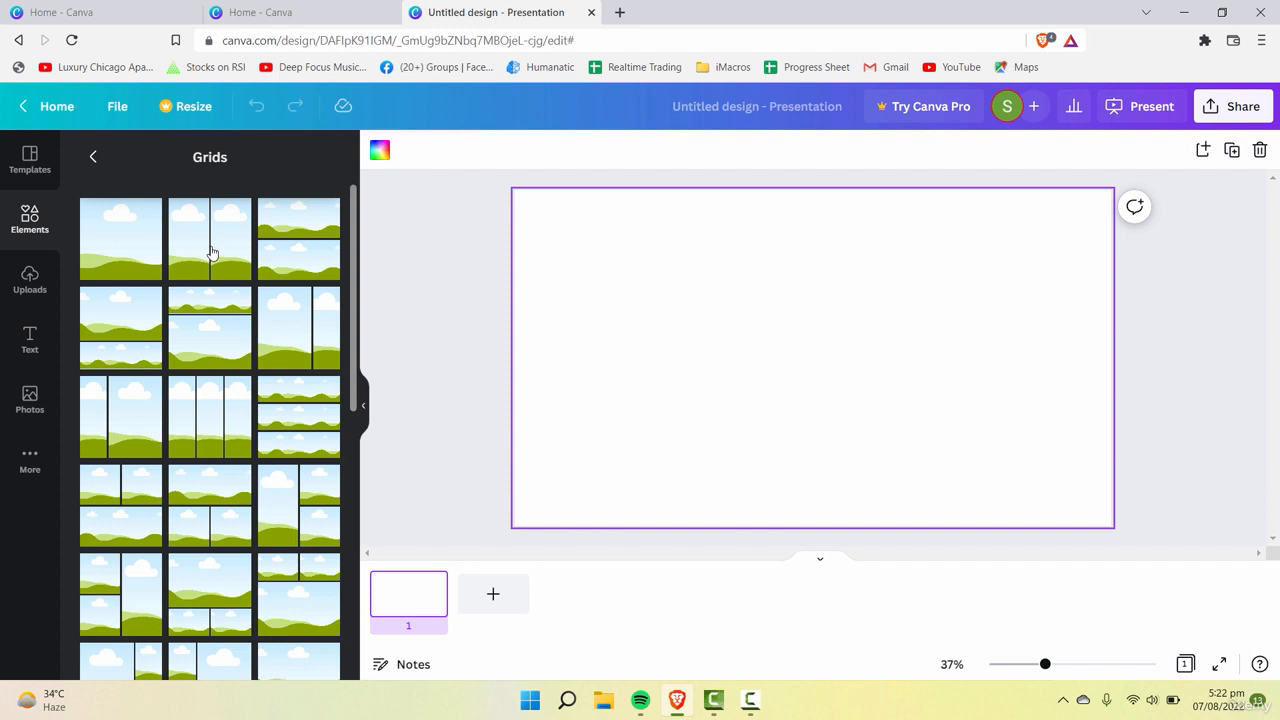
{"action": "left_click", "coordinate": [211, 252]}
{"action": "left_click", "coordinate": [711, 340]}
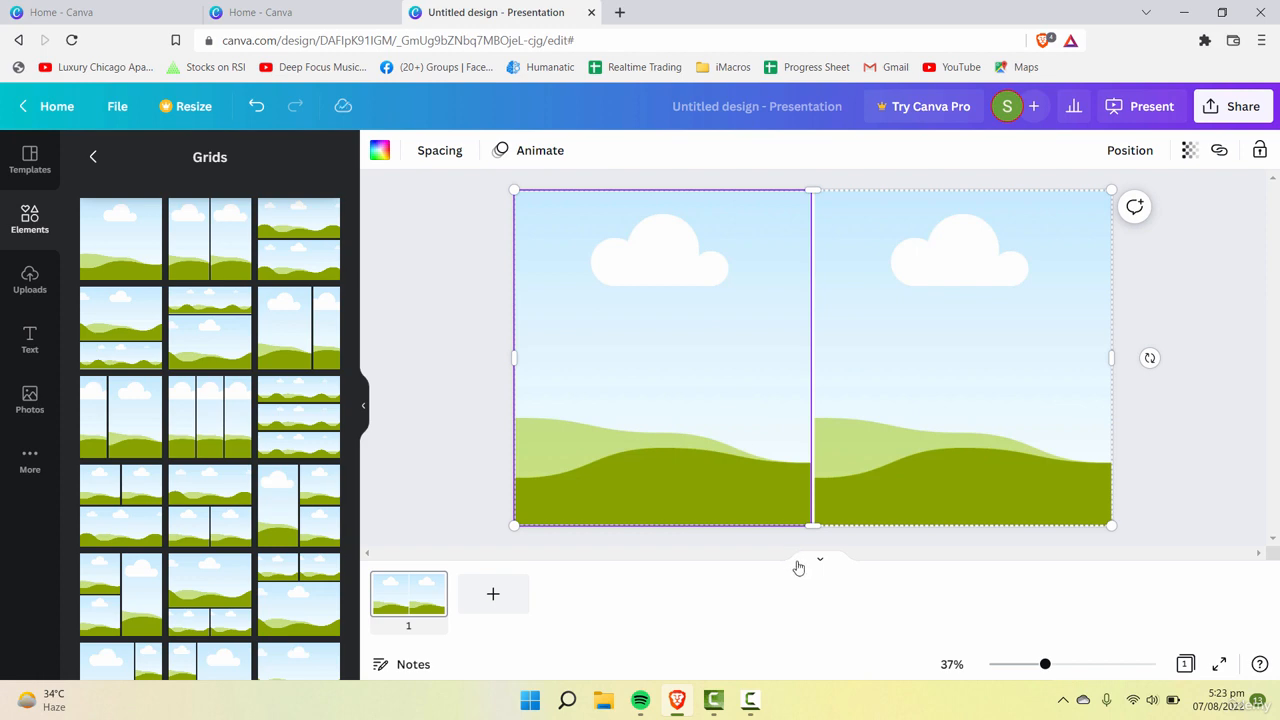
{"action": "left_click", "coordinate": [737, 549]}
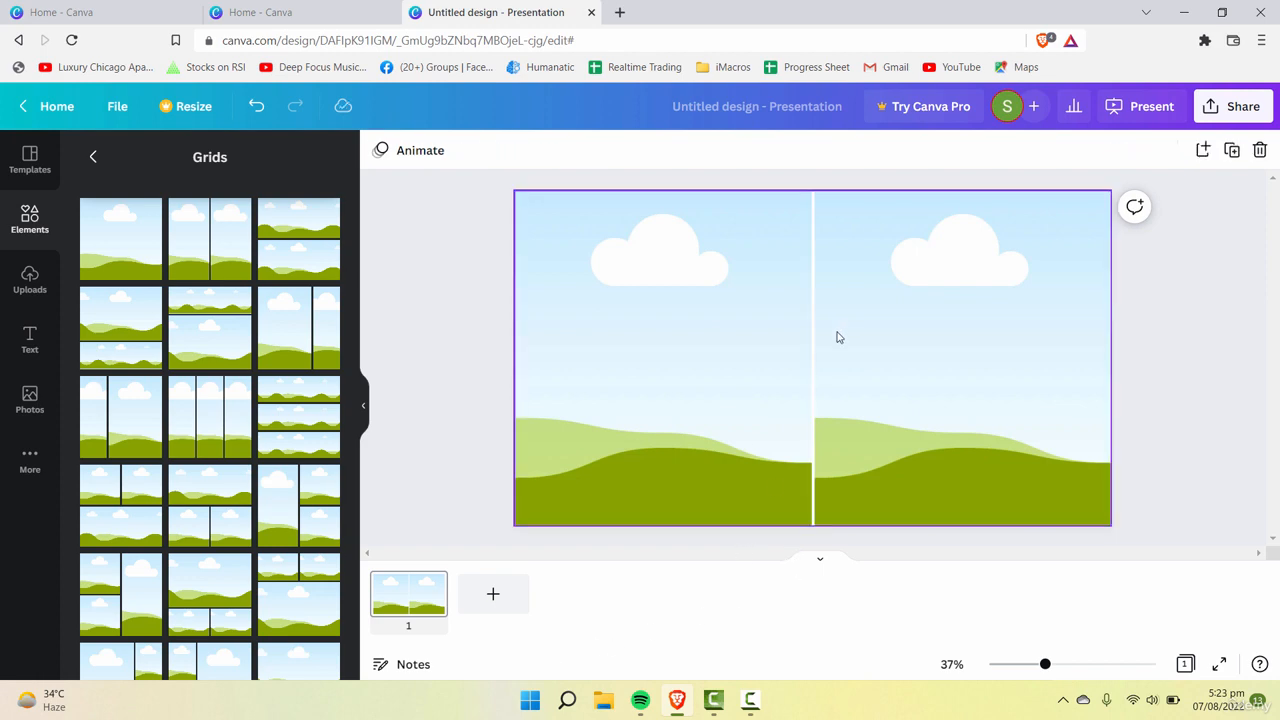
{"action": "left_click", "coordinate": [640, 394]}
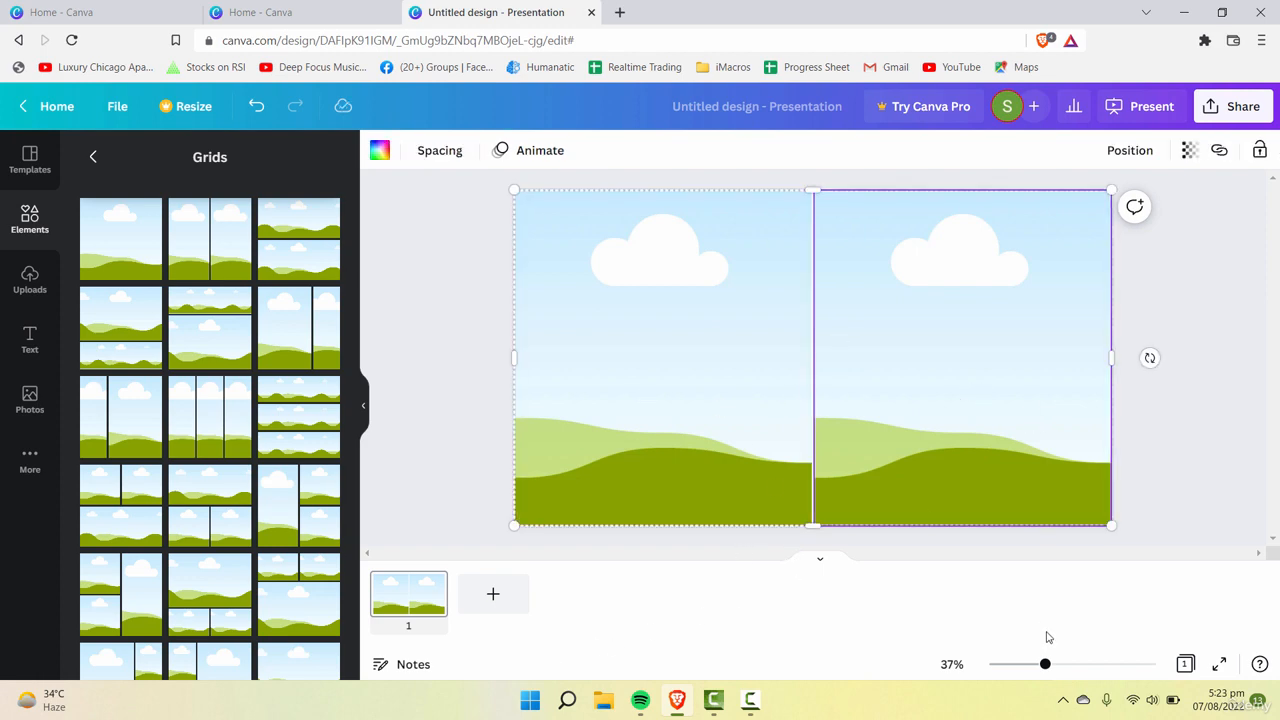
{"action": "left_click", "coordinate": [1054, 549]}
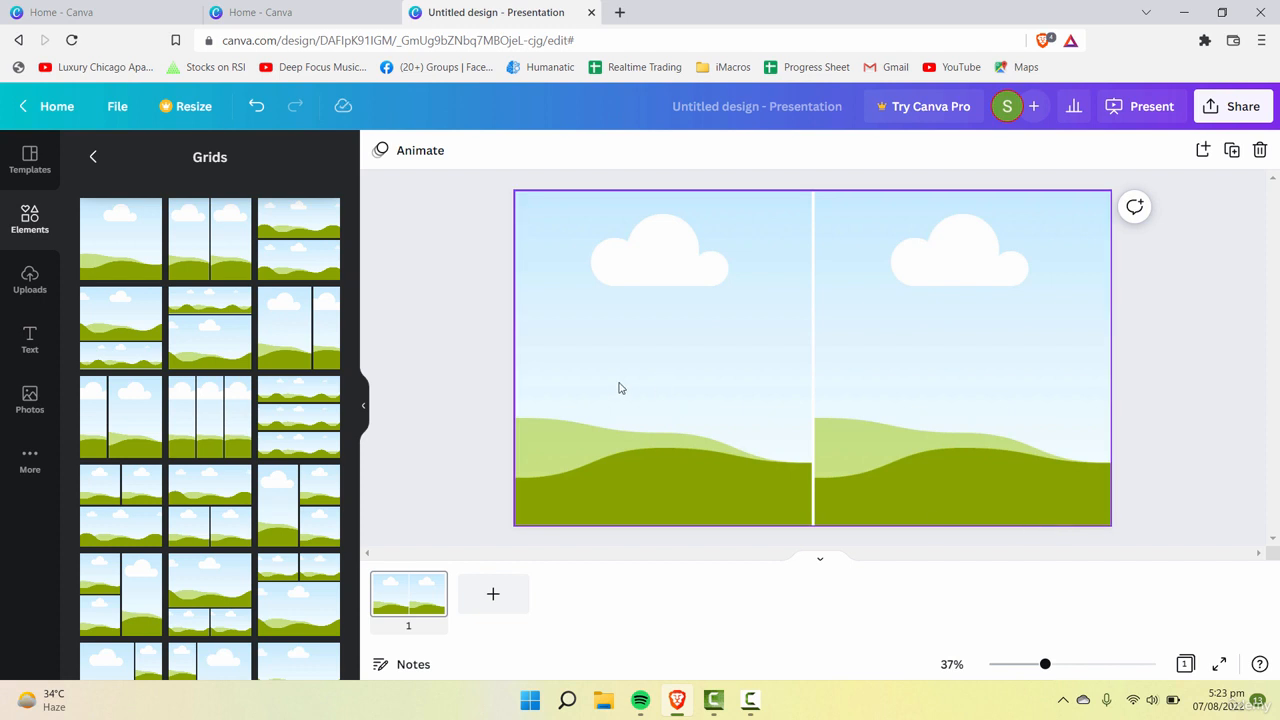
Step: Adjust the two-cell grid's corners and edges so it fills the whole page at 1,920 × 1,080
{"action": "left_click", "coordinate": [619, 387]}
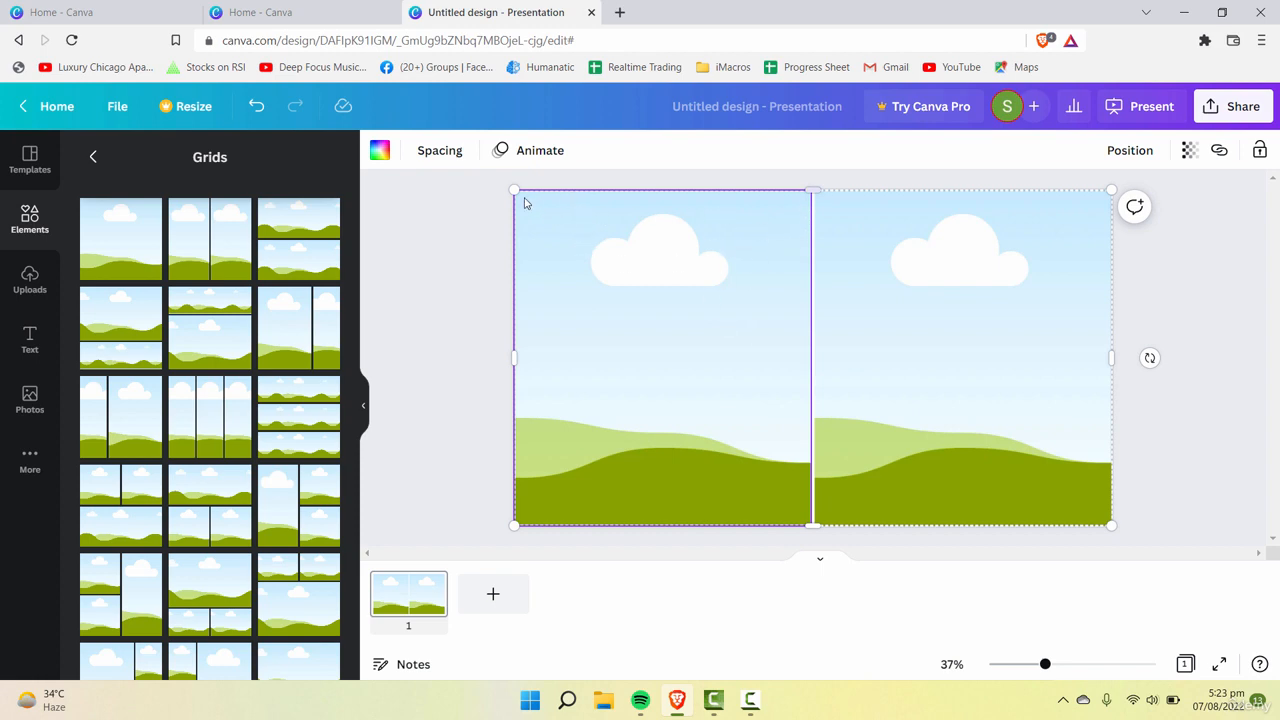
{"action": "left_click_drag", "start_coordinate": [512, 189], "coordinate": [517, 194]}
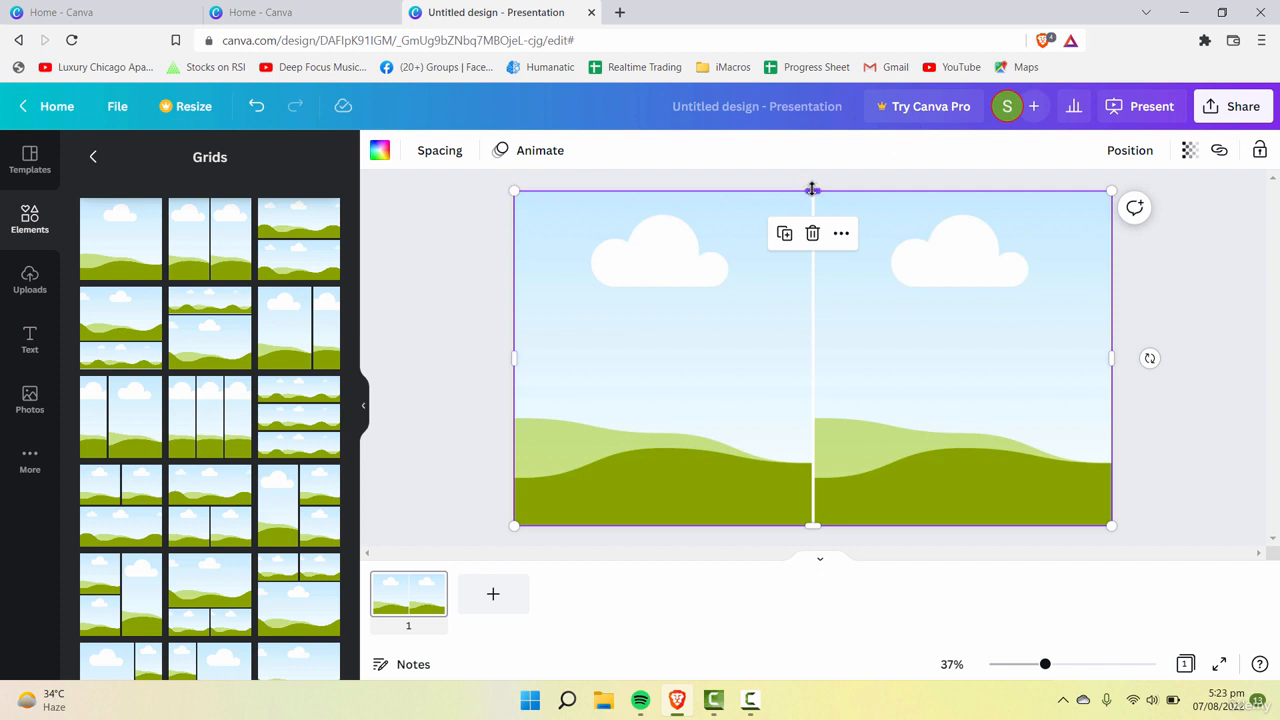
{"action": "left_click_drag", "start_coordinate": [811, 188], "coordinate": [814, 190]}
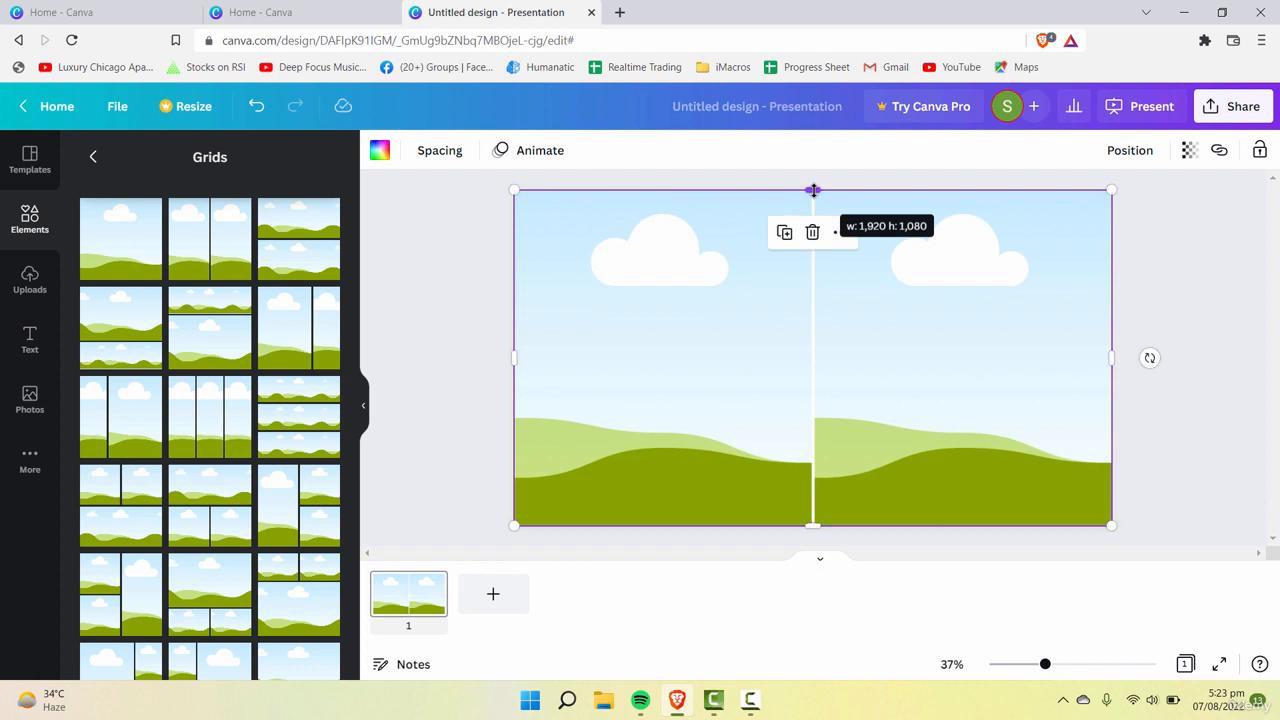
{"action": "left_click_drag", "start_coordinate": [812, 524], "coordinate": [812, 528]}
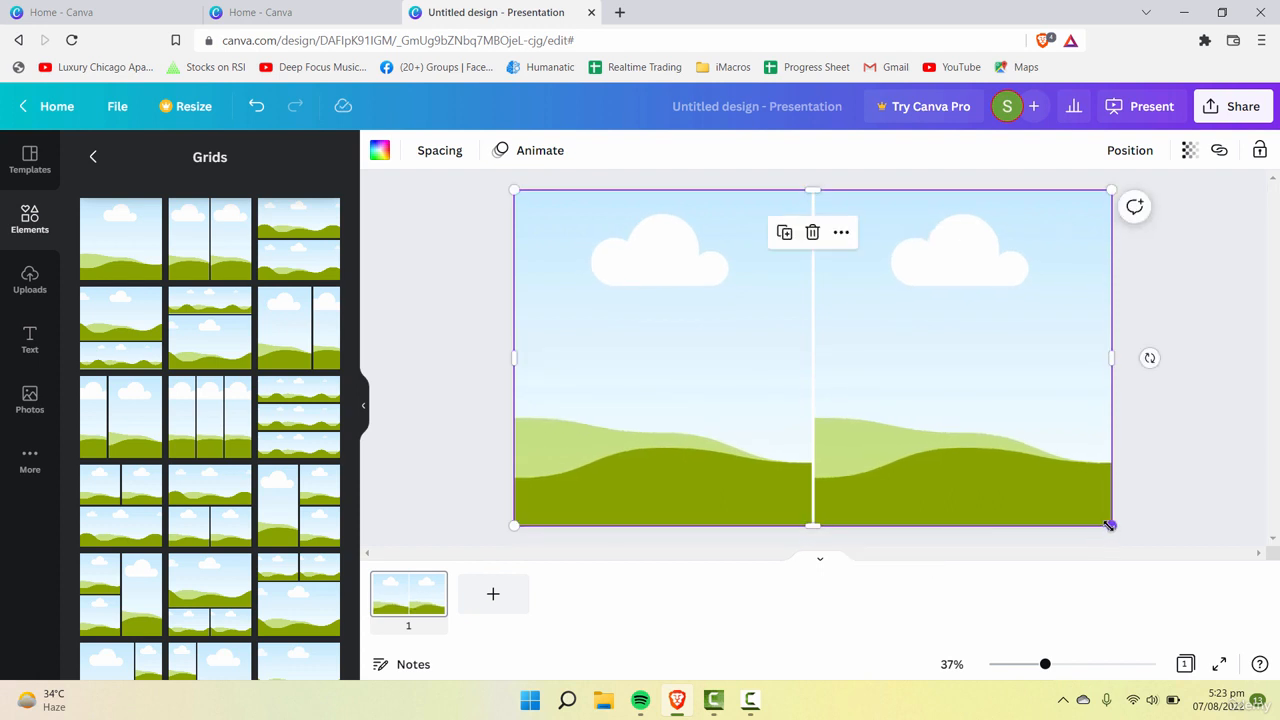
{"action": "left_click_drag", "start_coordinate": [1110, 524], "coordinate": [1110, 526]}
{"action": "left_click", "coordinate": [893, 382]}
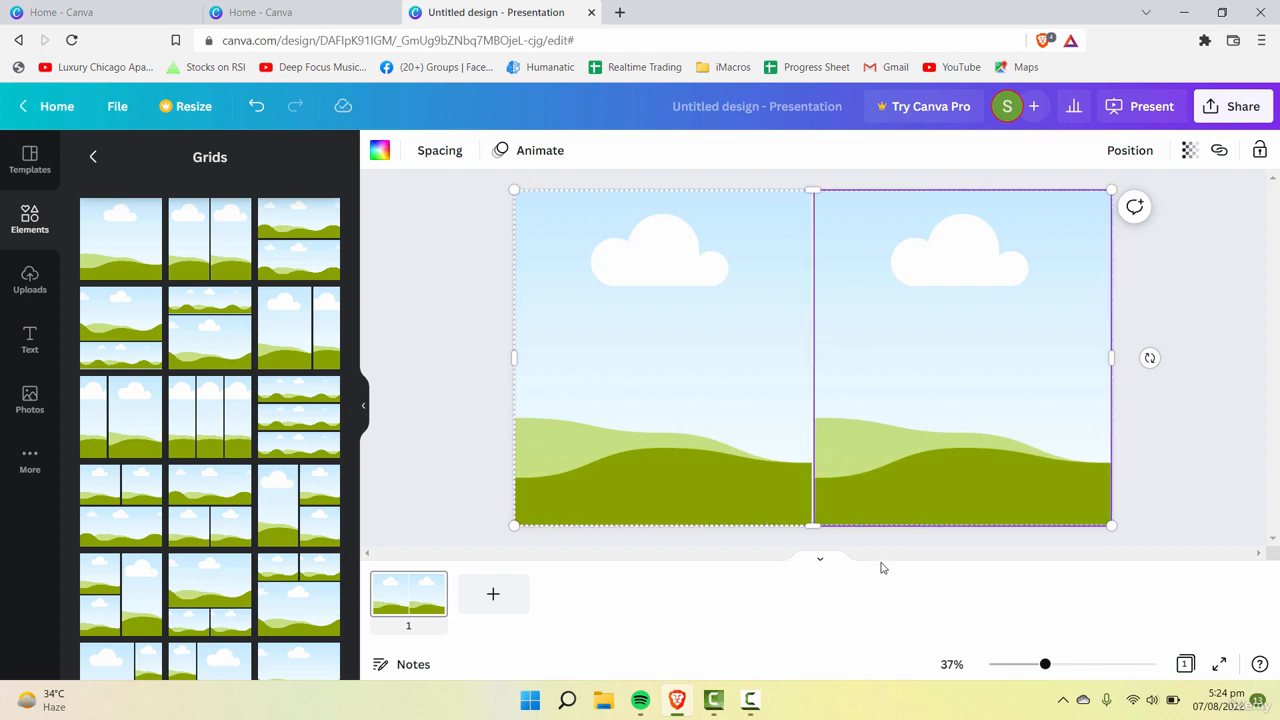
{"action": "left_click", "coordinate": [904, 562]}
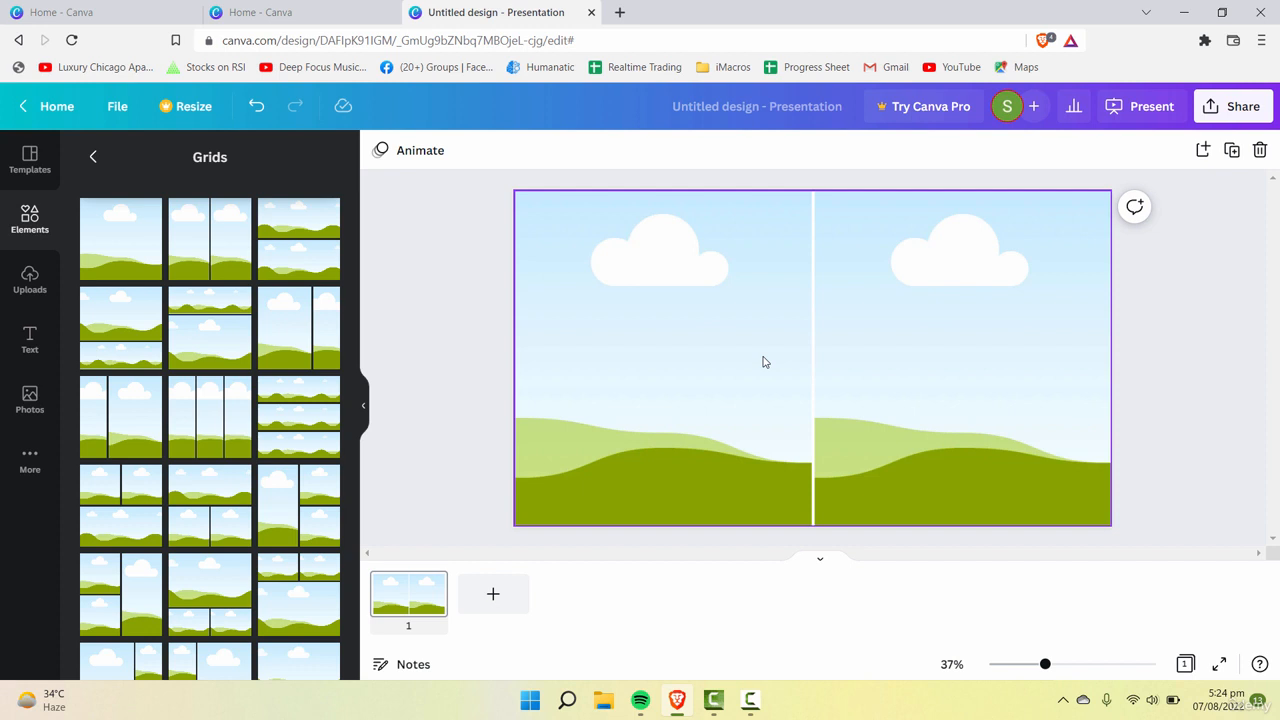
{"action": "left_click", "coordinate": [596, 293]}
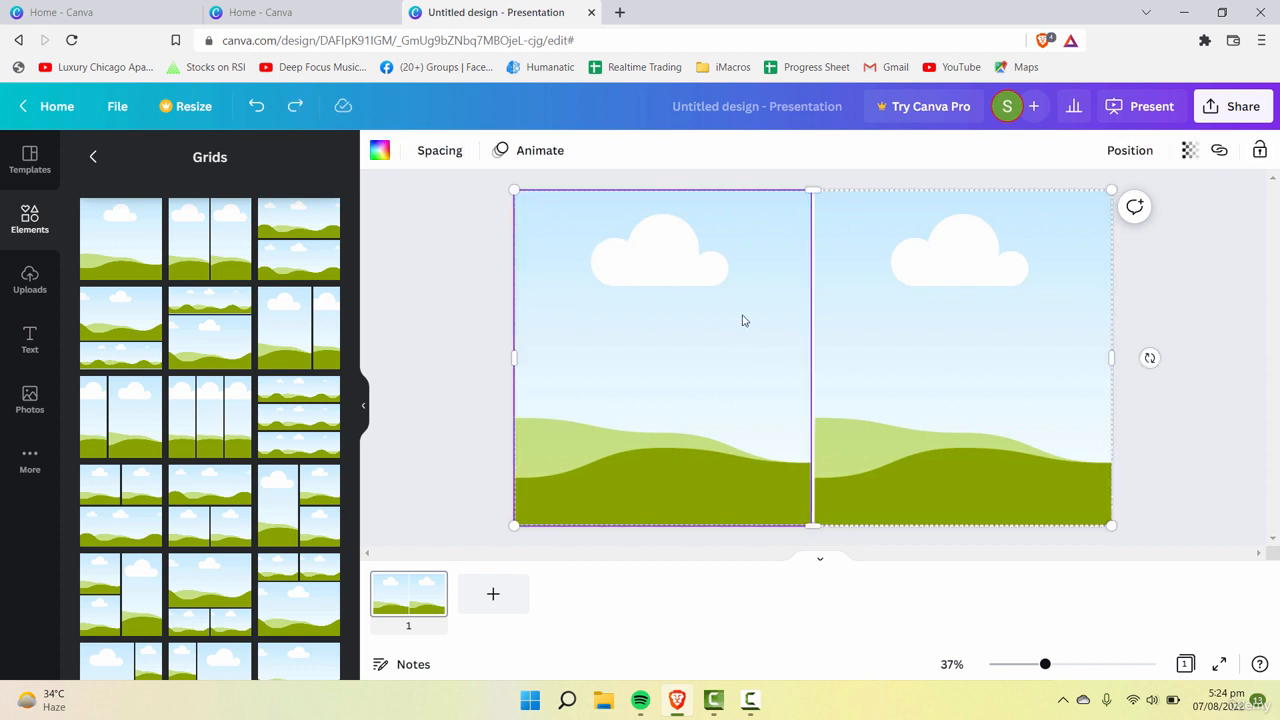
{"action": "left_click", "coordinate": [1229, 278]}
{"action": "left_click_drag", "start_coordinate": [1195, 288], "coordinate": [576, 400]}
{"action": "left_click", "coordinate": [420, 230]}
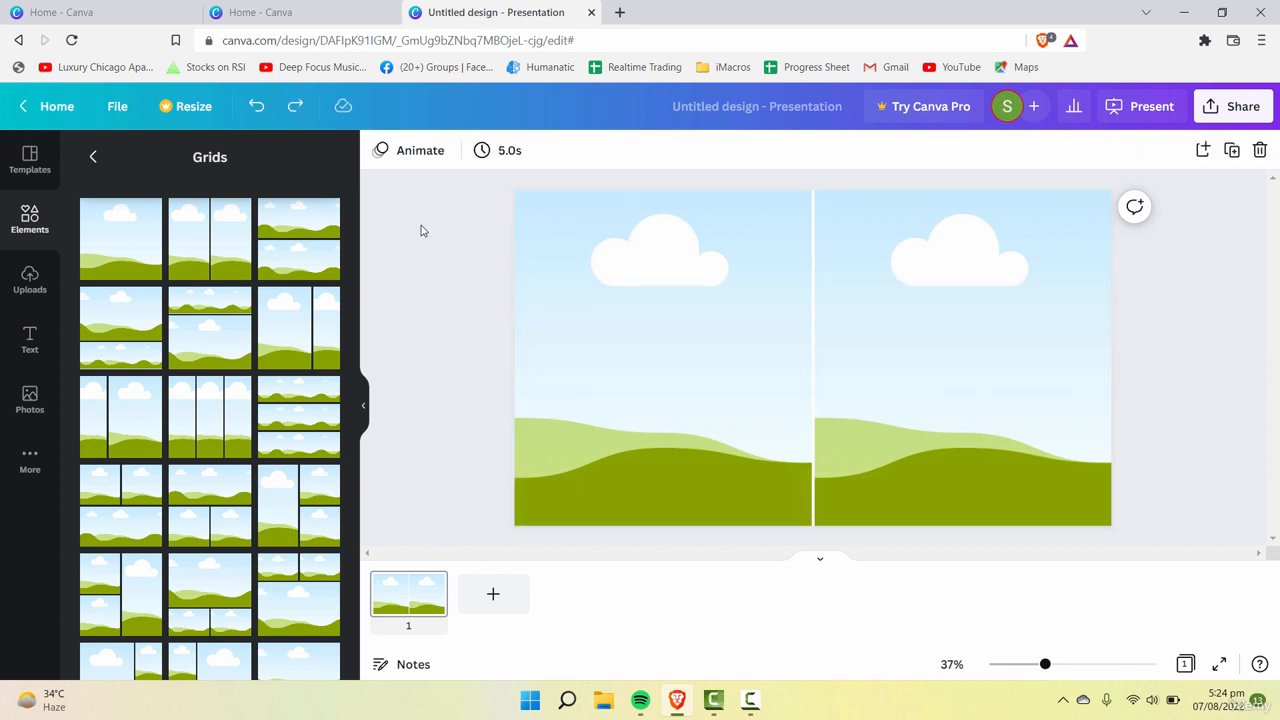
Step: Set the grid spacing to 0 to remove the gap between the two cells
{"action": "left_click", "coordinate": [806, 299]}
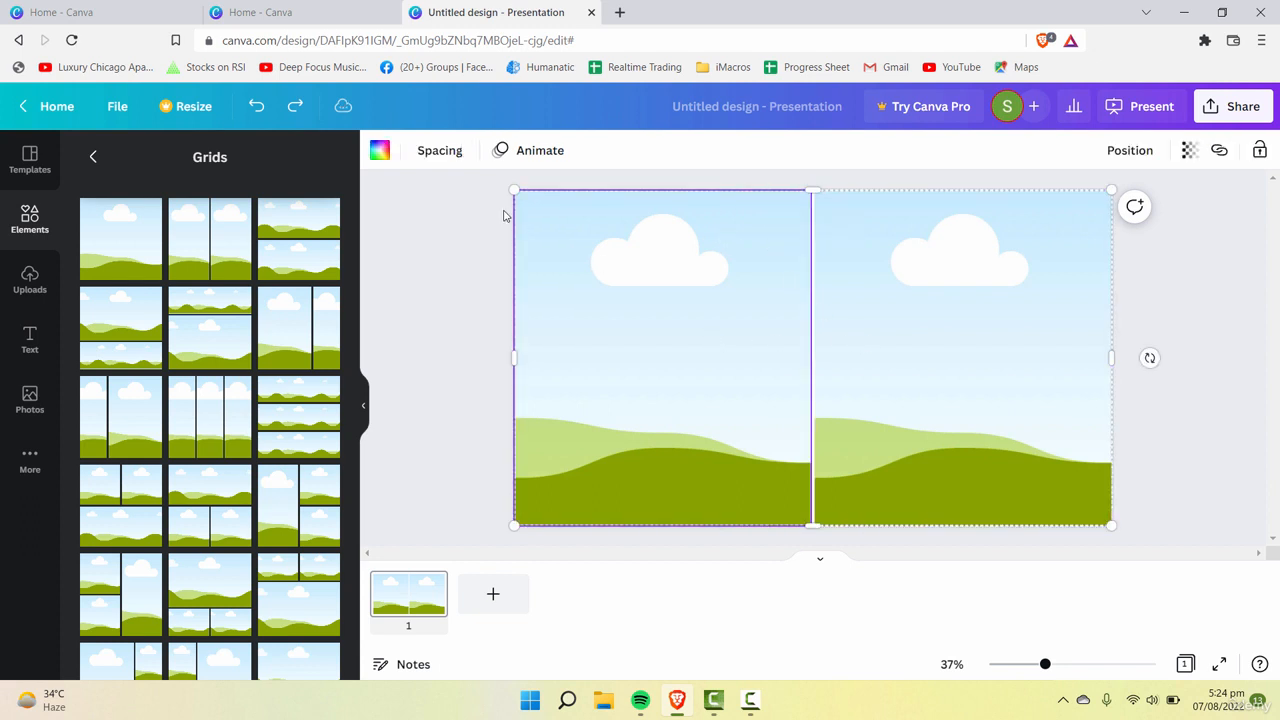
{"action": "left_click", "coordinate": [440, 150]}
{"action": "left_click_drag", "start_coordinate": [443, 219], "coordinate": [428, 214]}
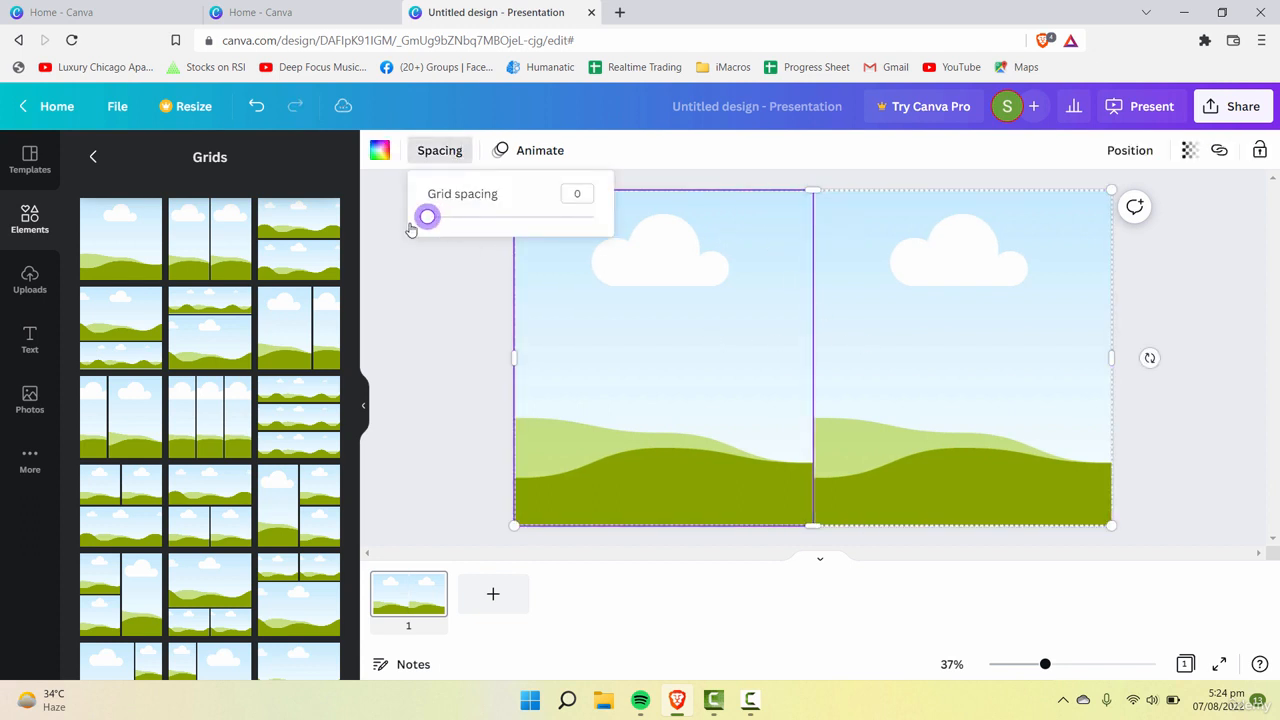
{"action": "left_click", "coordinate": [1090, 374]}
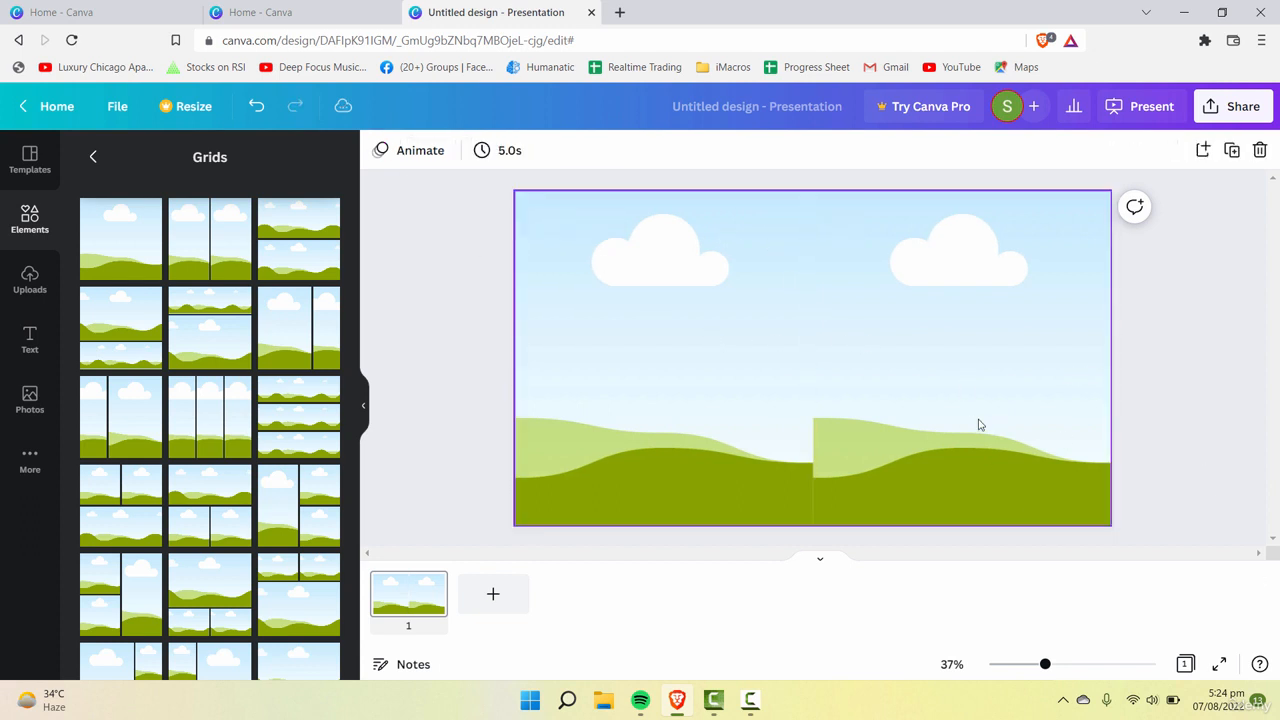
{"action": "left_click", "coordinate": [458, 158]}
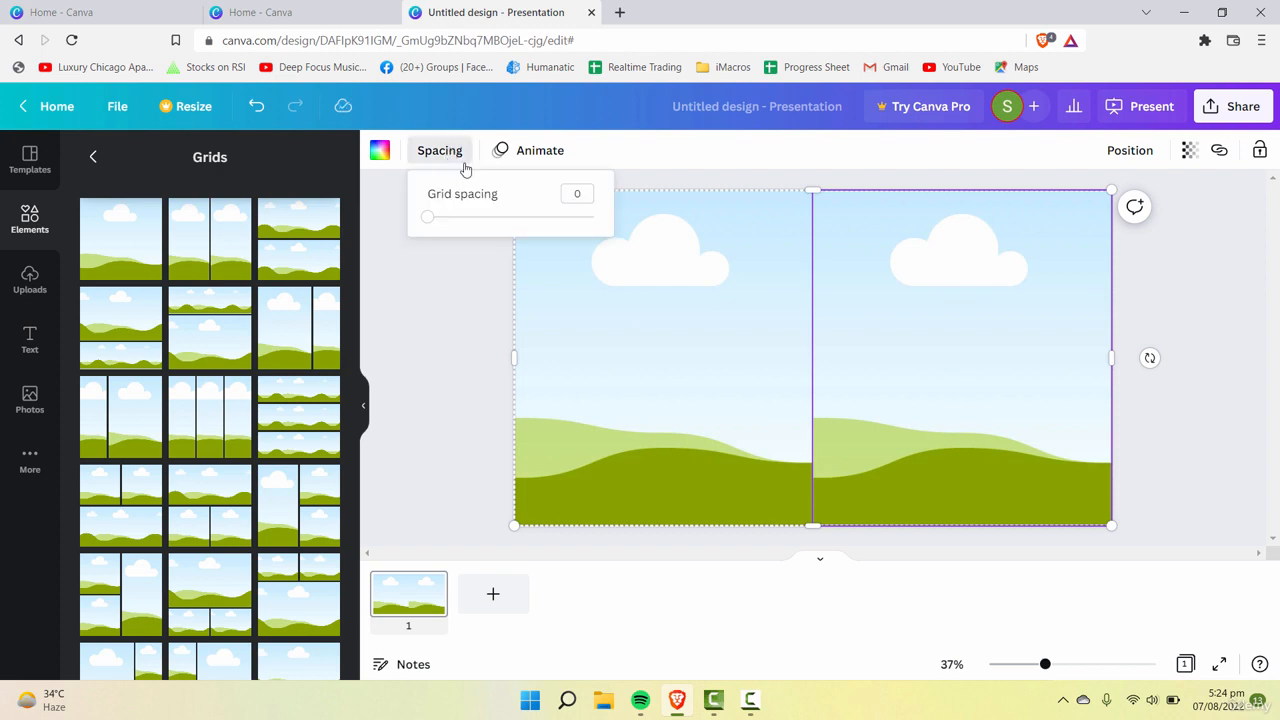
{"action": "left_click", "coordinate": [376, 345]}
Step: Fill the right grid cell with the light gray default color
{"action": "left_click", "coordinate": [946, 323]}
{"action": "left_click", "coordinate": [735, 348]}
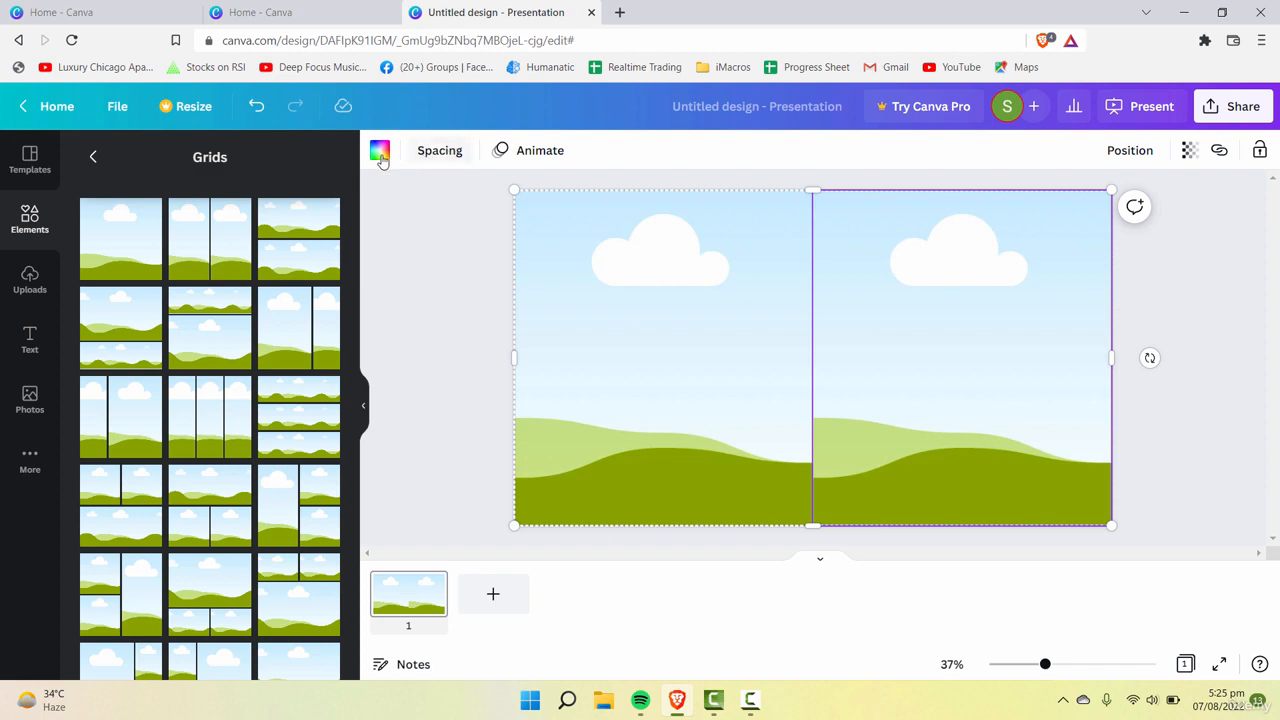
{"action": "left_click", "coordinate": [380, 151]}
{"action": "left_click", "coordinate": [280, 395]}
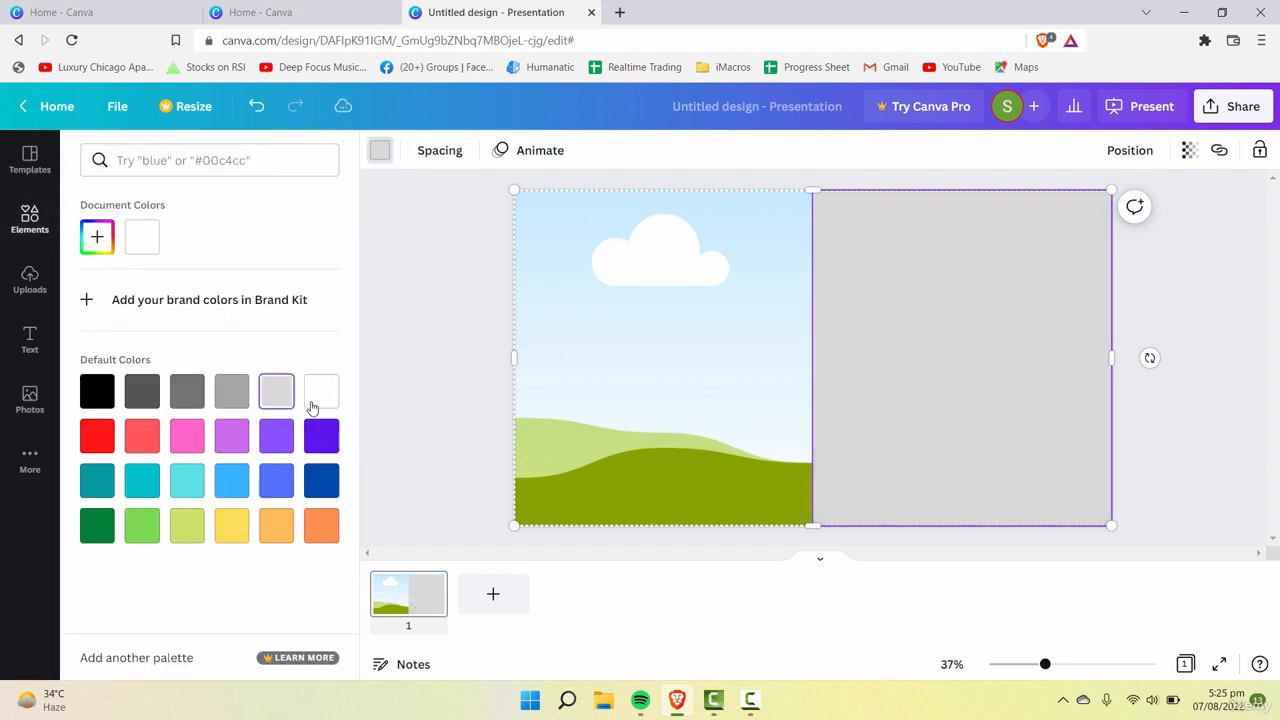
{"action": "left_click", "coordinate": [380, 151]}
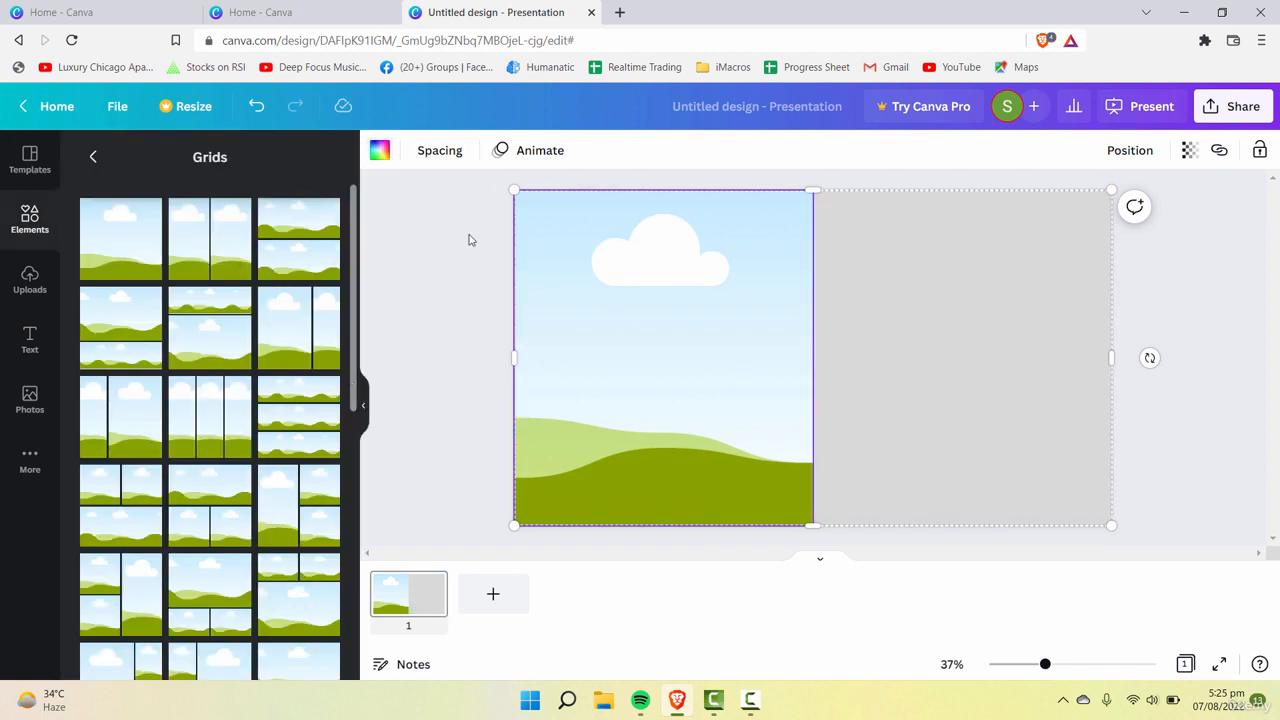
Step: Fill the left grid cell with the white default color and deselect the grid
{"action": "left_click", "coordinate": [997, 318]}
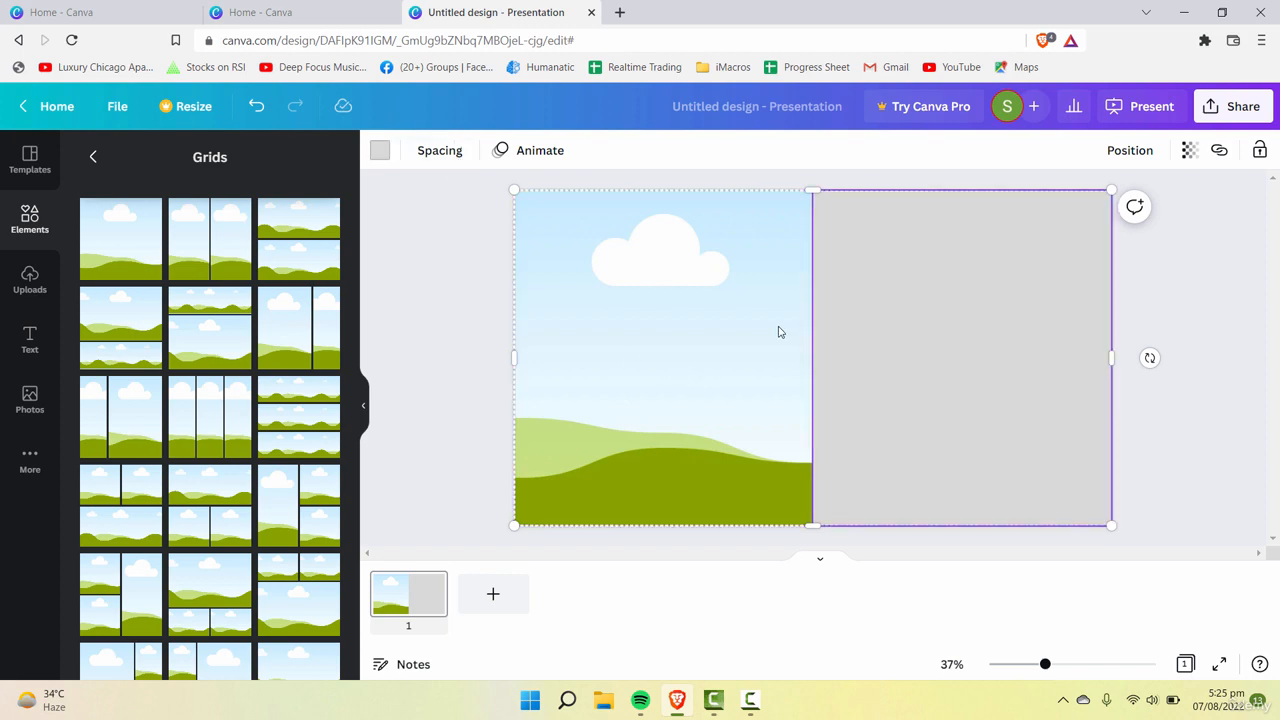
{"action": "left_click", "coordinate": [780, 332]}
{"action": "left_click", "coordinate": [380, 150]}
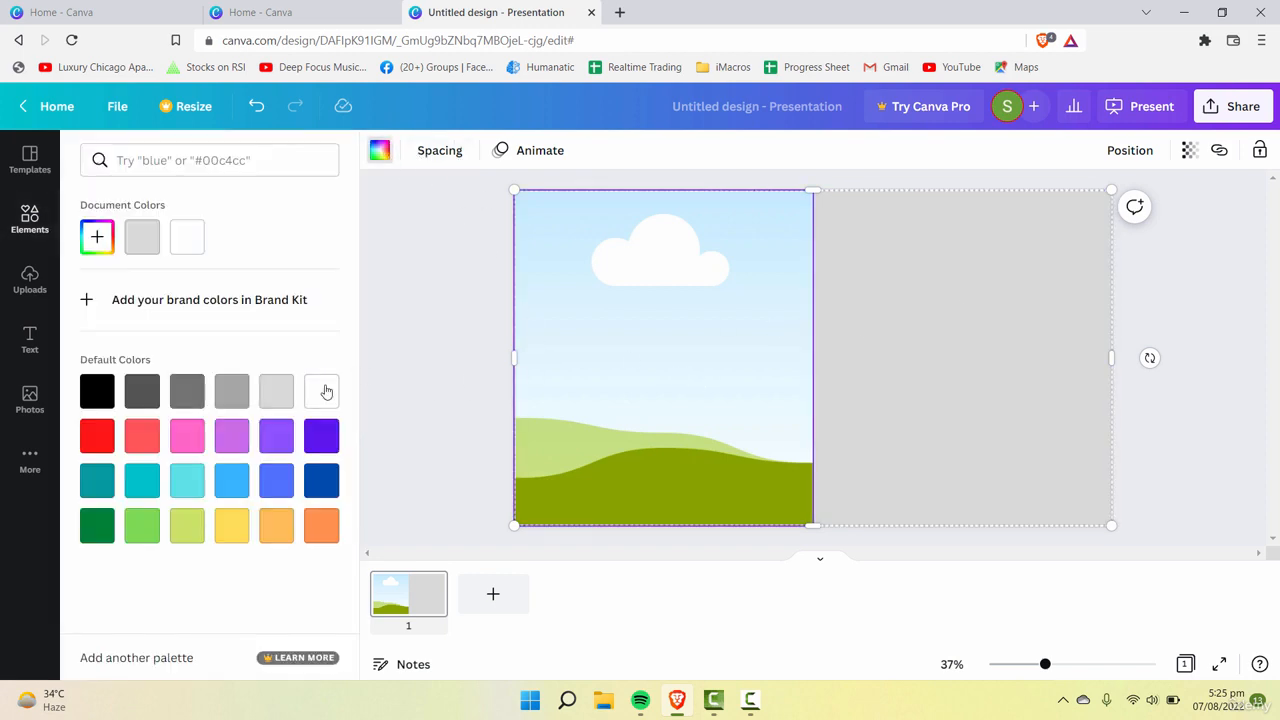
{"action": "left_click", "coordinate": [321, 391]}
{"action": "left_click", "coordinate": [397, 320]}
{"action": "left_click", "coordinate": [838, 340]}
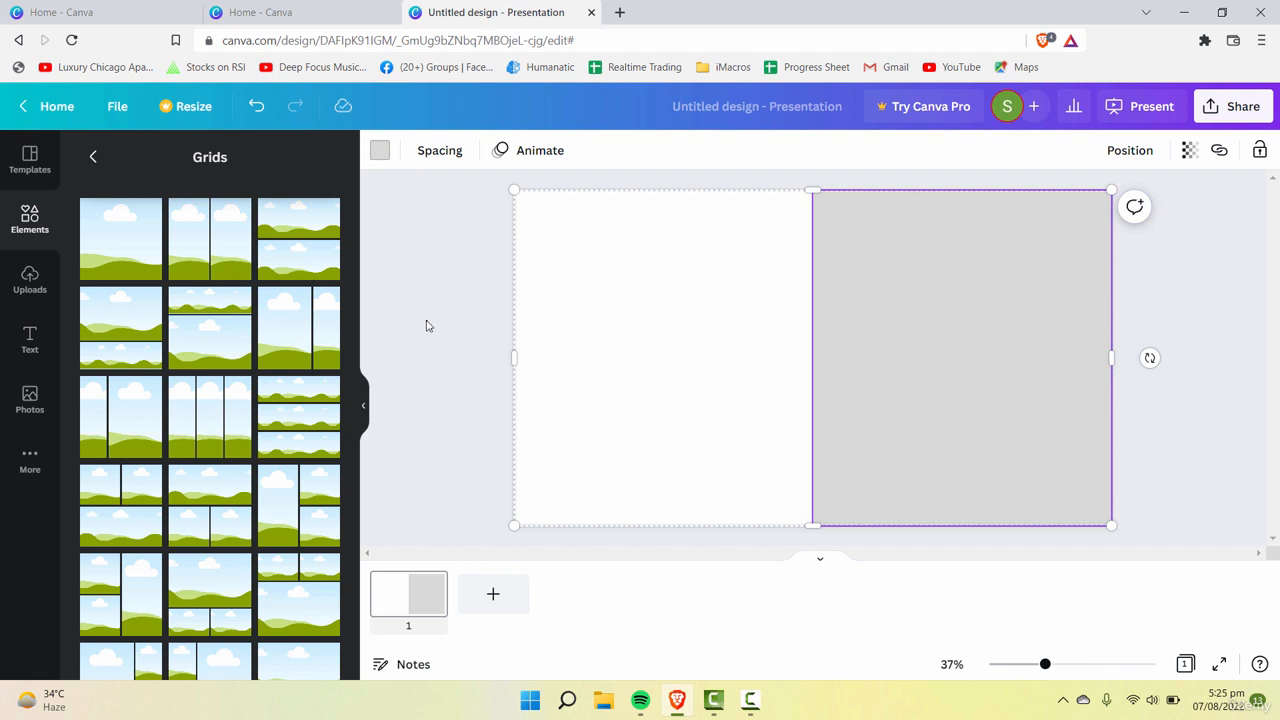
{"action": "left_click", "coordinate": [426, 325]}
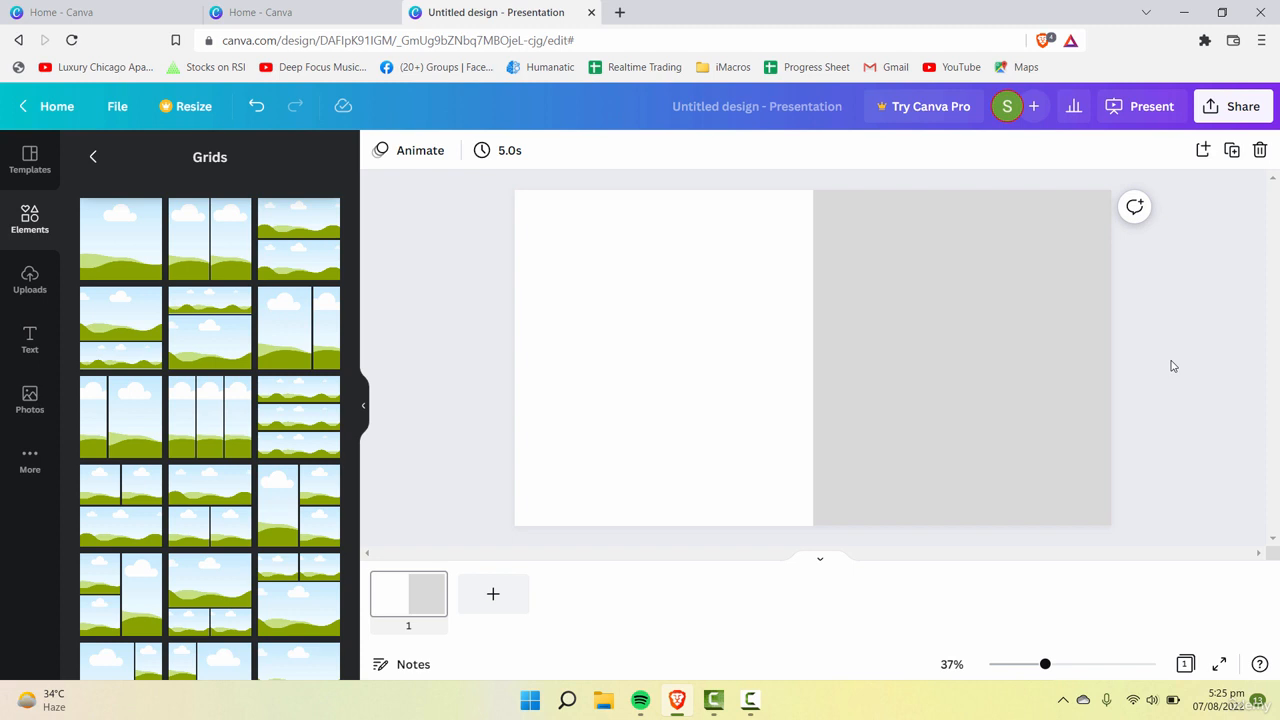
{"action": "left_click", "coordinate": [600, 351]}
{"action": "left_click", "coordinate": [862, 363]}
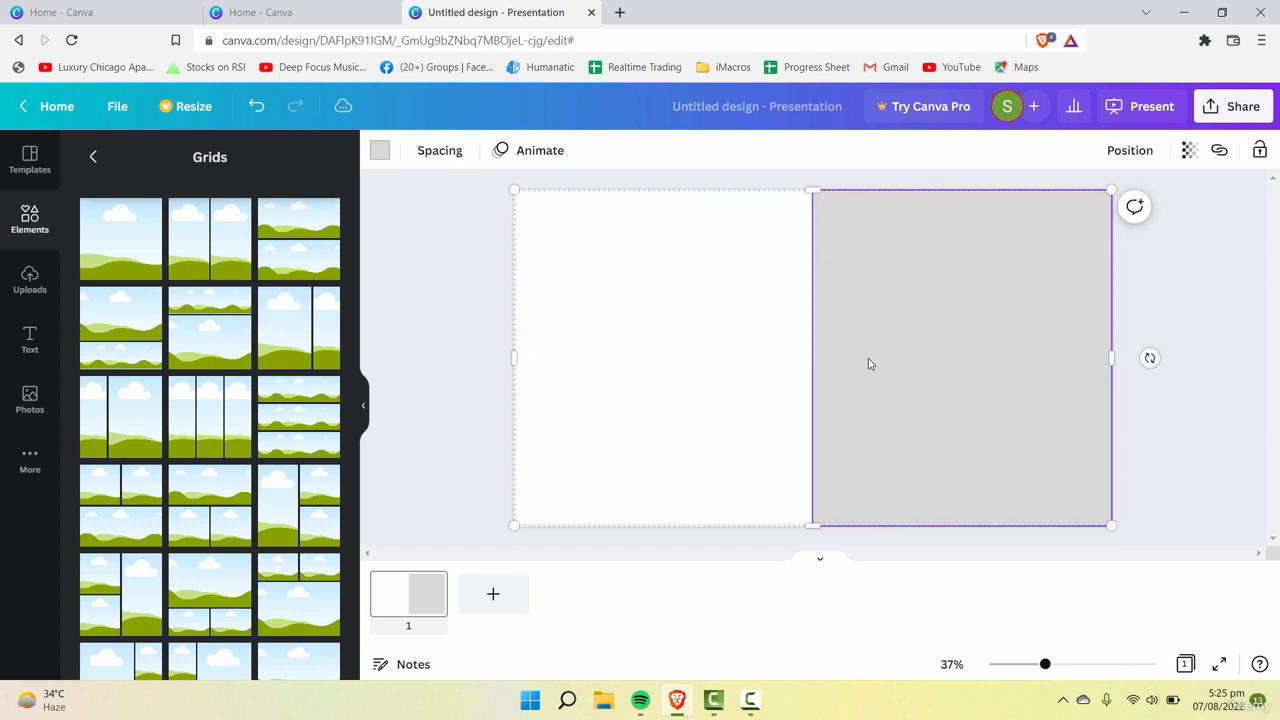
{"action": "left_click", "coordinate": [668, 372]}
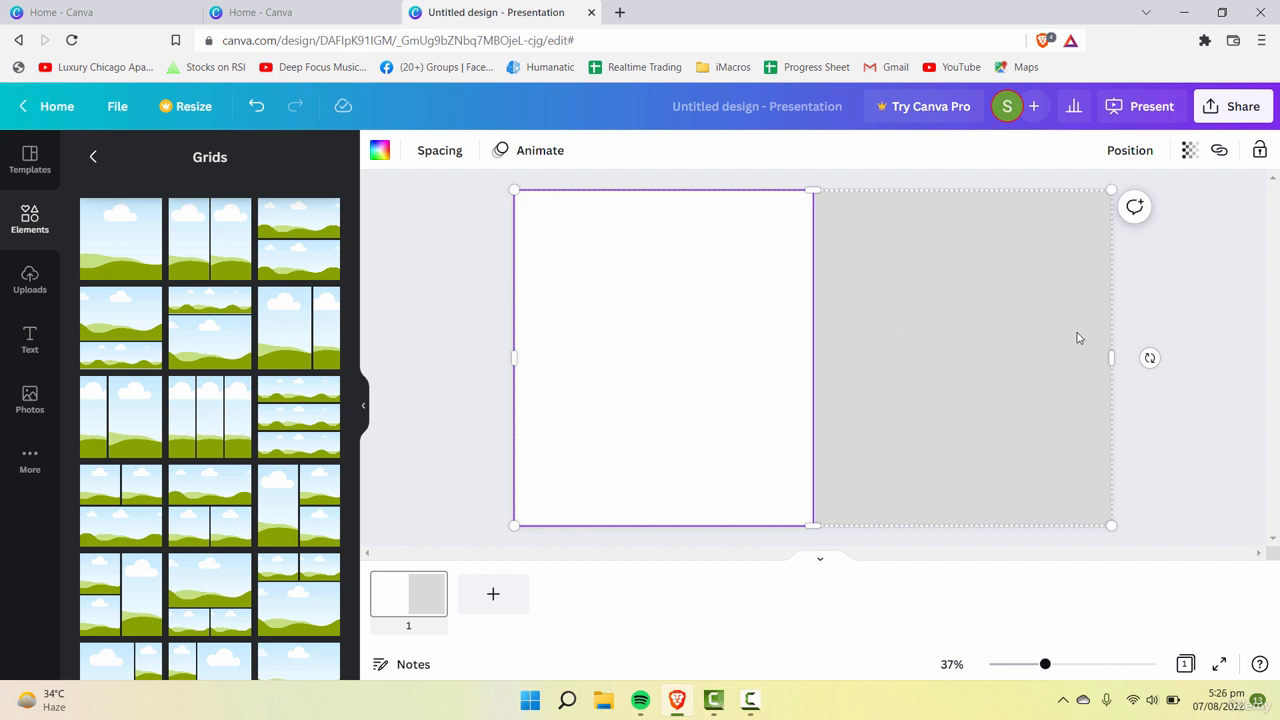
{"action": "left_click", "coordinate": [1194, 337]}
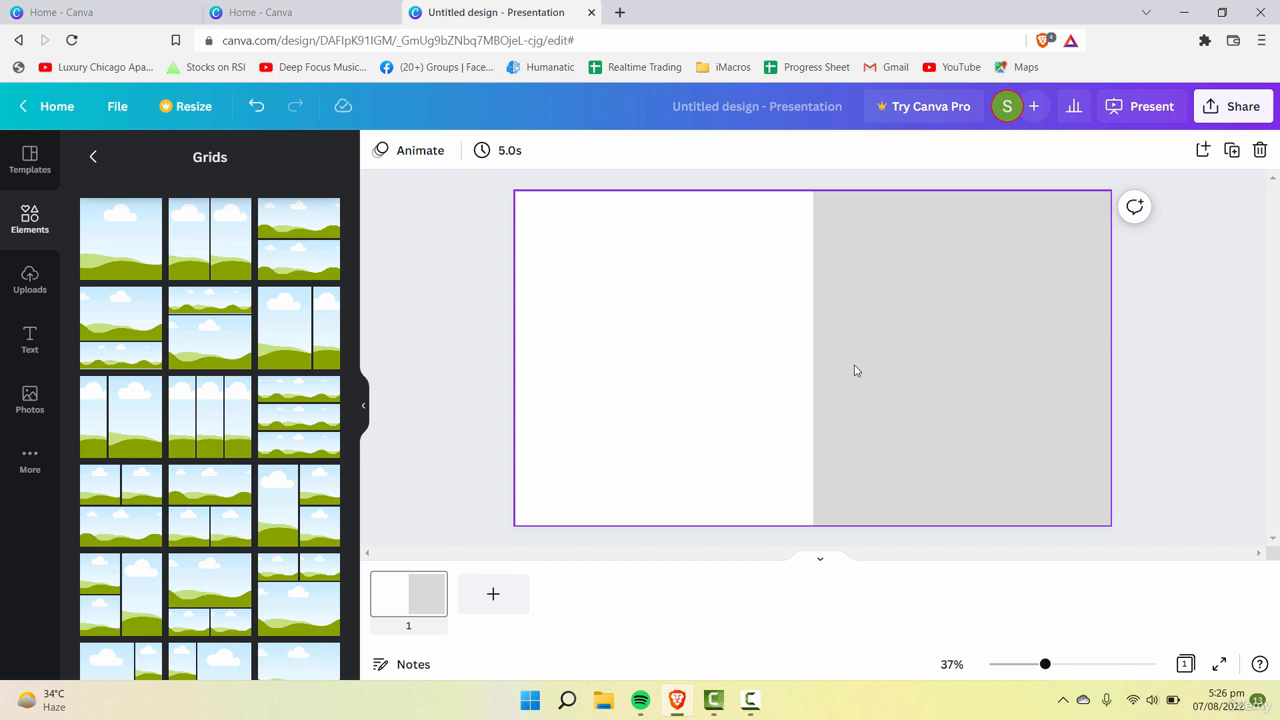
Step: Lock the two-cell background grid in place on the page and deselect it
{"action": "right_click", "coordinate": [988, 314]}
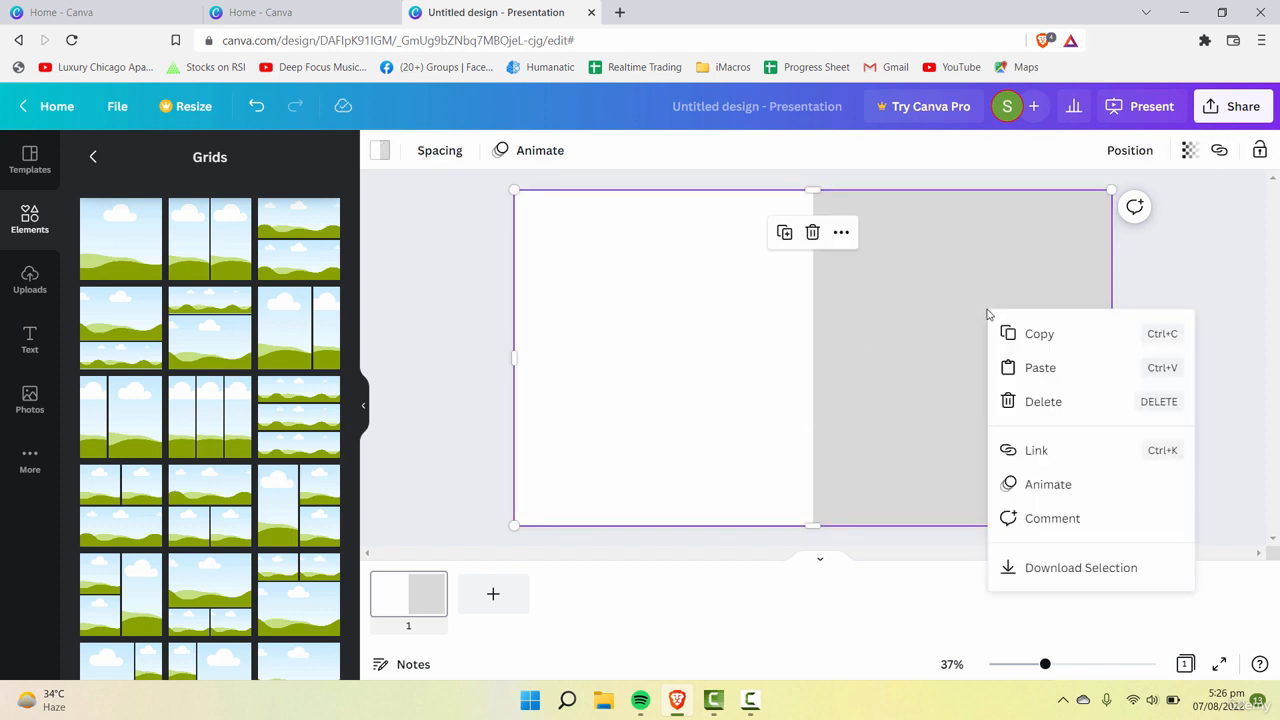
{"action": "left_click", "coordinate": [914, 337]}
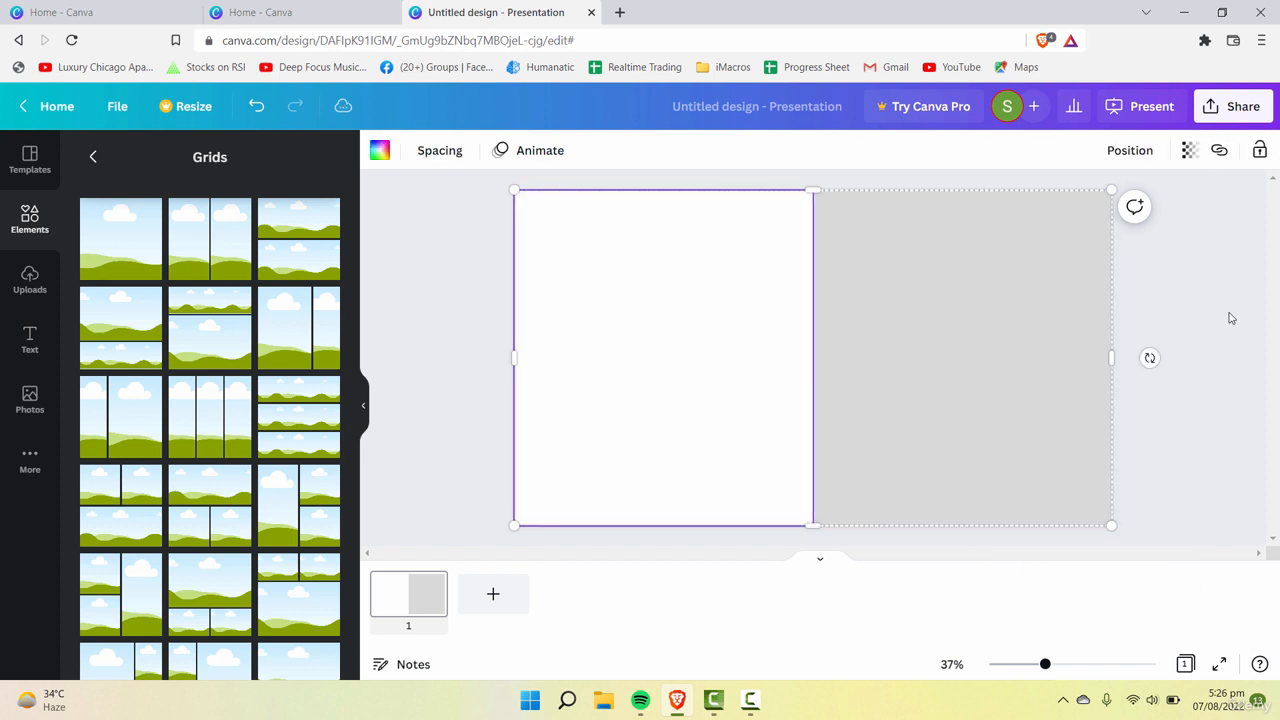
{"action": "left_click_drag", "start_coordinate": [1229, 313], "coordinate": [530, 352]}
{"action": "left_click", "coordinate": [822, 285]}
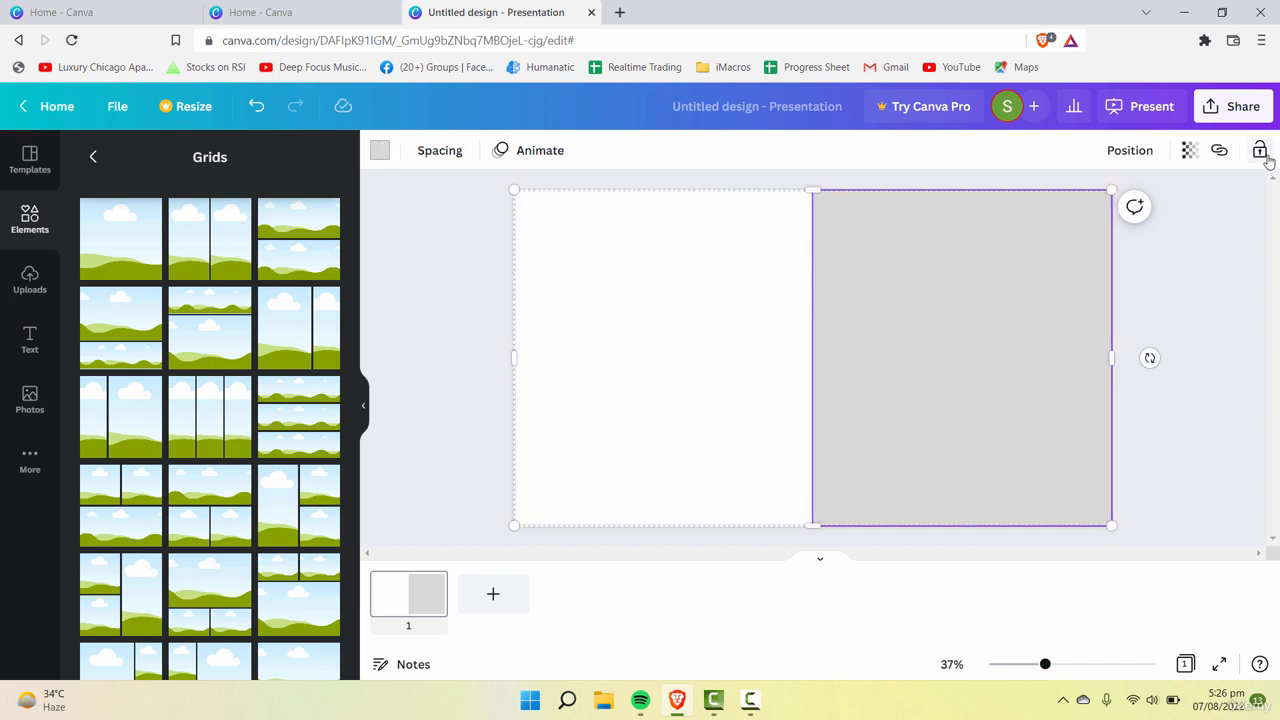
{"action": "left_click", "coordinate": [717, 263]}
{"action": "left_click", "coordinate": [1259, 150]}
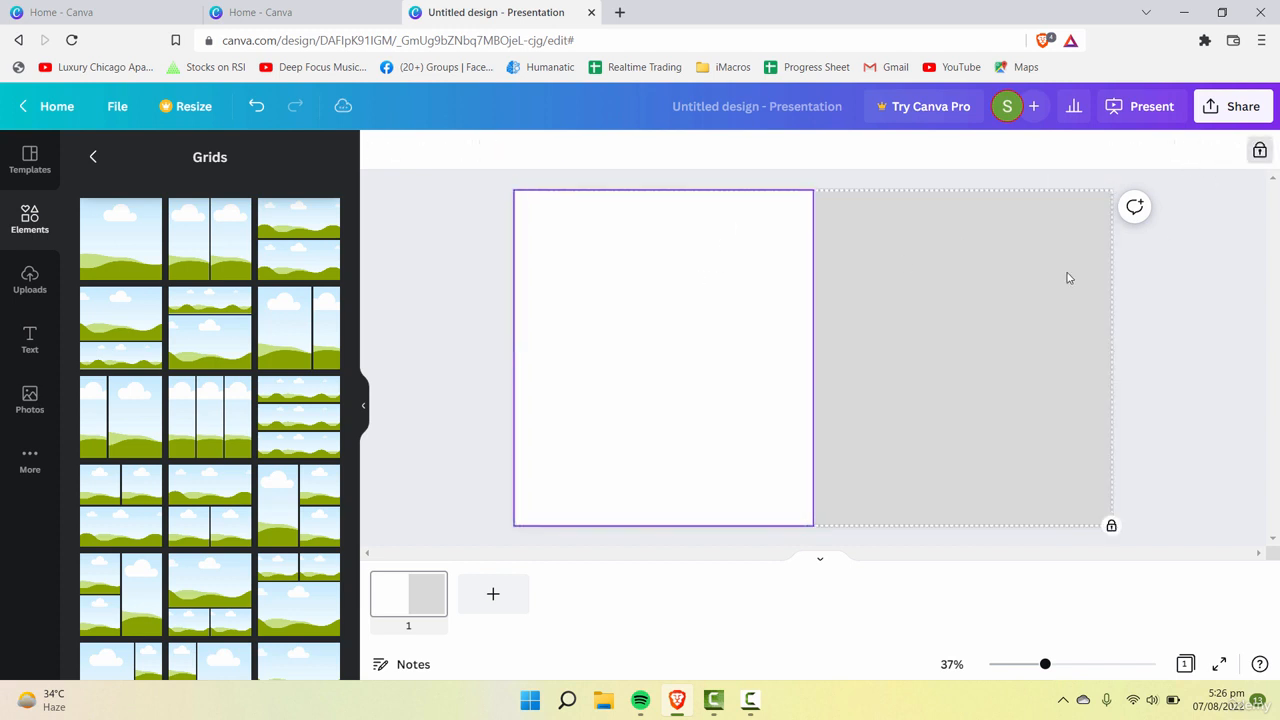
{"action": "left_click", "coordinate": [1186, 311]}
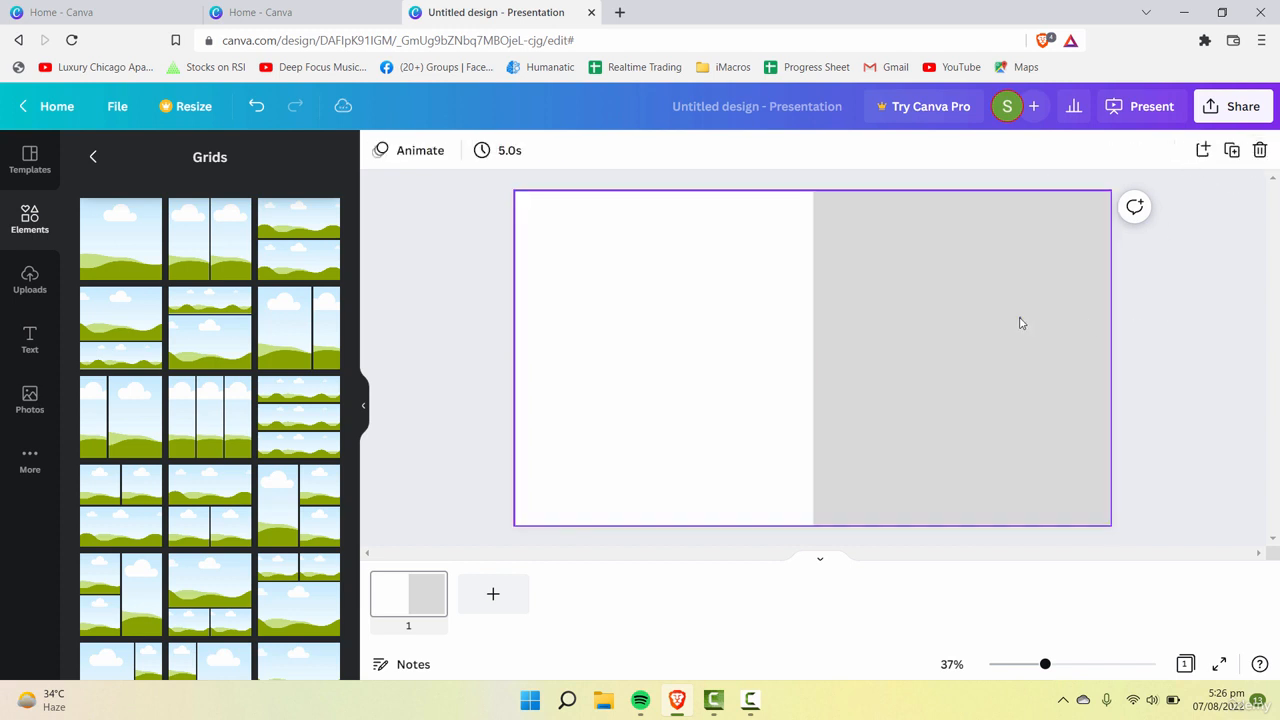
{"action": "left_click", "coordinate": [1020, 320]}
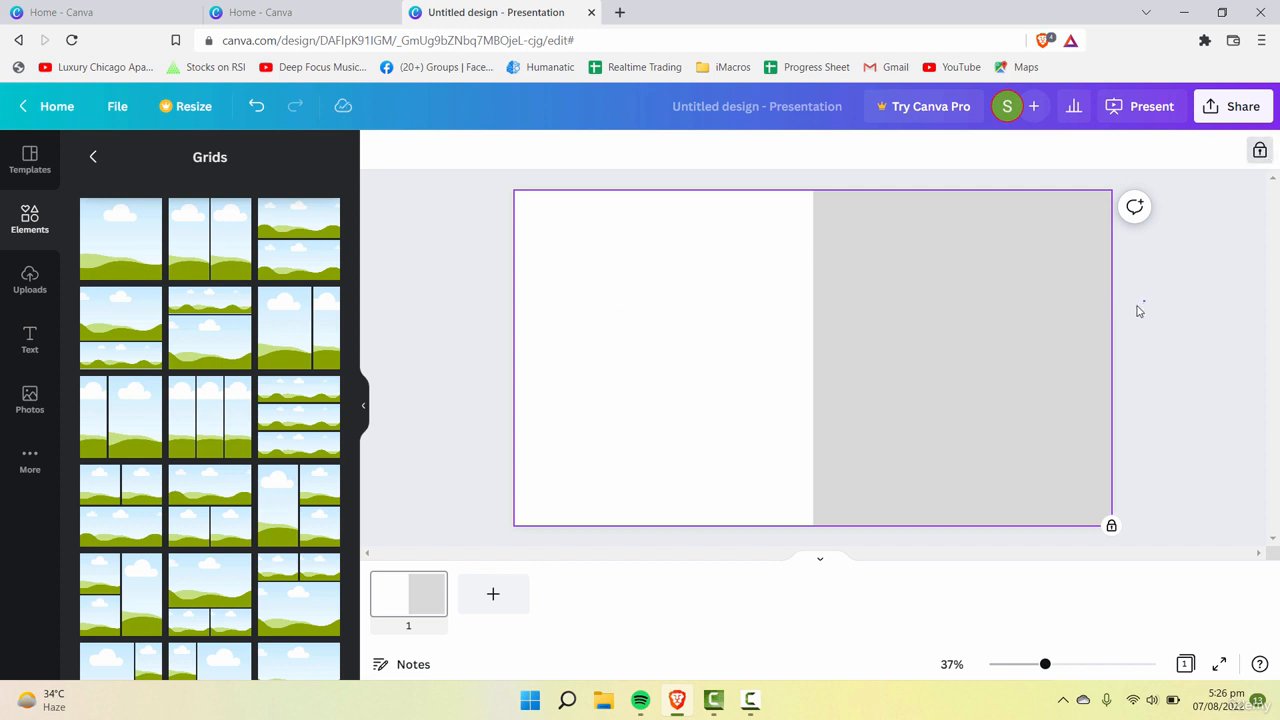
{"action": "left_click", "coordinate": [486, 257]}
{"action": "left_click", "coordinate": [912, 290]}
{"action": "left_click", "coordinate": [486, 340]}
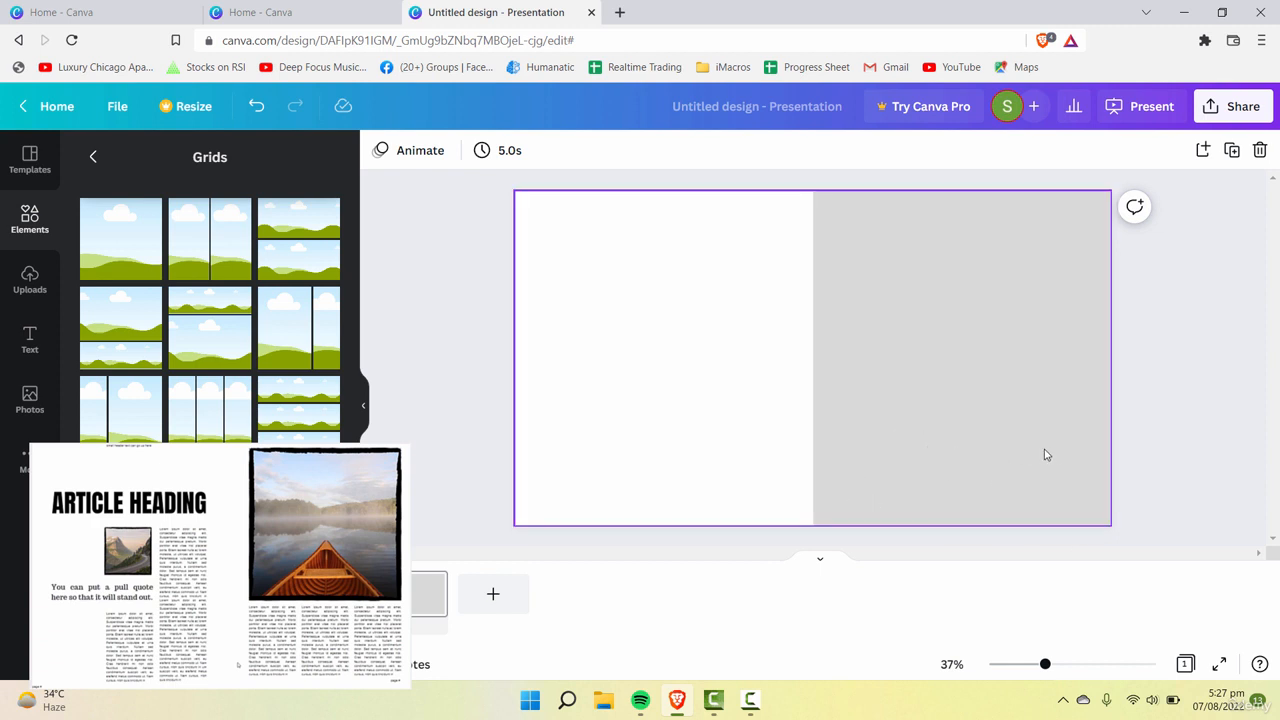
Step: Add a single-cell grid and resize it to span the full width of the gray half's upper part
{"action": "left_click", "coordinate": [125, 244]}
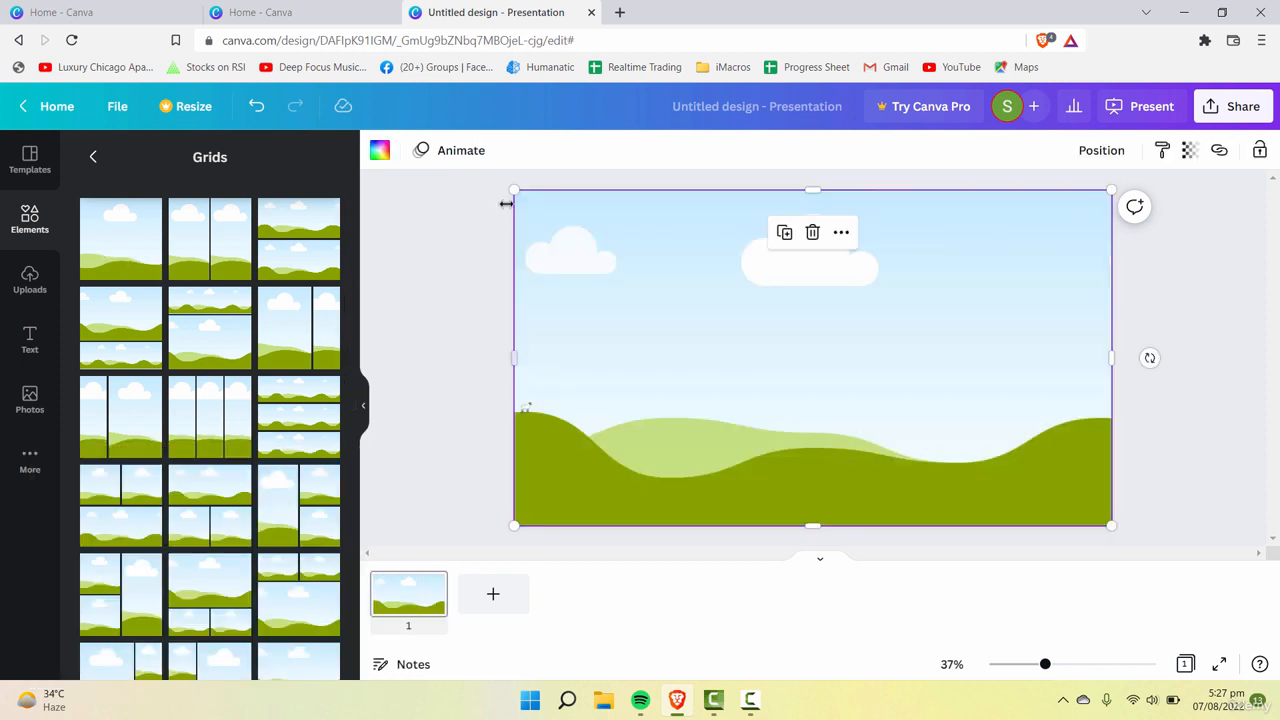
{"action": "left_click_drag", "start_coordinate": [514, 189], "coordinate": [844, 286]}
{"action": "left_click_drag", "start_coordinate": [958, 392], "coordinate": [951, 326]}
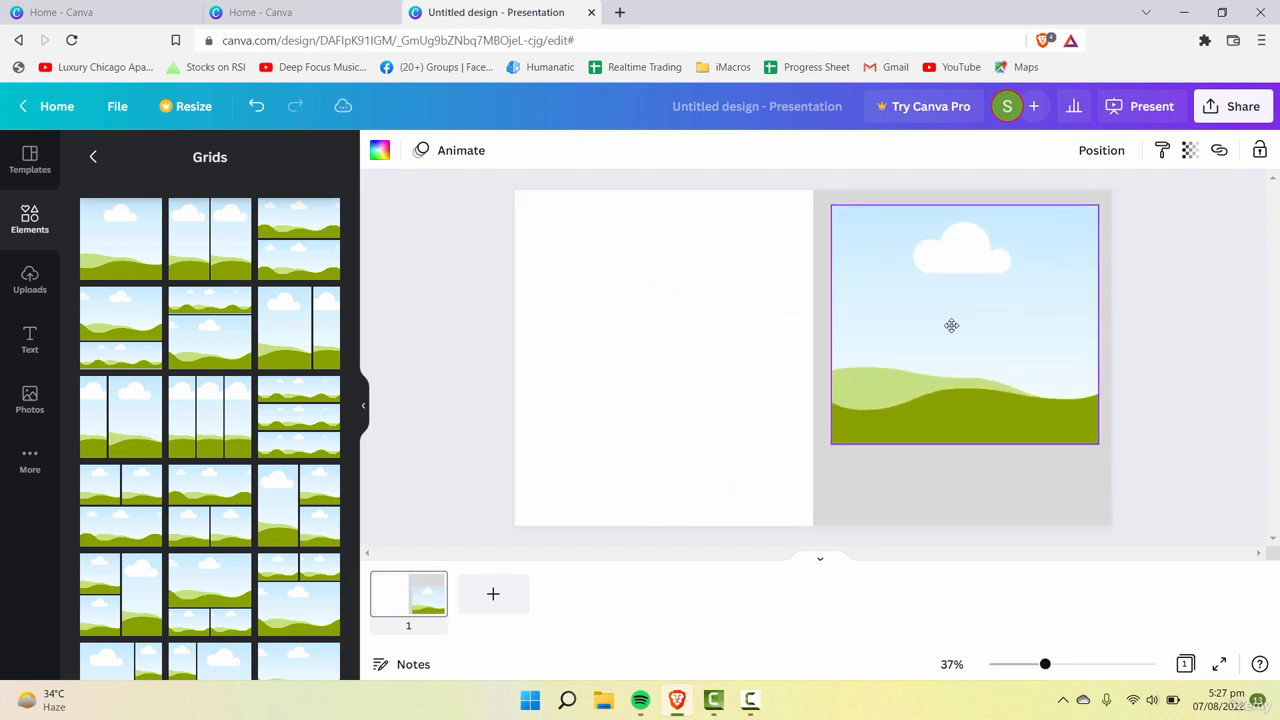
{"action": "left_click_drag", "start_coordinate": [1097, 446], "coordinate": [1111, 396]}
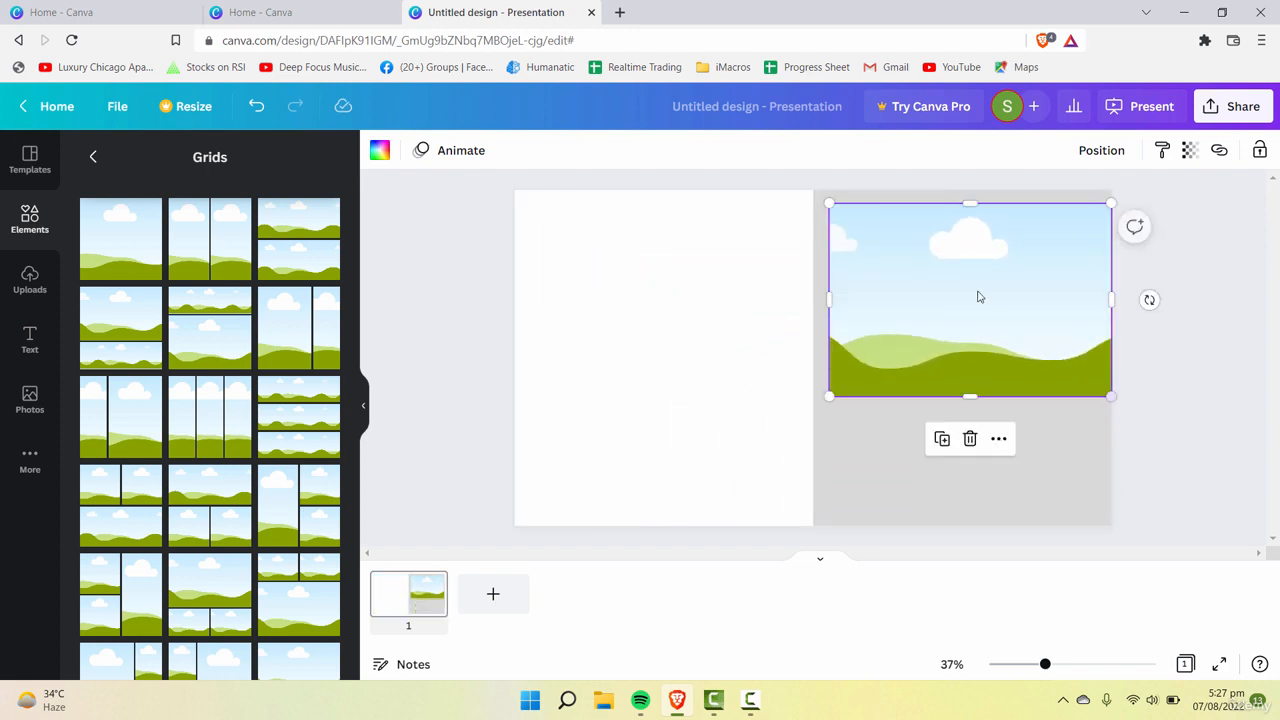
{"action": "left_click_drag", "start_coordinate": [970, 202], "coordinate": [966, 190]}
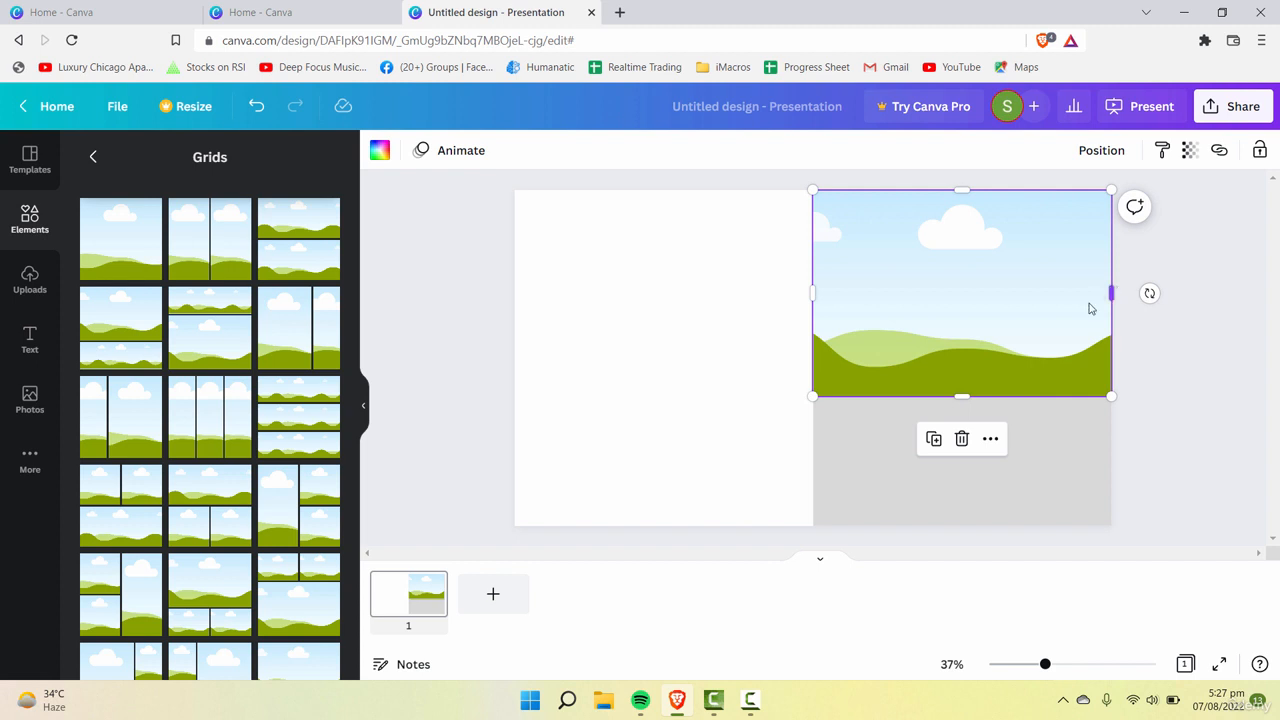
{"action": "left_click", "coordinate": [790, 293]}
{"action": "left_click", "coordinate": [845, 302]}
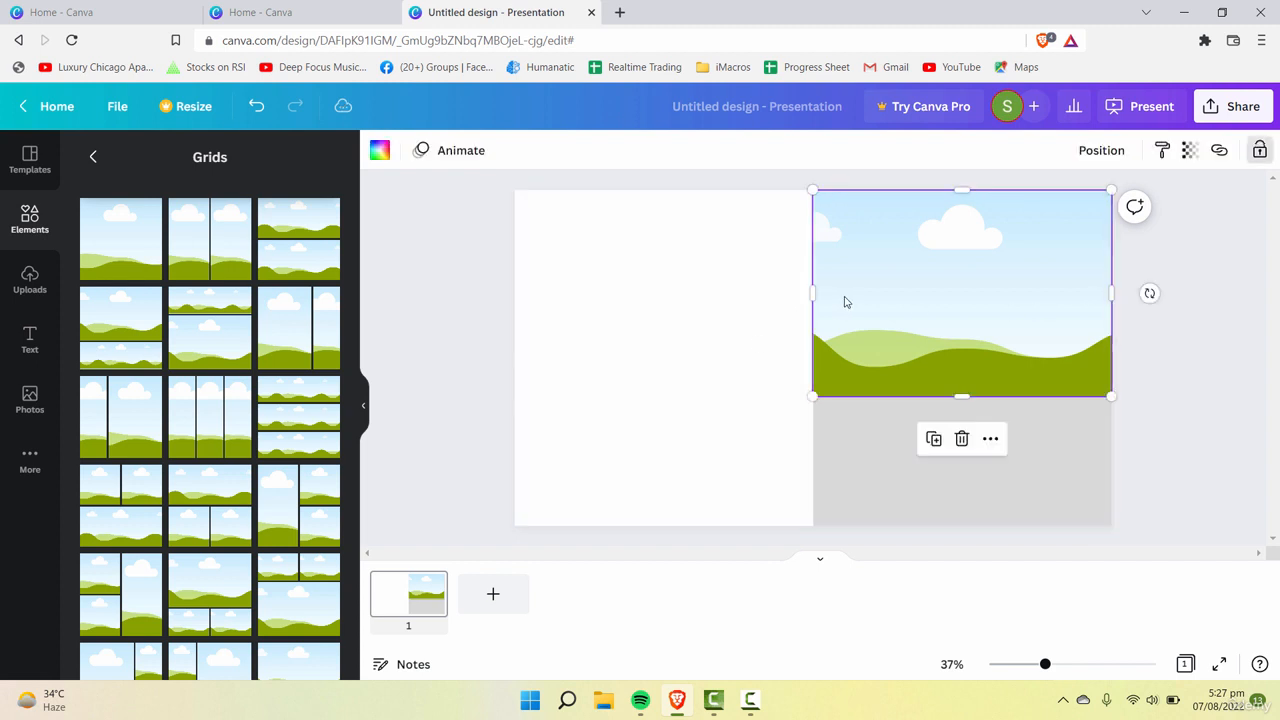
Step: Narrow the single-cell grid from both sides and move it slightly down, leaving gray margins around it
{"action": "left_click_drag", "start_coordinate": [813, 289], "coordinate": [849, 287]}
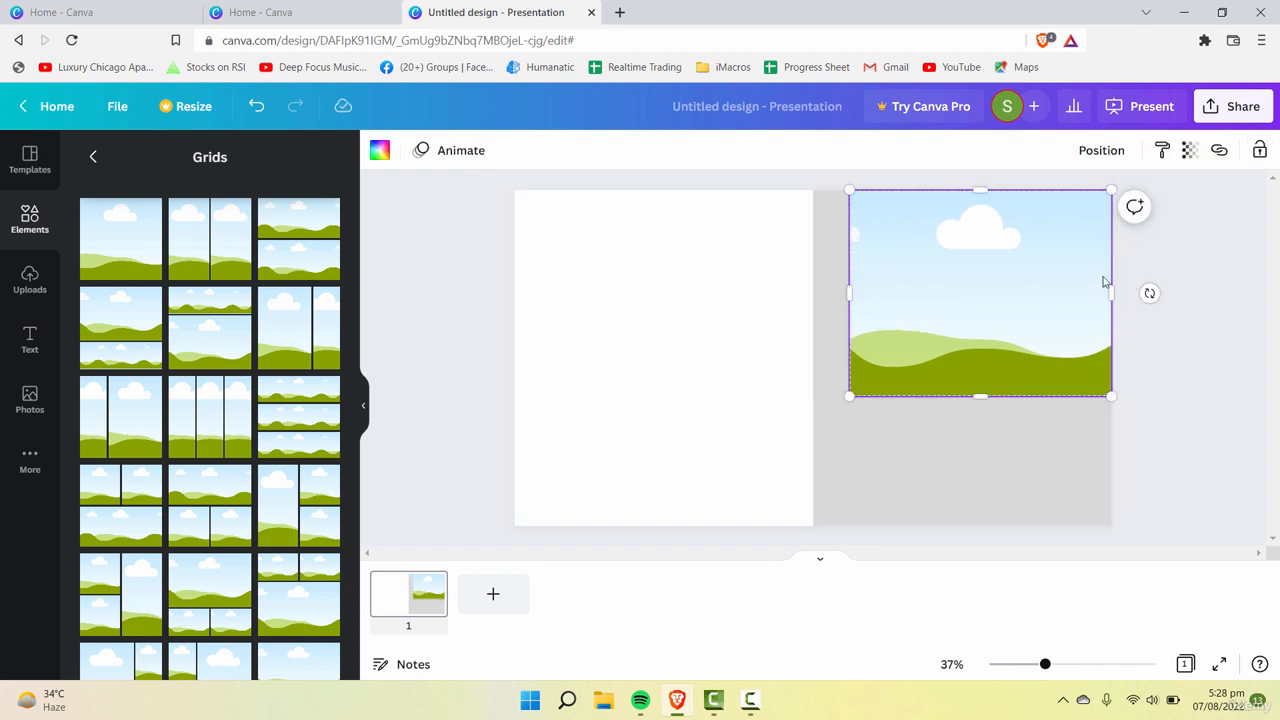
{"action": "left_click_drag", "start_coordinate": [1106, 291], "coordinate": [1087, 291]}
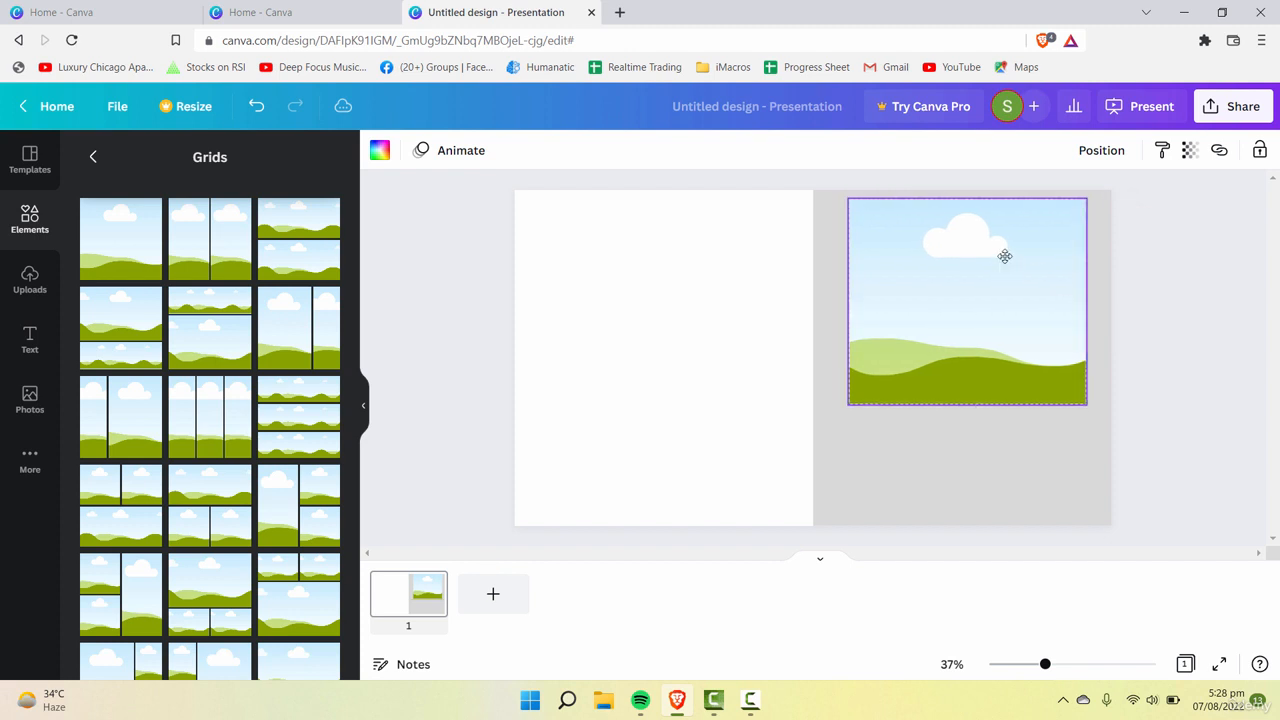
{"action": "left_click_drag", "start_coordinate": [1005, 256], "coordinate": [994, 258]}
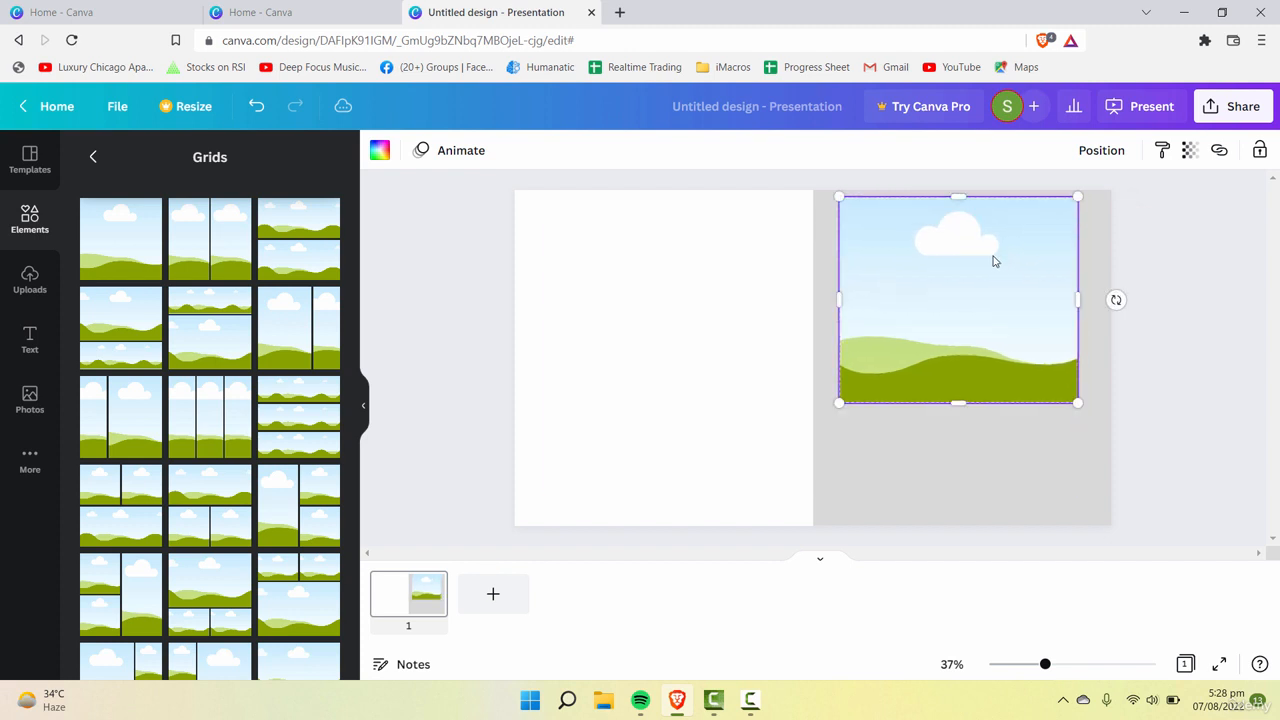
{"action": "left_click", "coordinate": [1096, 254]}
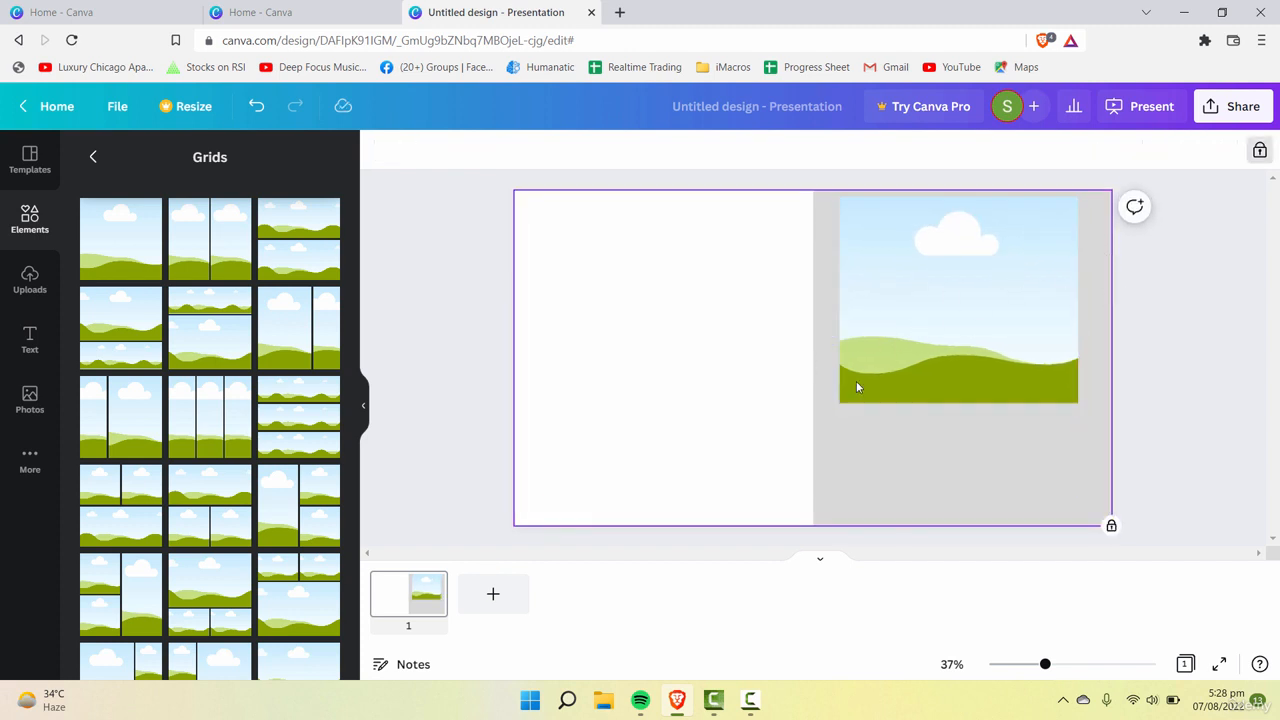
Step: Shrink the single-cell grid slightly and center it horizontally in the upper part of the gray half
{"action": "left_click", "coordinate": [950, 337]}
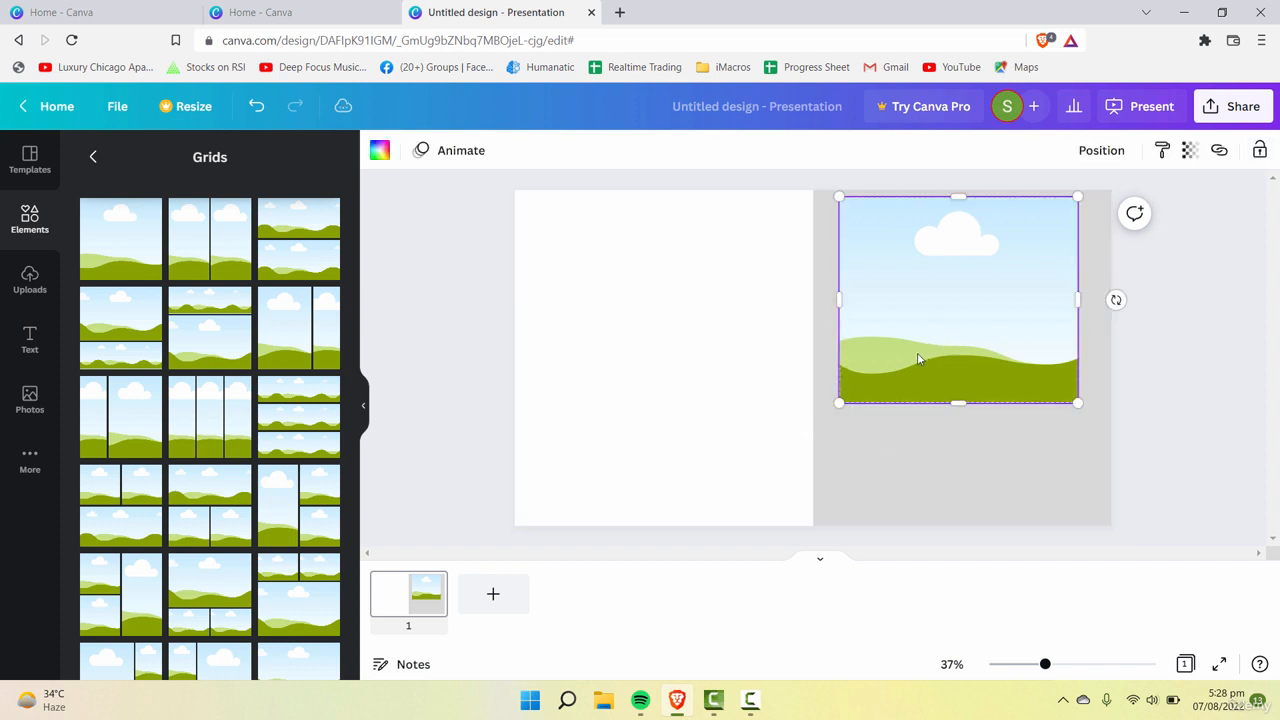
{"action": "left_click", "coordinate": [908, 454]}
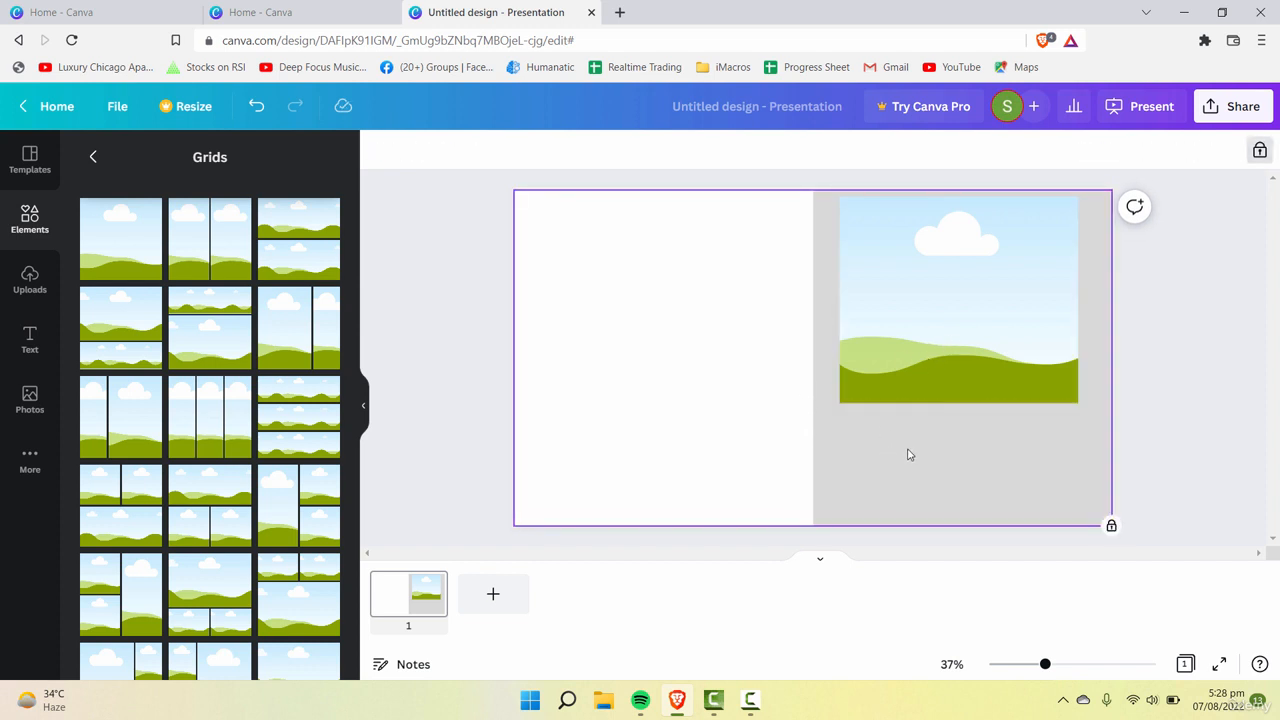
{"action": "left_click", "coordinate": [982, 366]}
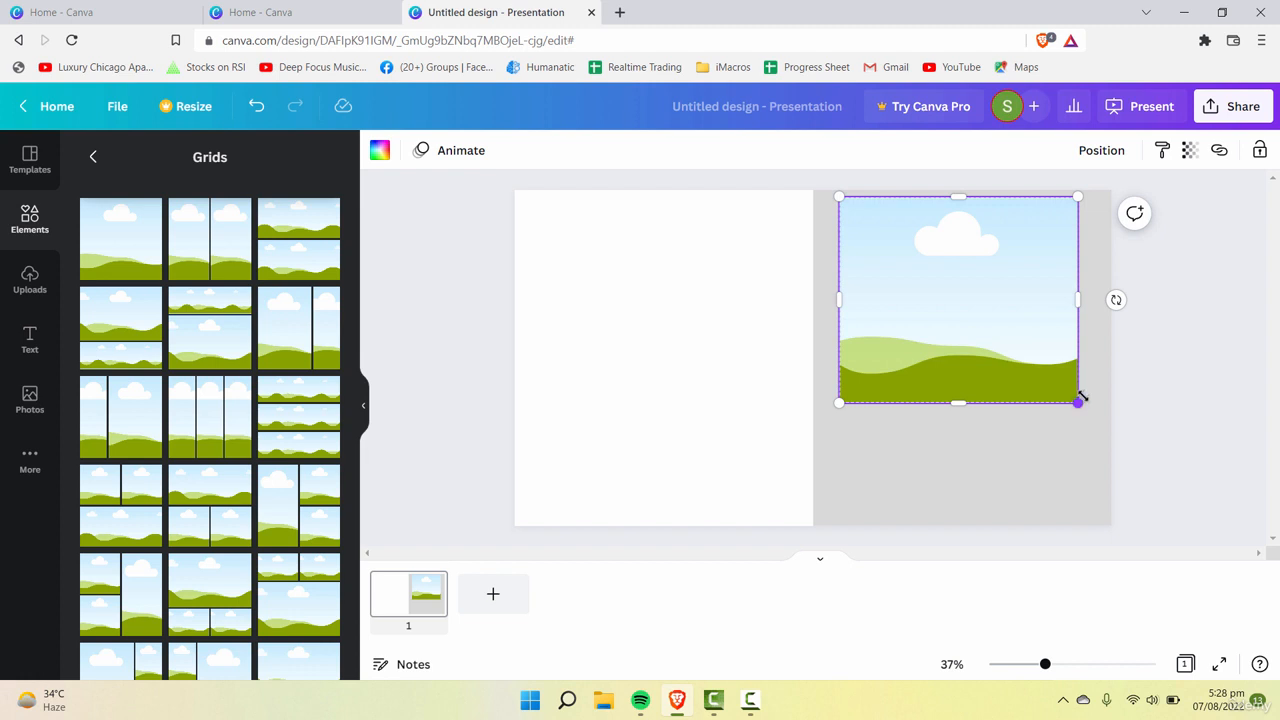
{"action": "mouse_move", "coordinate": [1082, 397]}
{"action": "left_mouse_down"}
{"action": "mouse_move", "coordinate": [1080, 382]}
{"action": "mouse_move", "coordinate": [1063, 389]}
{"action": "mouse_move", "coordinate": [1046, 371]}
{"action": "mouse_move", "coordinate": [1070, 378]}
{"action": "left_mouse_up"}
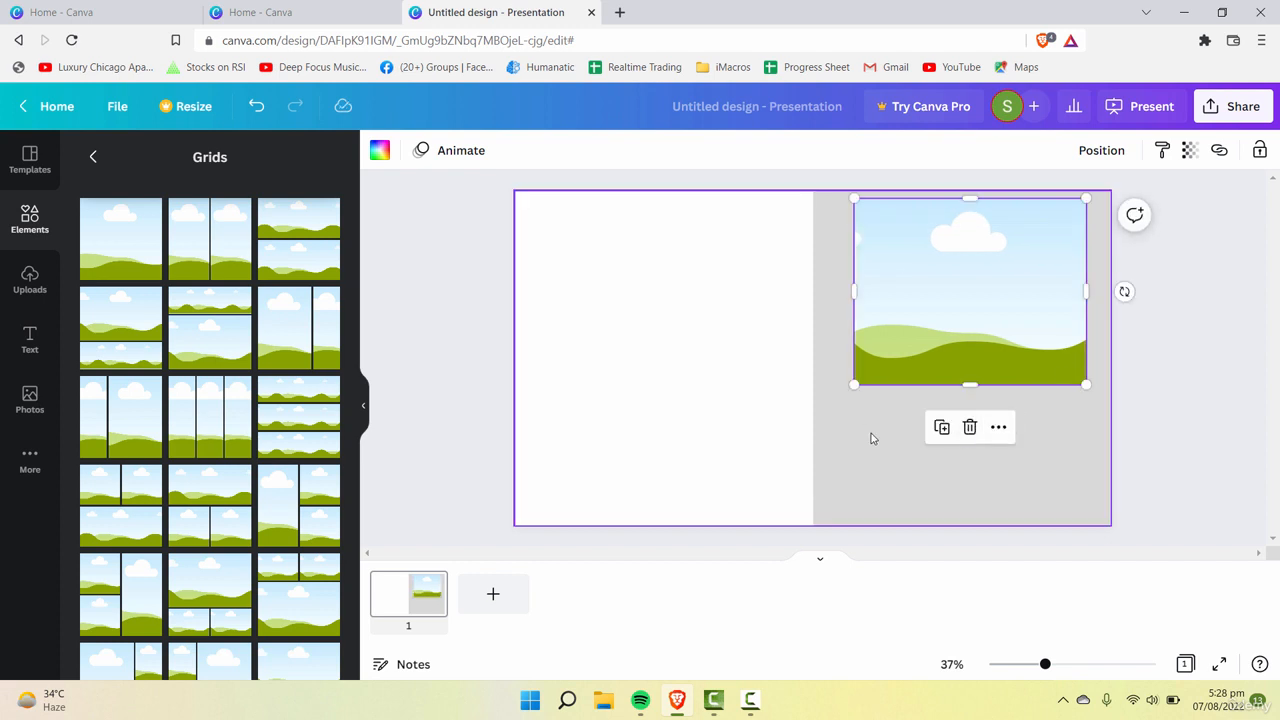
{"action": "left_click", "coordinate": [888, 455]}
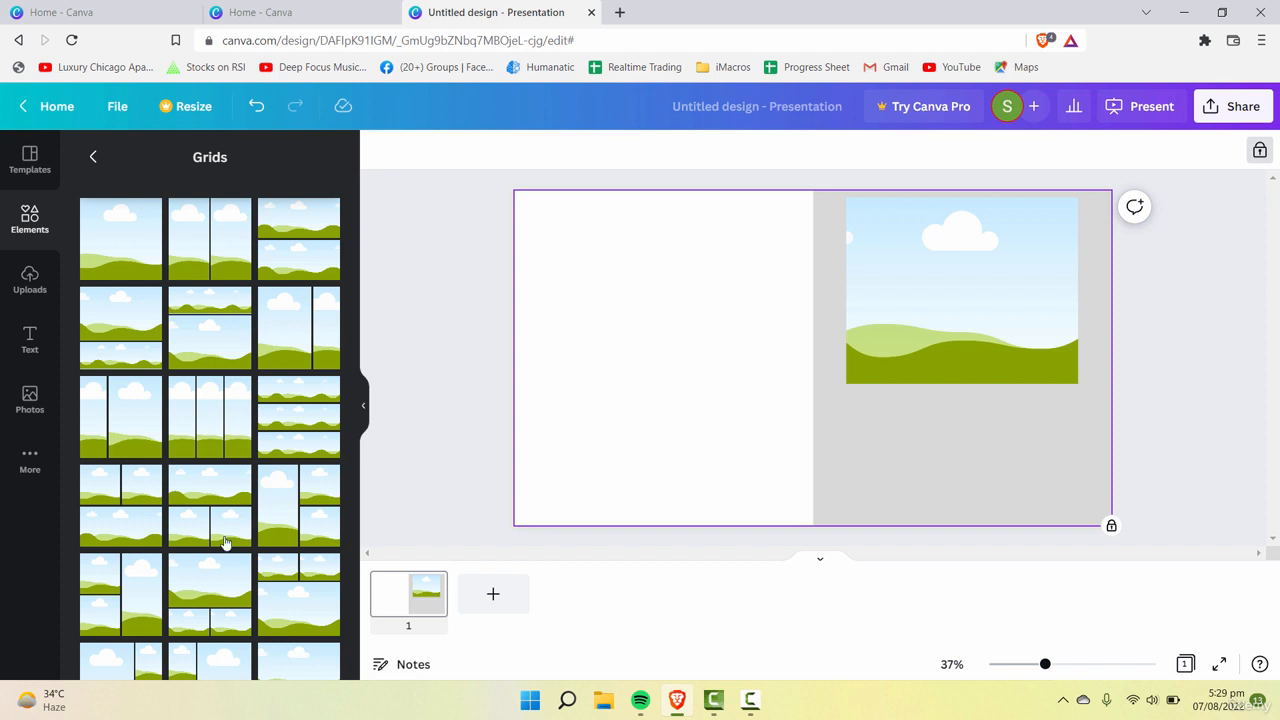
Step: Add a three-column grid and resize it to fill the gray half's width below the single-cell grid
{"action": "left_click", "coordinate": [205, 431]}
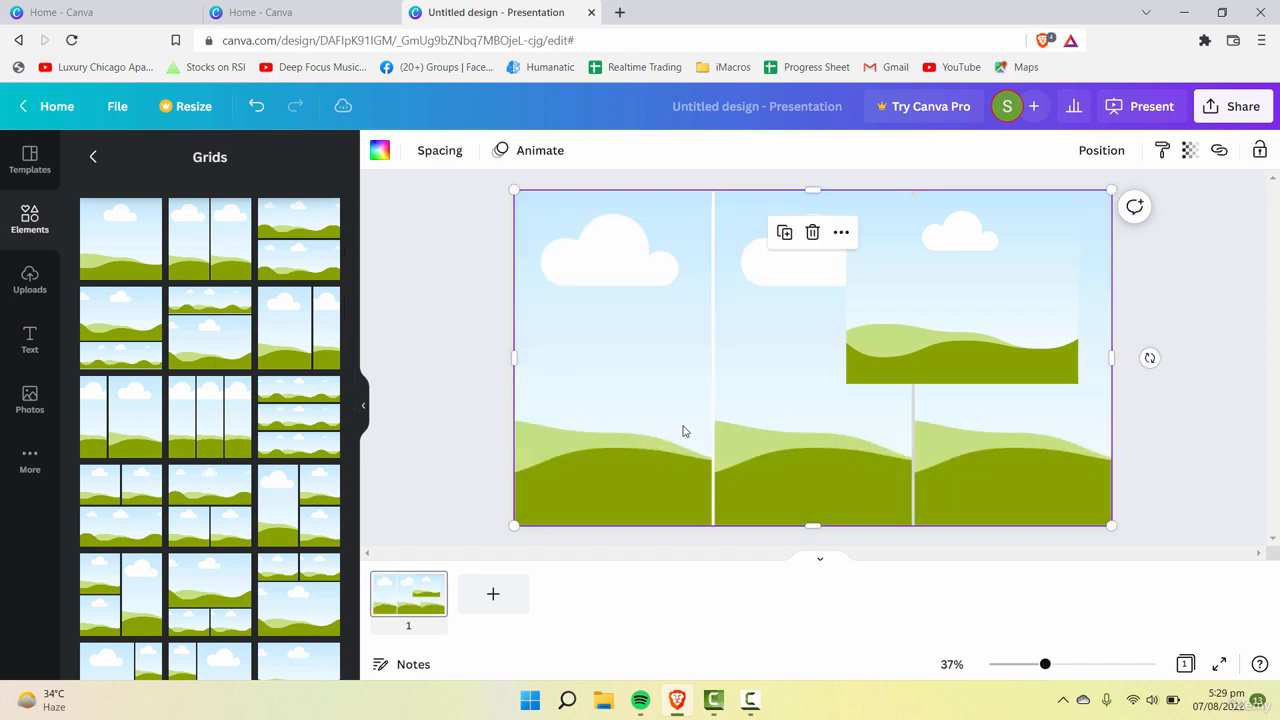
{"action": "left_click_drag", "start_coordinate": [513, 191], "coordinate": [812, 394]}
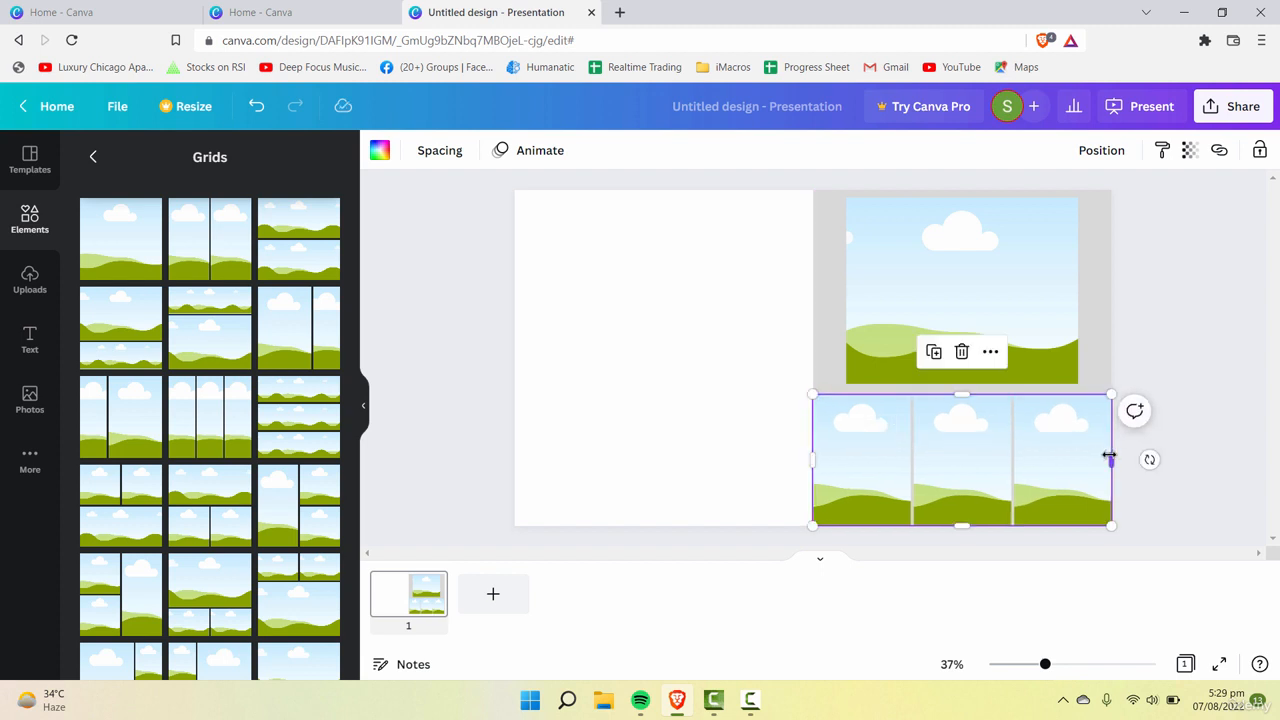
{"action": "left_click", "coordinate": [775, 432]}
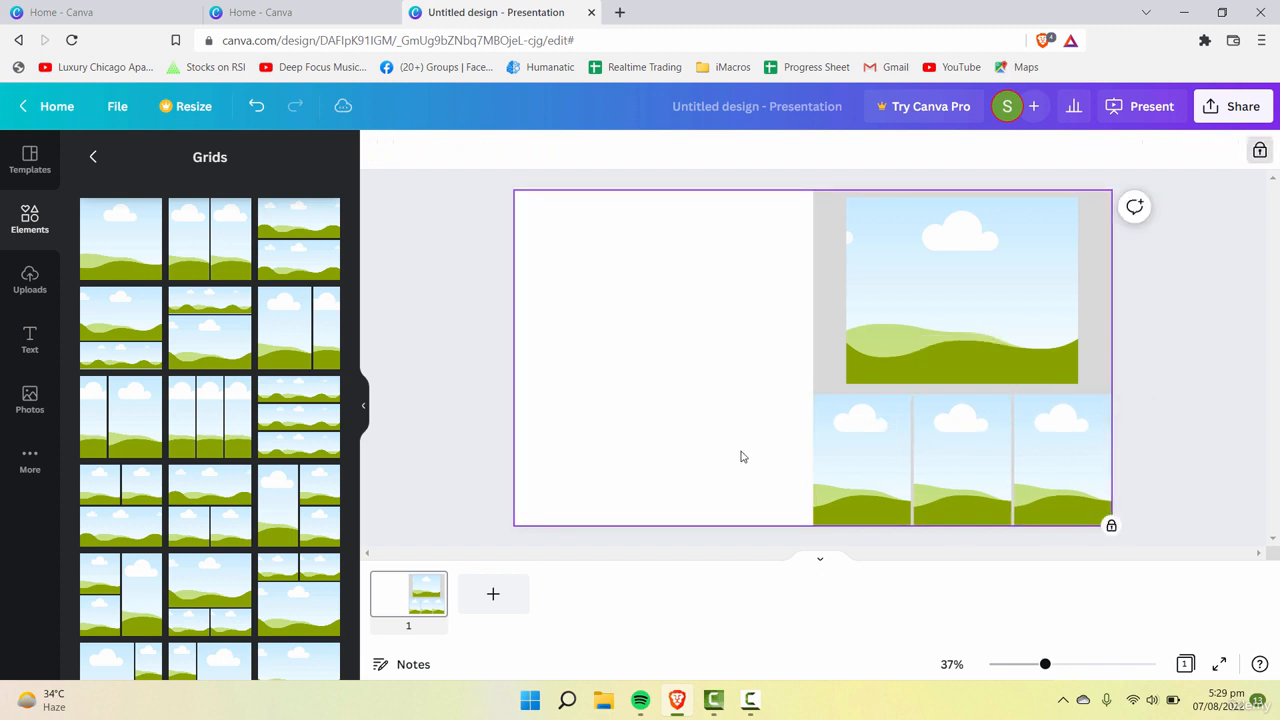
Step: Narrow the three-column grid to about 746 wide, aligned with the grid above, and leave a small gray margin beneath it
{"action": "left_click", "coordinate": [899, 511]}
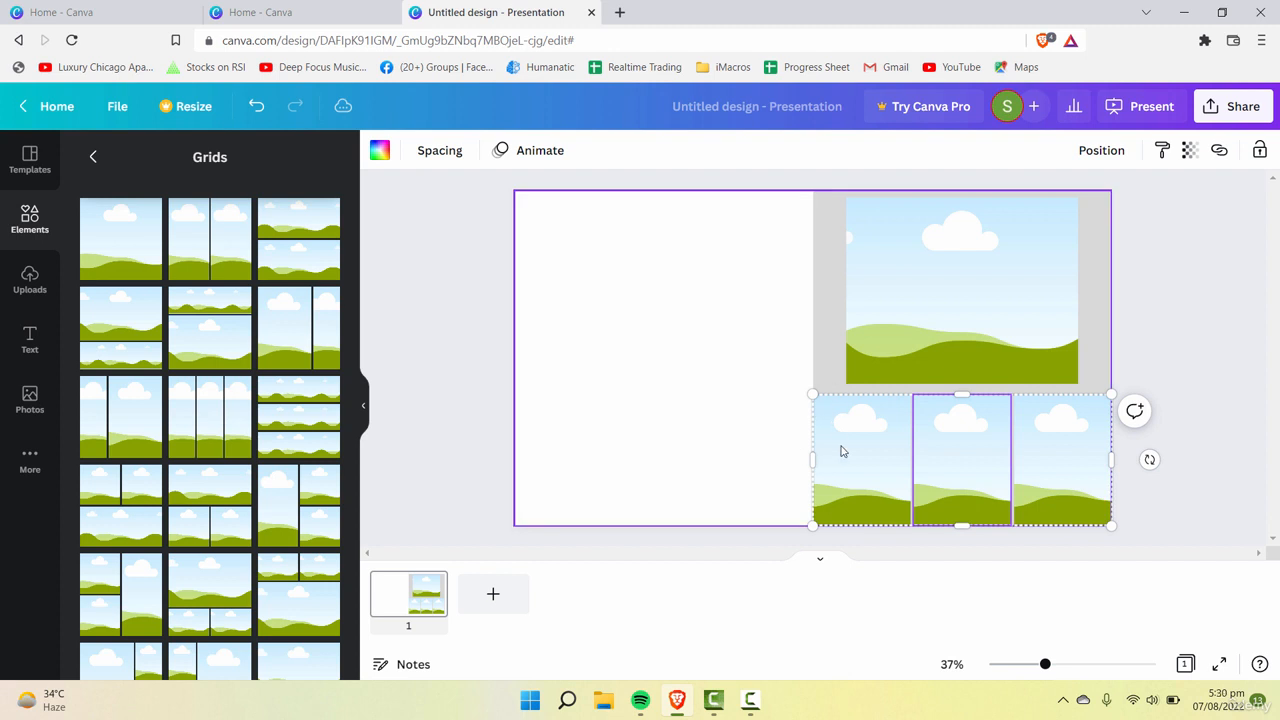
{"action": "left_click_drag", "start_coordinate": [822, 453], "coordinate": [846, 449]}
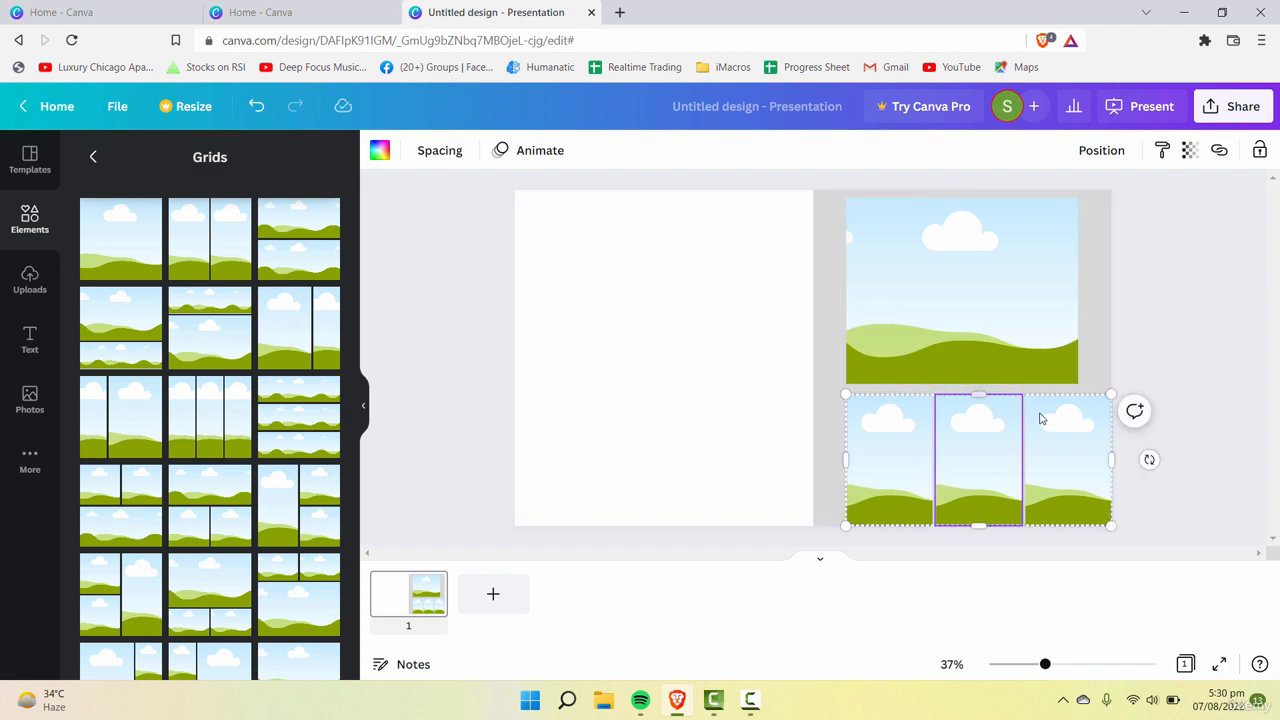
{"action": "left_click_drag", "start_coordinate": [1108, 461], "coordinate": [1080, 461]}
{"action": "right_click", "coordinate": [1080, 461]}
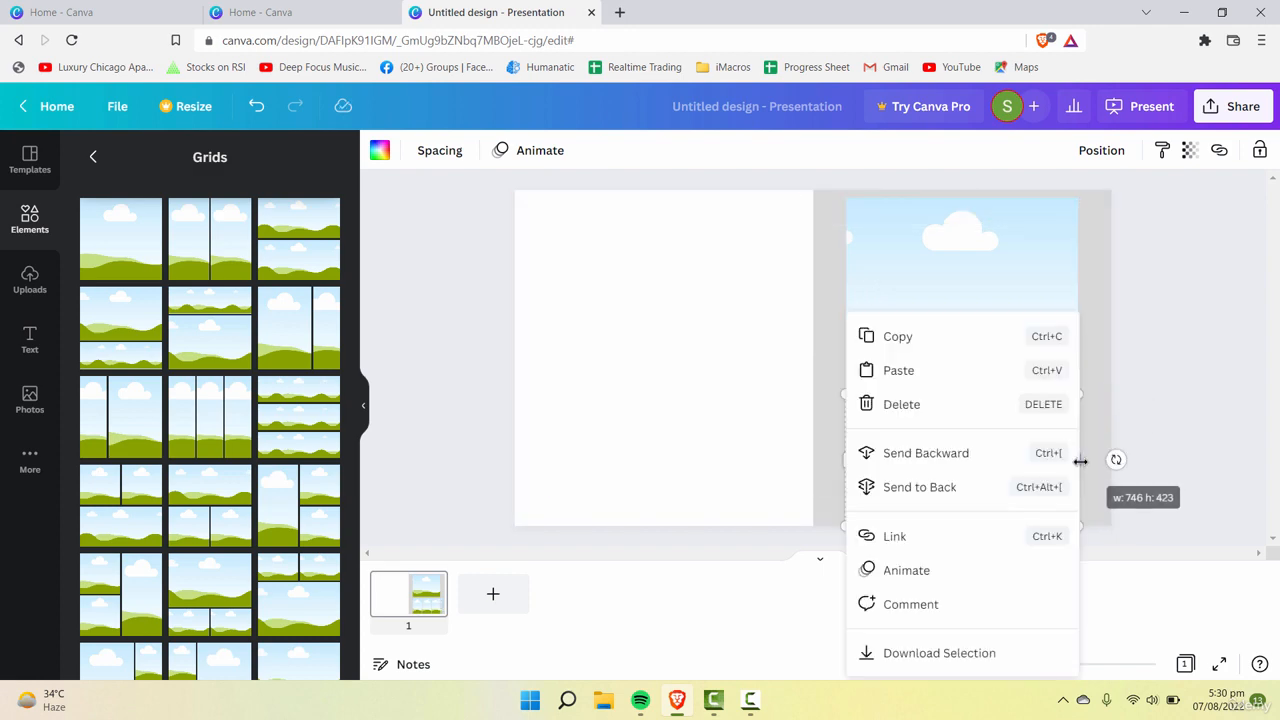
{"action": "left_click", "coordinate": [1084, 460]}
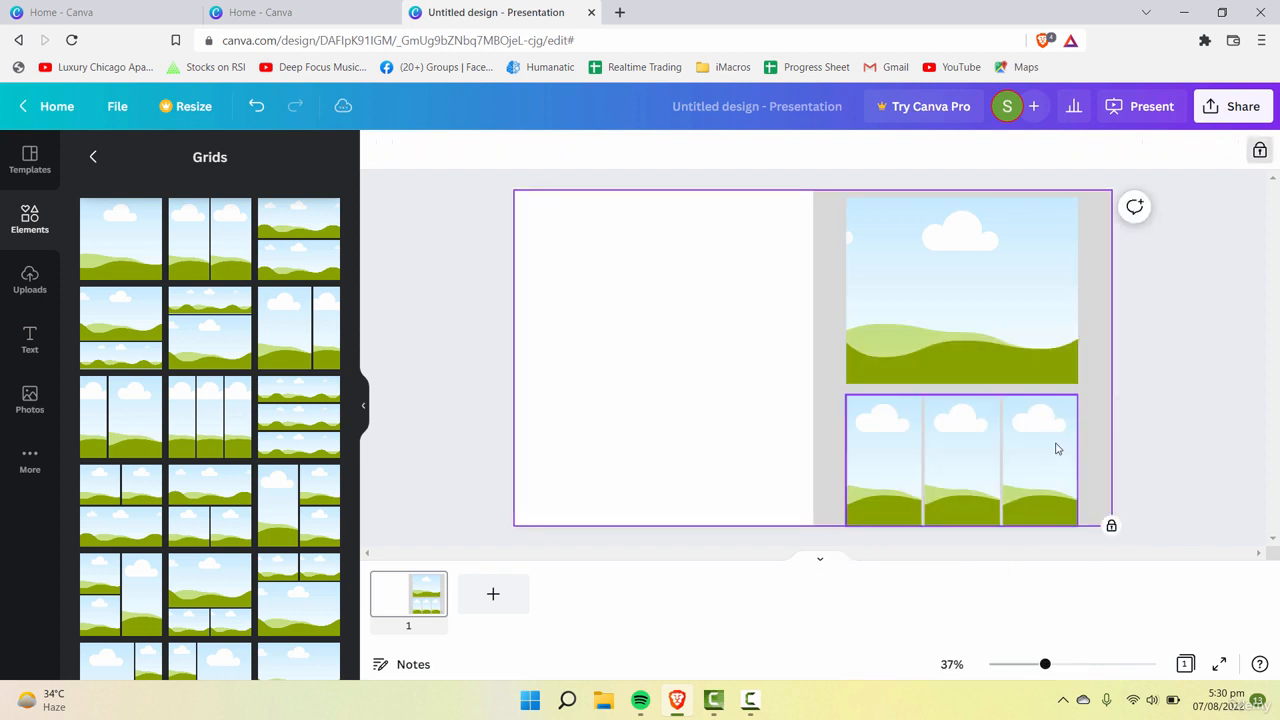
{"action": "left_click", "coordinate": [1032, 521]}
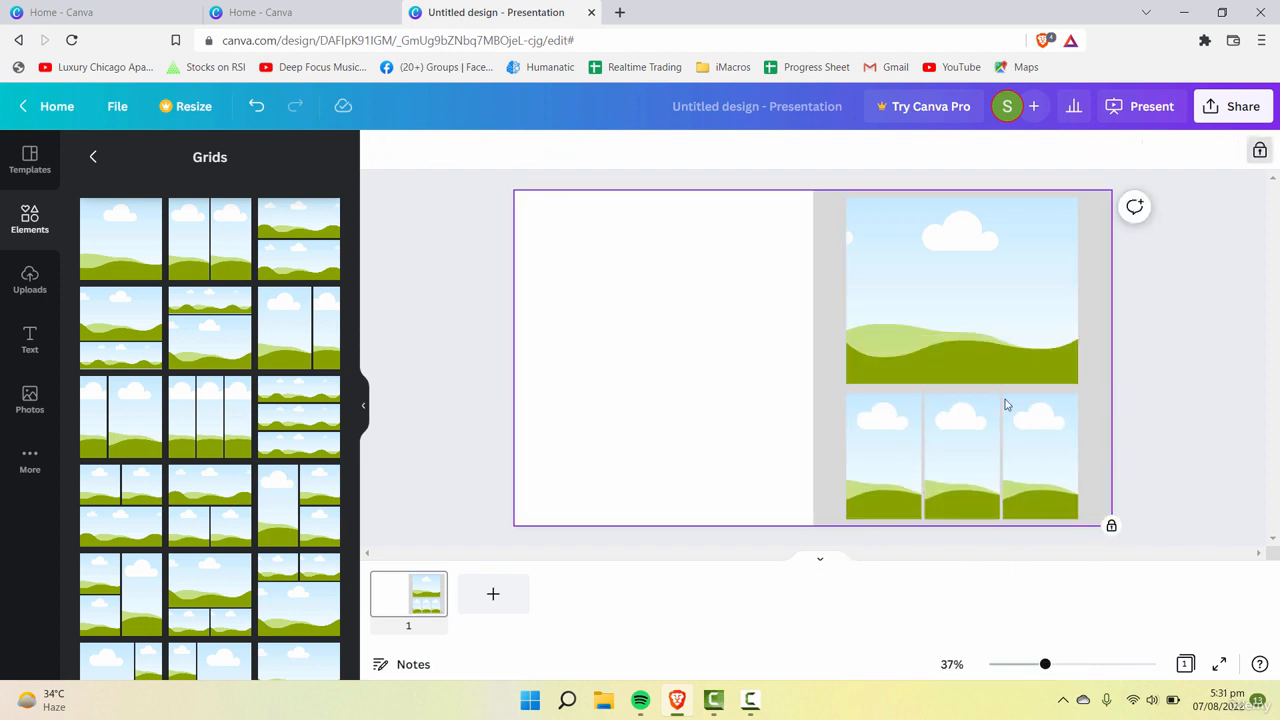
Step: Fill the large single-cell grid with the white default color
{"action": "left_click", "coordinate": [978, 332]}
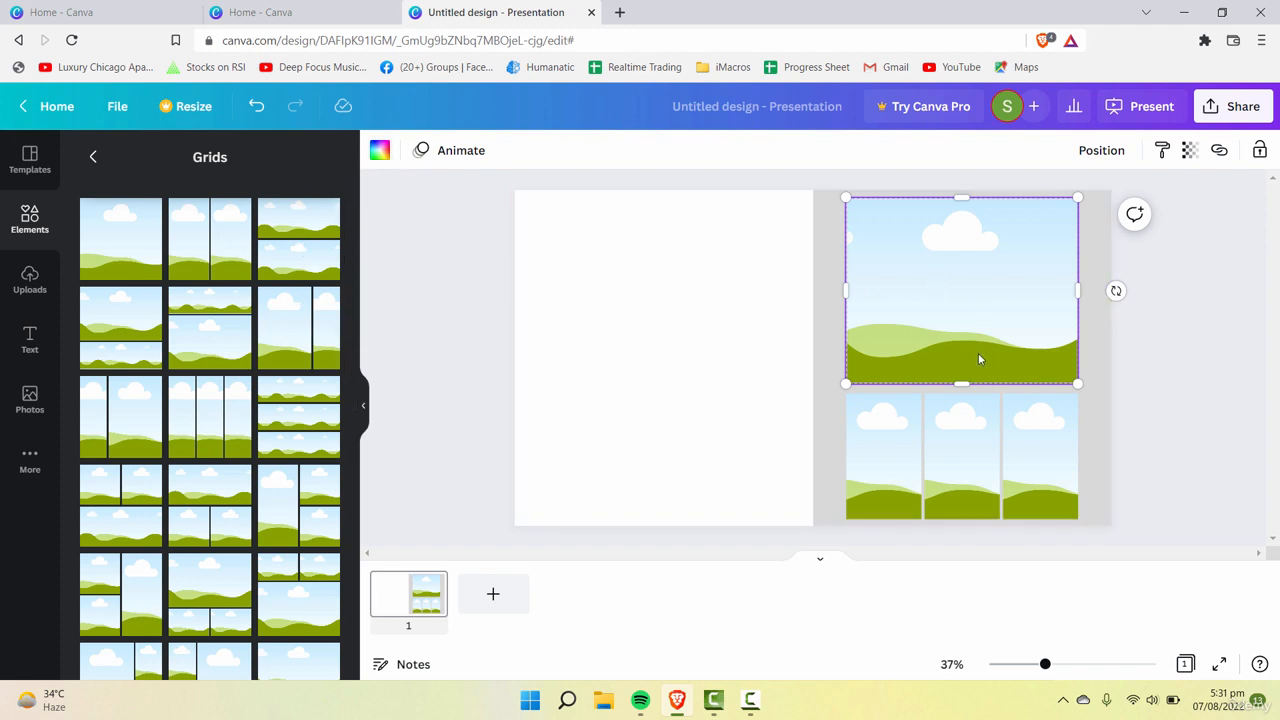
{"action": "left_click", "coordinate": [382, 154]}
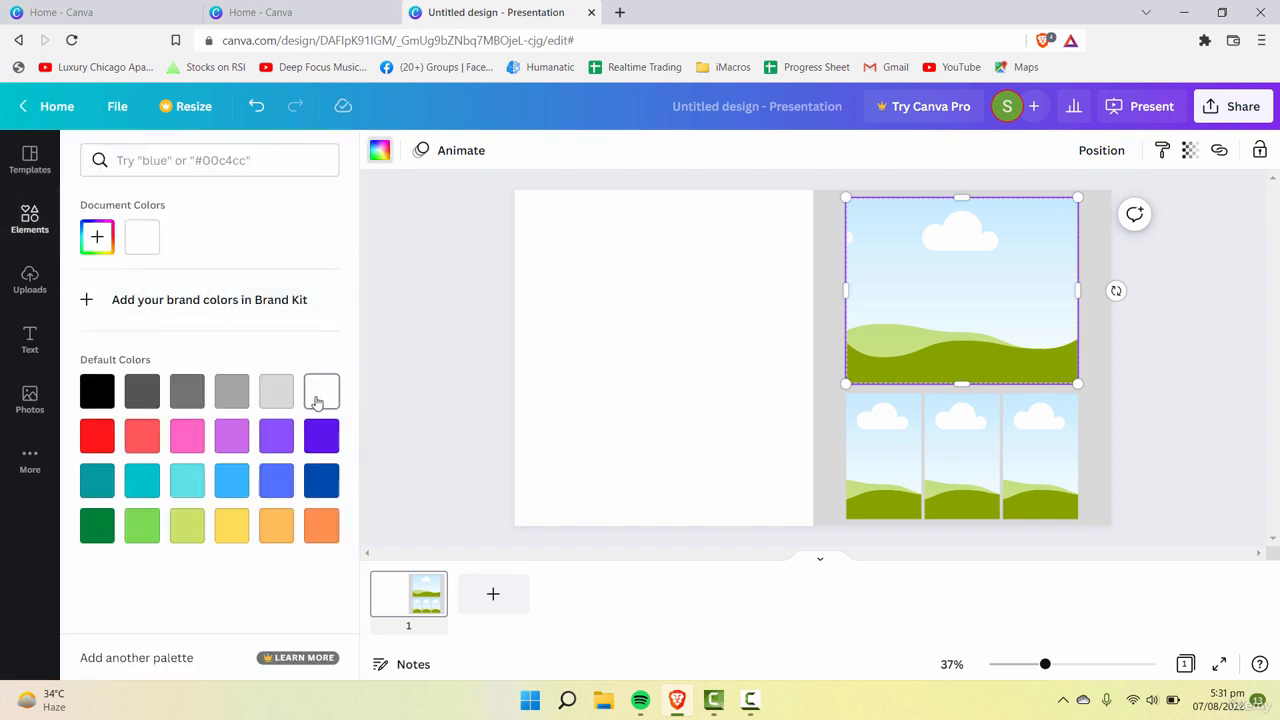
{"action": "left_click", "coordinate": [321, 391]}
{"action": "left_click", "coordinate": [643, 297]}
{"action": "left_click", "coordinate": [937, 257]}
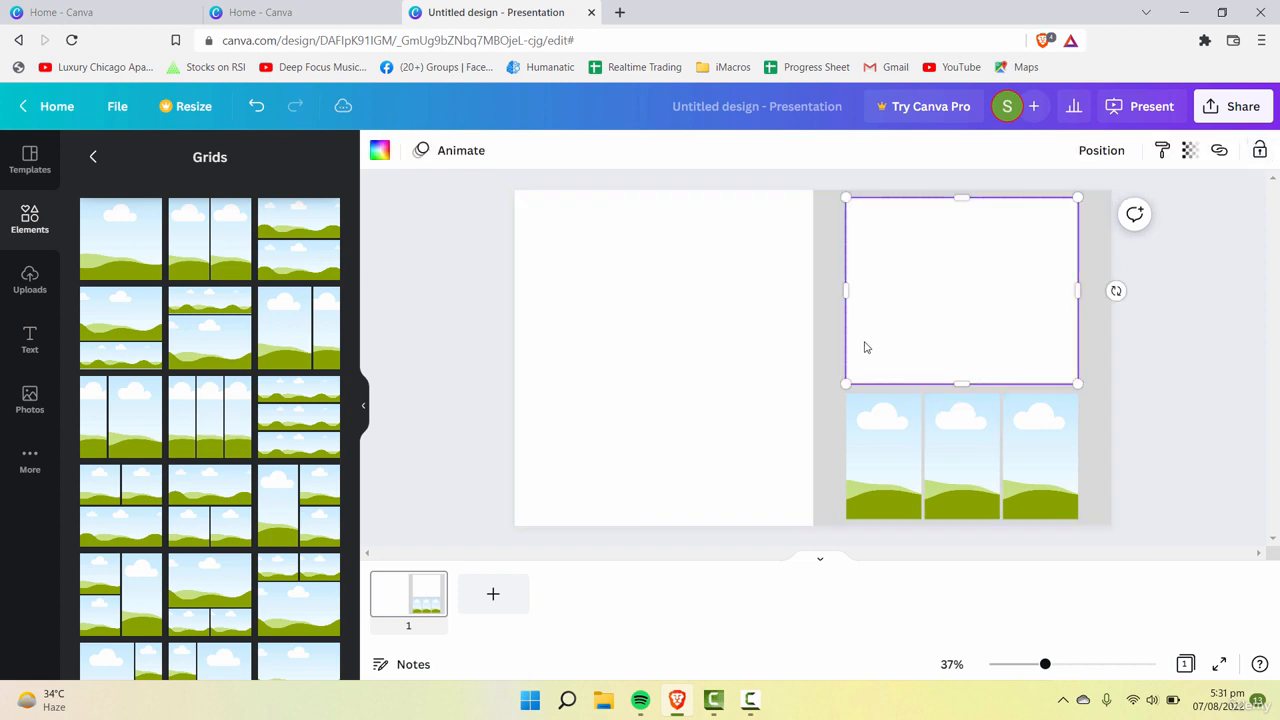
Step: Fill the left cell of the three-column grid with the white default color
{"action": "left_click", "coordinate": [884, 455]}
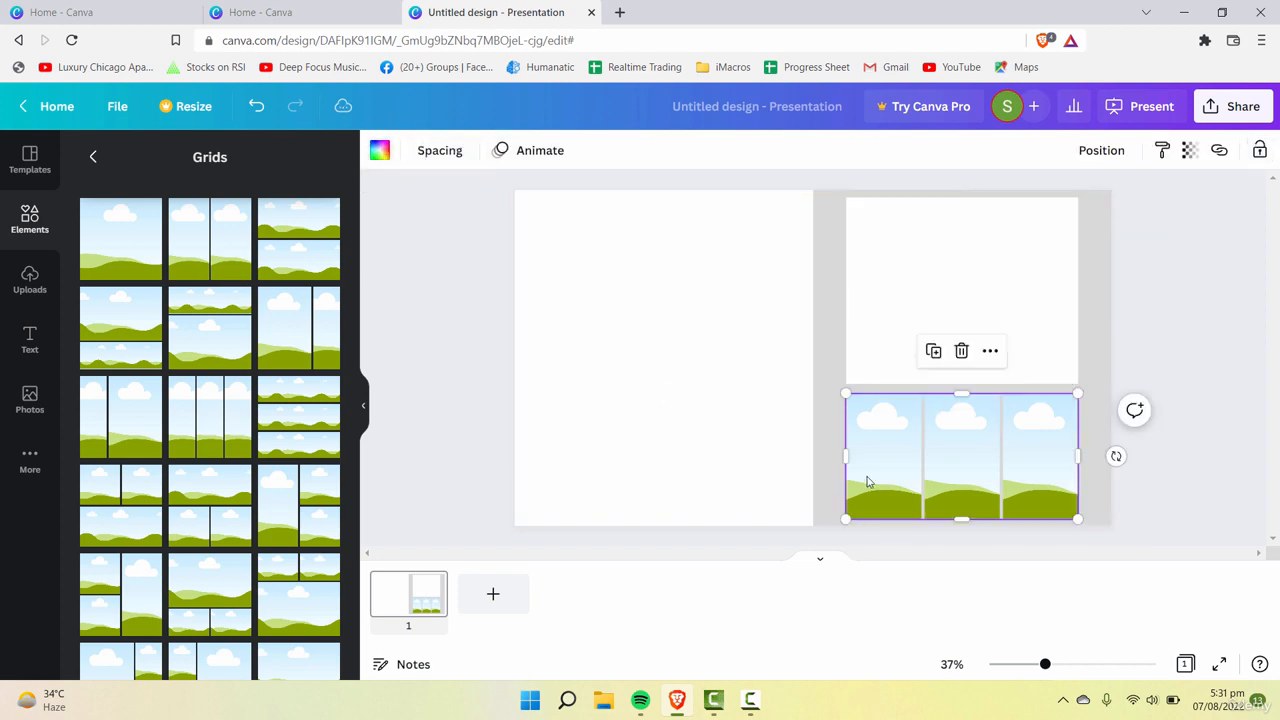
{"action": "left_click", "coordinate": [379, 160]}
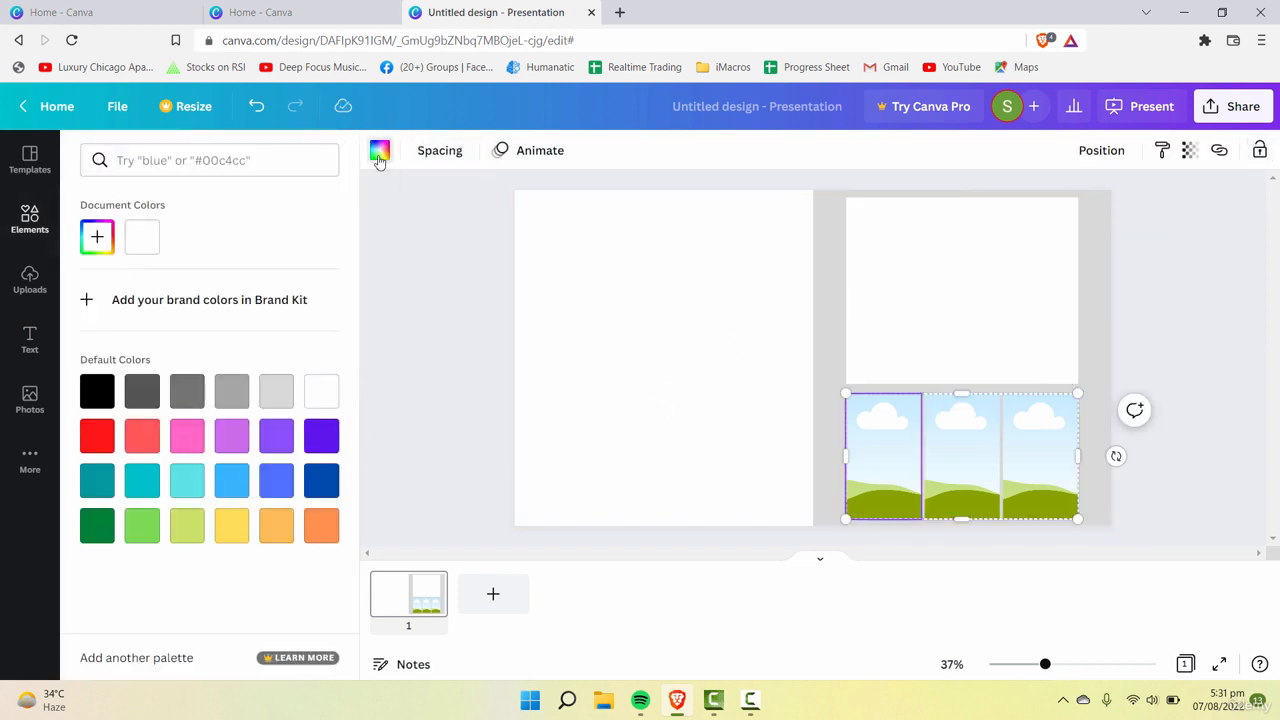
{"action": "left_click", "coordinate": [379, 160]}
{"action": "left_click", "coordinate": [379, 160]}
{"action": "left_click", "coordinate": [321, 390]}
Step: Fill the middle and right cells of the three-column grid with the white default color
{"action": "left_click", "coordinate": [960, 455]}
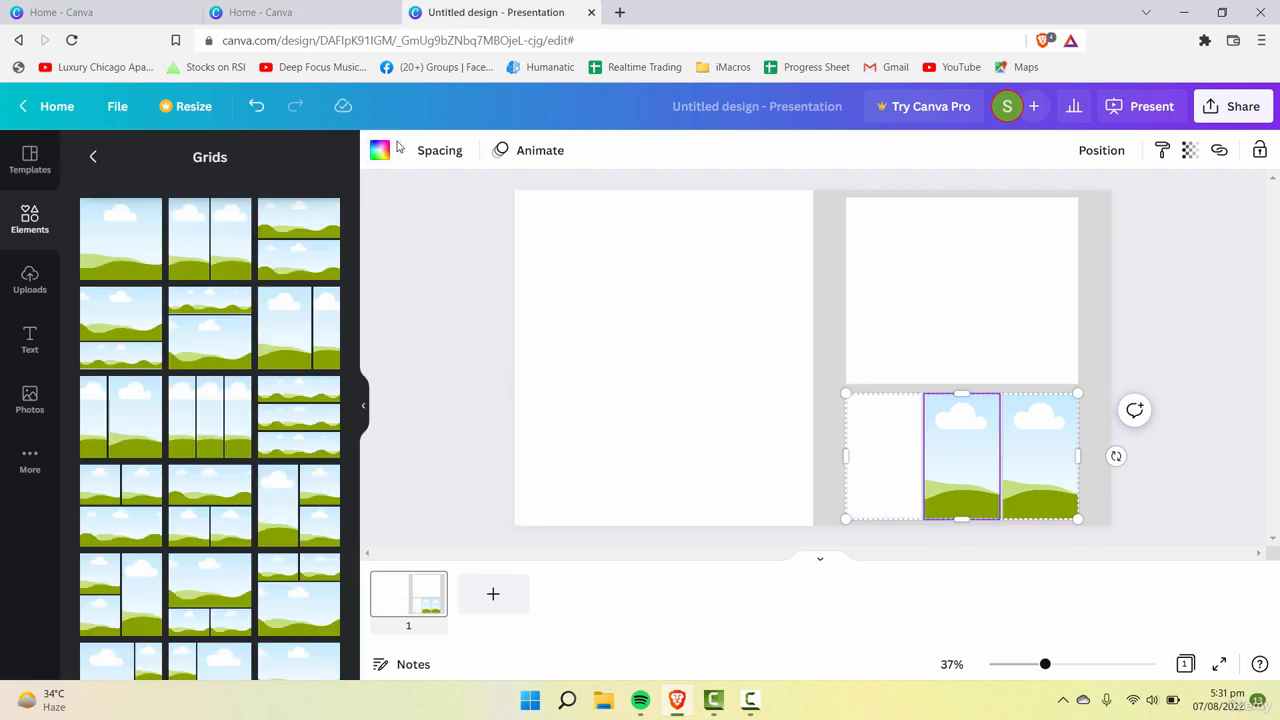
{"action": "left_click", "coordinate": [379, 150]}
{"action": "left_click", "coordinate": [321, 390]}
{"action": "left_click", "coordinate": [1026, 458]}
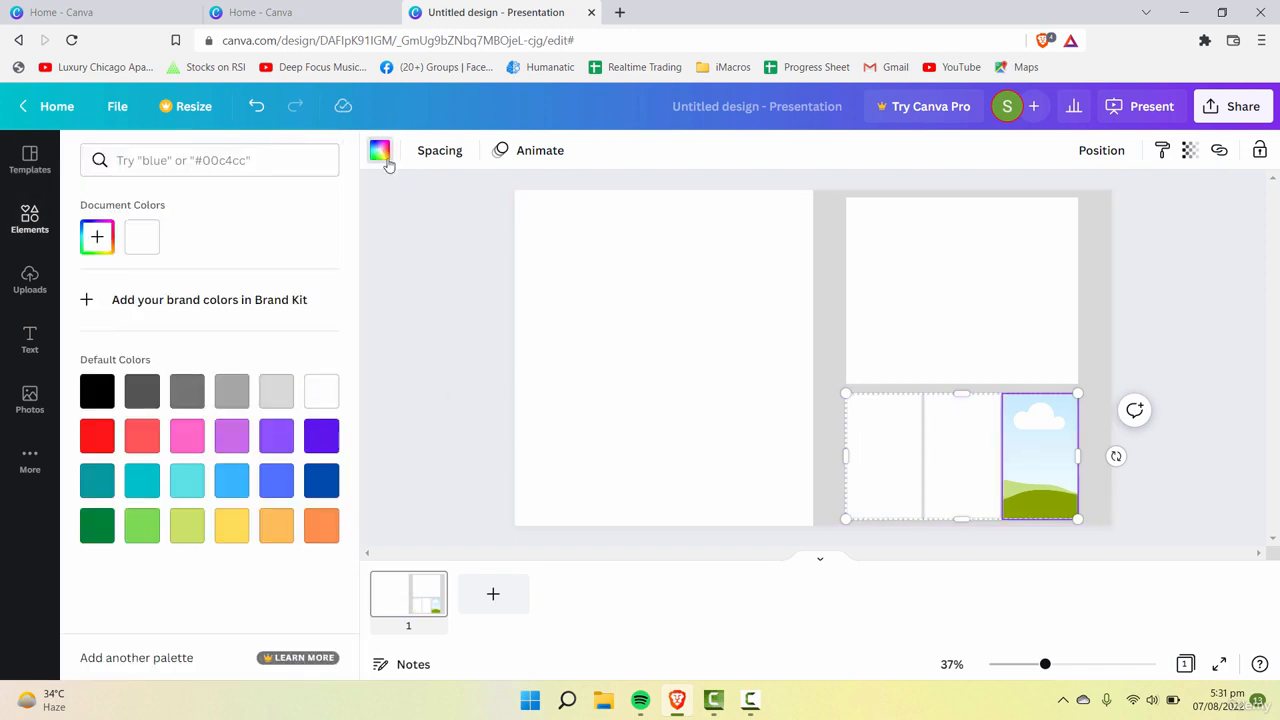
{"action": "left_click", "coordinate": [379, 155]}
{"action": "left_click", "coordinate": [379, 150]}
{"action": "left_click", "coordinate": [321, 390]}
{"action": "left_click", "coordinate": [599, 369]}
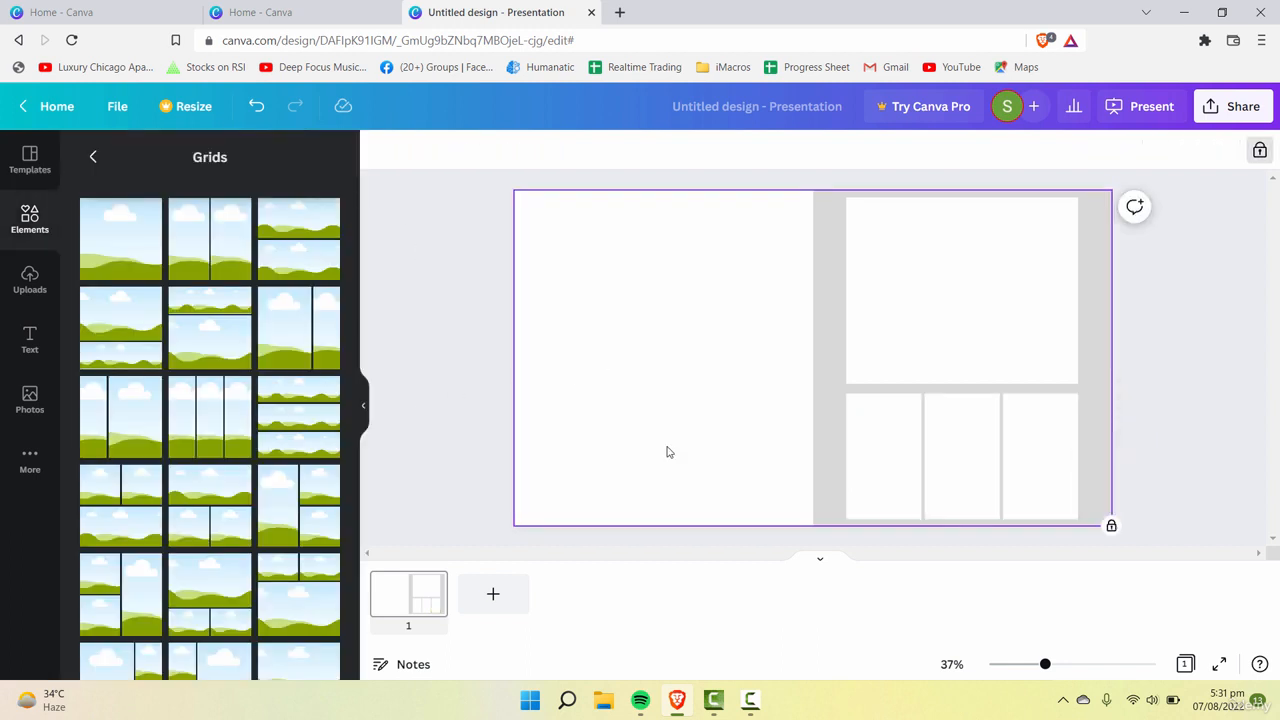
Step: Select both grids on the gray half together and lock them in place
{"action": "left_click", "coordinate": [993, 310]}
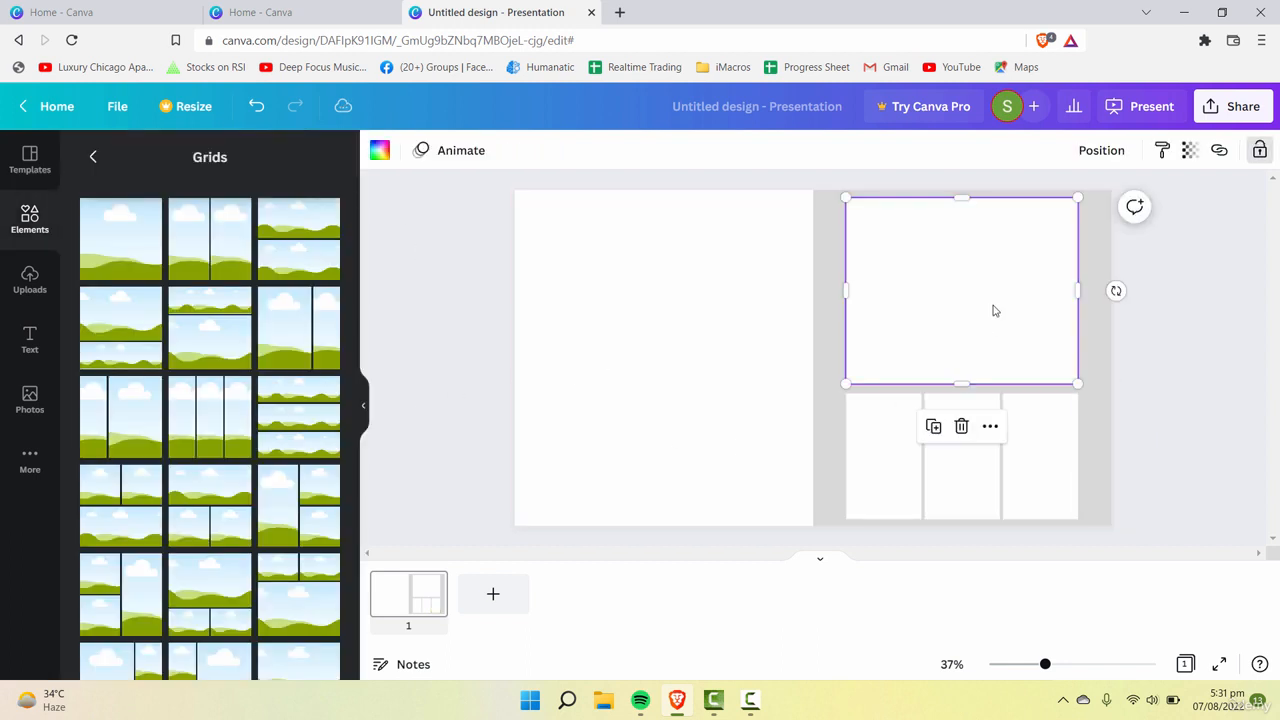
{"action": "left_click", "coordinate": [1253, 381]}
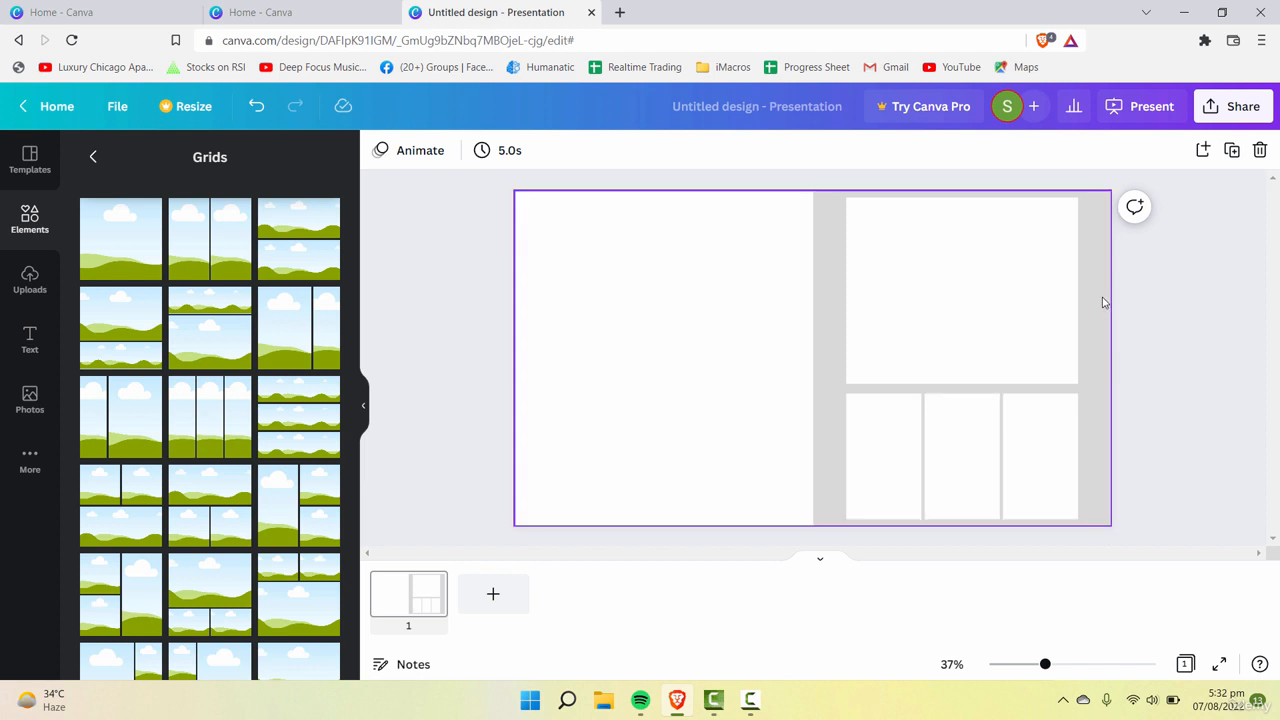
{"action": "left_click_drag", "start_coordinate": [1097, 258], "coordinate": [509, 520]}
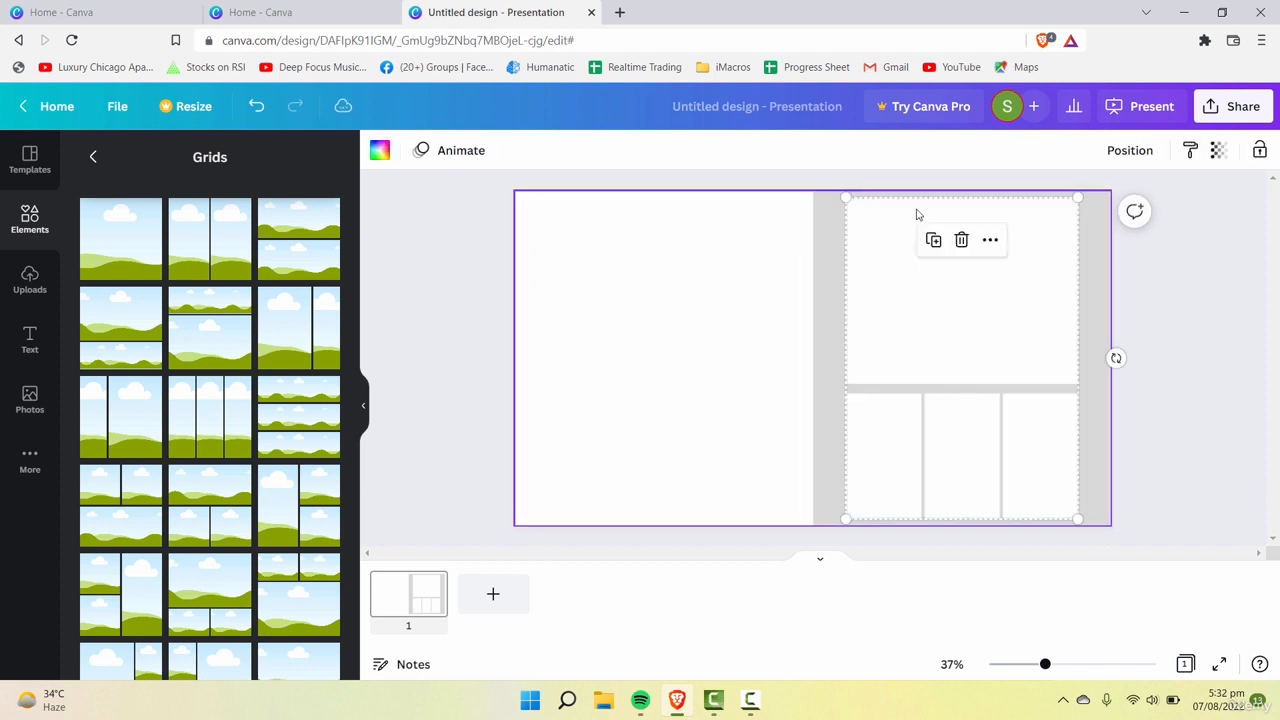
{"action": "left_click", "coordinate": [1262, 148]}
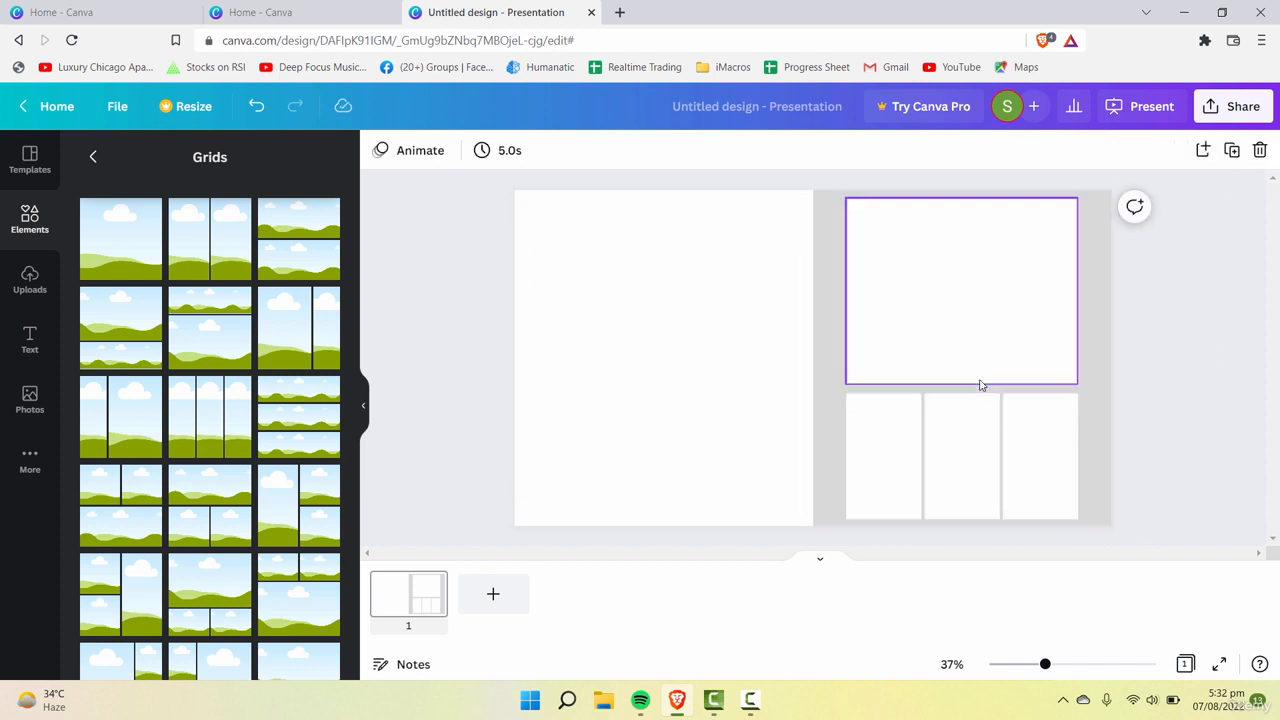
Step: Unlock the three-column grid and place a copy of it in the lower part of the white half
{"action": "left_click", "coordinate": [1006, 462]}
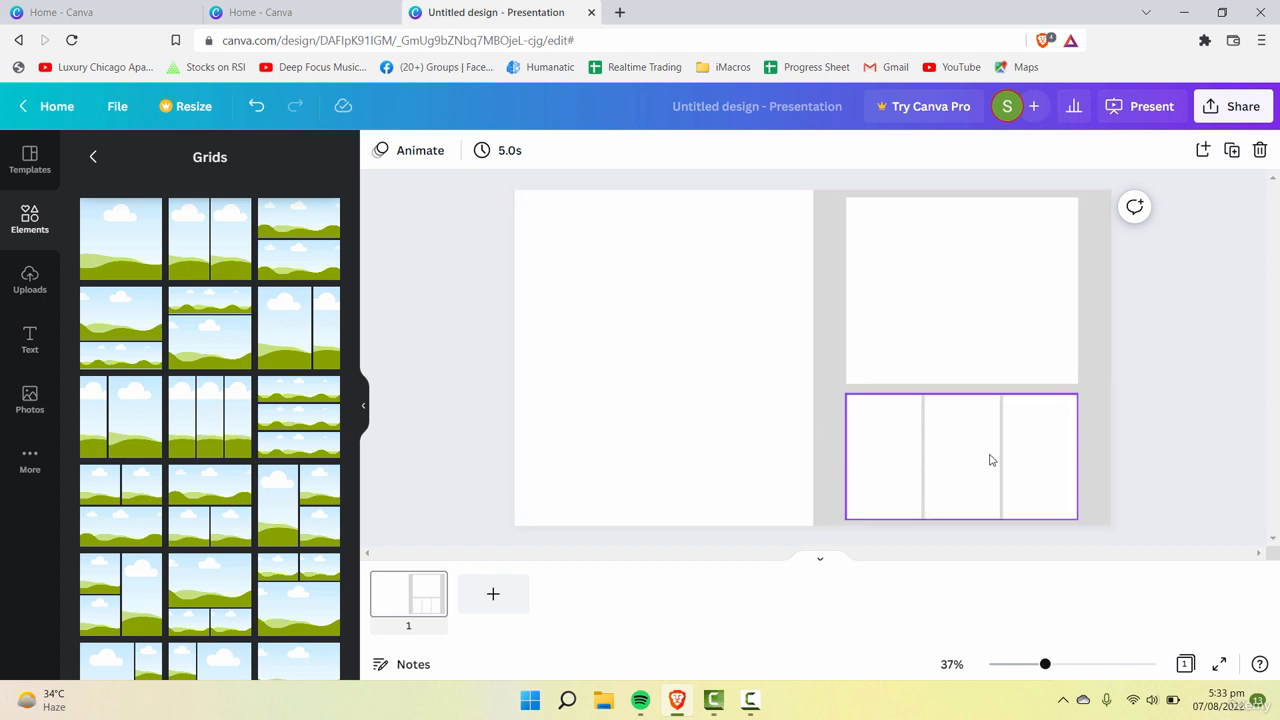
{"action": "left_click", "coordinate": [1013, 488]}
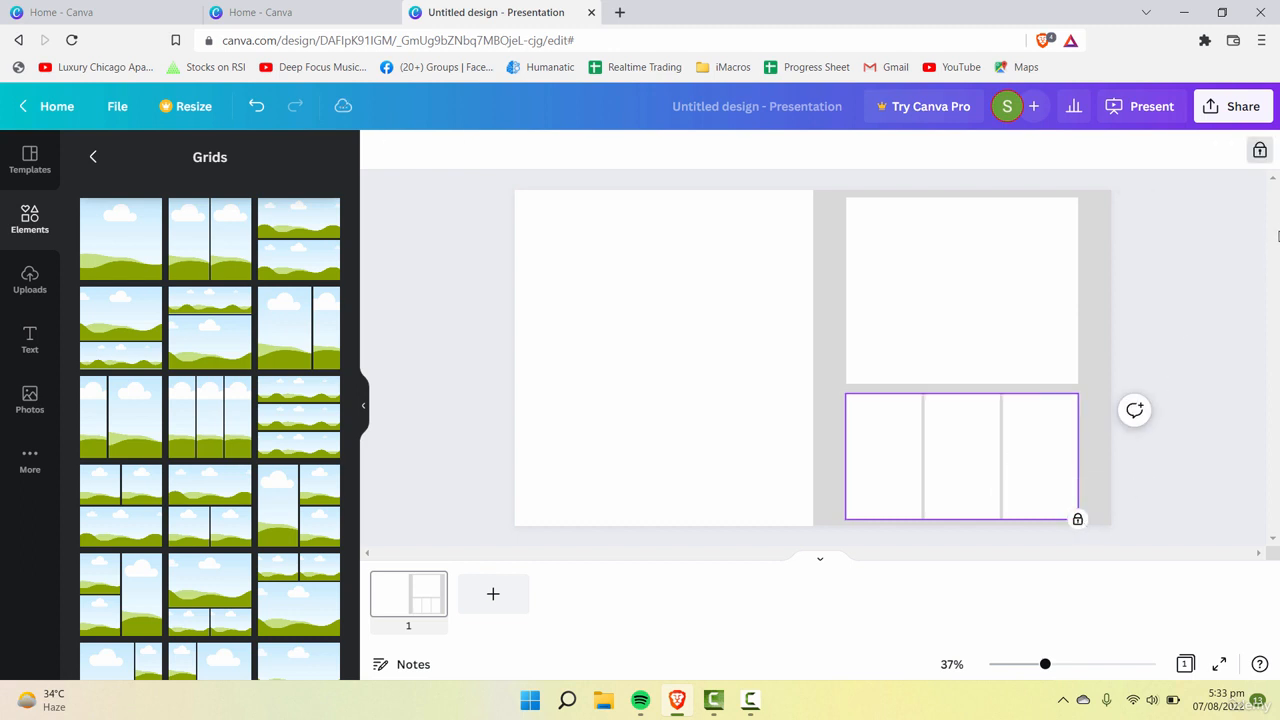
{"action": "left_click", "coordinate": [1260, 150]}
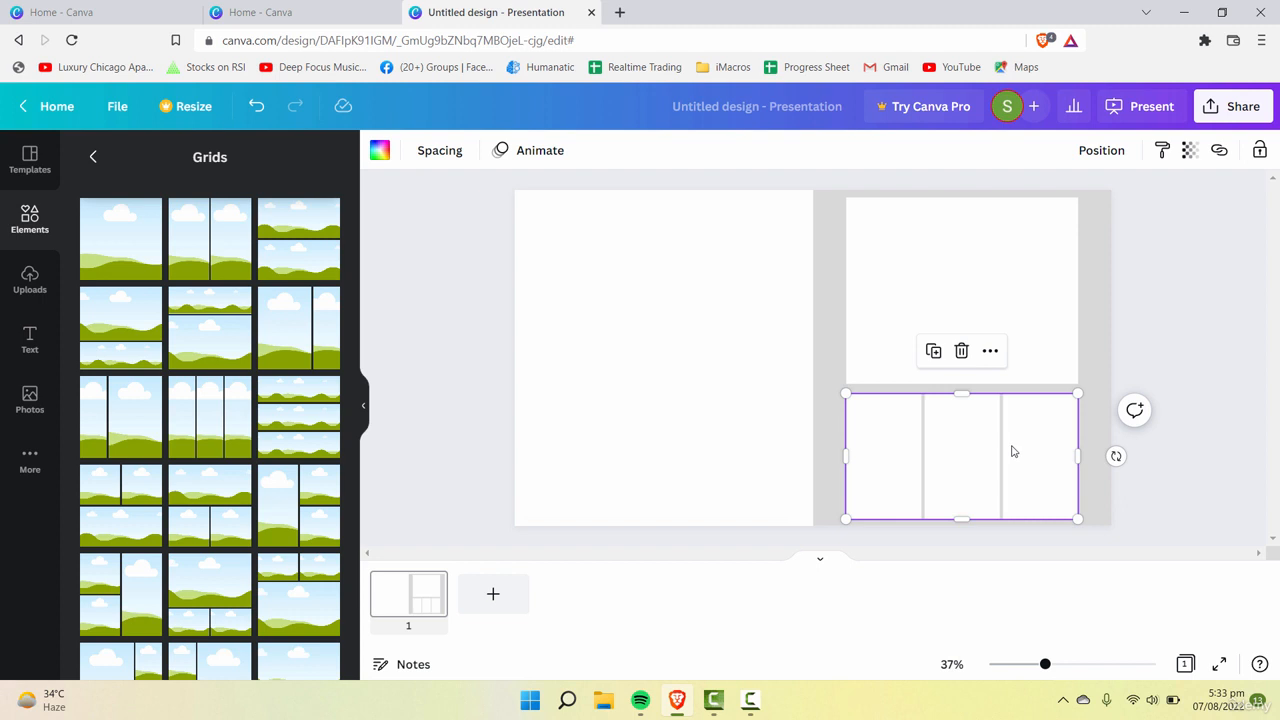
{"action": "left_click_drag", "start_coordinate": [986, 446], "coordinate": [728, 441]}
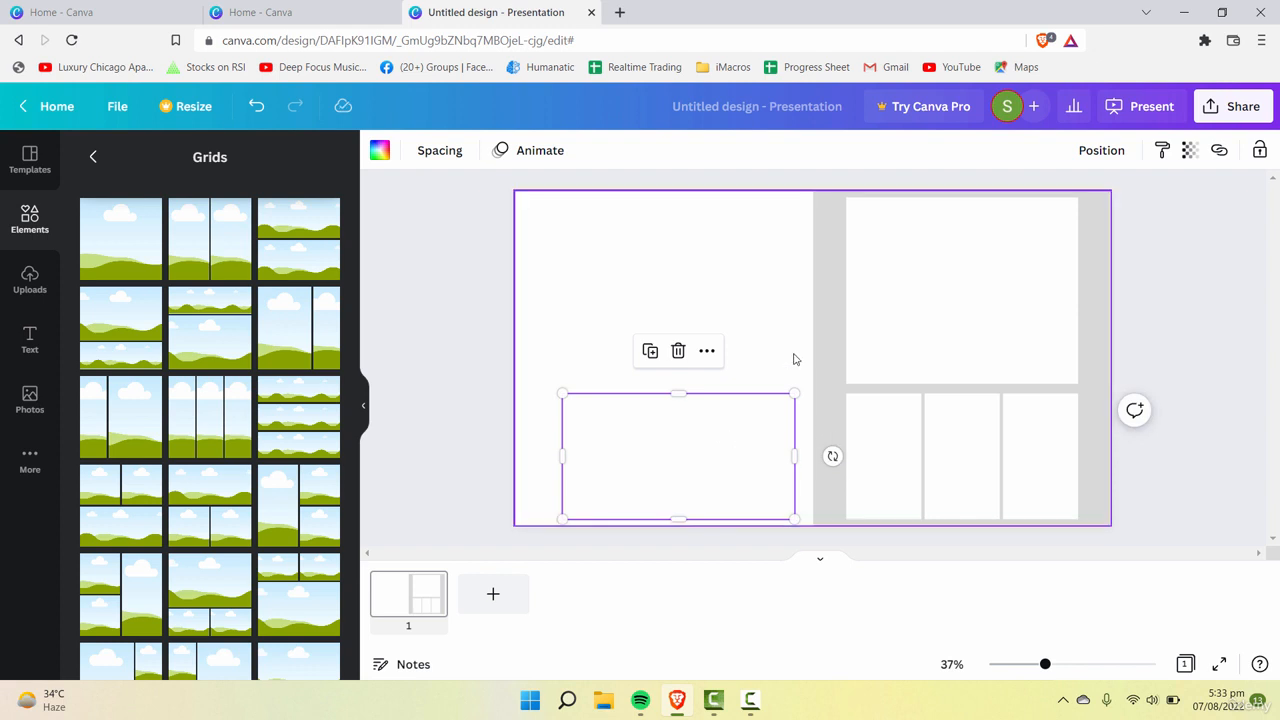
Step: Fill the copied three-column grid with light gray, center it in the white half and extend it upward
{"action": "left_click", "coordinate": [379, 150]}
{"action": "left_click", "coordinate": [273, 406]}
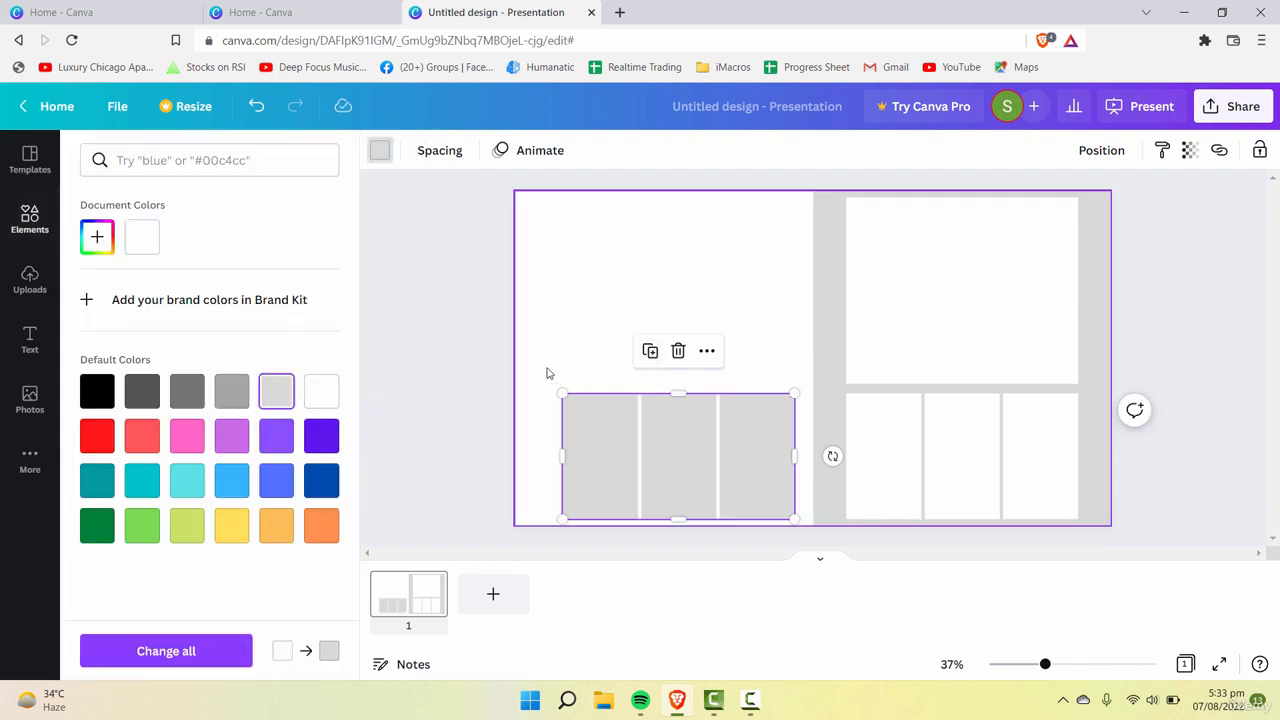
{"action": "left_click_drag", "start_coordinate": [663, 434], "coordinate": [650, 445]}
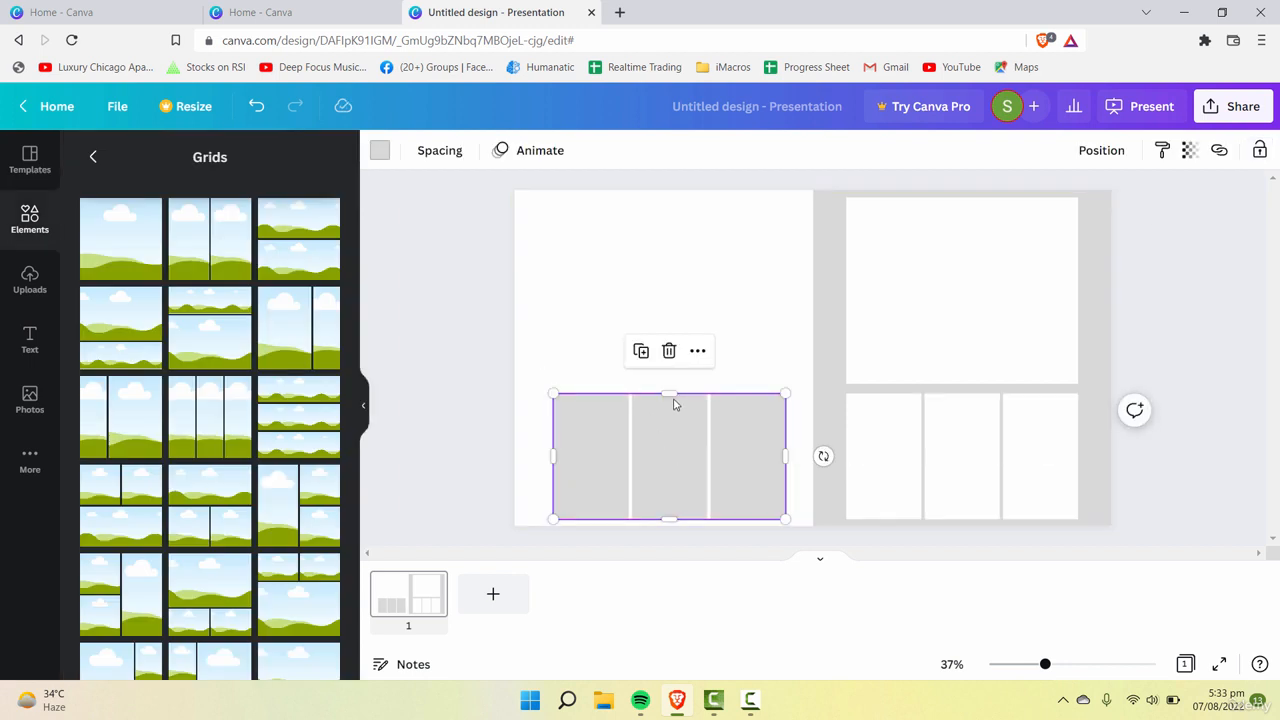
{"action": "left_click_drag", "start_coordinate": [667, 394], "coordinate": [690, 368]}
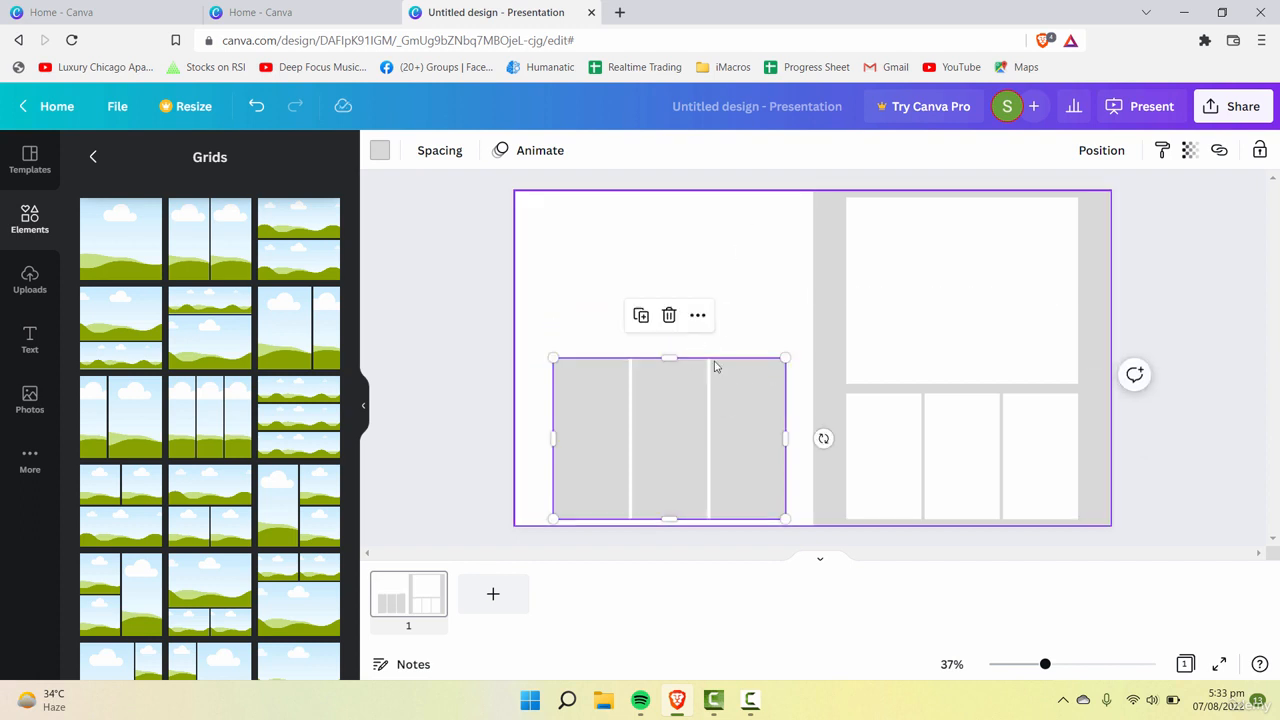
{"action": "left_click", "coordinate": [809, 325]}
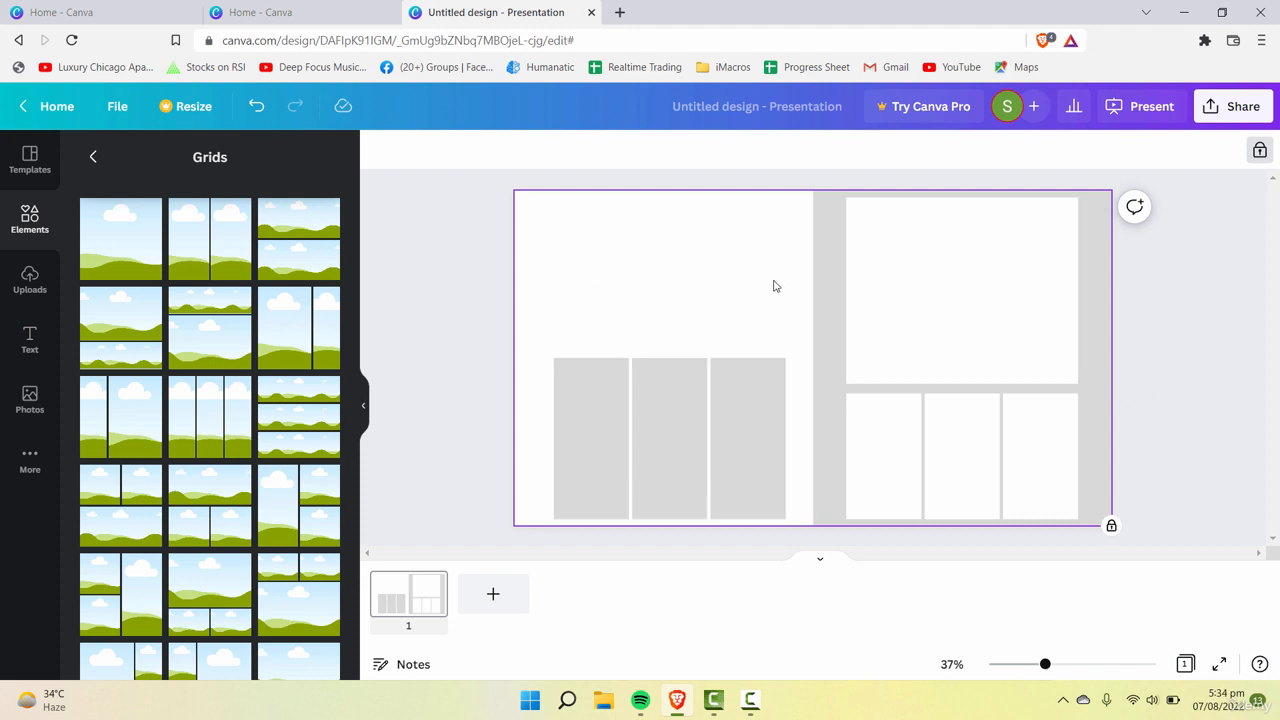
Step: Add a default heading at the top of the white half, scaled down to a font size of about 66
{"action": "left_click", "coordinate": [30, 340]}
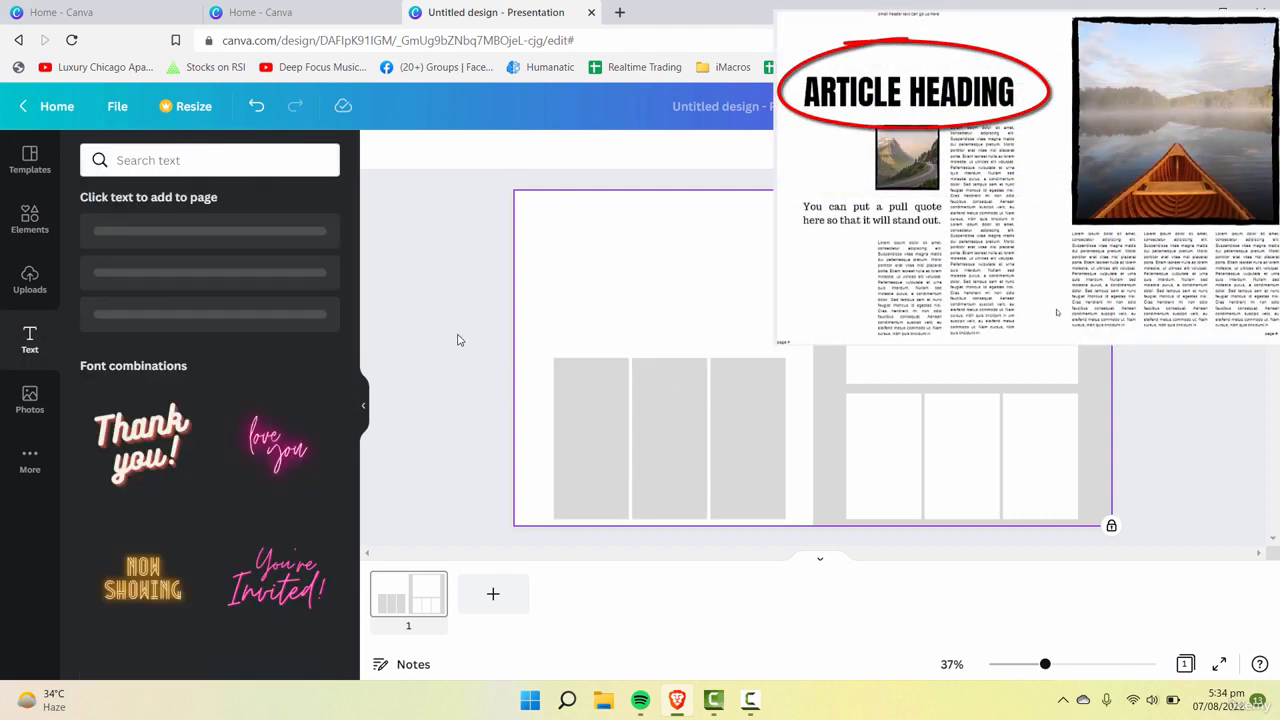
{"action": "left_click", "coordinate": [130, 237]}
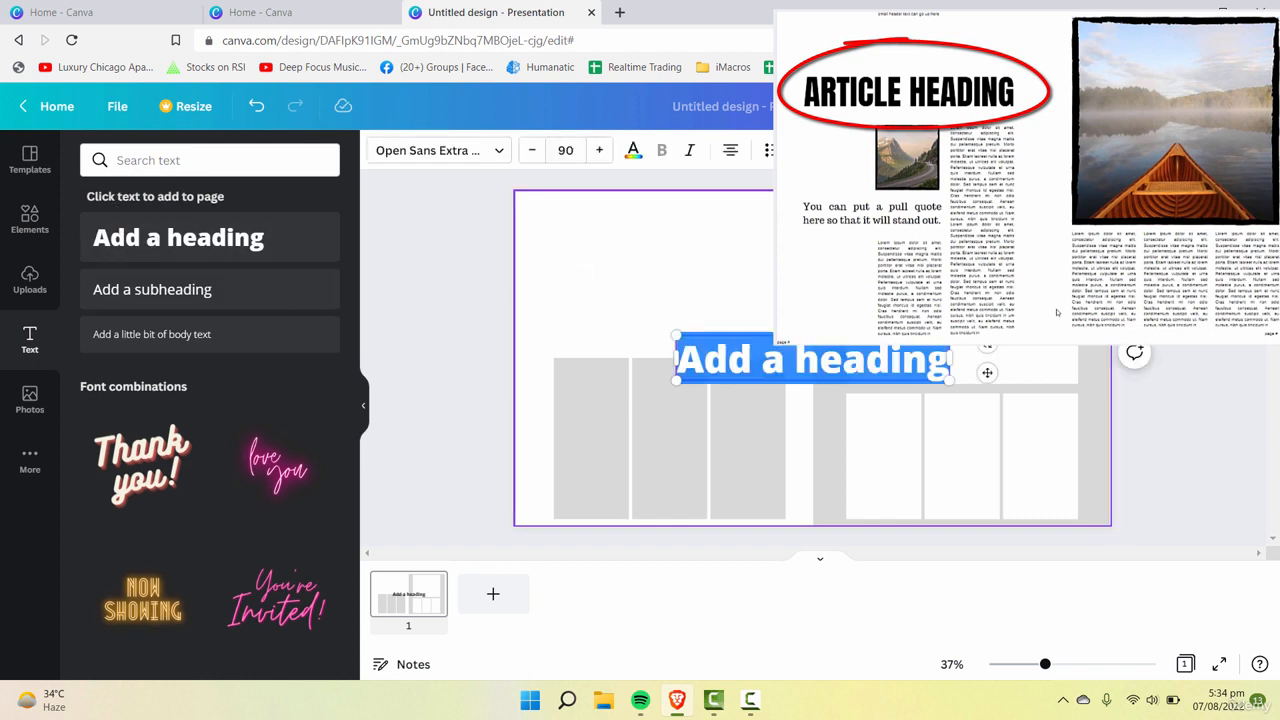
{"action": "left_click", "coordinate": [872, 387]}
{"action": "left_click_drag", "start_coordinate": [872, 387], "coordinate": [693, 233]}
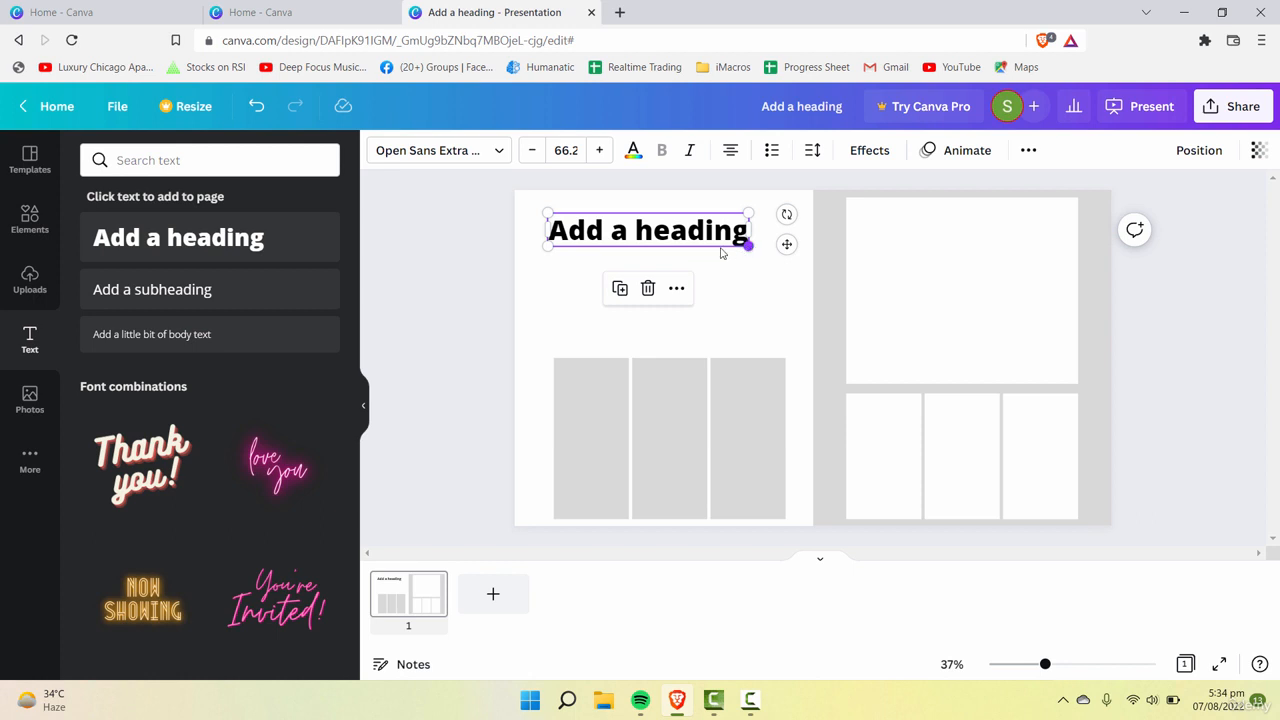
{"action": "left_click", "coordinate": [754, 283]}
{"action": "left_click_drag", "start_coordinate": [676, 231], "coordinate": [635, 245]}
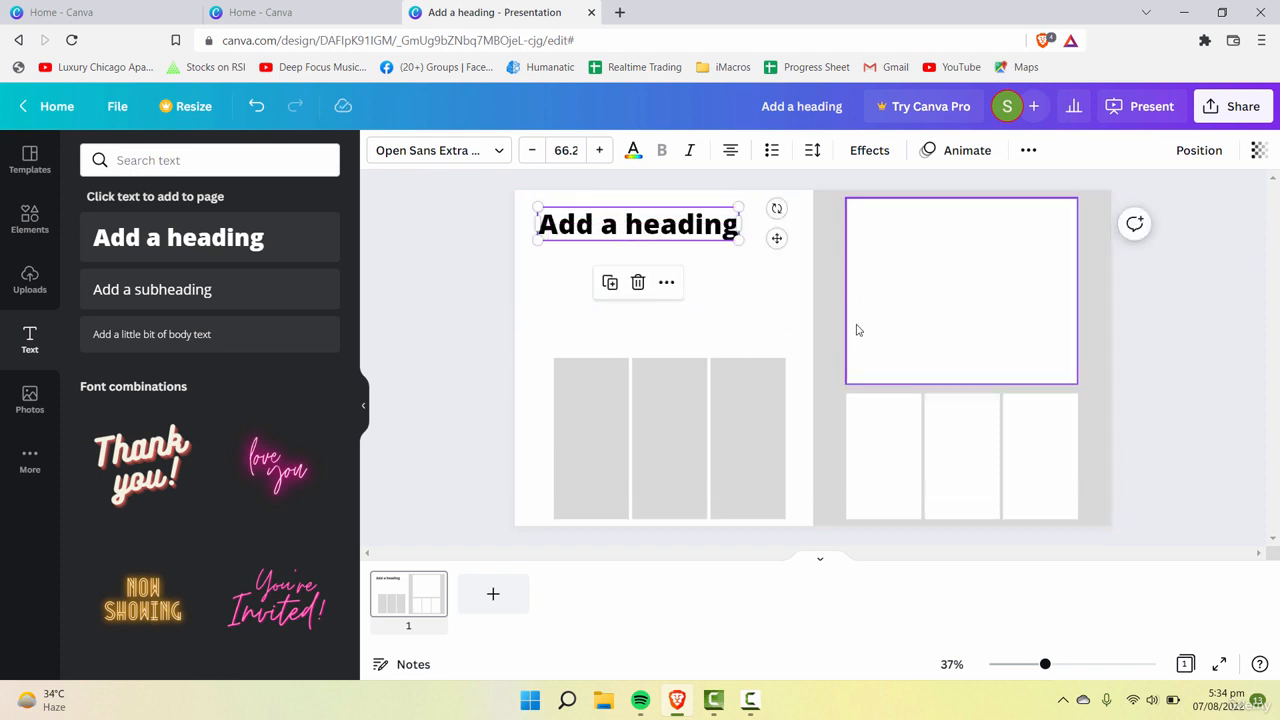
{"action": "left_click", "coordinate": [789, 303]}
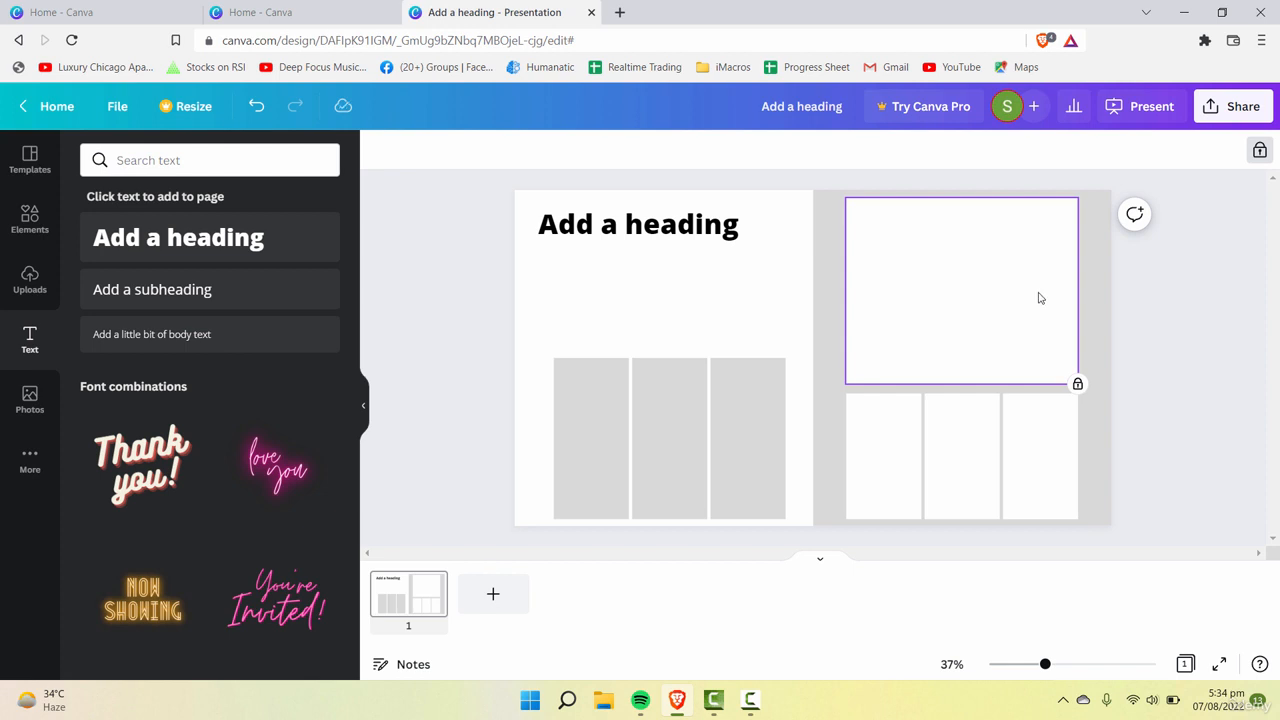
Step: Unlock the large single-cell grid and place a smaller copy of it between the heading and the gray columns
{"action": "left_click", "coordinate": [1262, 155]}
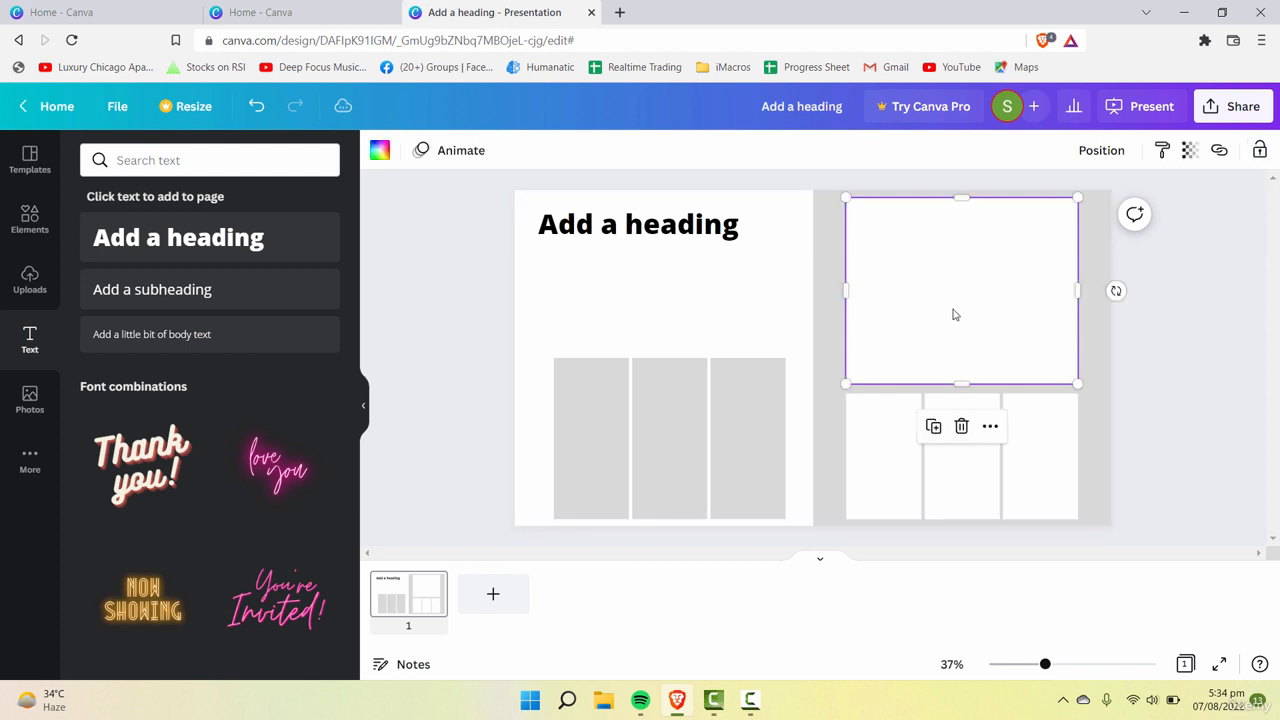
{"action": "left_click_drag", "start_coordinate": [1004, 304], "coordinate": [678, 345]}
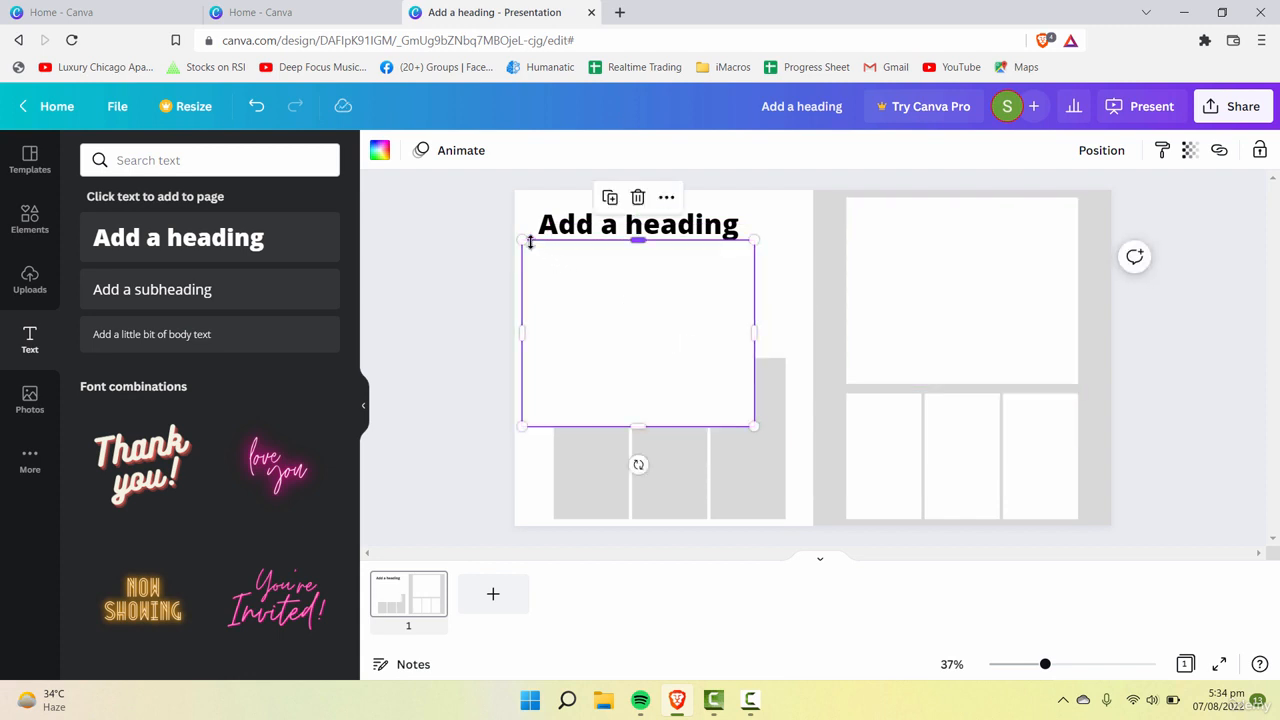
{"action": "left_click_drag", "start_coordinate": [522, 240], "coordinate": [631, 313]}
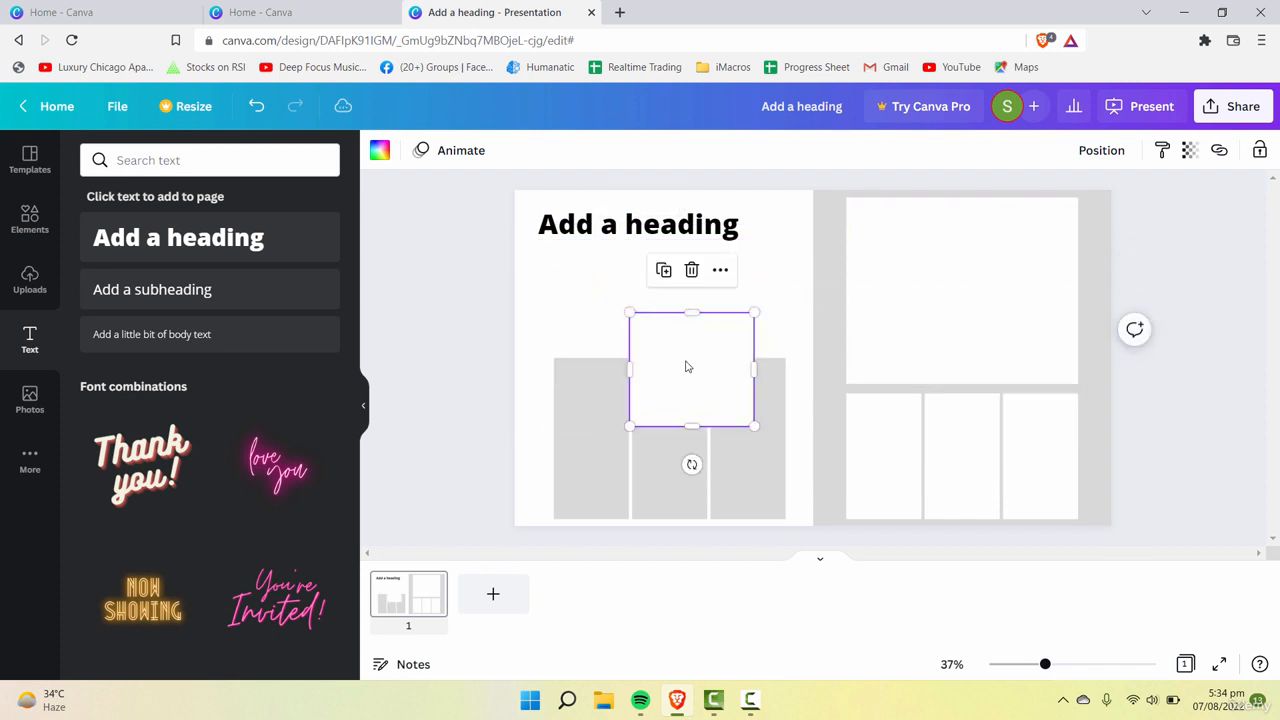
{"action": "left_click_drag", "start_coordinate": [686, 366], "coordinate": [610, 303]}
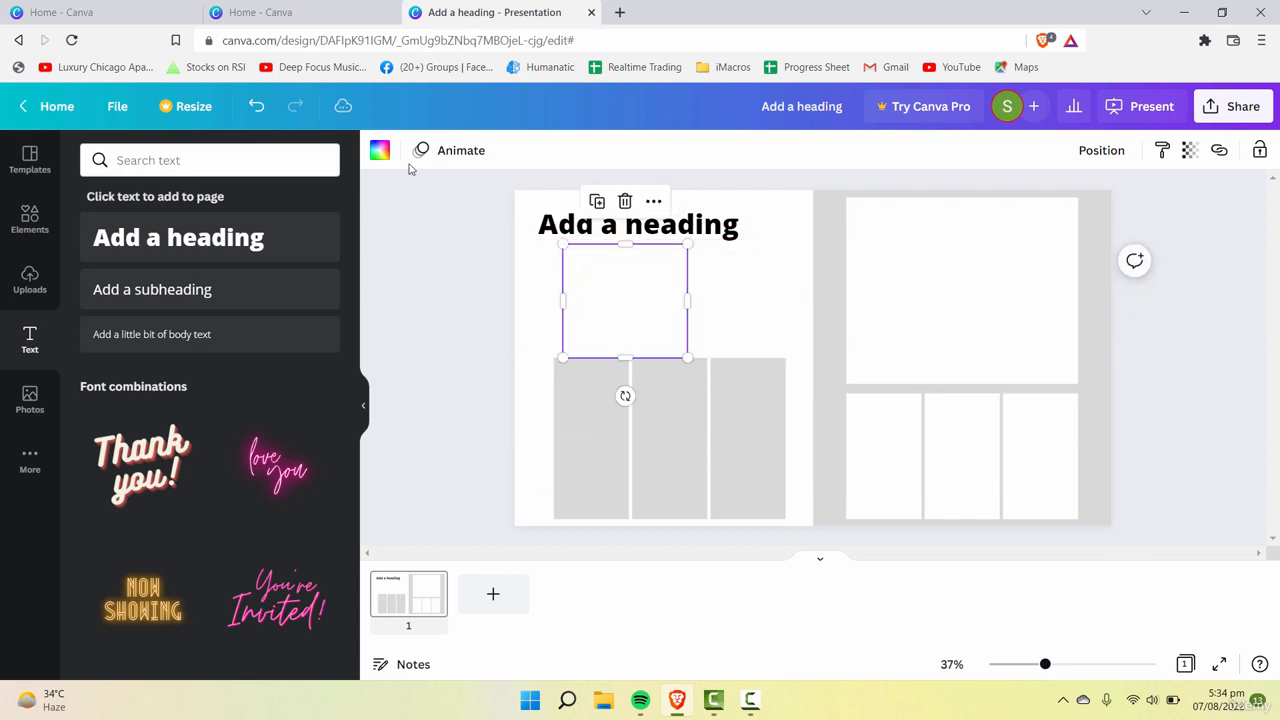
Step: Fill the copied single-cell frame with the document's light gray, shrink it slightly and align it with the heading's left edge
{"action": "left_click", "coordinate": [380, 150]}
{"action": "left_click", "coordinate": [189, 240]}
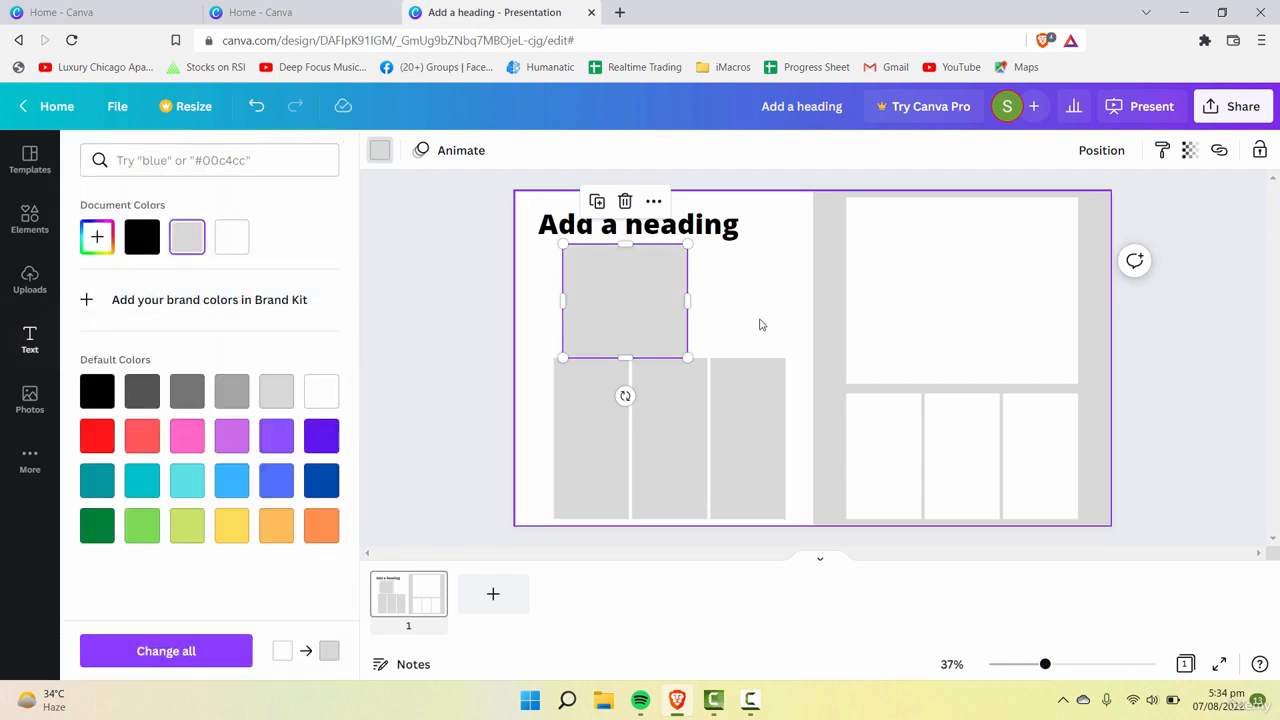
{"action": "left_click", "coordinate": [746, 304]}
{"action": "left_click", "coordinate": [626, 317]}
{"action": "left_click_drag", "start_coordinate": [686, 357], "coordinate": [594, 294]}
{"action": "left_click", "coordinate": [737, 309]}
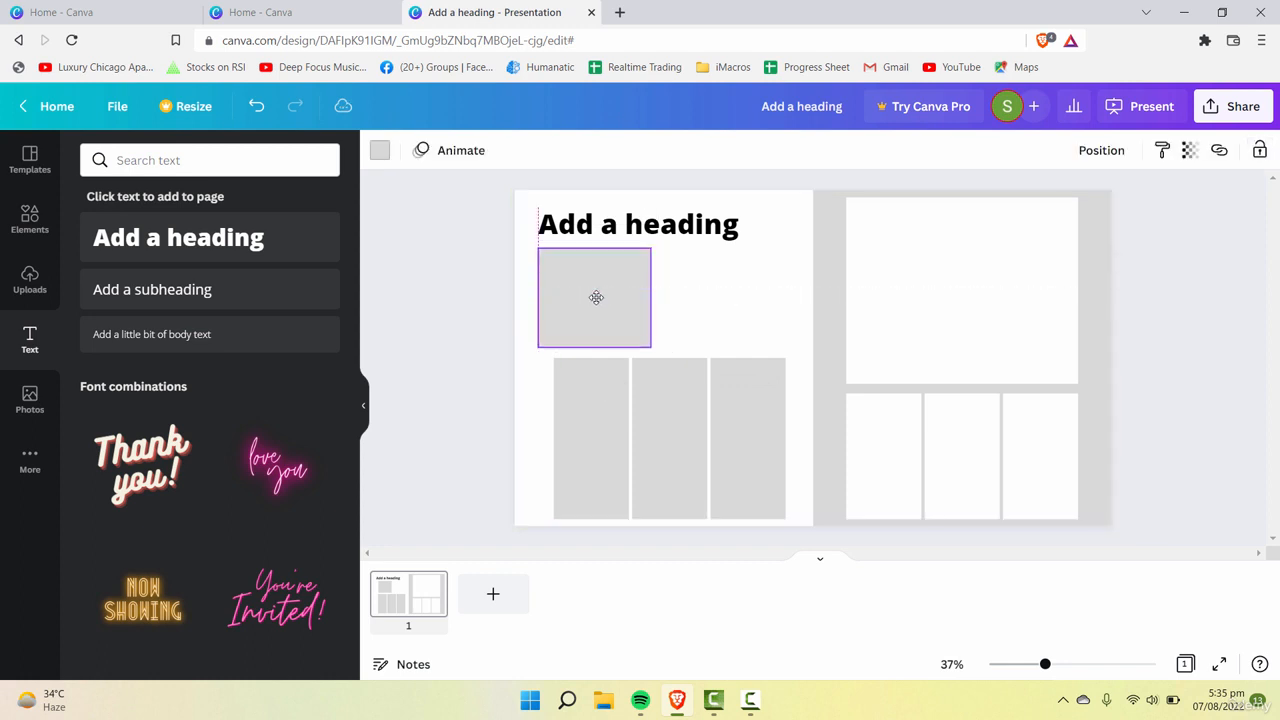
Step: Widen the gray frame to the full width of the columns beneath it and lower the columns' upper edge to make room
{"action": "left_click", "coordinate": [640, 230]}
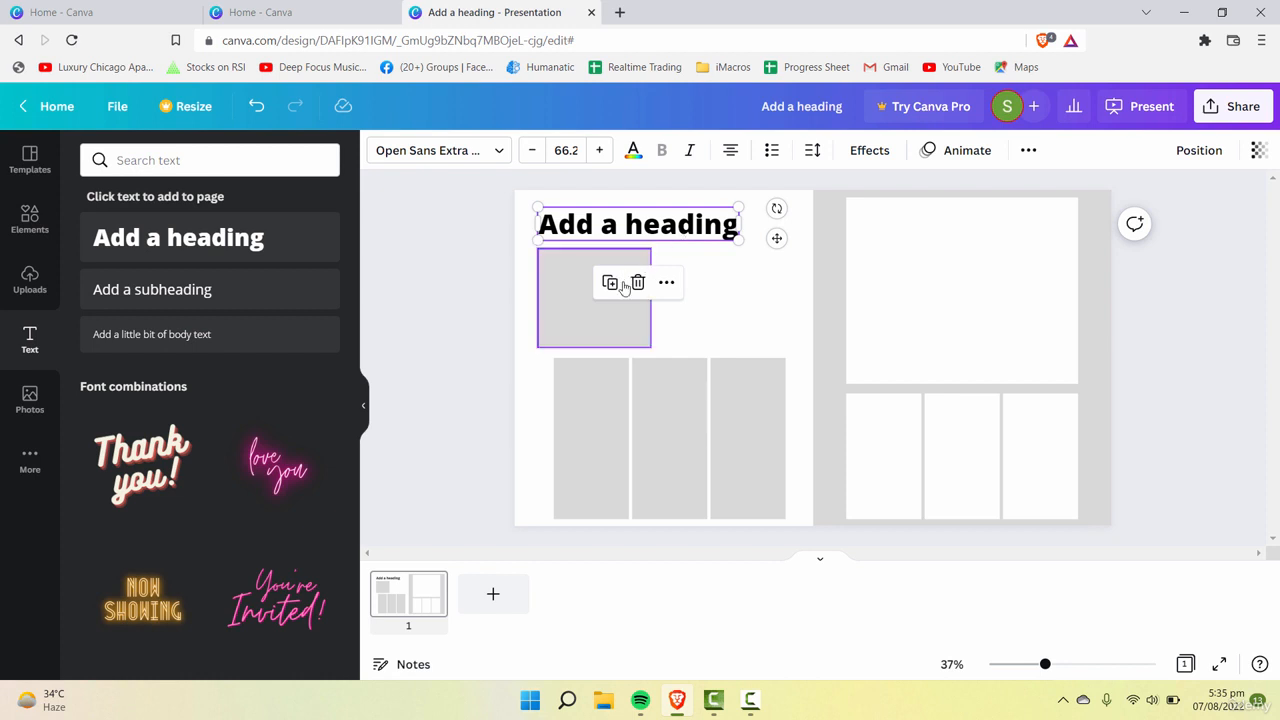
{"action": "left_click", "coordinate": [643, 429]}
{"action": "left_click_drag", "start_coordinate": [590, 296], "coordinate": [786, 330]}
{"action": "left_click_drag", "start_coordinate": [714, 428], "coordinate": [712, 442]}
{"action": "left_click_drag", "start_coordinate": [669, 376], "coordinate": [678, 408]}
Step: Move the heading to just above the wide gray frame, lining up its left edge with the frame
{"action": "left_click_drag", "start_coordinate": [636, 230], "coordinate": [646, 251]}
{"action": "left_click", "coordinate": [663, 357]}
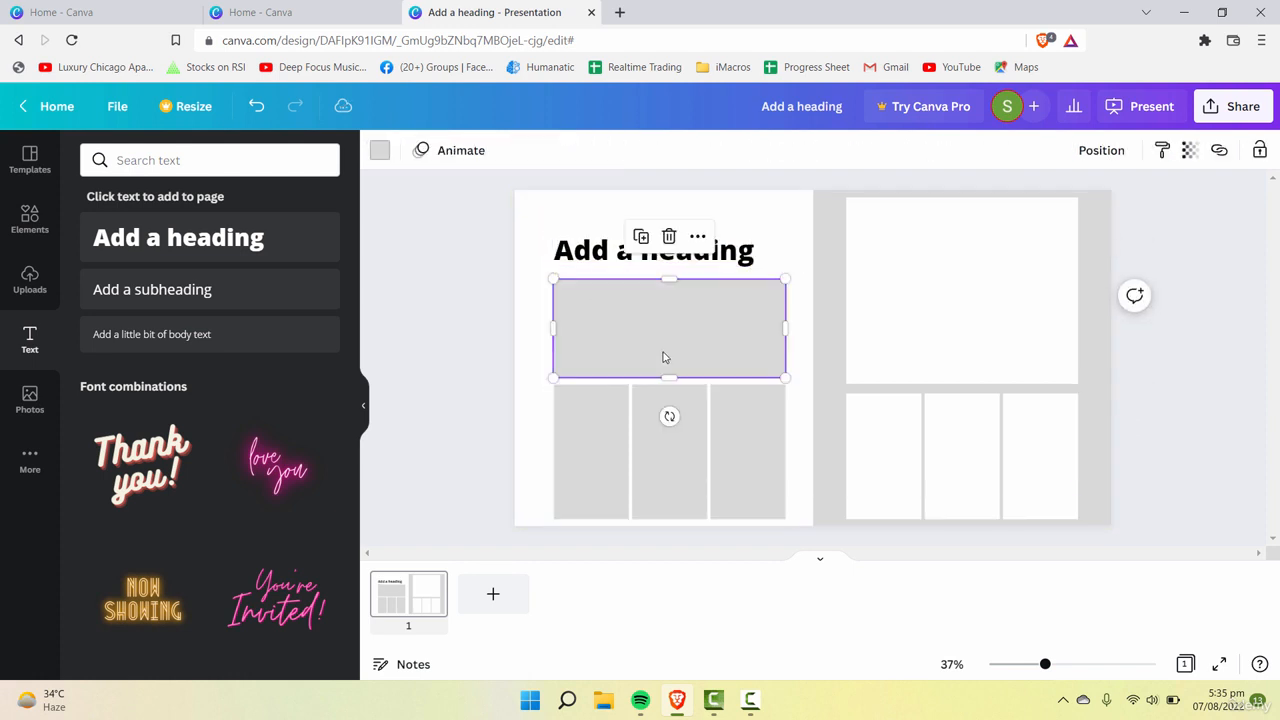
{"action": "mouse_move", "coordinate": [786, 328]}
{"action": "left_mouse_down"}
{"action": "mouse_move", "coordinate": [754, 329]}
{"action": "mouse_move", "coordinate": [786, 325]}
{"action": "left_mouse_up"}
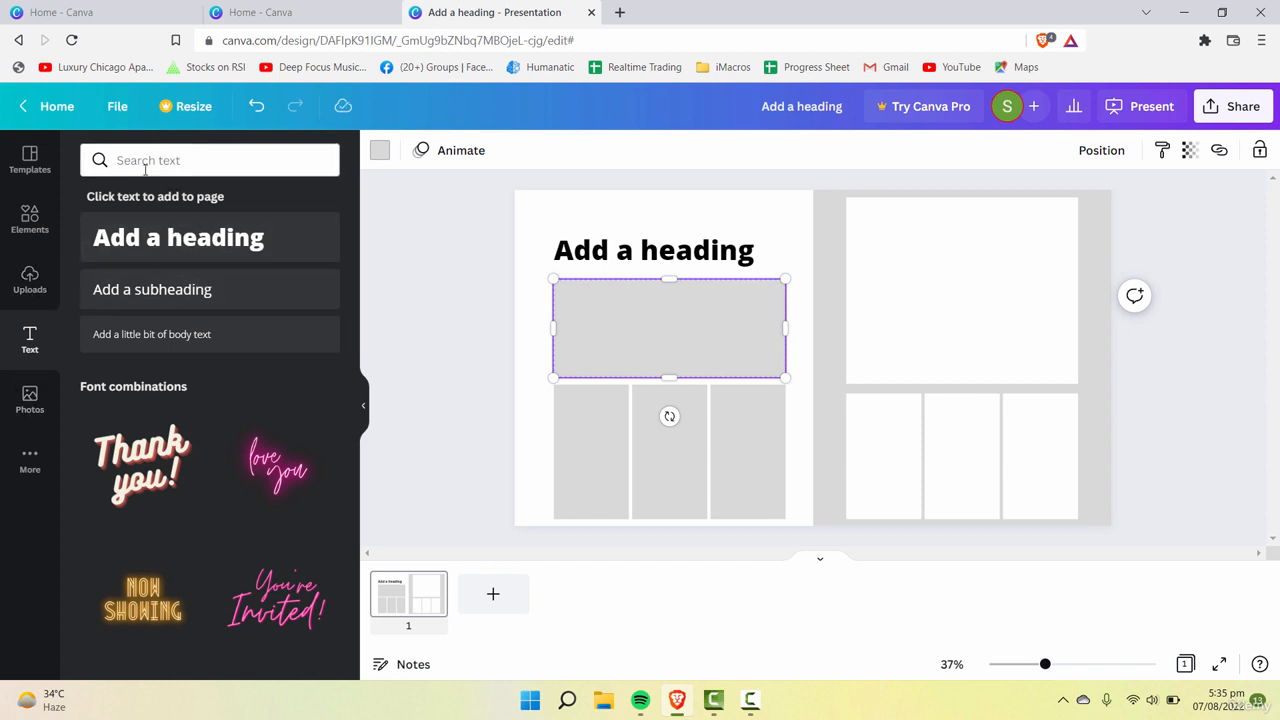
Step: Search the photo library for "forest"
{"action": "left_click", "coordinate": [30, 397]}
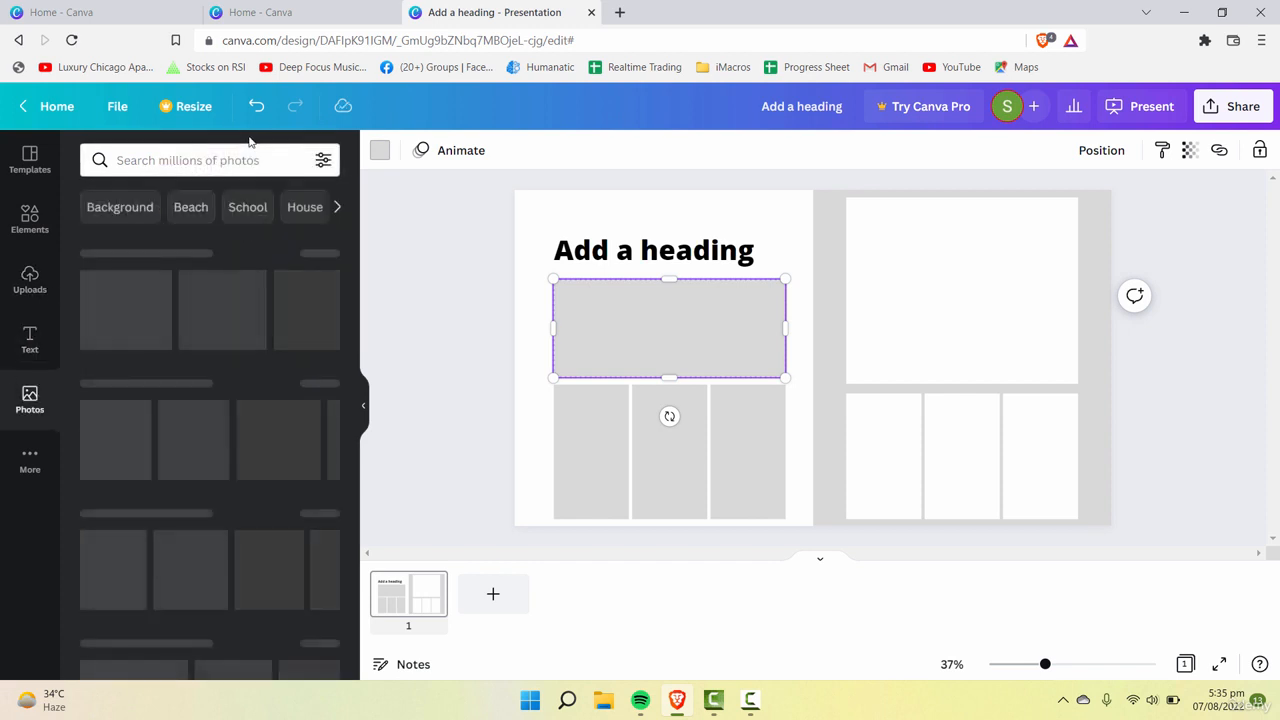
{"action": "left_click", "coordinate": [226, 161]}
{"action": "type", "text": "forest"}
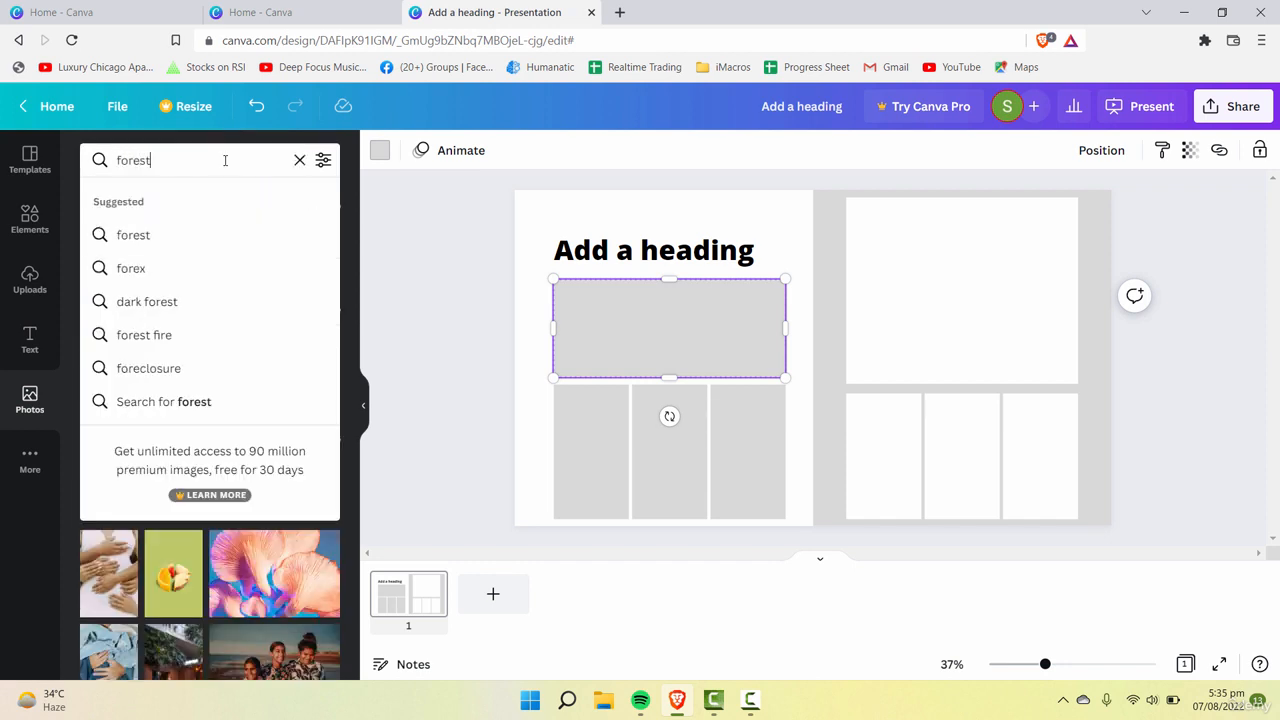
{"action": "key", "text": "Return"}
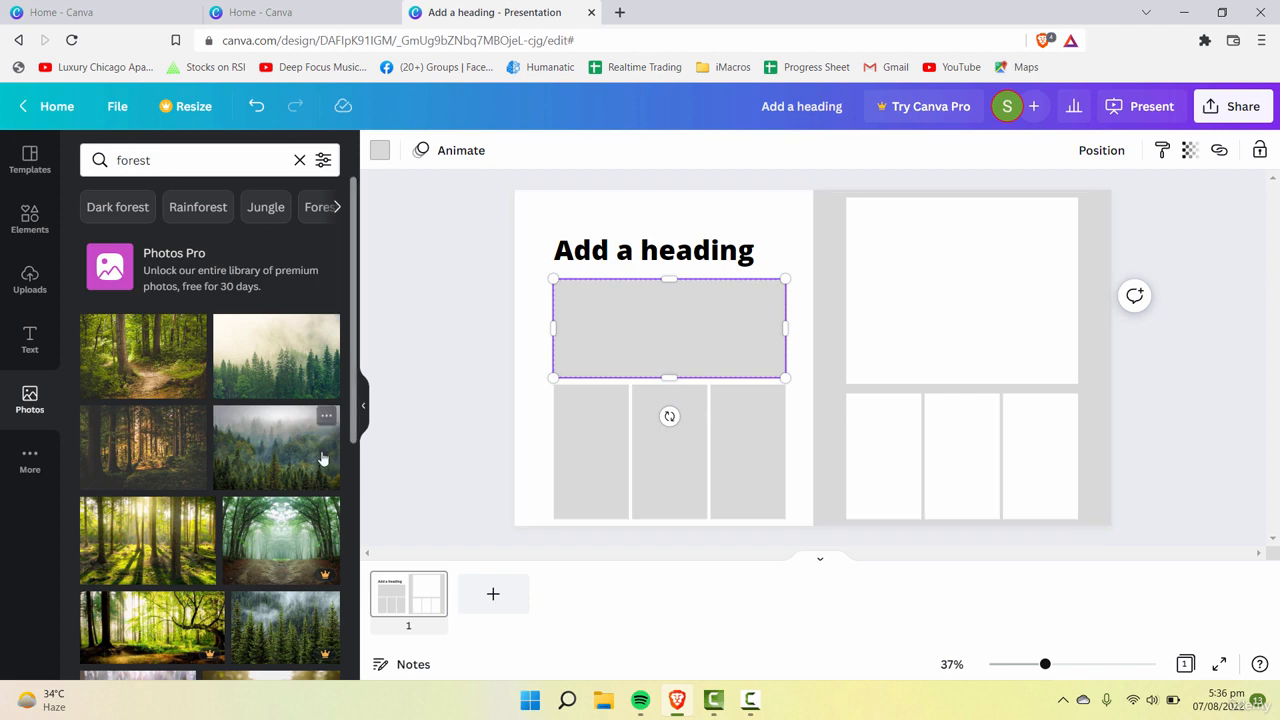
Step: Fill the wide gray frame below the heading with the photo of a sunlit path through green forest
{"action": "scroll", "coordinate": [302, 467], "scroll_direction": "down", "scroll_amount": 3}
{"action": "scroll", "coordinate": [302, 467], "scroll_direction": "down", "scroll_amount": 1}
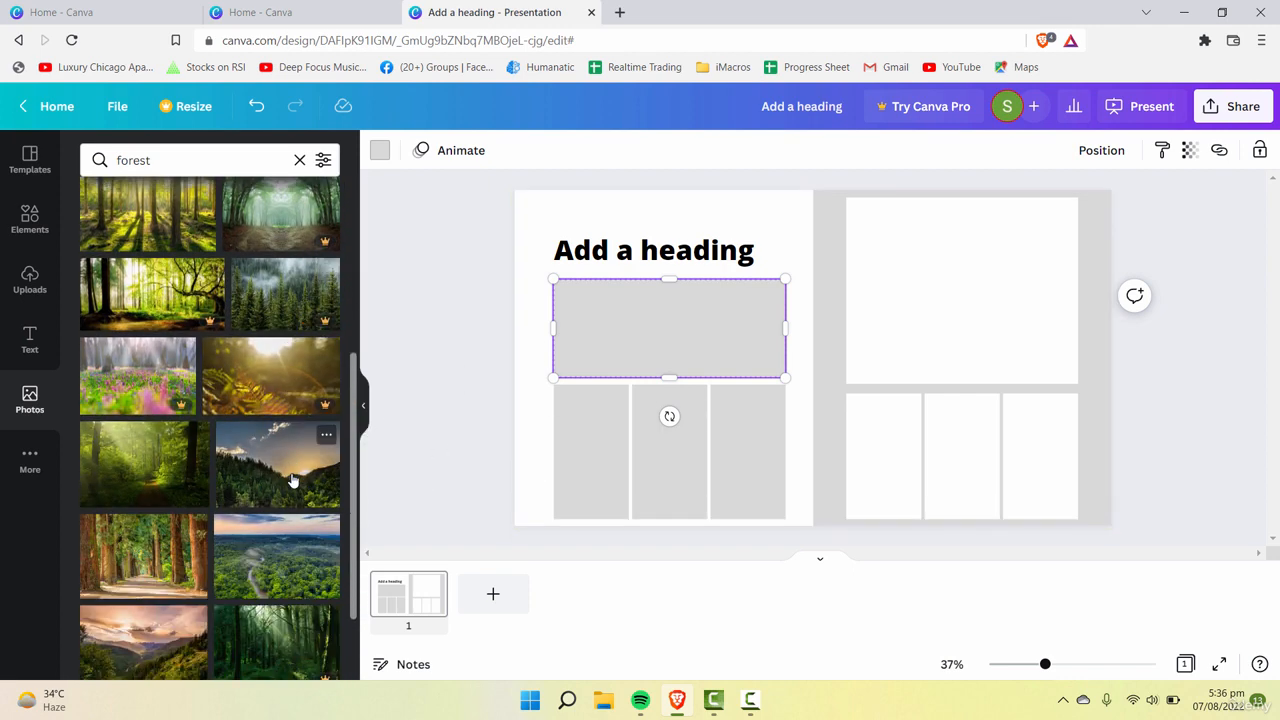
{"action": "scroll", "coordinate": [200, 420], "scroll_direction": "up", "scroll_amount": 5}
{"action": "left_click_drag", "start_coordinate": [136, 358], "coordinate": [499, 367]}
{"action": "key", "text": "ctrl+z"}
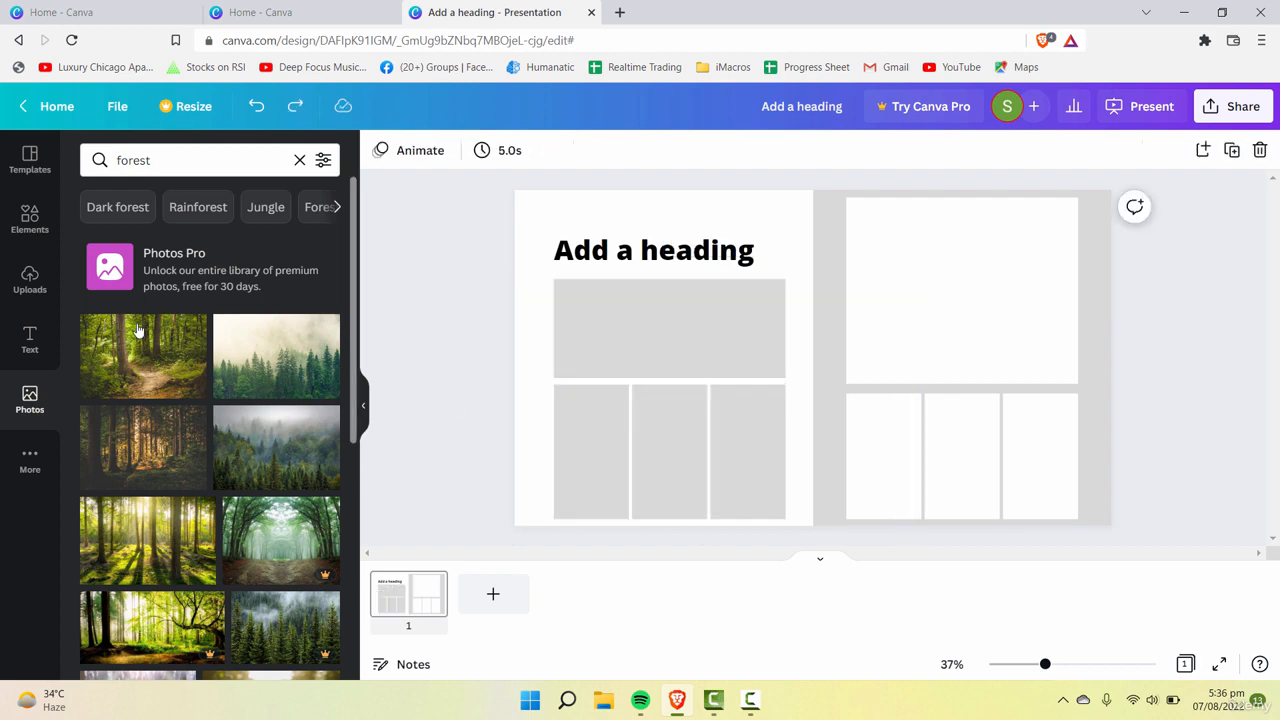
{"action": "left_click_drag", "start_coordinate": [146, 354], "coordinate": [733, 327]}
{"action": "left_click", "coordinate": [791, 278]}
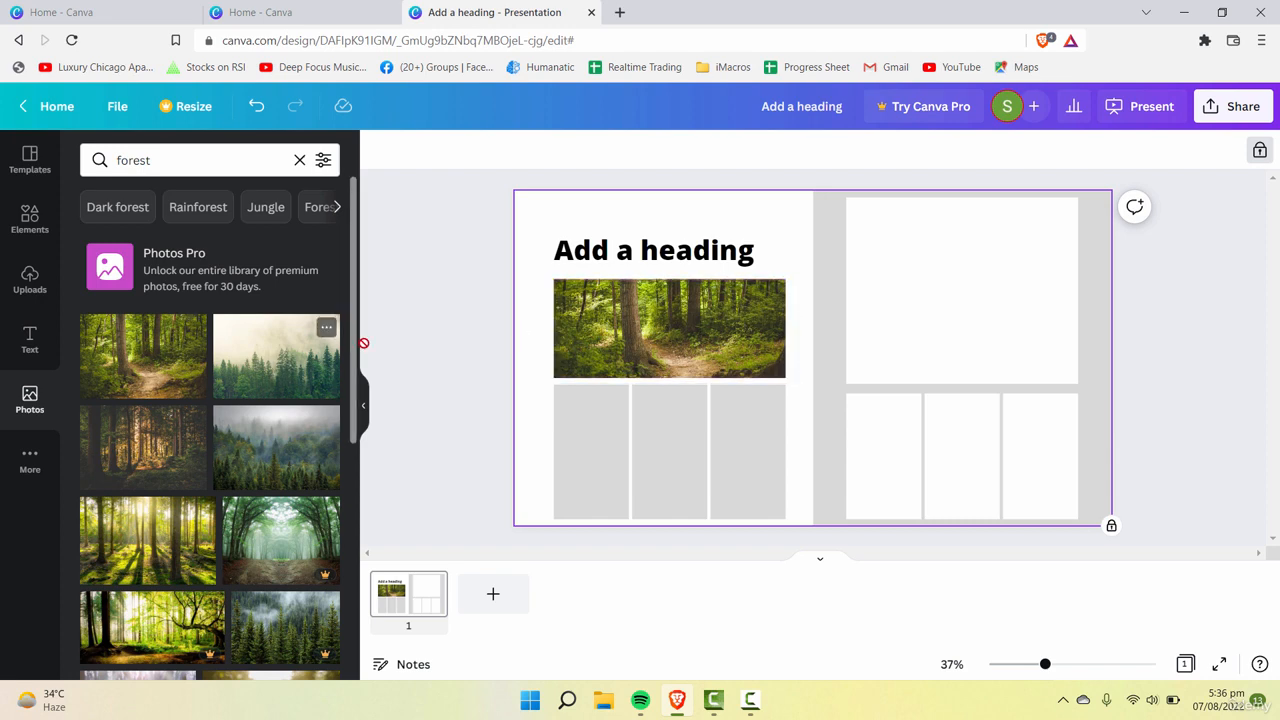
Step: Try other forest photos in the wide frame below the heading, ending with the mountain forest at sunset
{"action": "left_click_drag", "start_coordinate": [363, 343], "coordinate": [729, 302]}
{"action": "left_click_drag", "start_coordinate": [295, 435], "coordinate": [668, 322]}
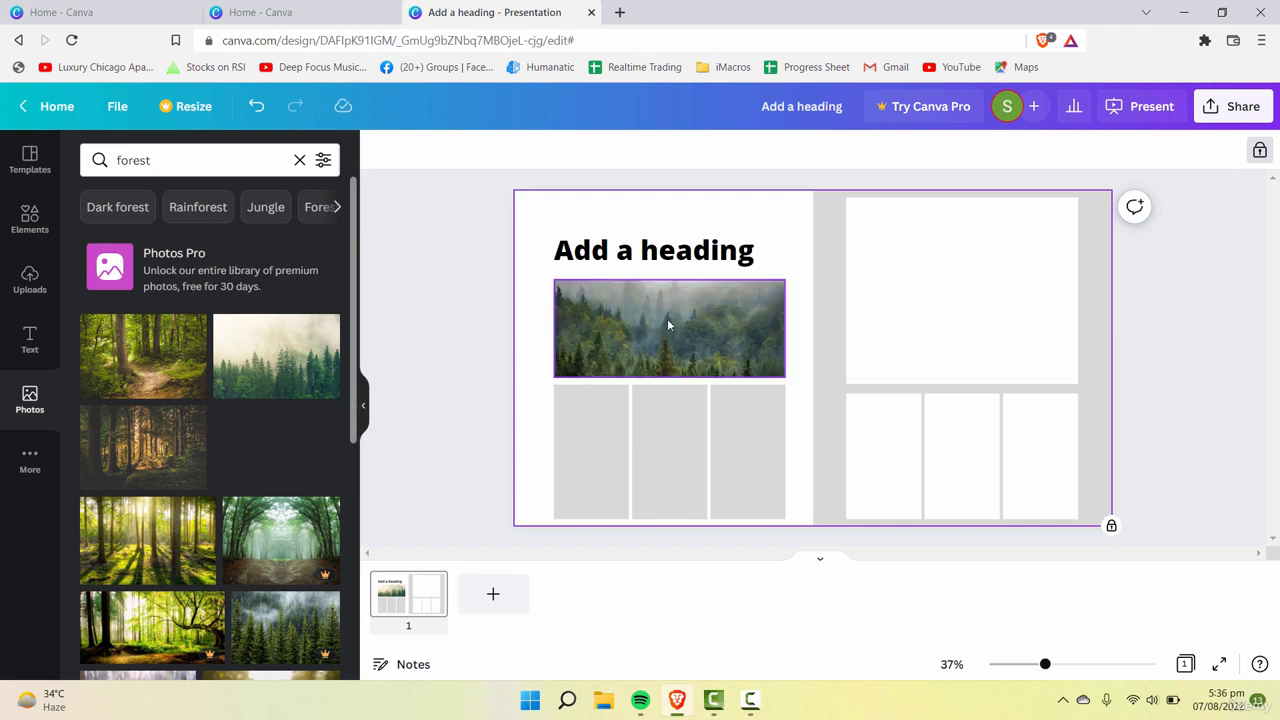
{"action": "left_click", "coordinate": [172, 539]}
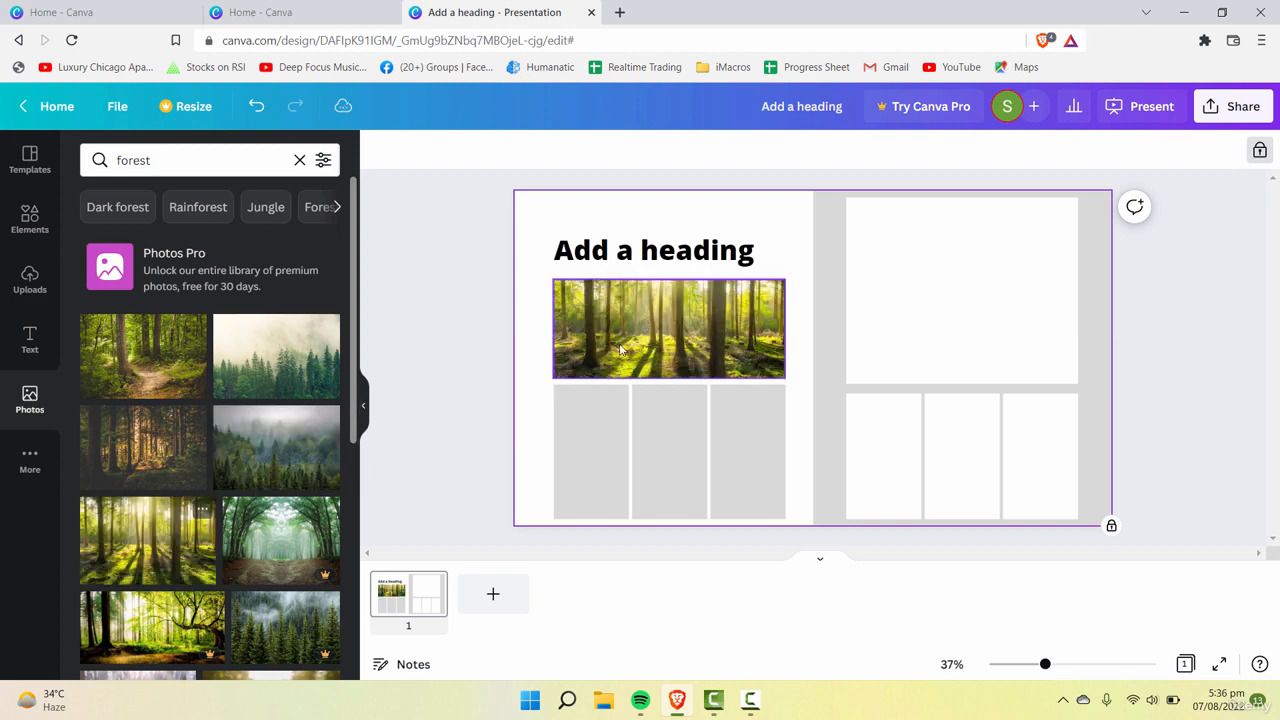
{"action": "scroll", "coordinate": [210, 540], "scroll_direction": "down", "scroll_amount": 3}
{"action": "left_click", "coordinate": [224, 546]}
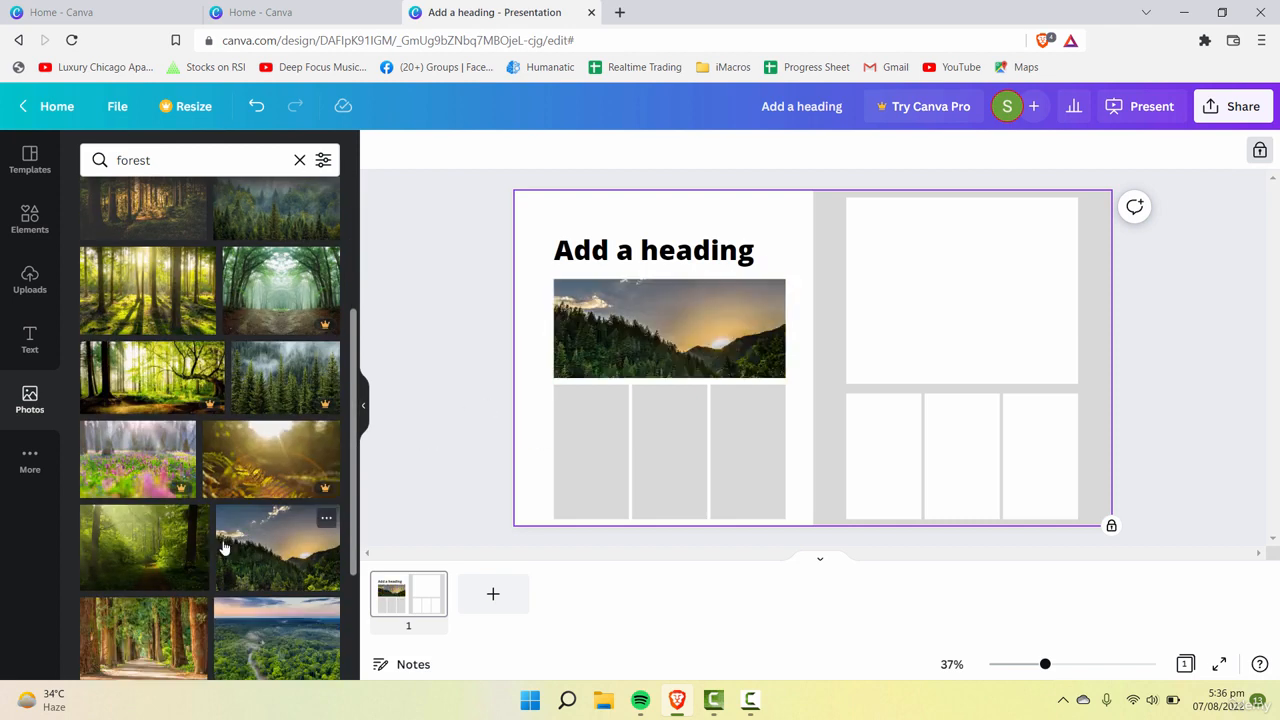
{"action": "scroll", "coordinate": [224, 547], "scroll_direction": "down", "scroll_amount": 2}
Step: Move the sunset photo frame onto the gray half and extend the three gray columns up to just below the heading
{"action": "left_click_drag", "start_coordinate": [657, 331], "coordinate": [1020, 293]}
{"action": "left_click", "coordinate": [655, 446]}
{"action": "left_click", "coordinate": [654, 442]}
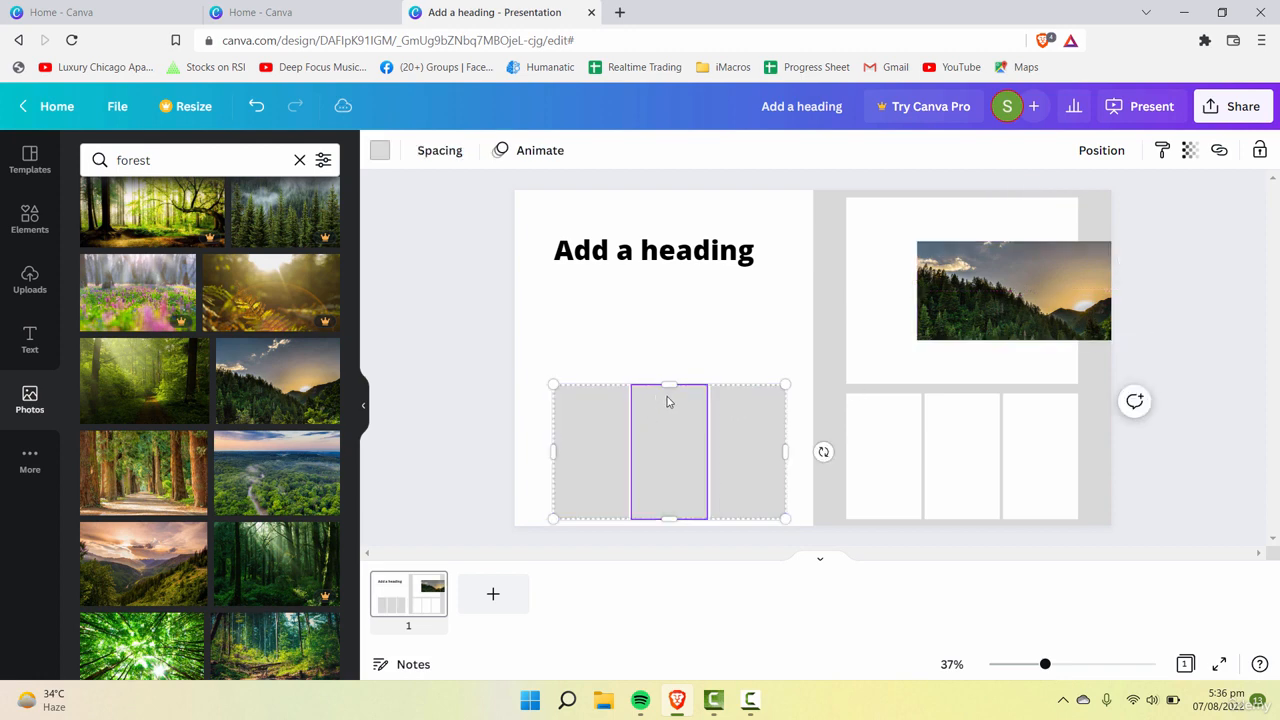
{"action": "left_click_drag", "start_coordinate": [671, 376], "coordinate": [666, 278]}
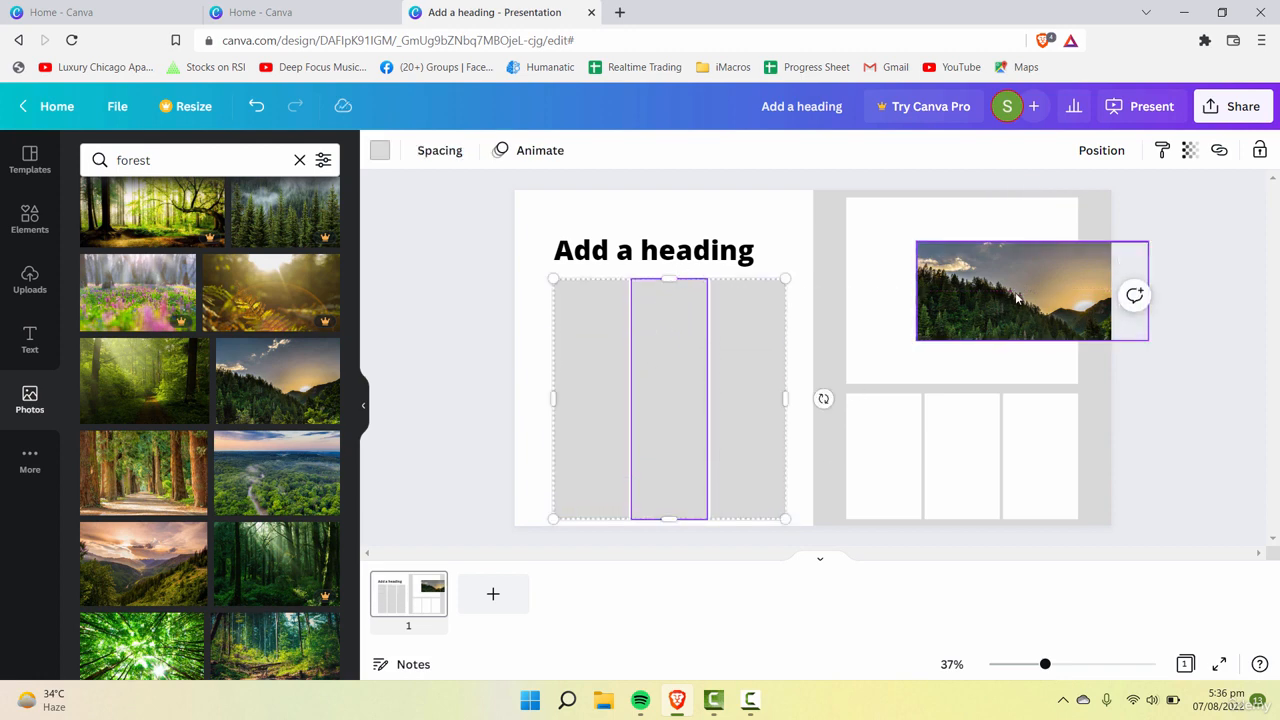
Step: Shrink the sunset photo frame to the middle gray column's width and place it at the top of that column
{"action": "left_click_drag", "start_coordinate": [943, 304], "coordinate": [659, 397]}
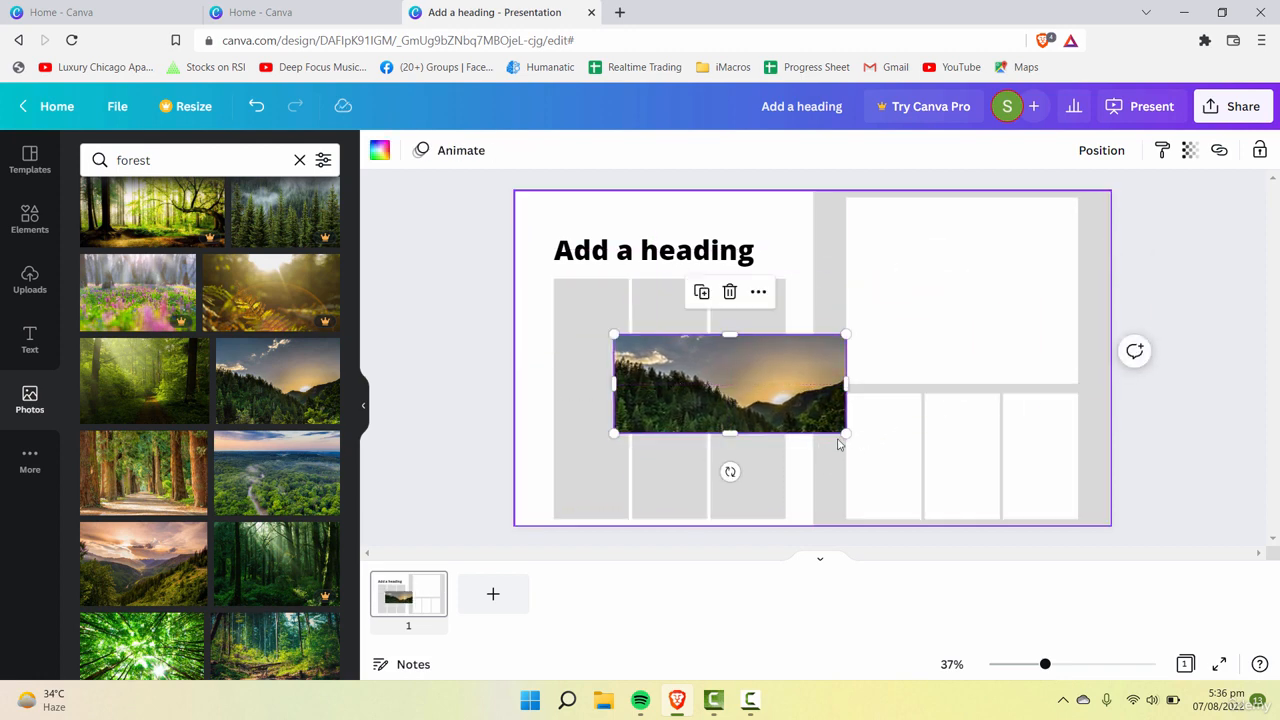
{"action": "left_click_drag", "start_coordinate": [845, 433], "coordinate": [707, 399]}
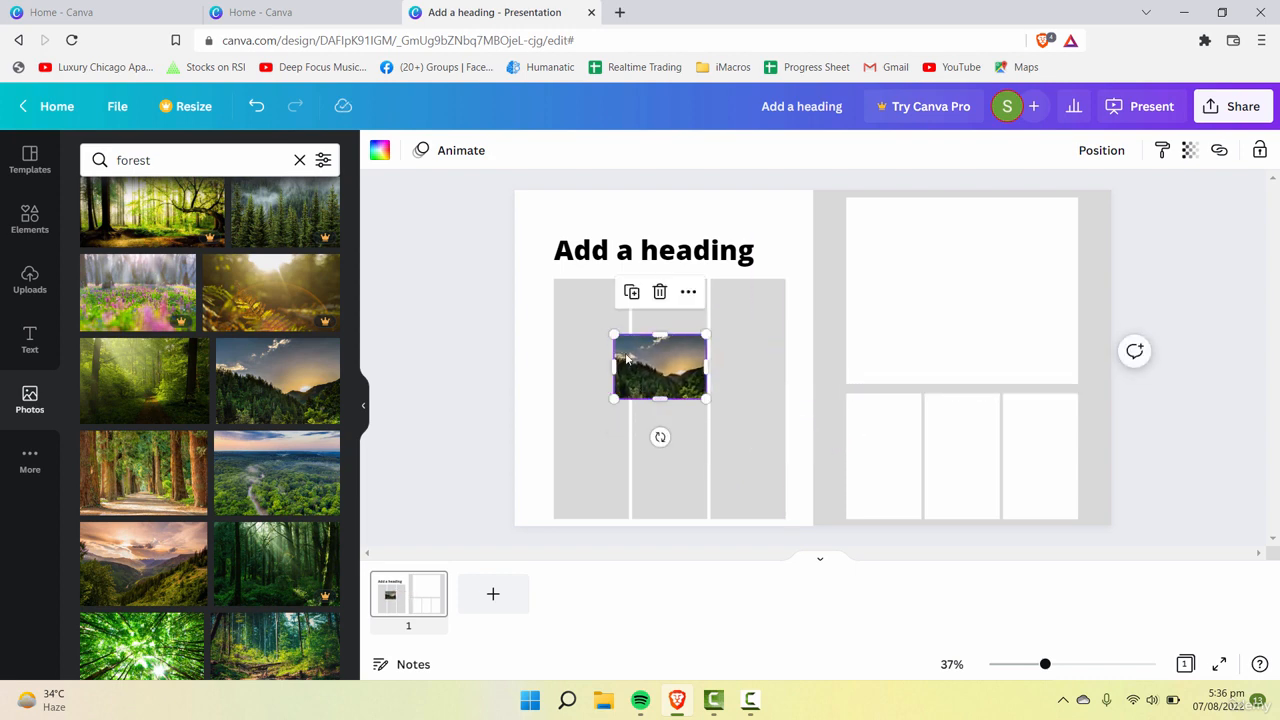
{"action": "left_click_drag", "start_coordinate": [611, 334], "coordinate": [629, 339]}
{"action": "left_click_drag", "start_coordinate": [1040, 668], "coordinate": [1059, 668]}
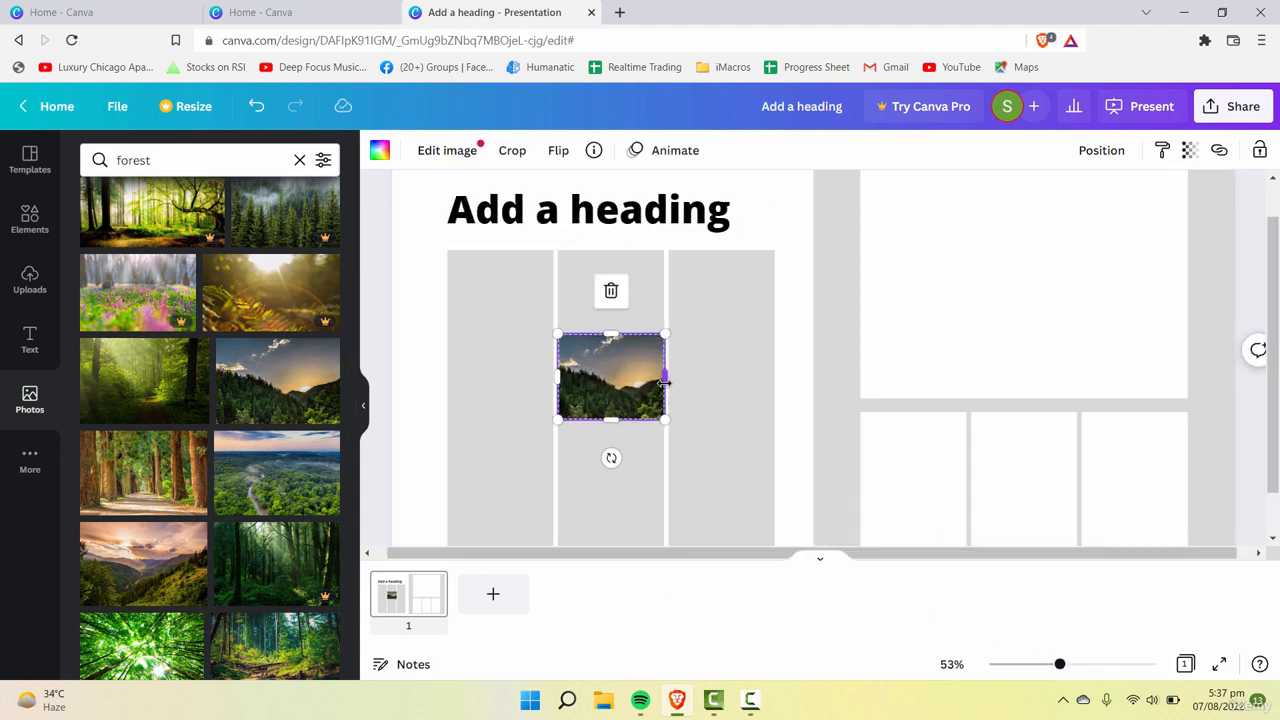
{"action": "left_click_drag", "start_coordinate": [663, 381], "coordinate": [620, 307]}
{"action": "left_click", "coordinate": [640, 455]}
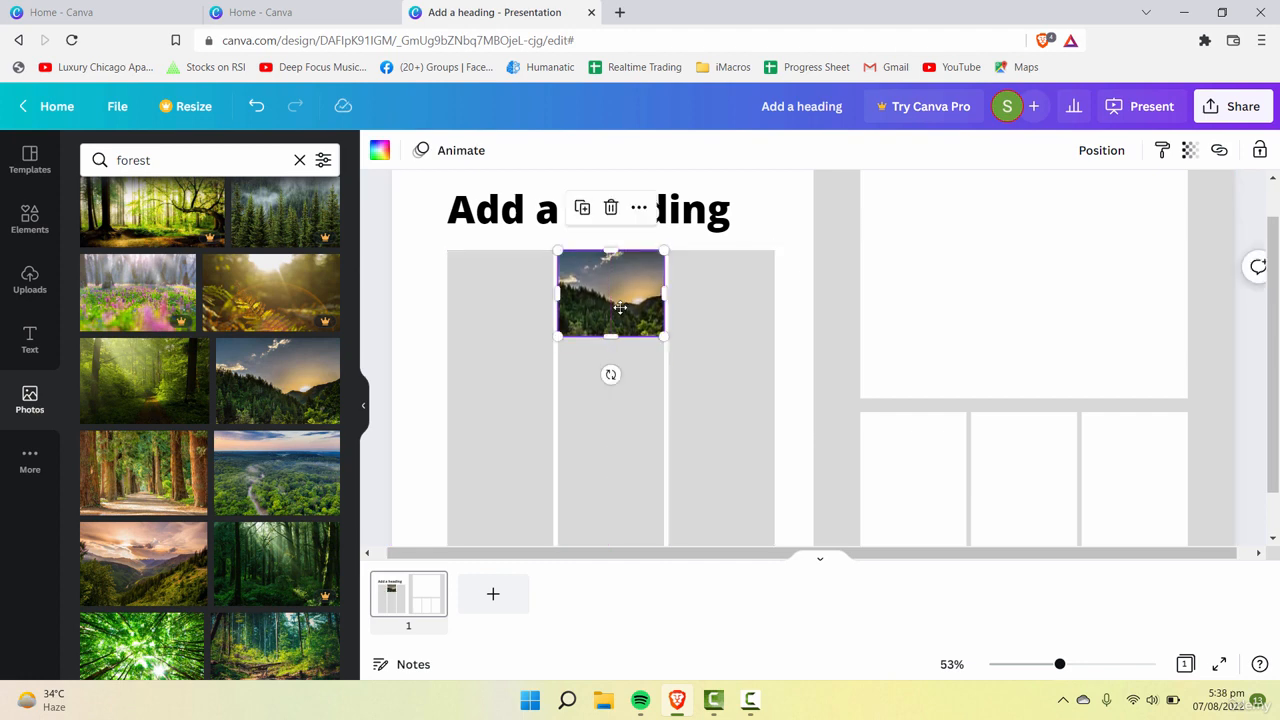
Step: Add a subheading text box over the gray columns below the sunset photo and scale it down to font size 27
{"action": "left_click", "coordinate": [433, 318]}
{"action": "left_click", "coordinate": [30, 339]}
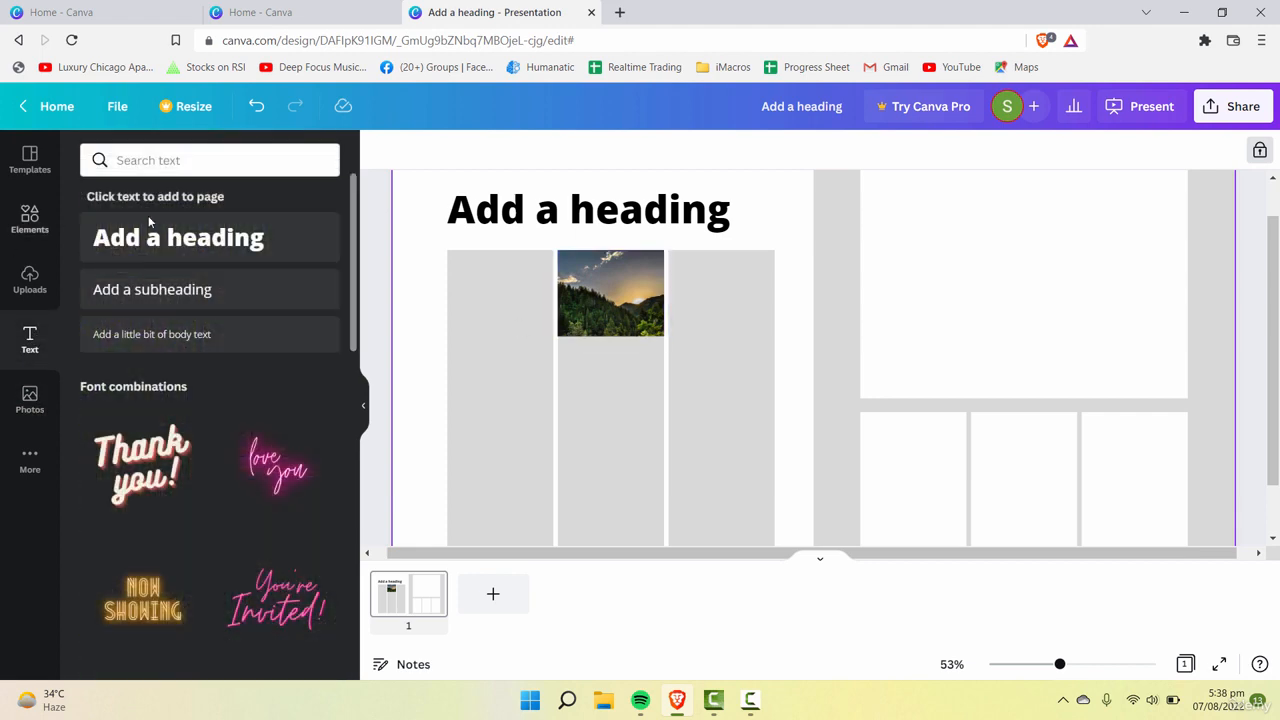
{"action": "left_click", "coordinate": [218, 300]}
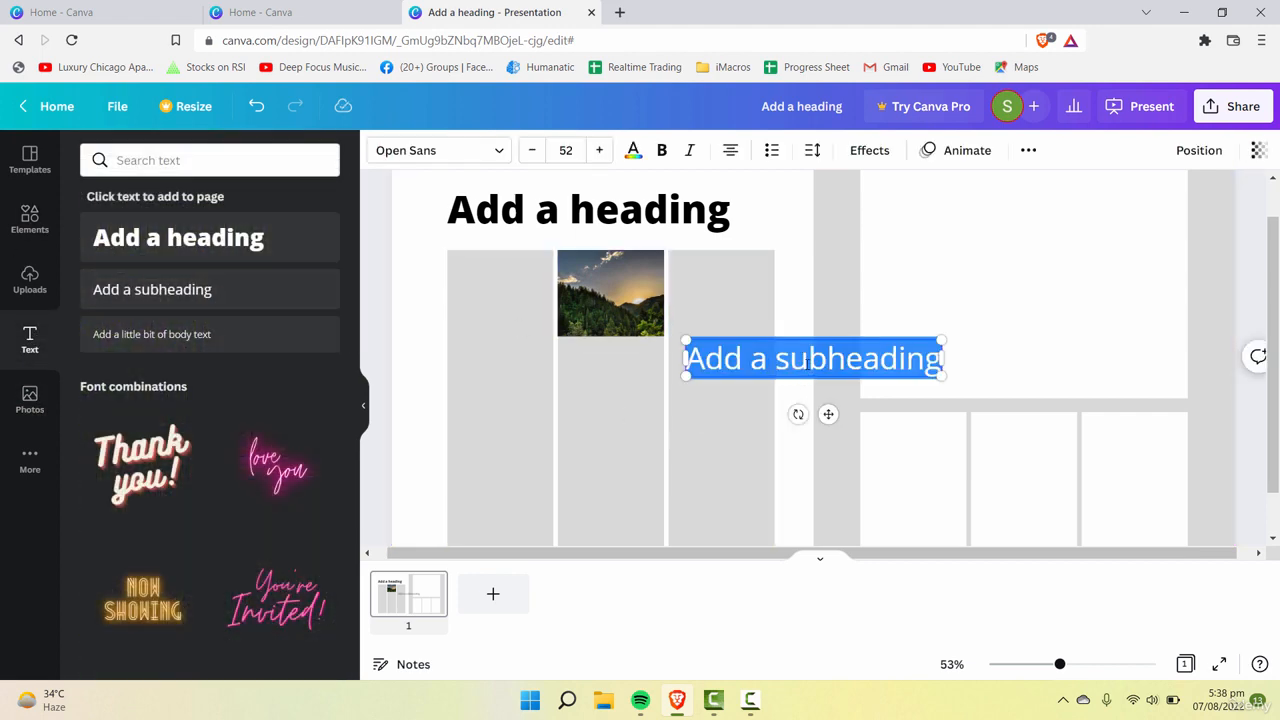
{"action": "left_click", "coordinate": [778, 345]}
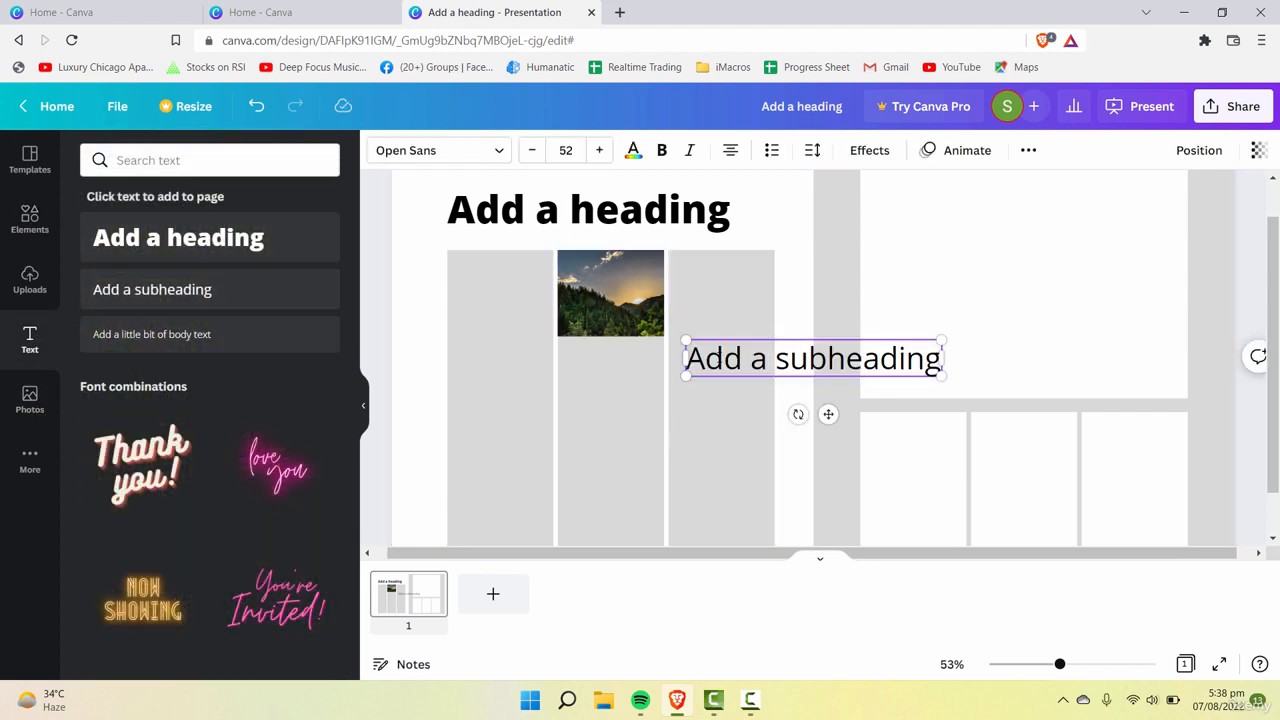
{"action": "left_click_drag", "start_coordinate": [748, 362], "coordinate": [510, 382]}
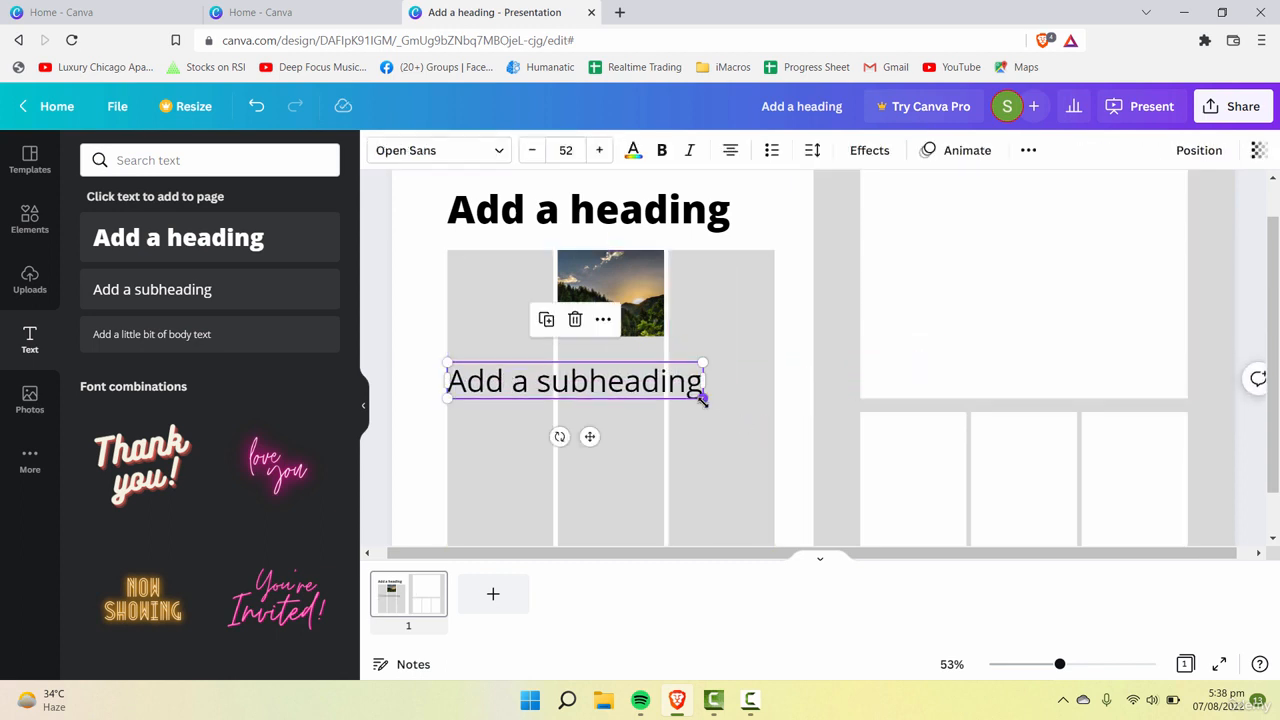
{"action": "left_click_drag", "start_coordinate": [701, 397], "coordinate": [582, 381]}
Step: Replace the subheading text with "You can write anything you want related to your article and a lots of text to fill in here"
{"action": "left_click", "coordinate": [538, 372]}
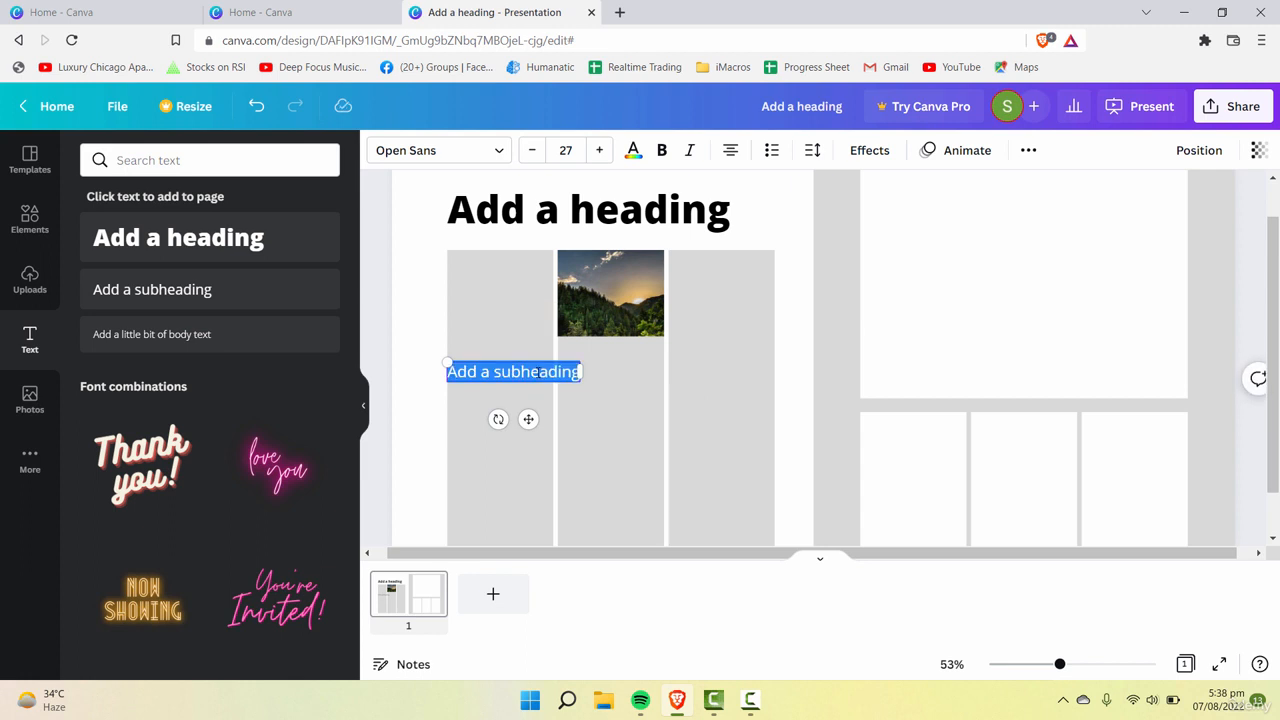
{"action": "type", "text": "You can write"}
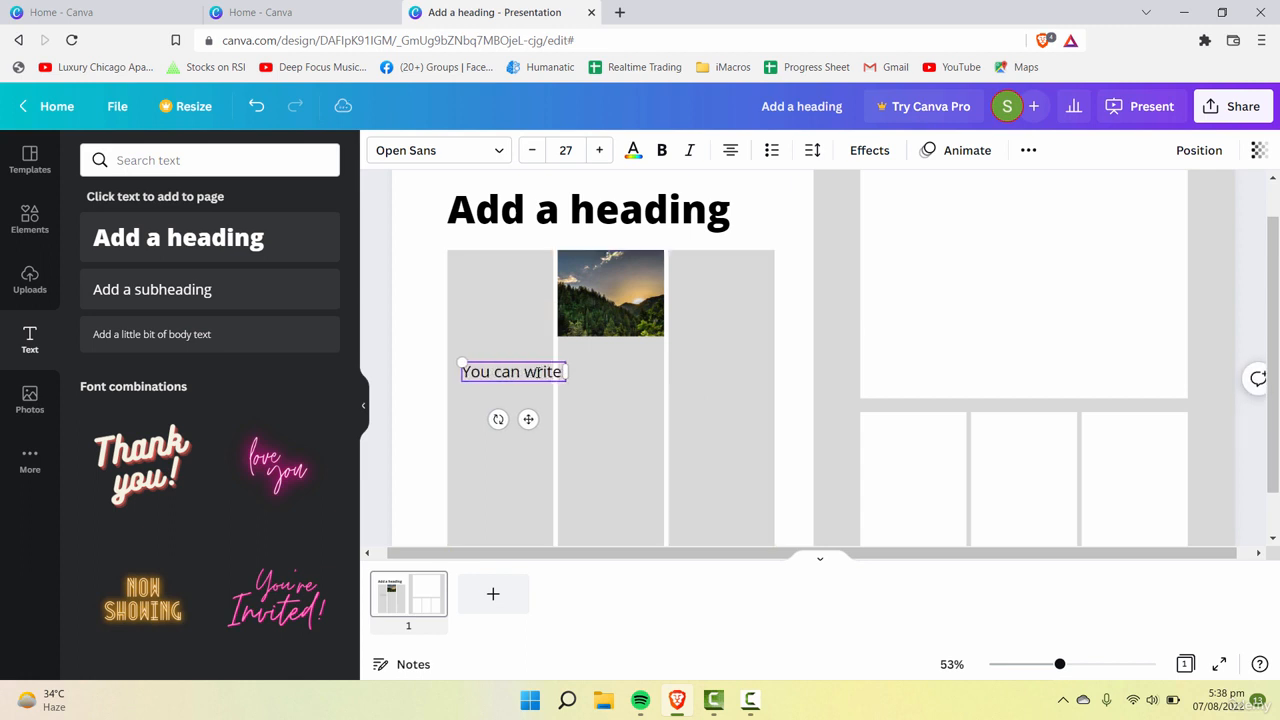
{"action": "type", "text": " anything you want related to your articl"}
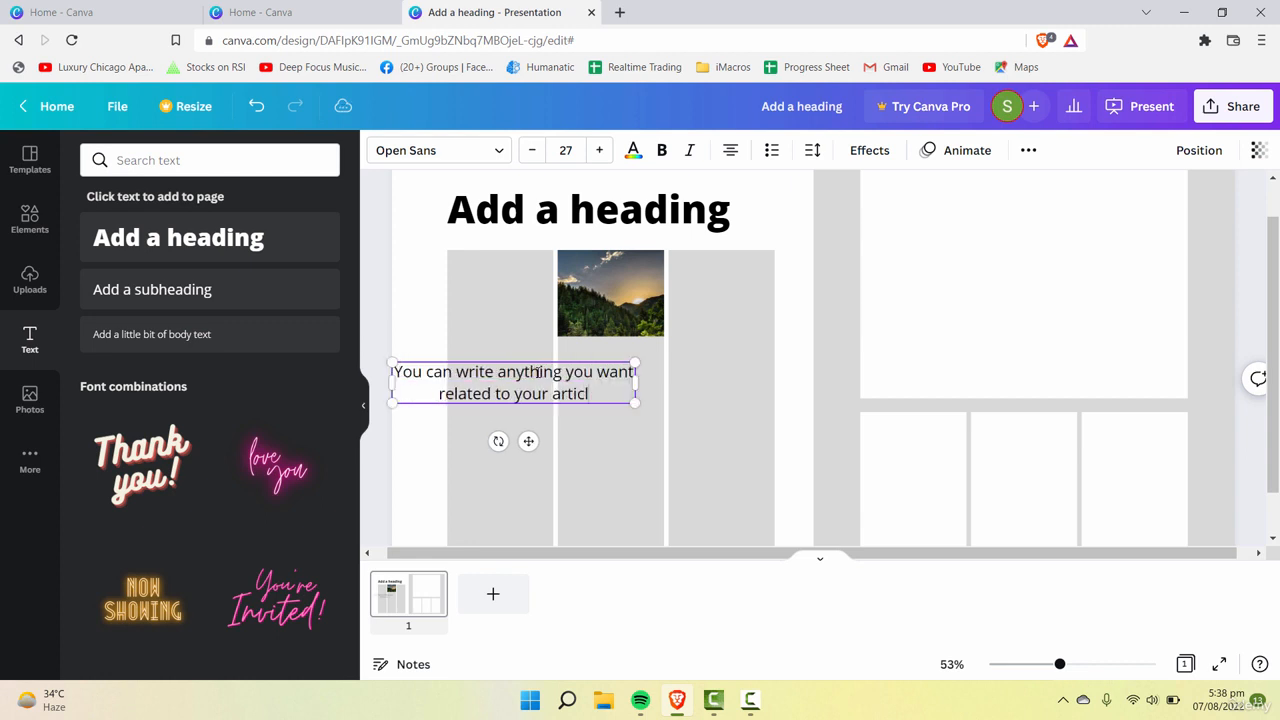
{"action": "type", "text": "e and a lots of text to fill in here"}
{"action": "left_click", "coordinate": [637, 463]}
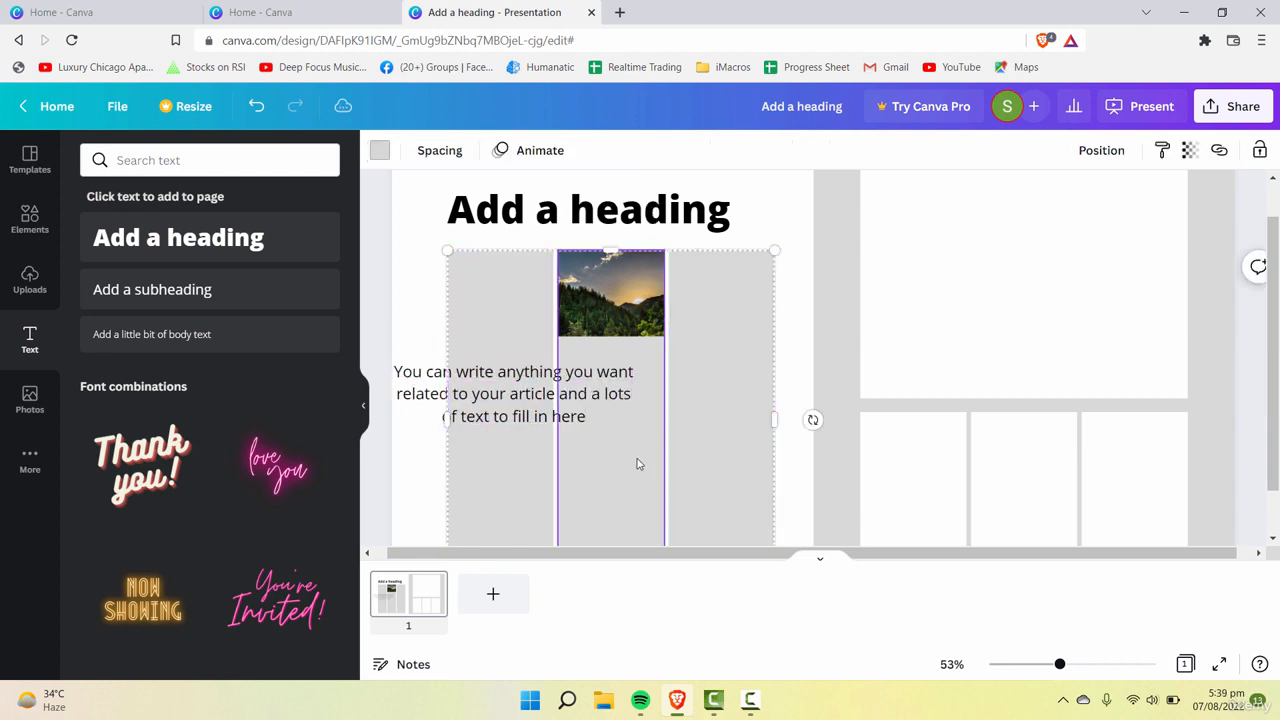
Step: Scale the paragraph down to font size 23.9 and position it across the gray columns below the sunset photo
{"action": "left_click", "coordinate": [593, 400]}
{"action": "left_click_drag", "start_coordinate": [593, 400], "coordinate": [623, 393]}
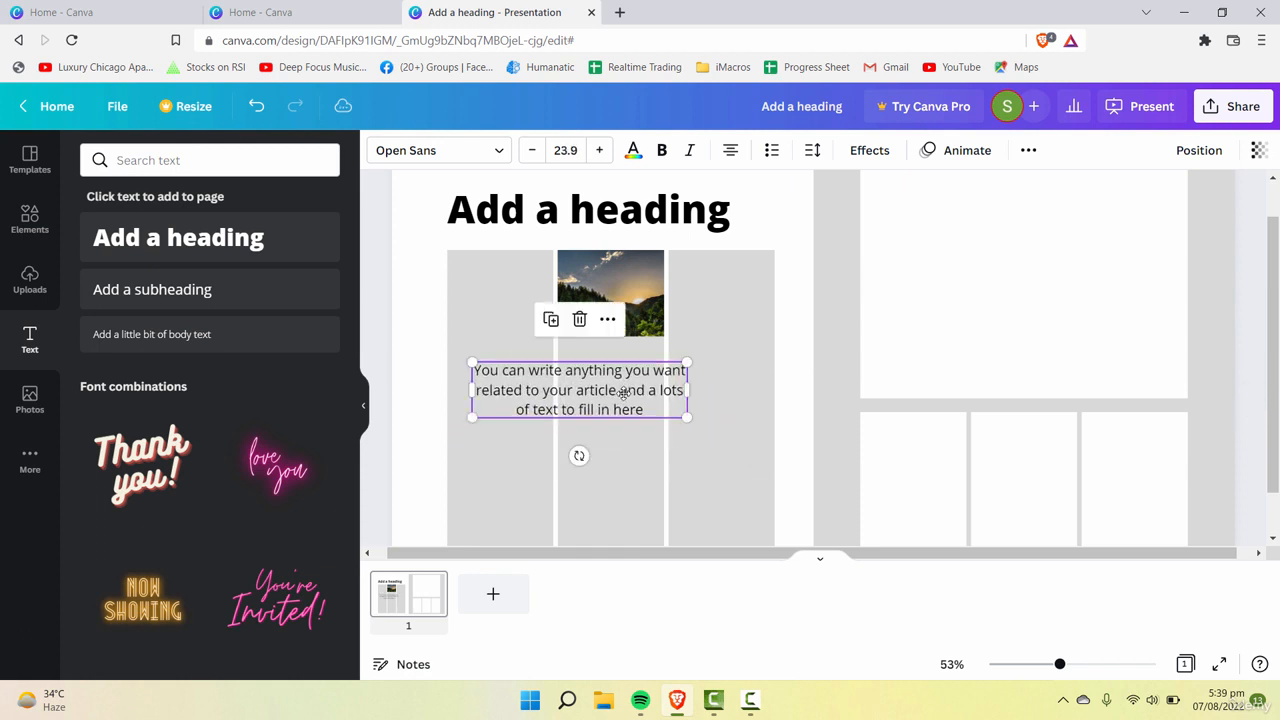
{"action": "scroll", "coordinate": [1057, 311], "scroll_direction": "up", "scroll_amount": 1}
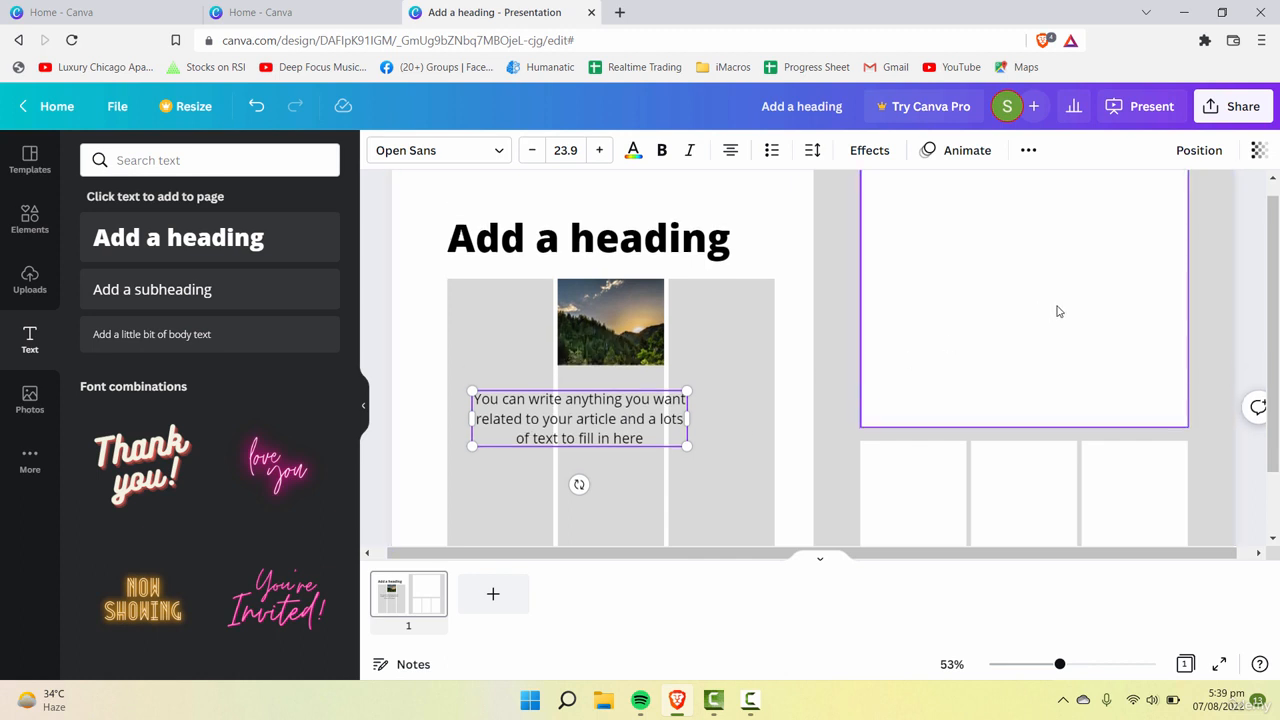
{"action": "left_click", "coordinate": [752, 464]}
Step: Search the photo library for "parks" to fill the large white frame
{"action": "left_click", "coordinate": [1027, 381]}
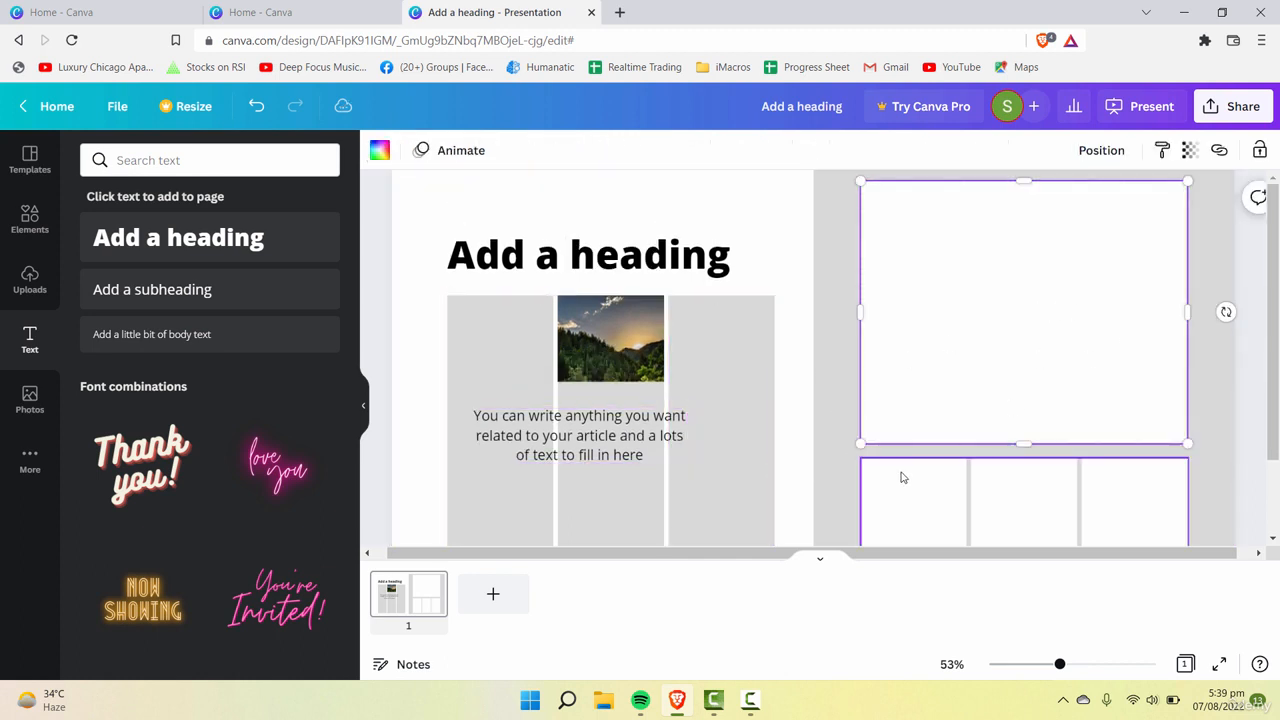
{"action": "left_click", "coordinate": [36, 396]}
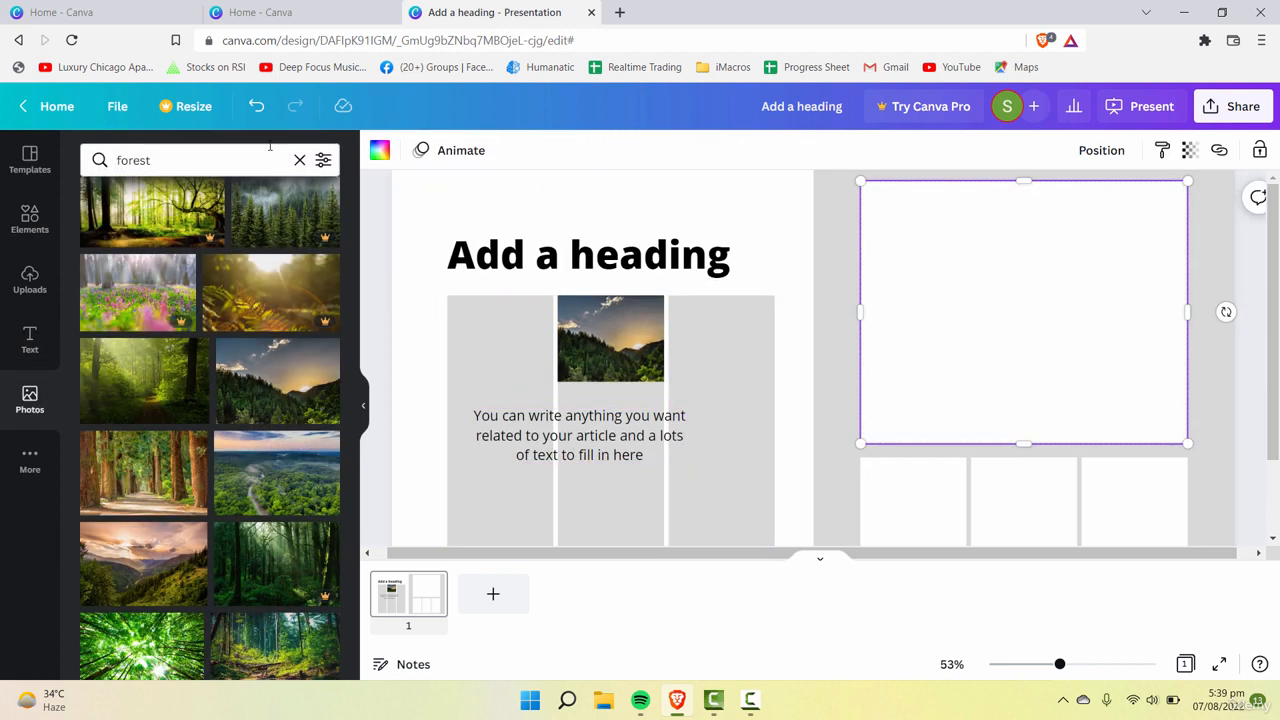
{"action": "left_click", "coordinate": [226, 153]}
{"action": "key", "text": "Return"}
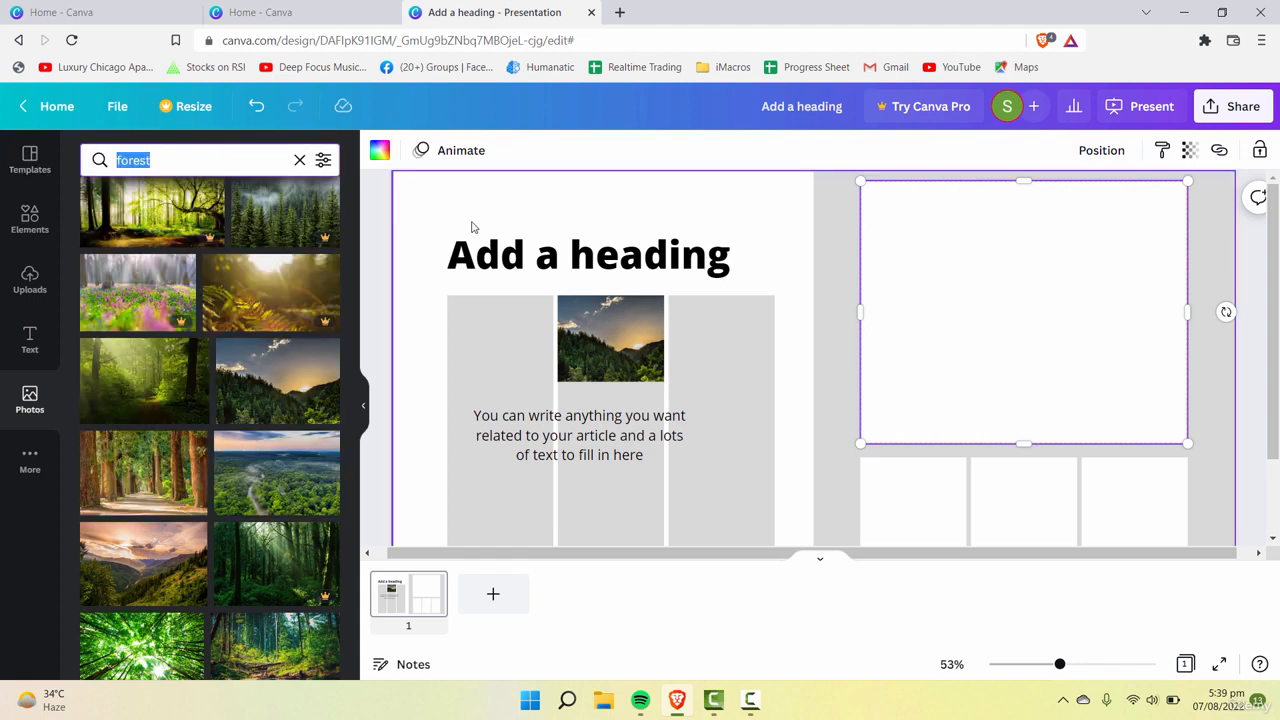
{"action": "type", "text": "parks"}
{"action": "key", "text": "Return"}
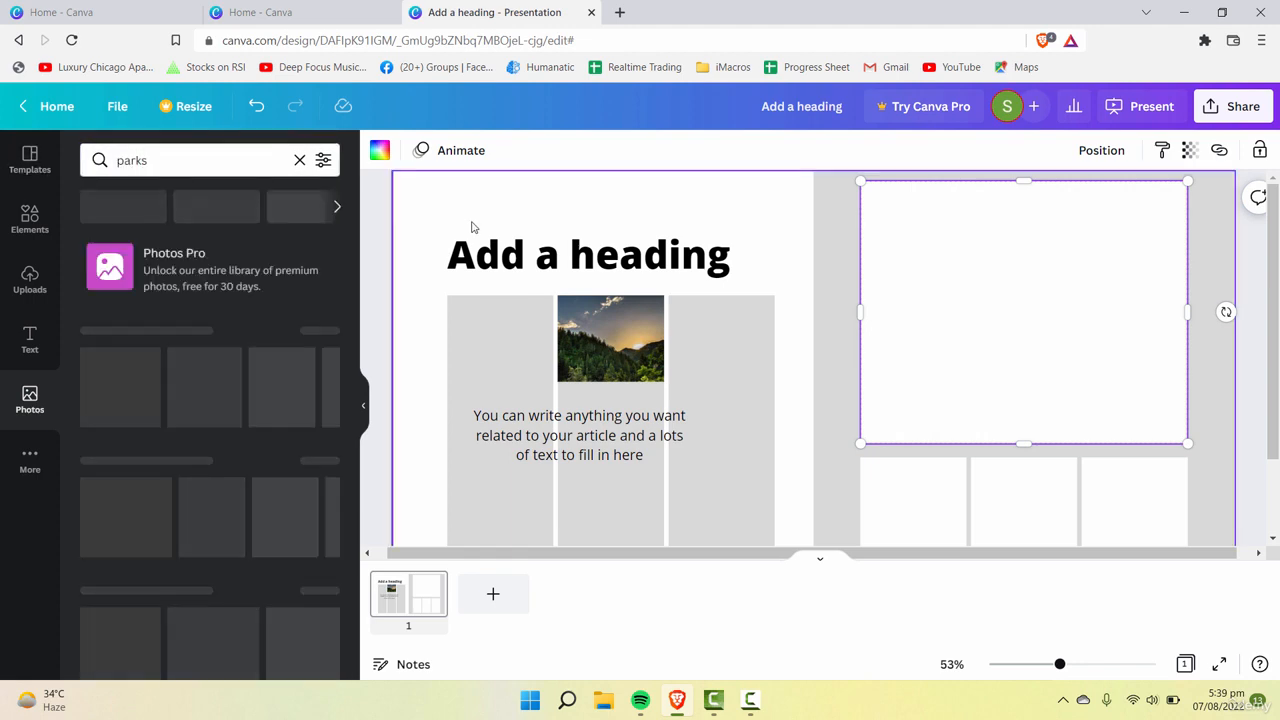
Step: Fill the large frame on the gray half with the photo of park trees casting long shadows over the lawn
{"action": "left_click_drag", "start_coordinate": [277, 310], "coordinate": [985, 325]}
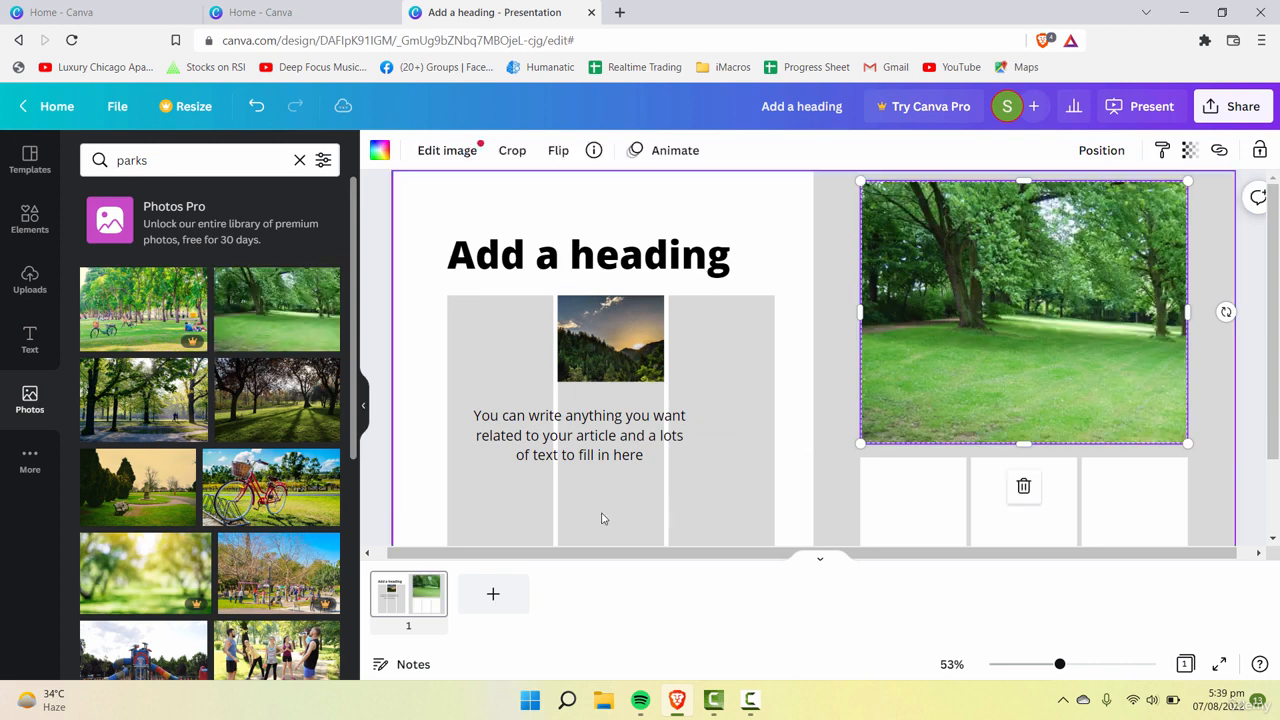
{"action": "left_click", "coordinate": [801, 298]}
{"action": "left_click_drag", "start_coordinate": [285, 400], "coordinate": [945, 338]}
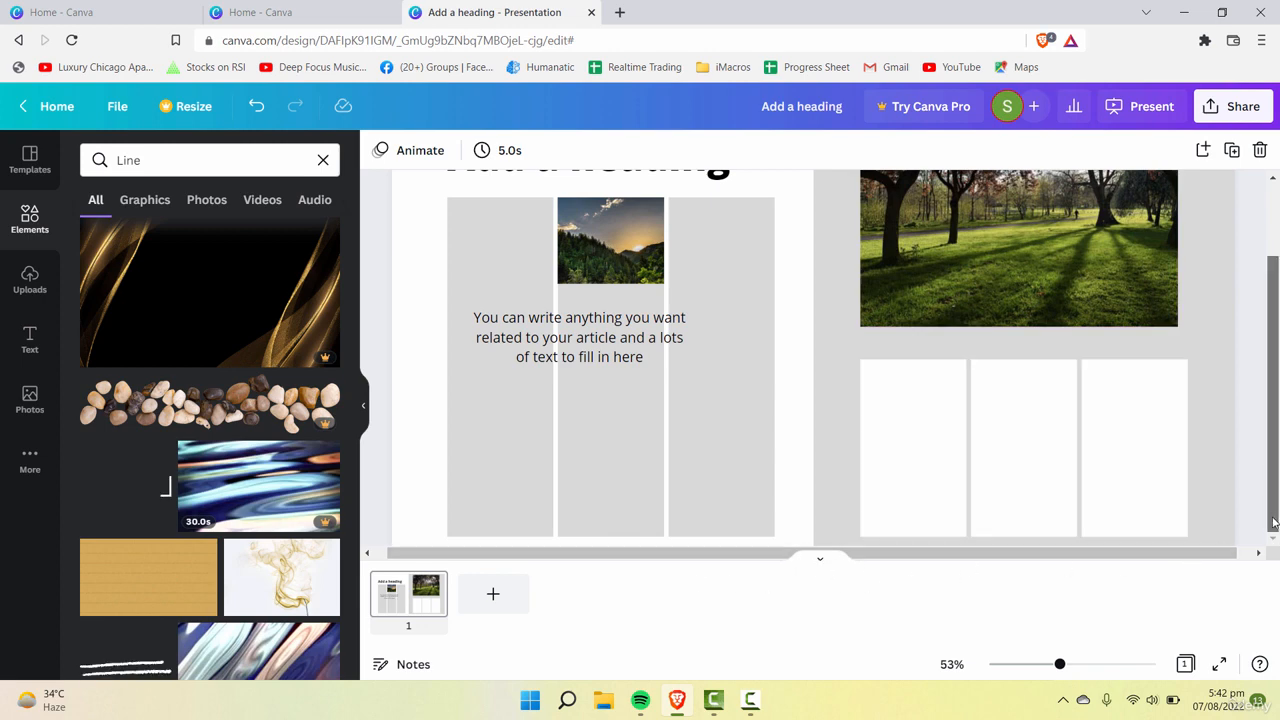
Step: Add a body text box over the three white columns beneath the park photo
{"action": "left_click", "coordinate": [946, 464]}
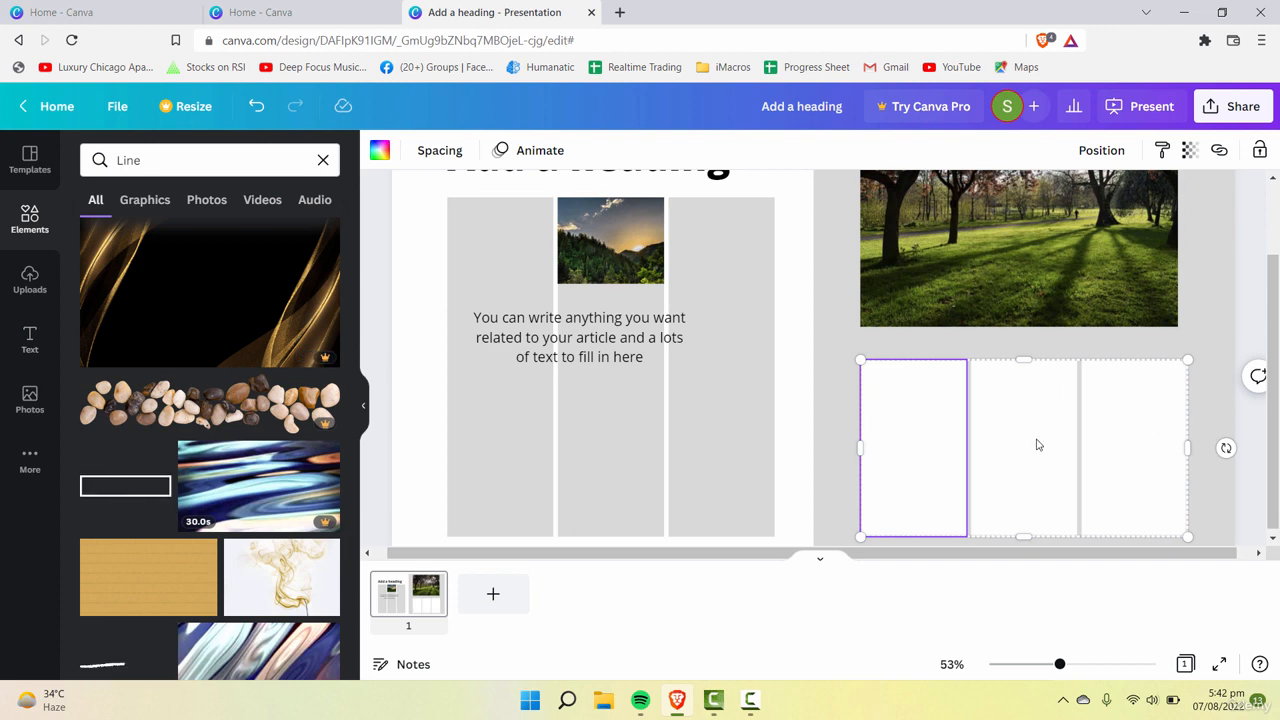
{"action": "left_click", "coordinate": [986, 350]}
{"action": "left_click", "coordinate": [989, 388]}
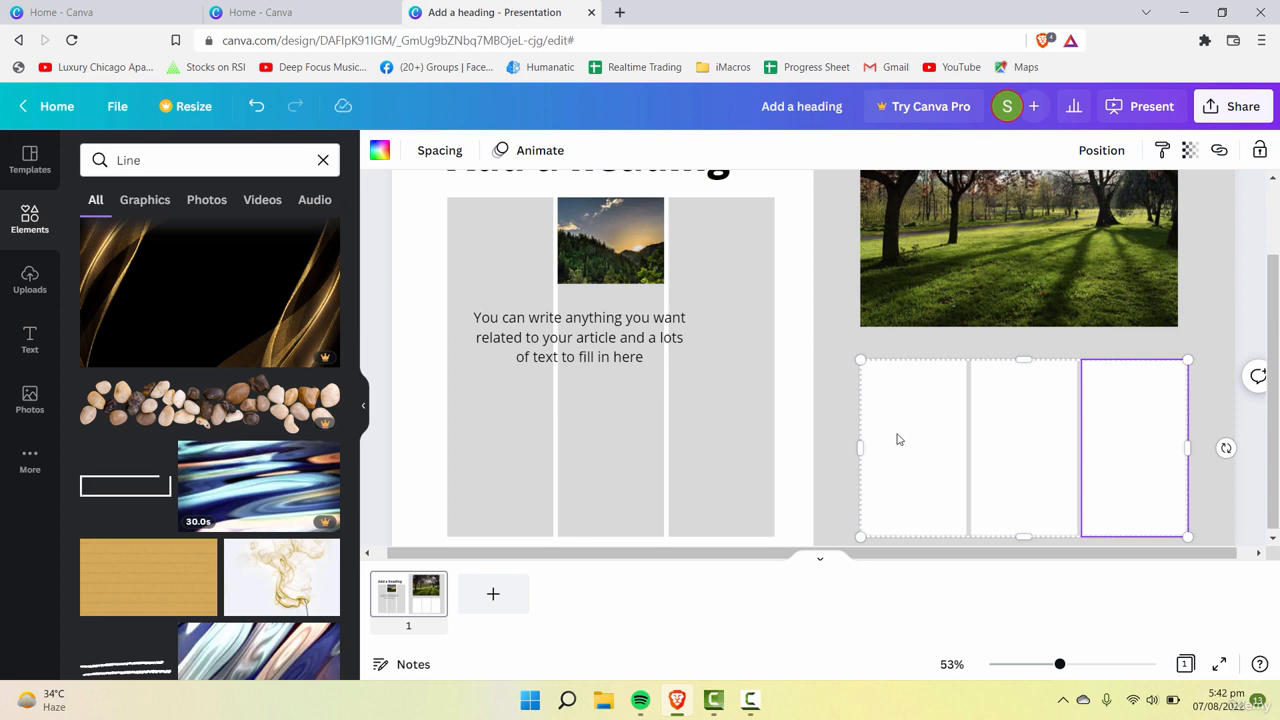
{"action": "left_click", "coordinate": [30, 345]}
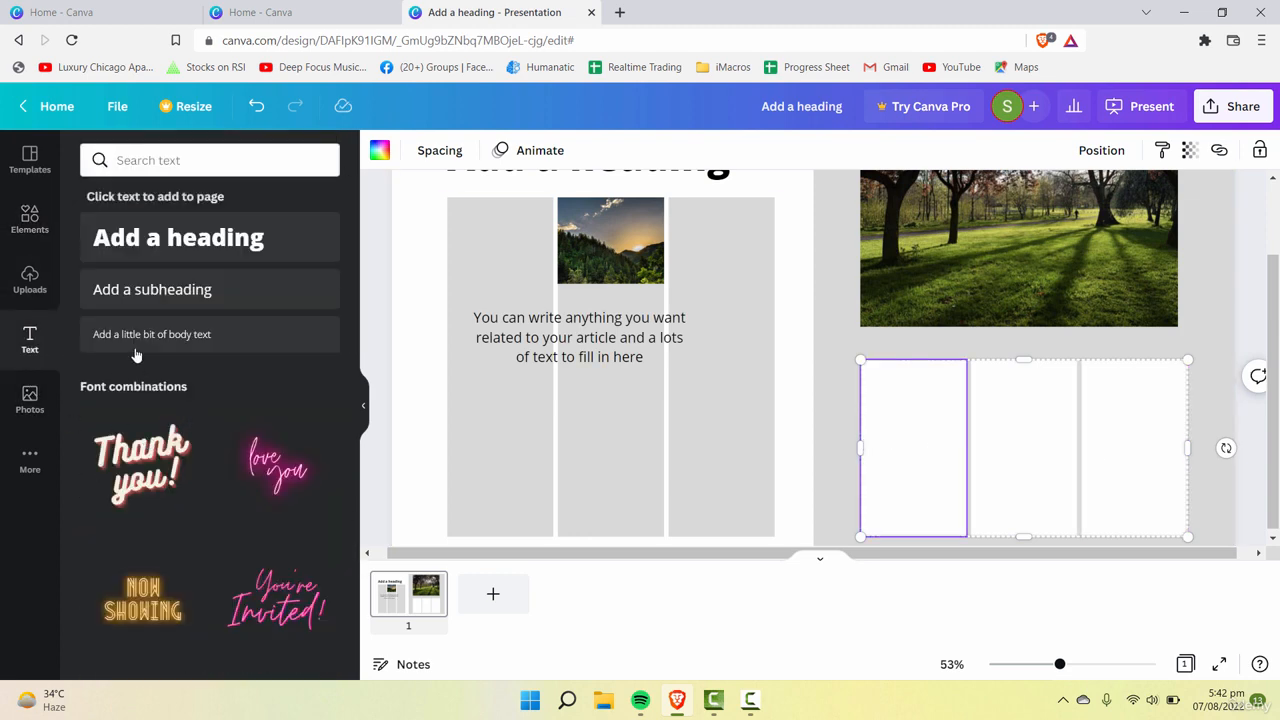
{"action": "left_click_drag", "start_coordinate": [136, 350], "coordinate": [910, 425]}
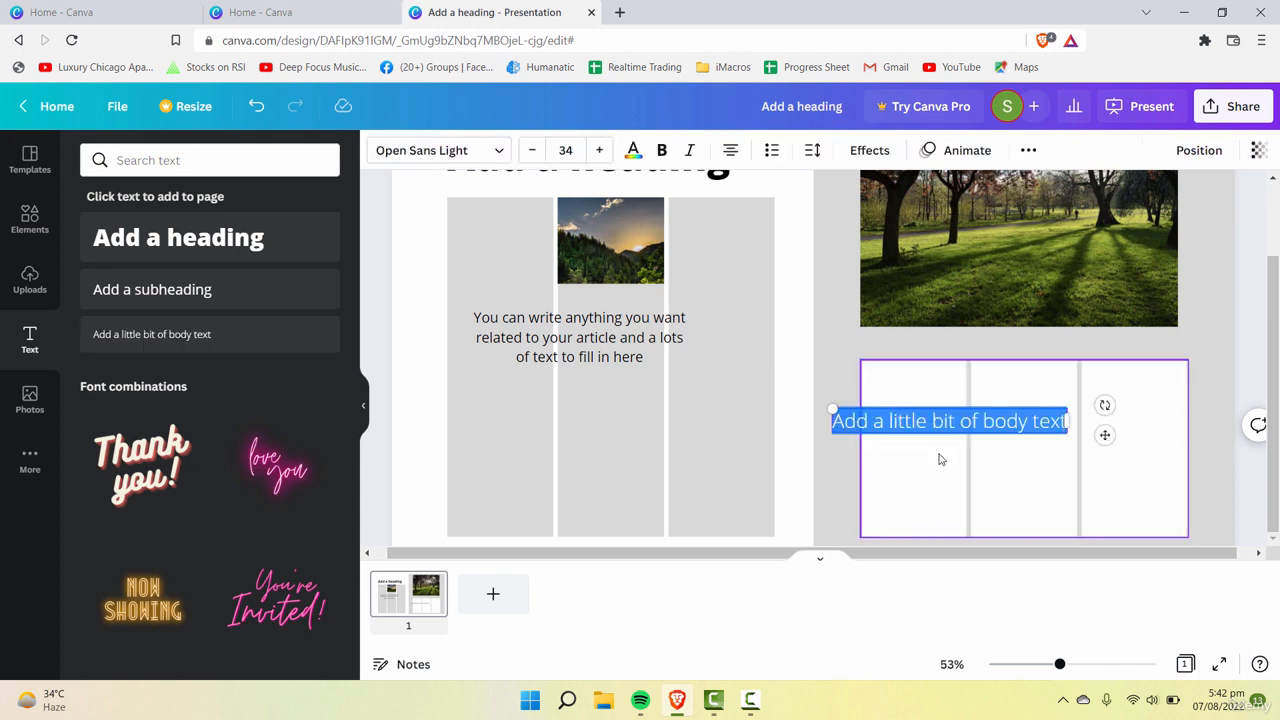
{"action": "key", "text": "ctrl+z"}
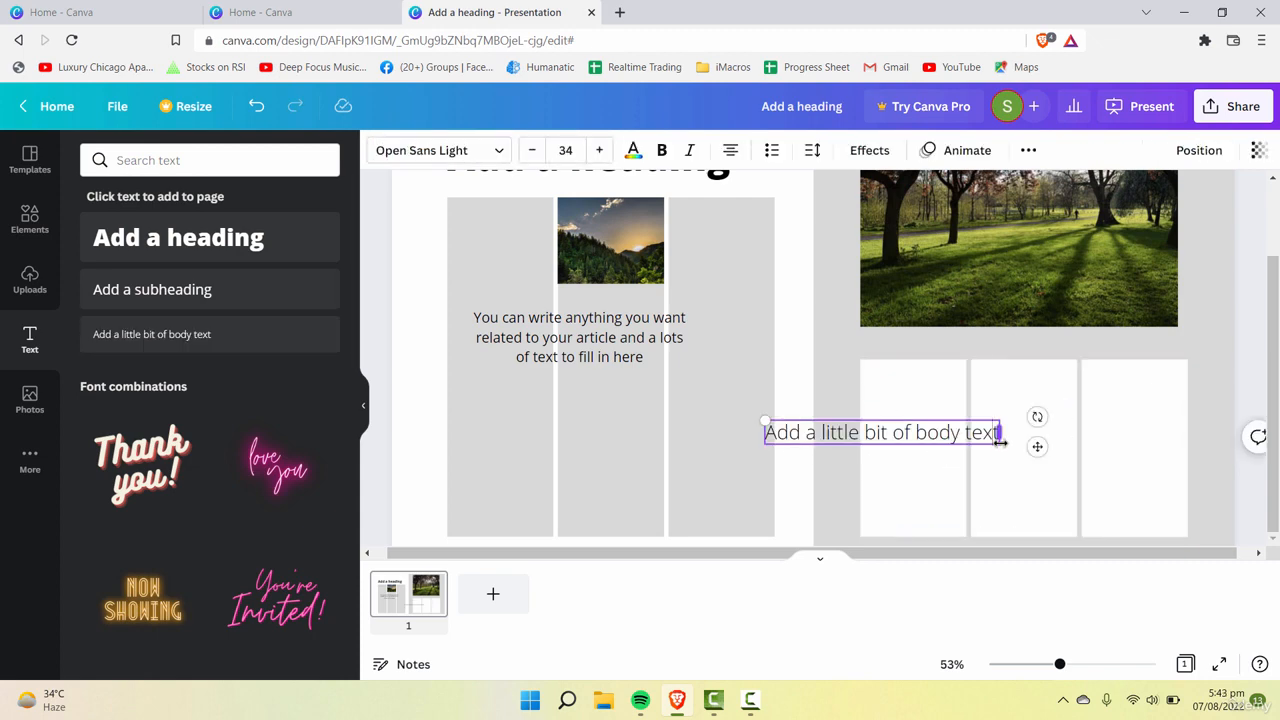
{"action": "left_click_drag", "start_coordinate": [1002, 444], "coordinate": [860, 430]}
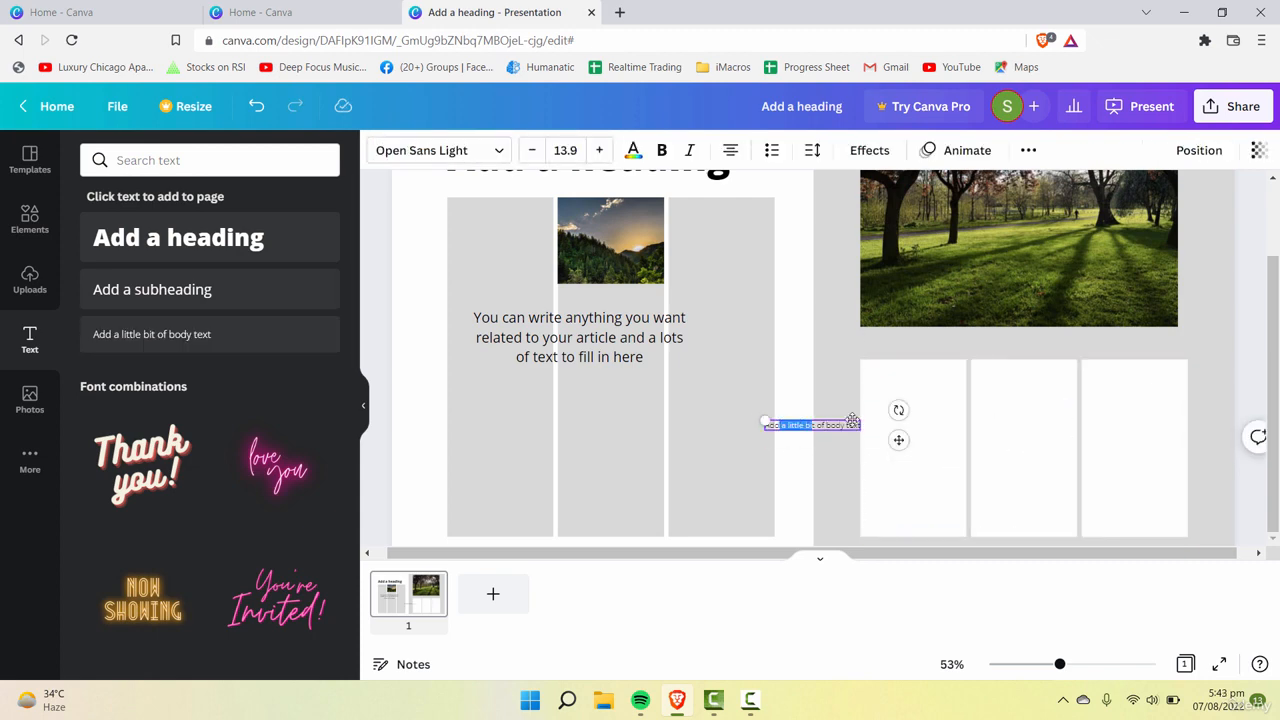
{"action": "key", "text": "ctrl+z"}
Step: Narrow the body text box to fit the top of the first white column and set its font size to 25
{"action": "left_click_drag", "start_coordinate": [896, 484], "coordinate": [990, 430]}
{"action": "left_click_drag", "start_coordinate": [1094, 386], "coordinate": [961, 388]}
{"action": "left_click", "coordinate": [533, 151]}
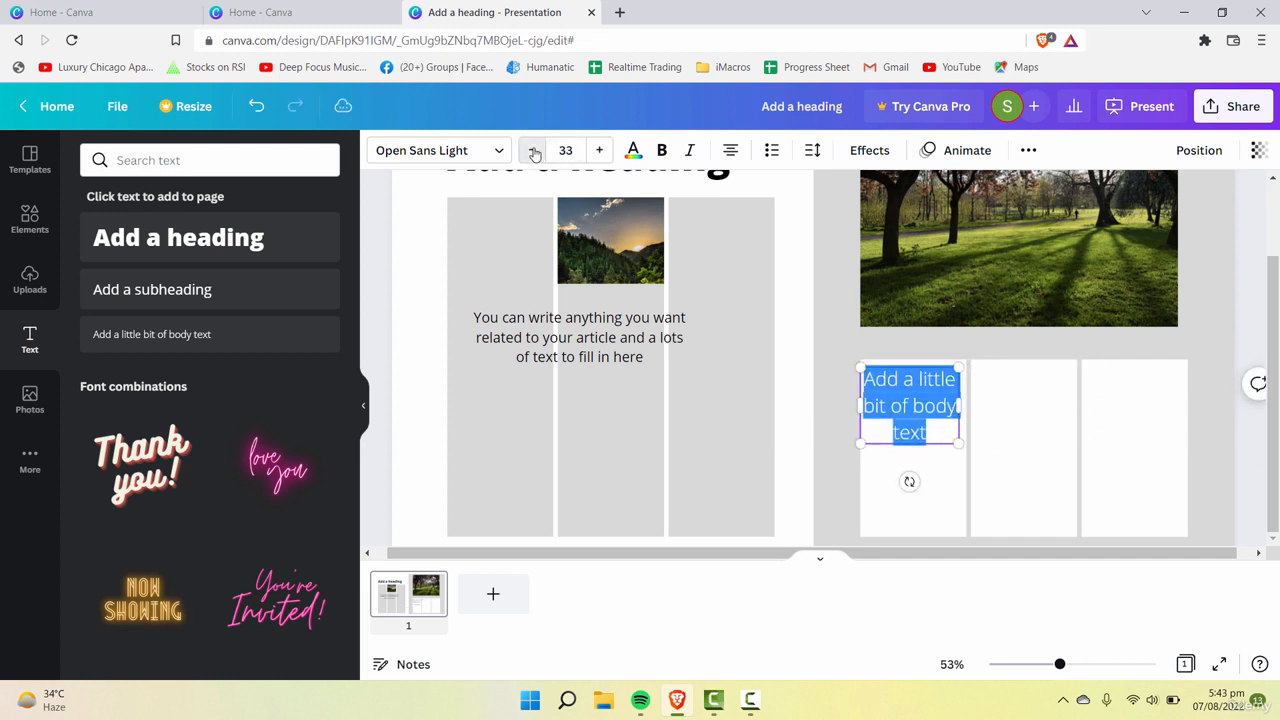
{"action": "left_click", "coordinate": [533, 151]}
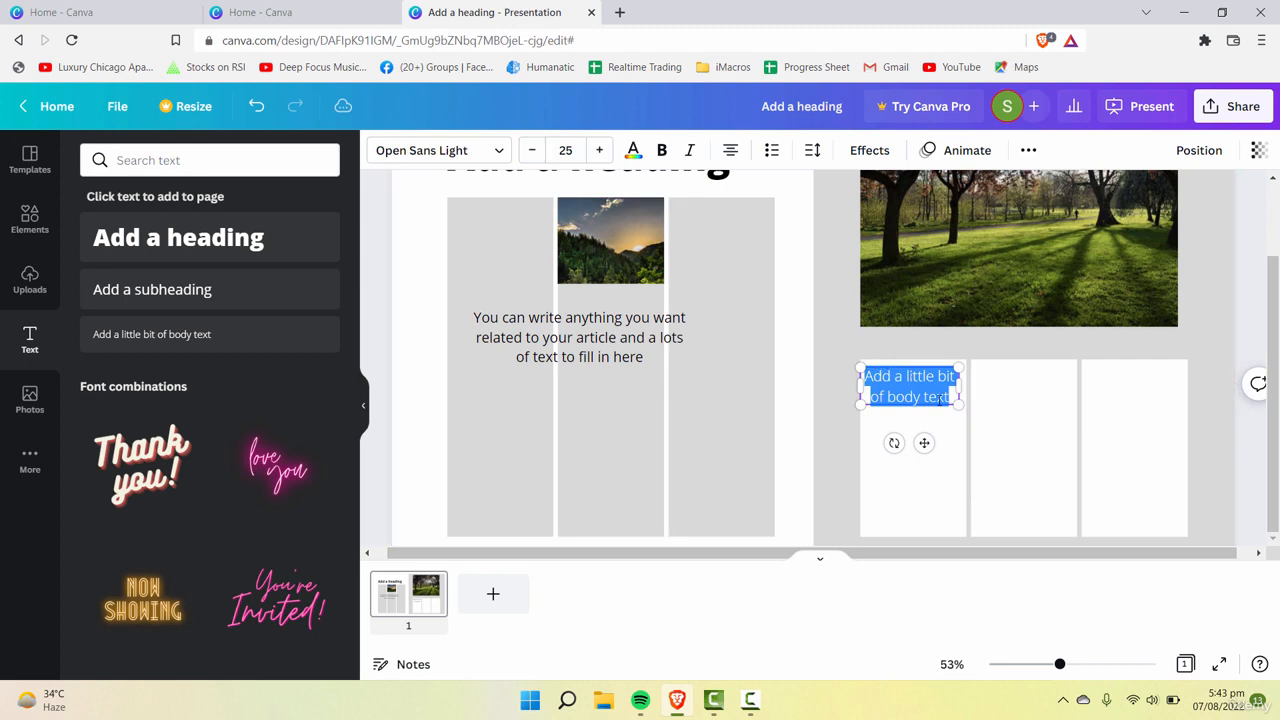
Step: Replace the body text with random placeholder letters filling the first white column and reduce the font size
{"action": "left_click", "coordinate": [940, 400]}
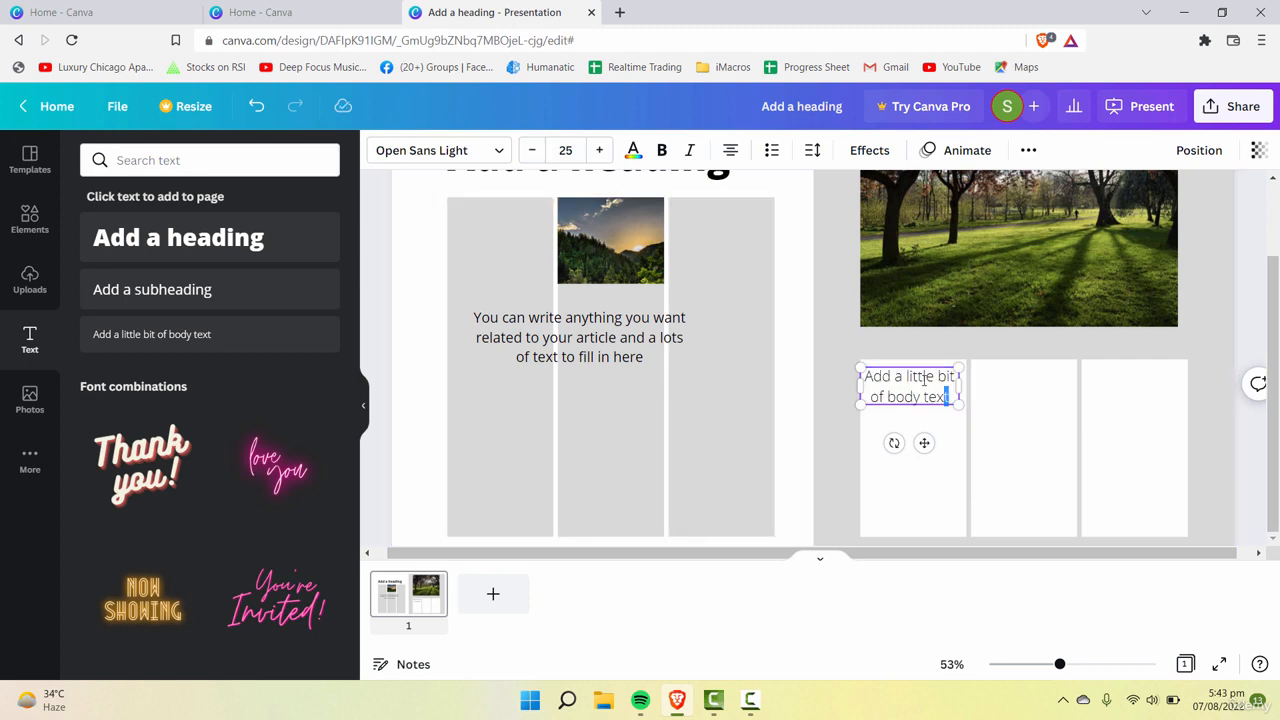
{"action": "triple_click", "coordinate": [885, 377]}
{"action": "type", "text": "jehufihuiefhiufehf"}
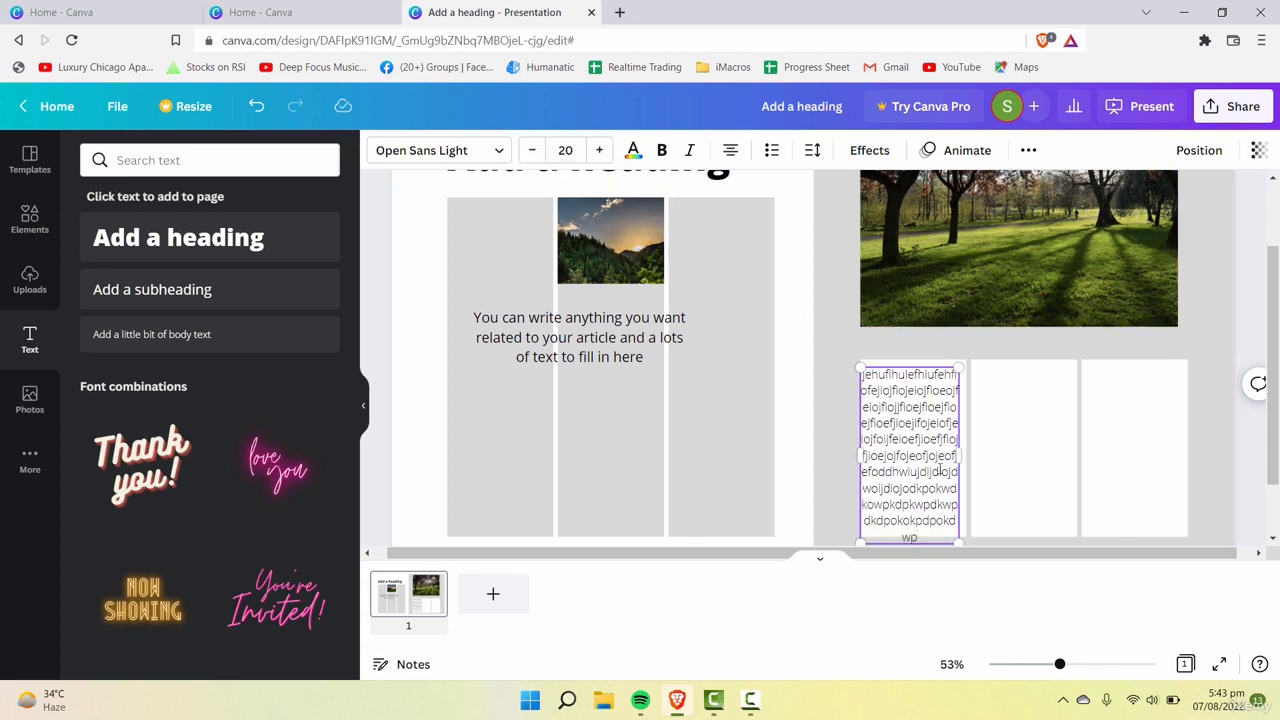
{"action": "scroll", "coordinate": [1000, 440], "scroll_direction": "down", "scroll_amount": 1}
{"action": "left_click", "coordinate": [1051, 523]}
{"action": "scroll", "coordinate": [968, 503], "scroll_direction": "up", "scroll_amount": 1}
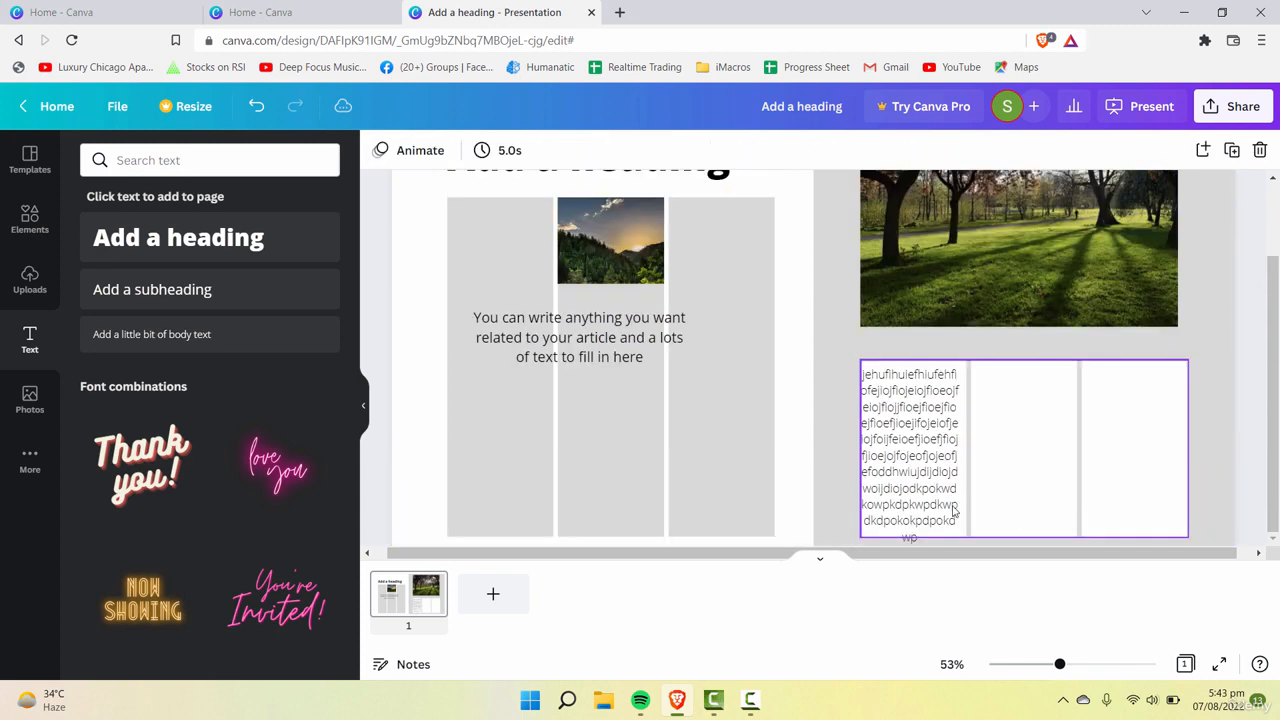
Step: Scale the placeholder text box down to font size 18.2 so it fits inside the first white column
{"action": "left_click", "coordinate": [953, 511]}
{"action": "left_click", "coordinate": [953, 511]}
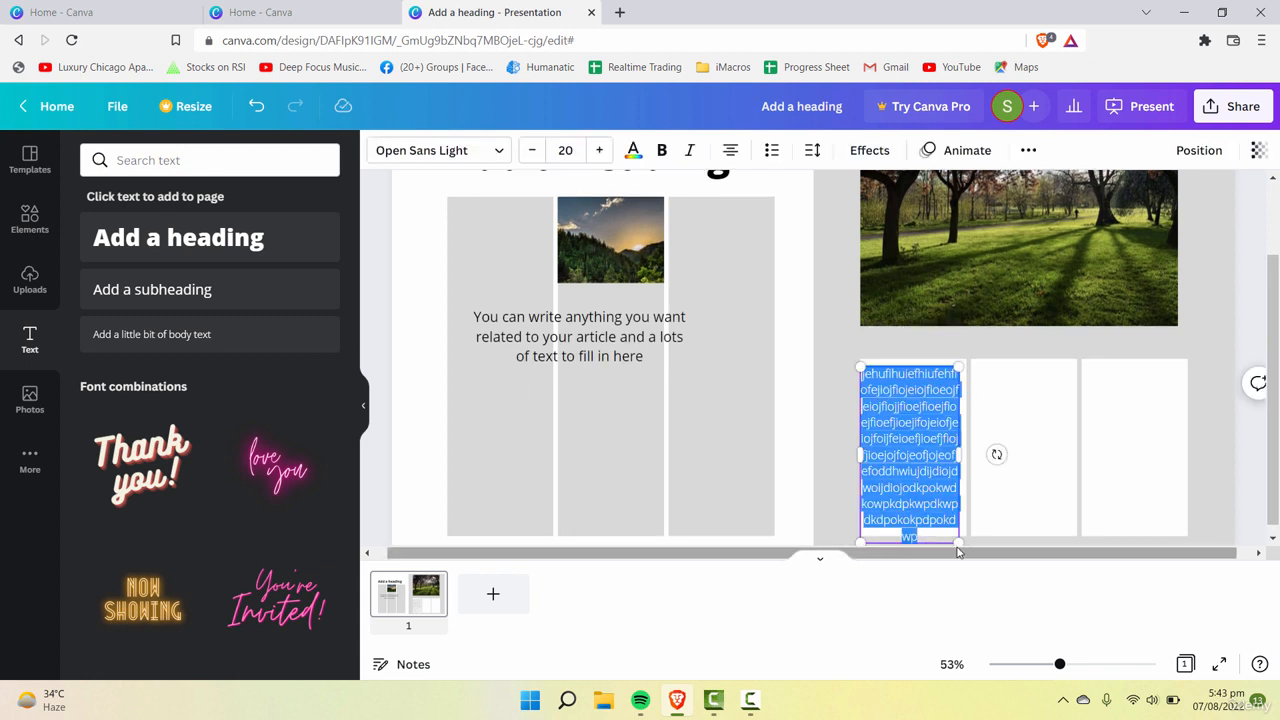
{"action": "left_click_drag", "start_coordinate": [958, 541], "coordinate": [948, 524]}
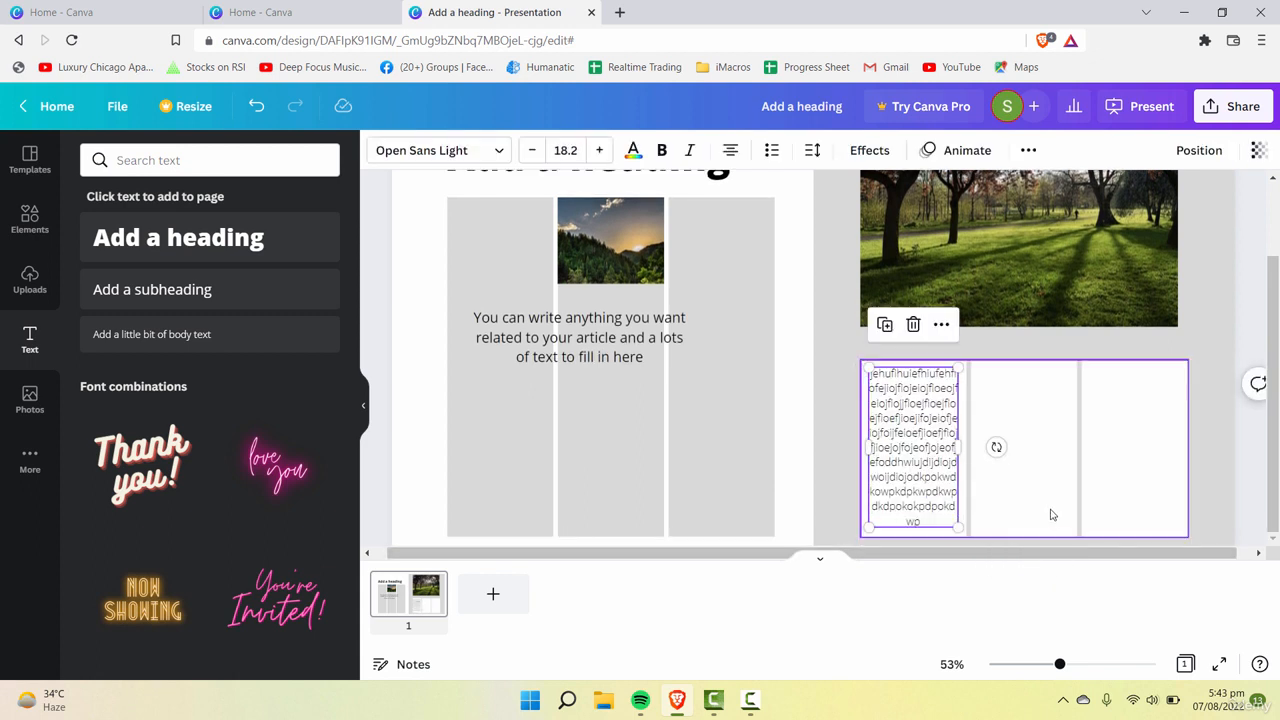
{"action": "left_click", "coordinate": [1214, 335]}
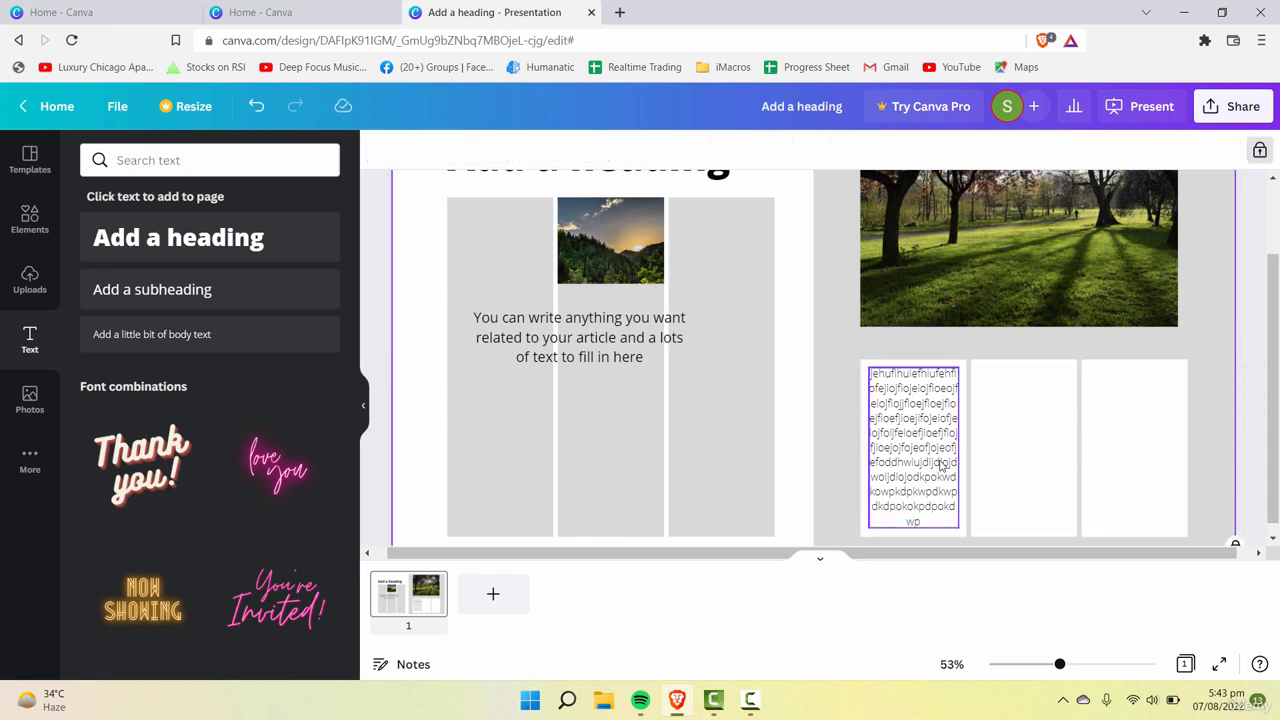
Step: Place copies of the placeholder text box in the second and third white columns
{"action": "left_click_drag", "start_coordinate": [932, 468], "coordinate": [1137, 476]}
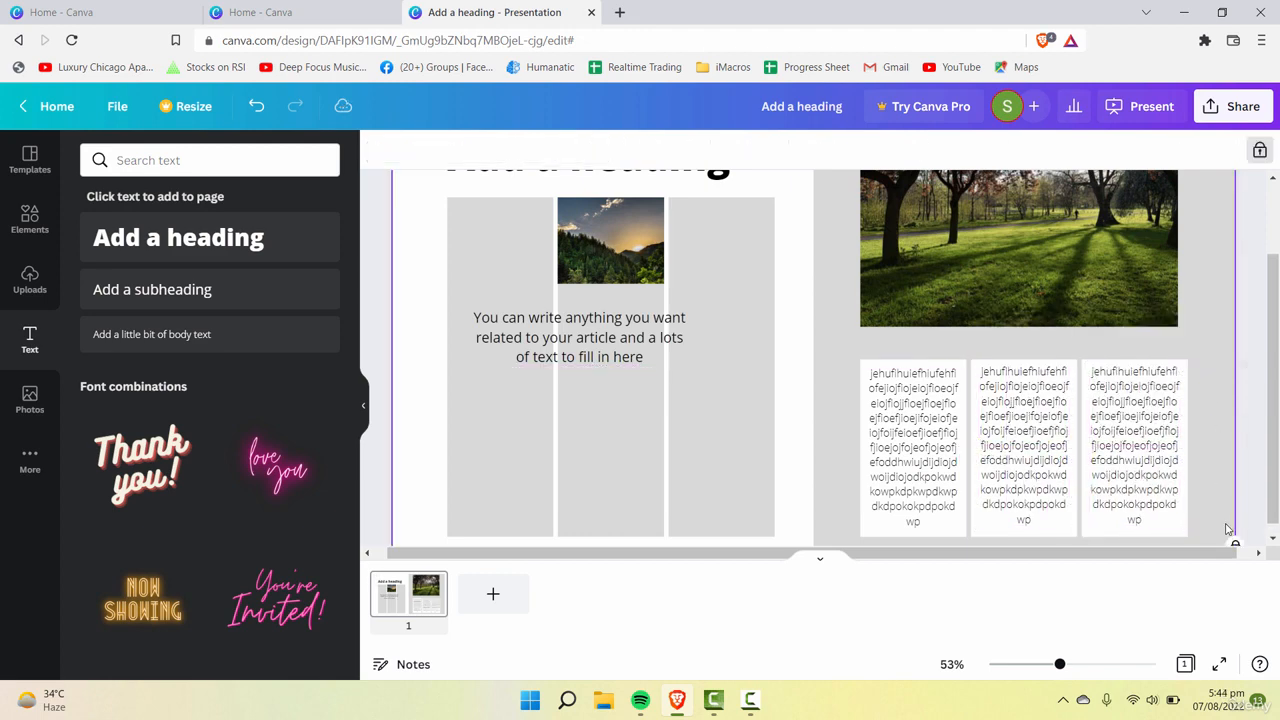
{"action": "left_click", "coordinate": [1134, 498]}
{"action": "left_click", "coordinate": [1028, 487]}
{"action": "left_click", "coordinate": [940, 480]}
{"action": "left_click_drag", "start_coordinate": [1213, 358], "coordinate": [1214, 372]}
{"action": "scroll", "coordinate": [1222, 410], "scroll_direction": "up", "scroll_amount": 1}
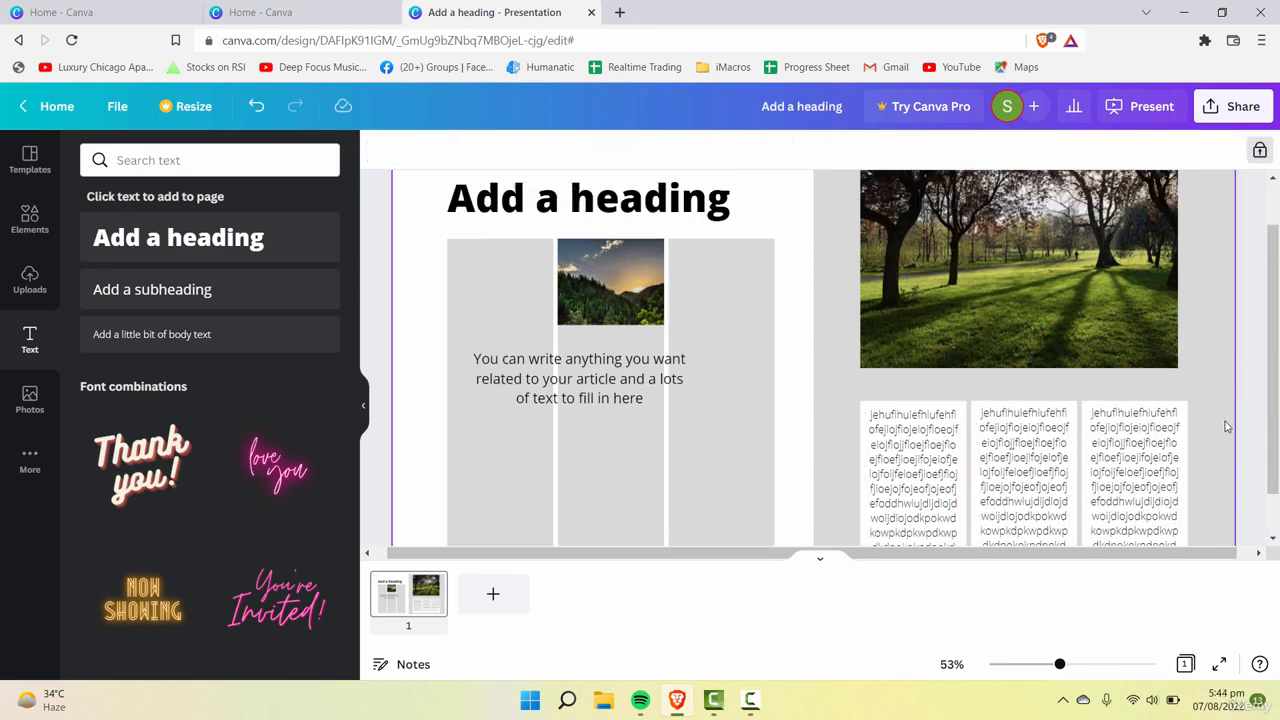
{"action": "scroll", "coordinate": [1226, 426], "scroll_direction": "down", "scroll_amount": 1}
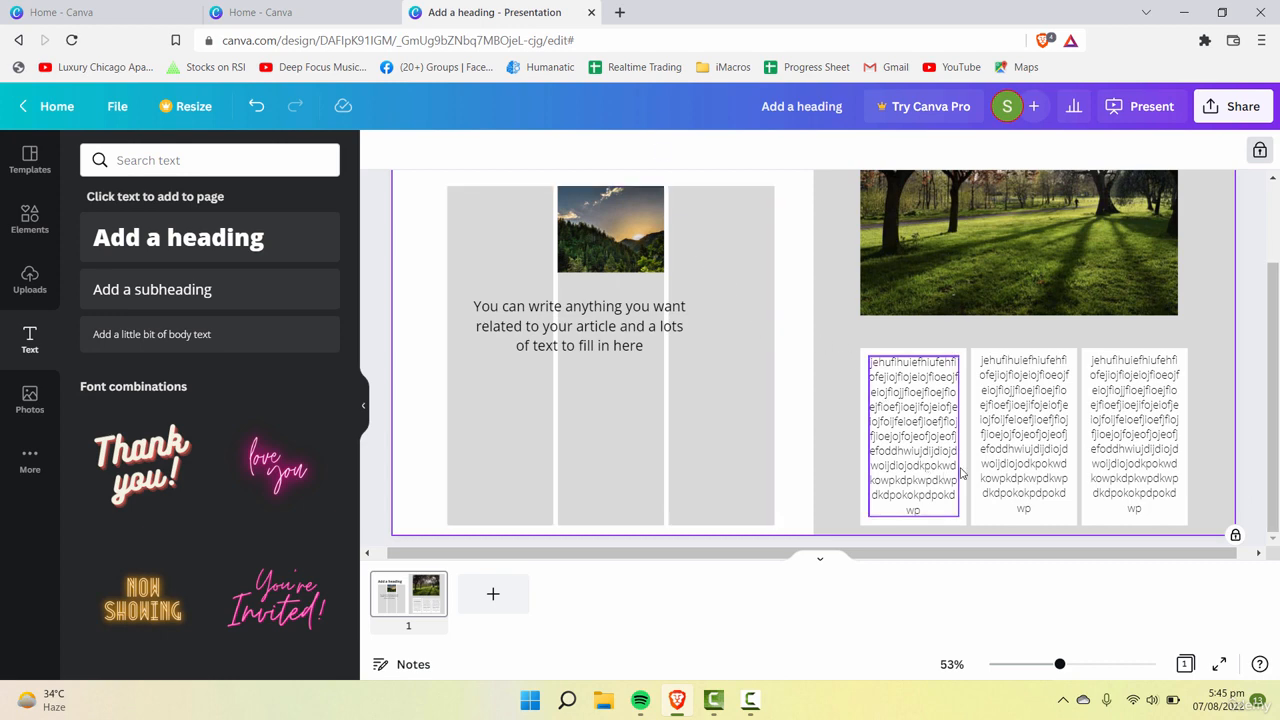
{"action": "left_click", "coordinate": [1024, 440]}
{"action": "left_click", "coordinate": [1108, 442]}
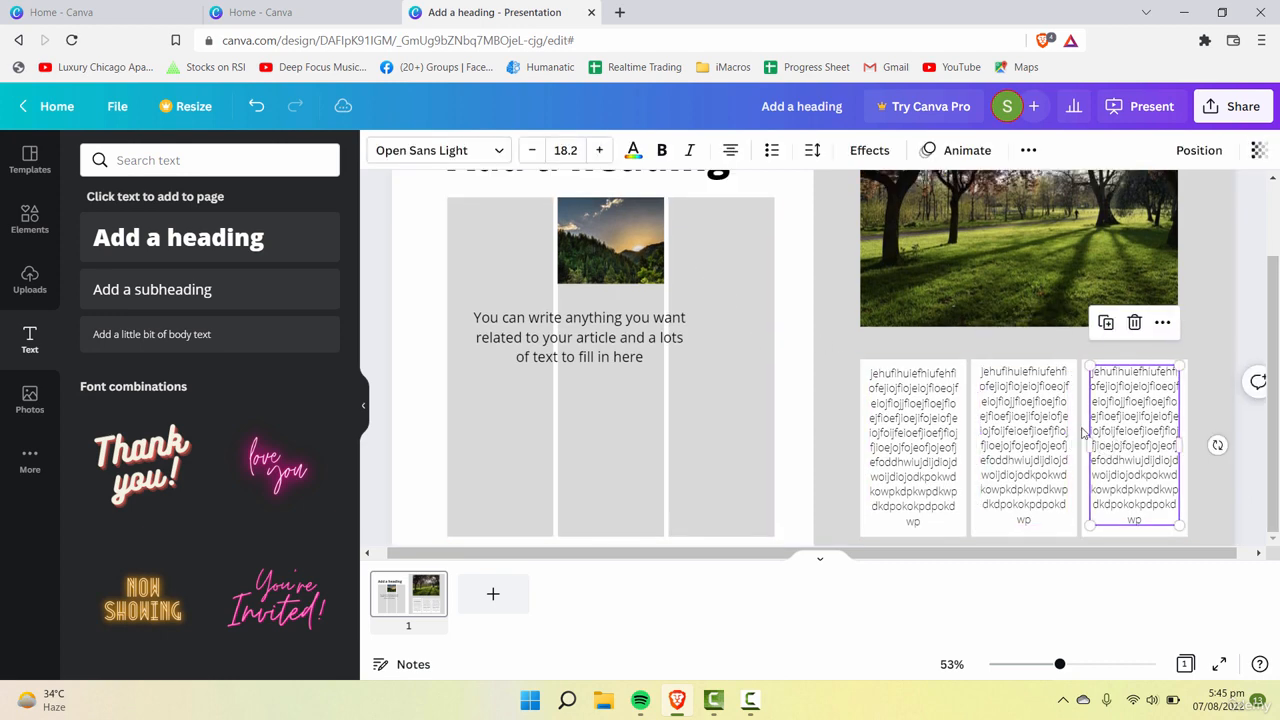
Step: Open Google in a new browser tab, look up lorem ipsum and open the lipsum.com site
{"action": "left_click", "coordinate": [618, 12]}
{"action": "type", "text": "google.com"}
{"action": "key", "text": "Return"}
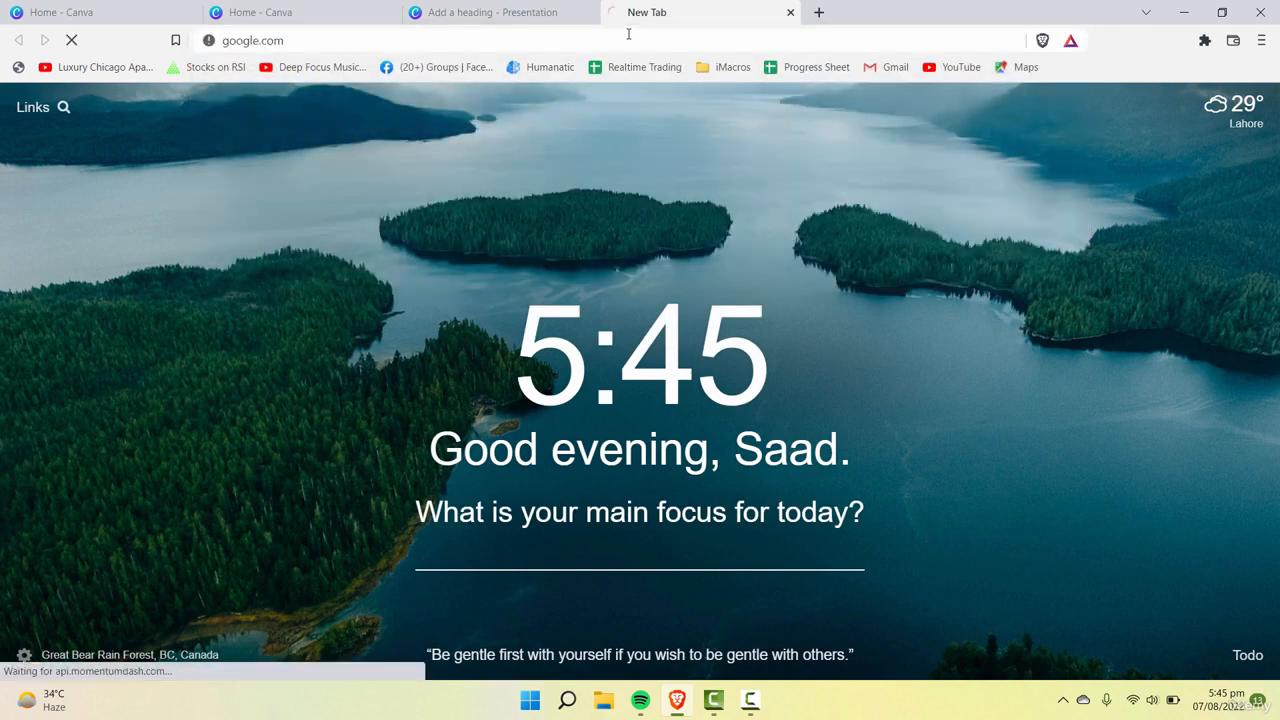
{"action": "type", "text": "lorem i"}
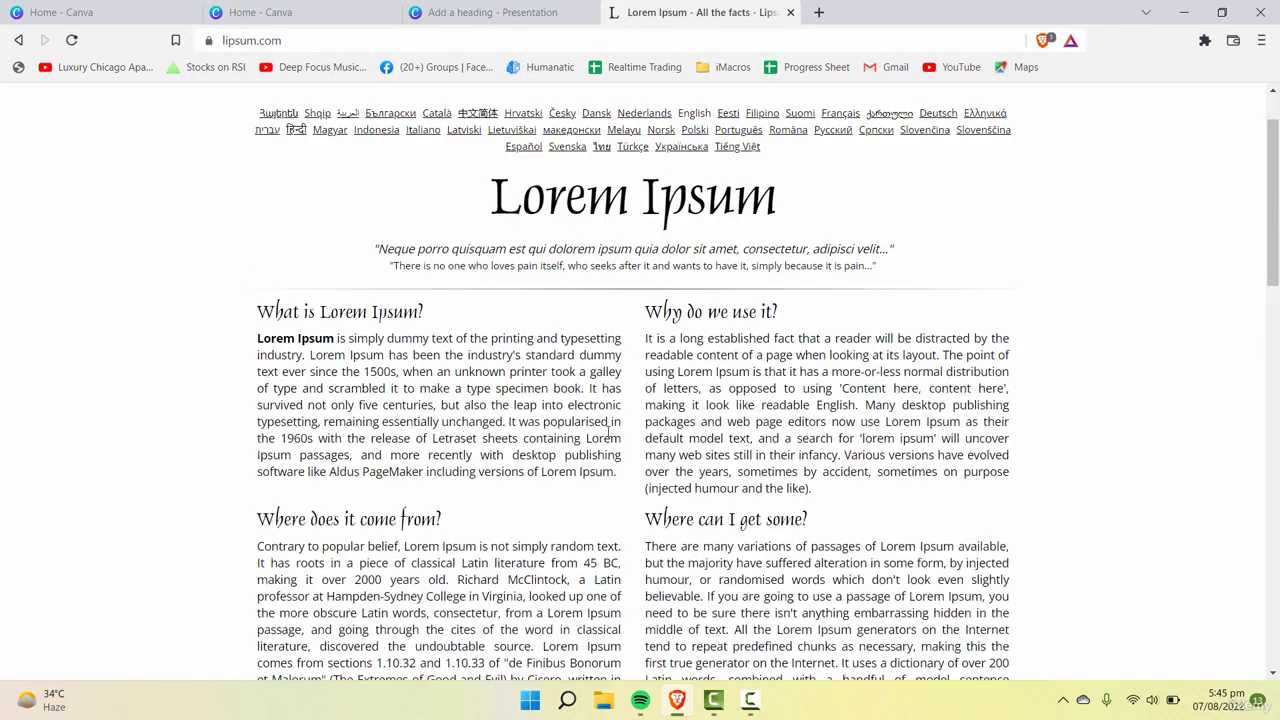
{"action": "scroll", "coordinate": [697, 449], "scroll_direction": "down", "scroll_amount": 6}
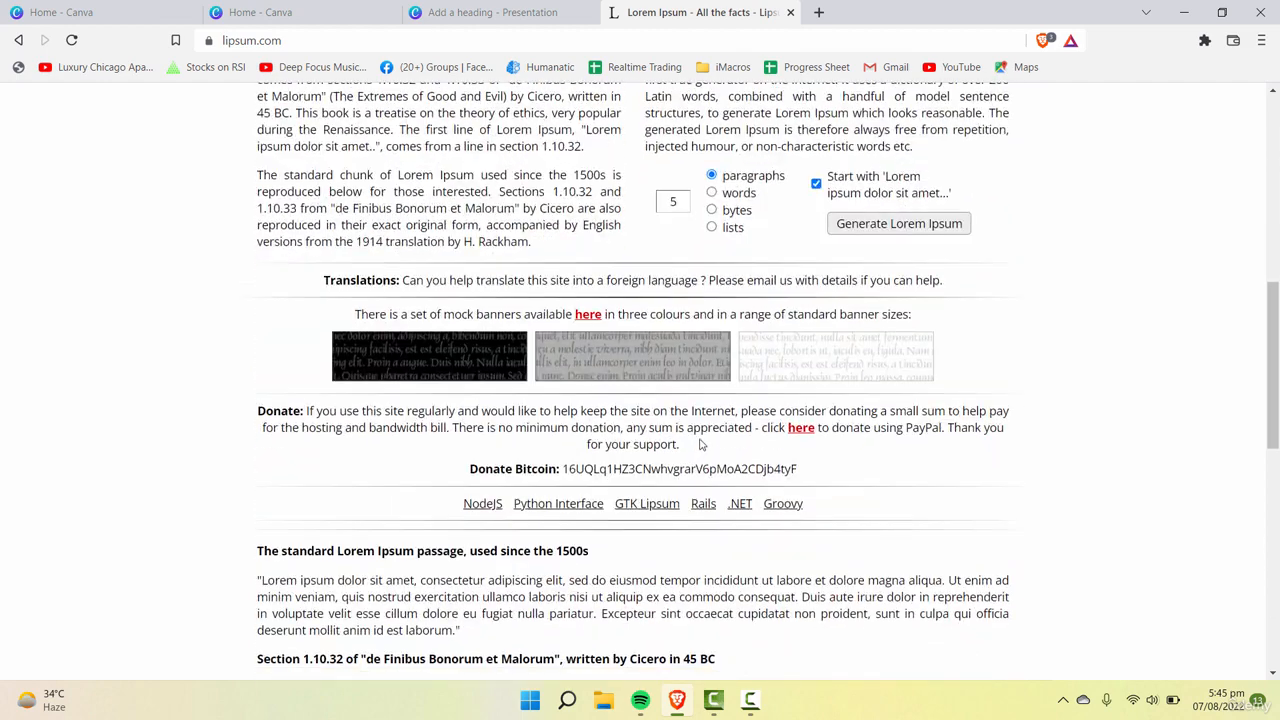
Step: Generate 5 lorem ipsum paragraphs, copy the one starting "Integer ac augue dui" and return to the Canva design
{"action": "left_click", "coordinate": [929, 230]}
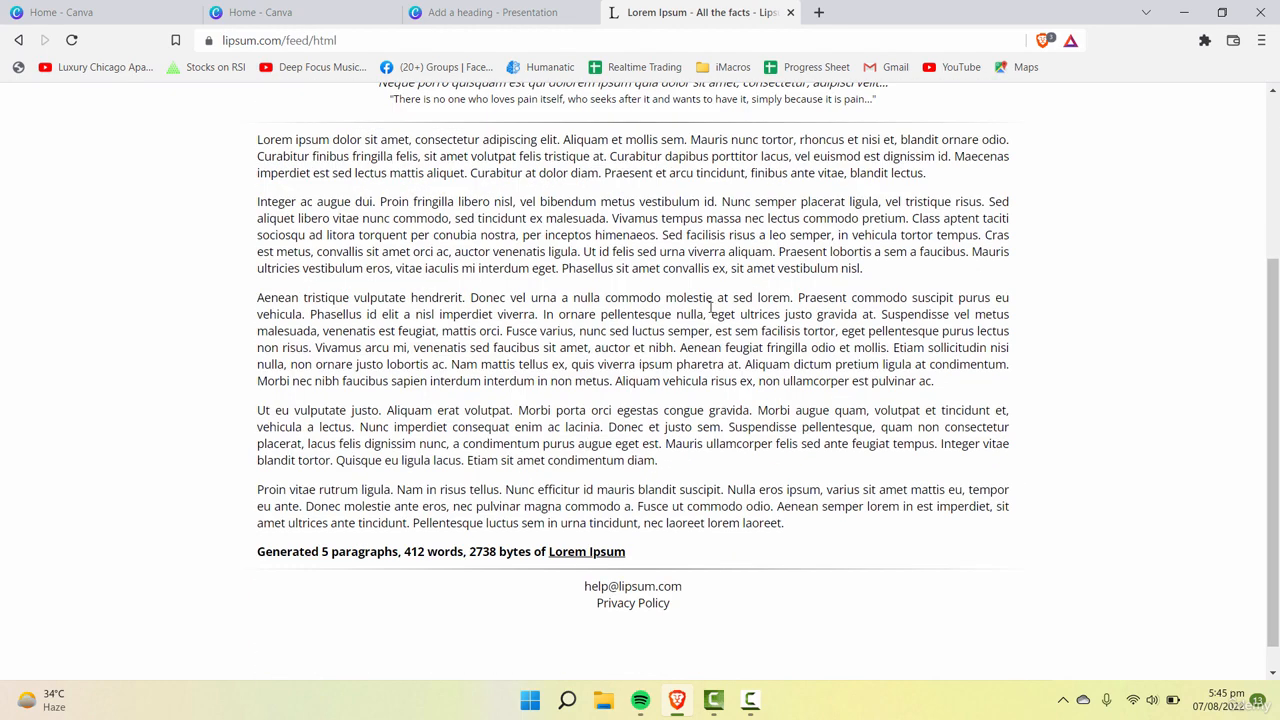
{"action": "left_click_drag", "start_coordinate": [868, 280], "coordinate": [262, 203]}
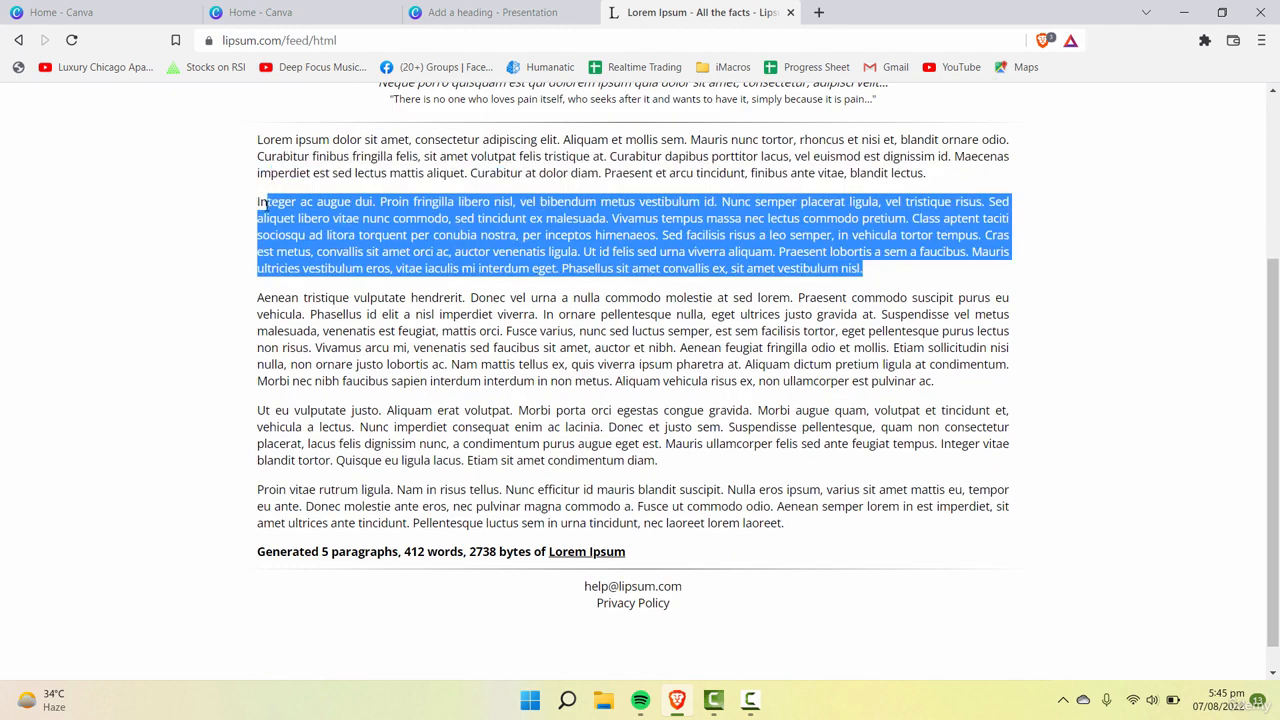
{"action": "key", "text": "ctrl+shift+Tab"}
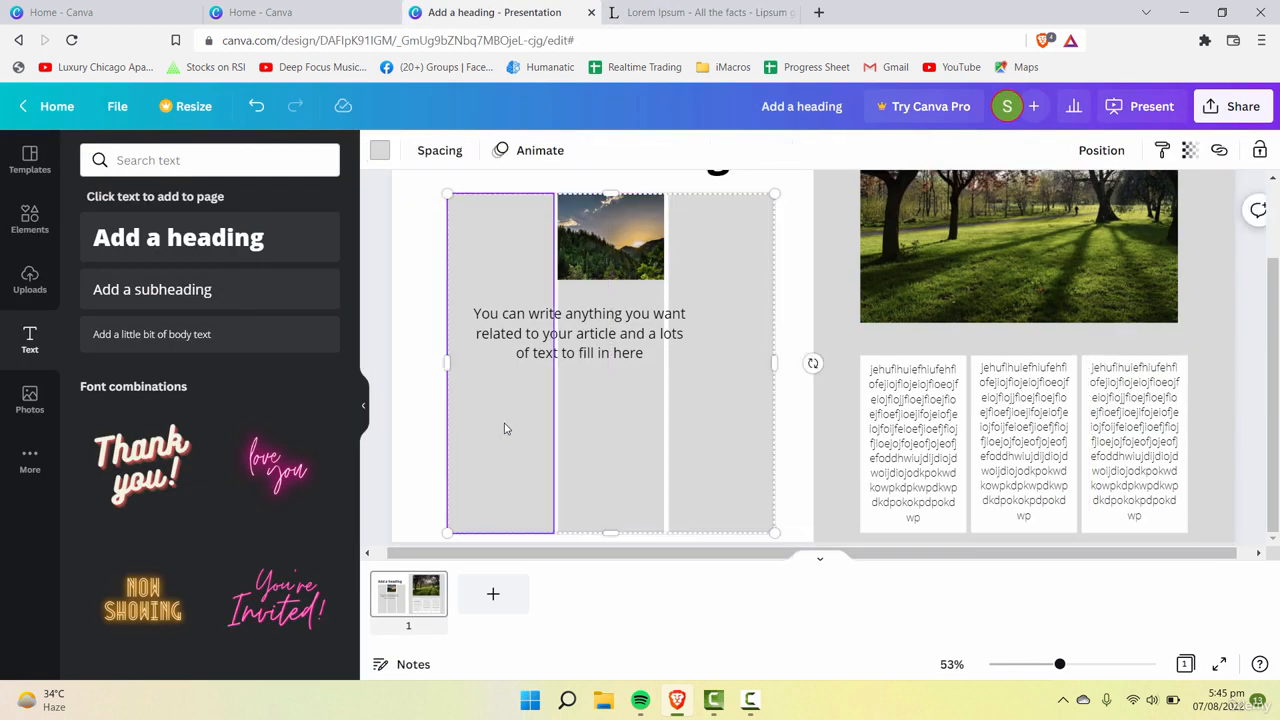
Step: Replace the random letters in the first white column's text box with the copied lorem ipsum paragraph
{"action": "left_click", "coordinate": [839, 320]}
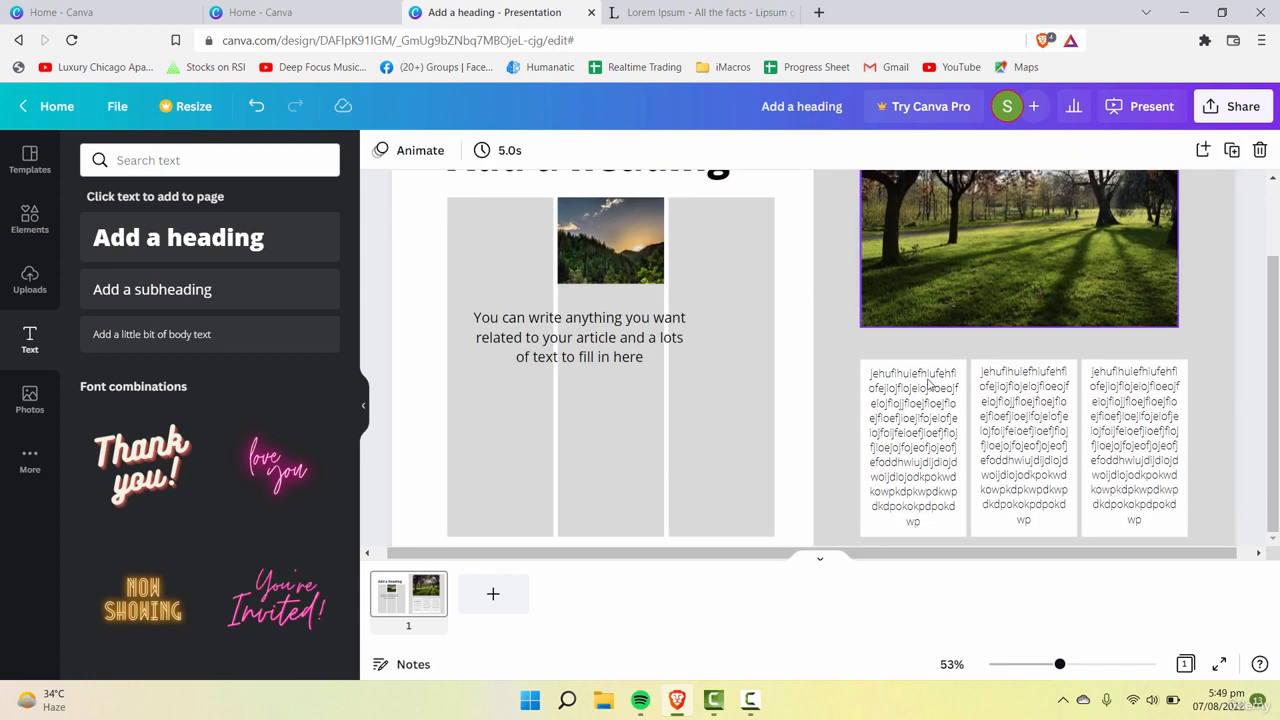
{"action": "left_click", "coordinate": [940, 433]}
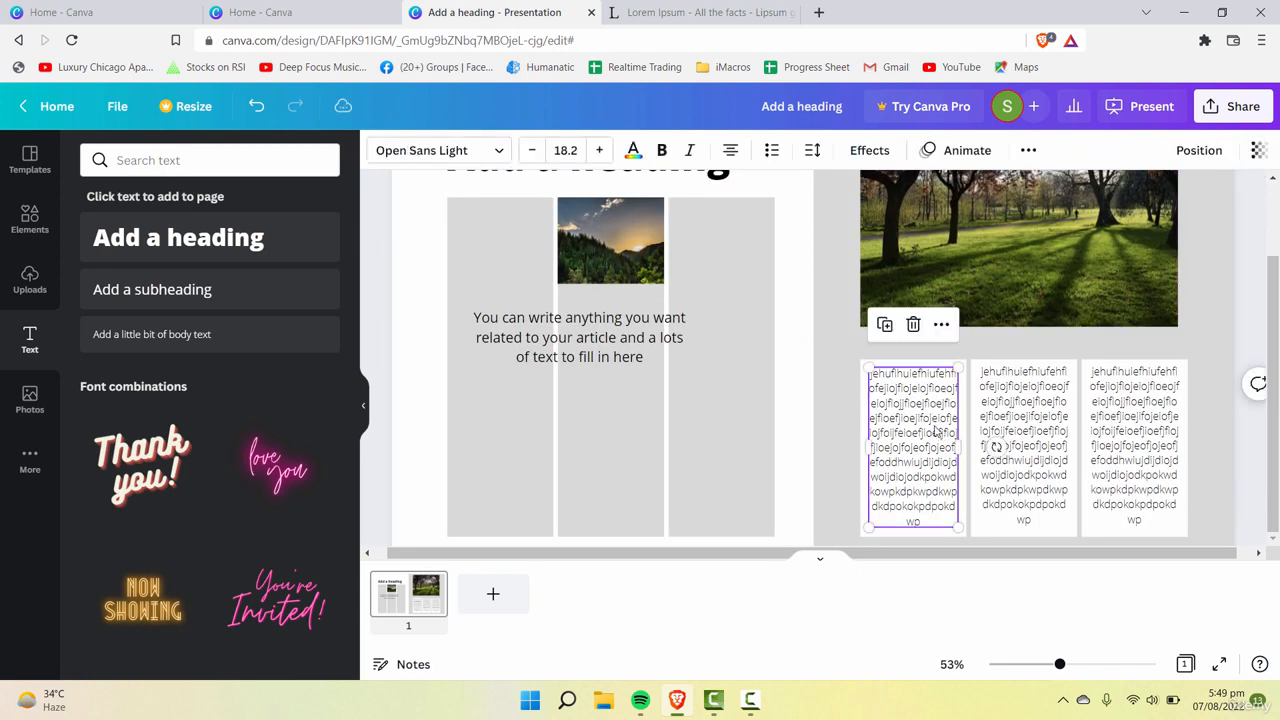
{"action": "double_click", "coordinate": [926, 516]}
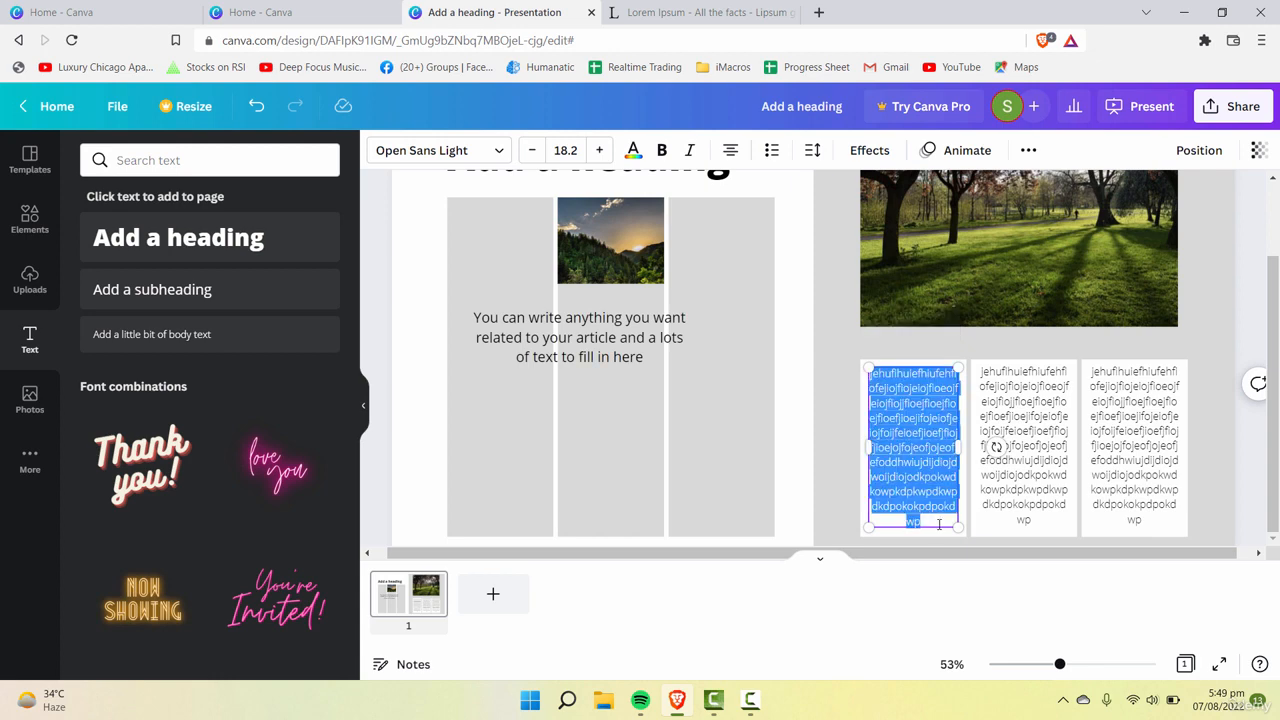
{"action": "key", "text": "ctrl+v"}
Step: Delete the overflowing part of the first column's text from "Vivamus tempus" to the end
{"action": "scroll", "coordinate": [940, 500], "scroll_direction": "down", "scroll_amount": 5}
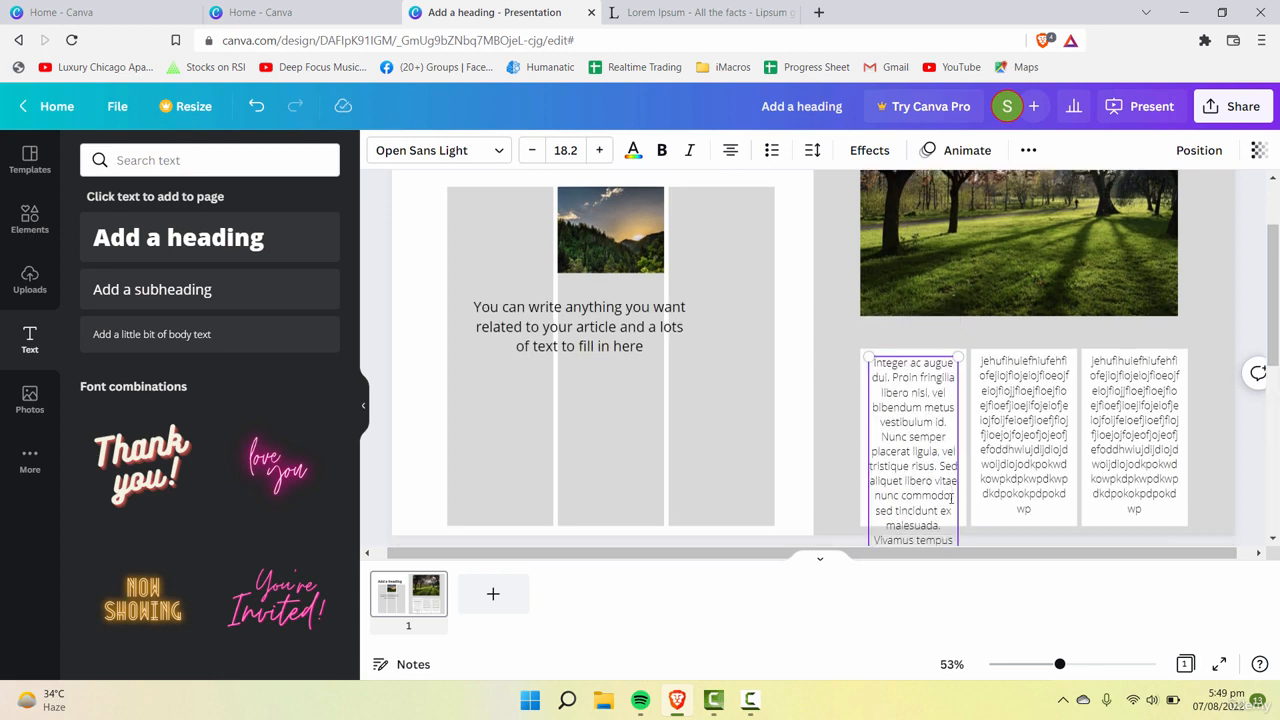
{"action": "scroll", "coordinate": [948, 485], "scroll_direction": "down", "scroll_amount": 1}
{"action": "scroll", "coordinate": [945, 478], "scroll_direction": "up", "scroll_amount": 3}
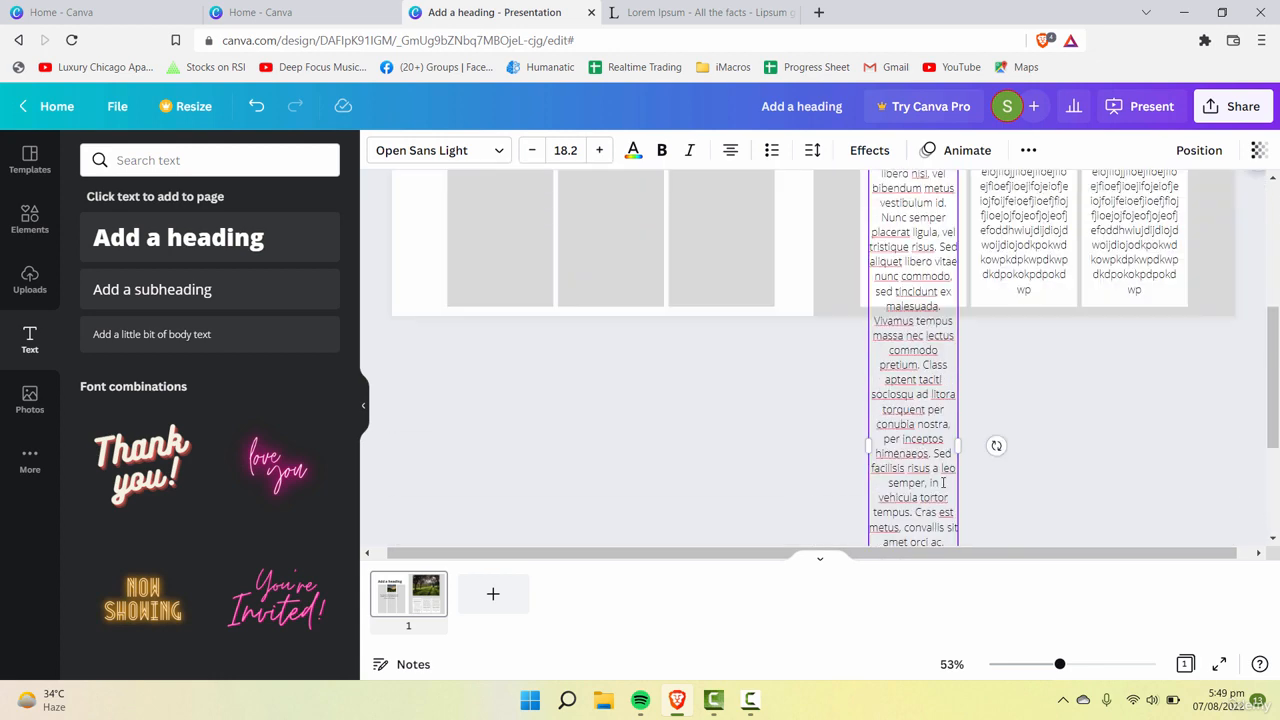
{"action": "scroll", "coordinate": [945, 472], "scroll_direction": "down", "scroll_amount": 3}
{"action": "left_click_drag", "start_coordinate": [938, 526], "coordinate": [886, 323]}
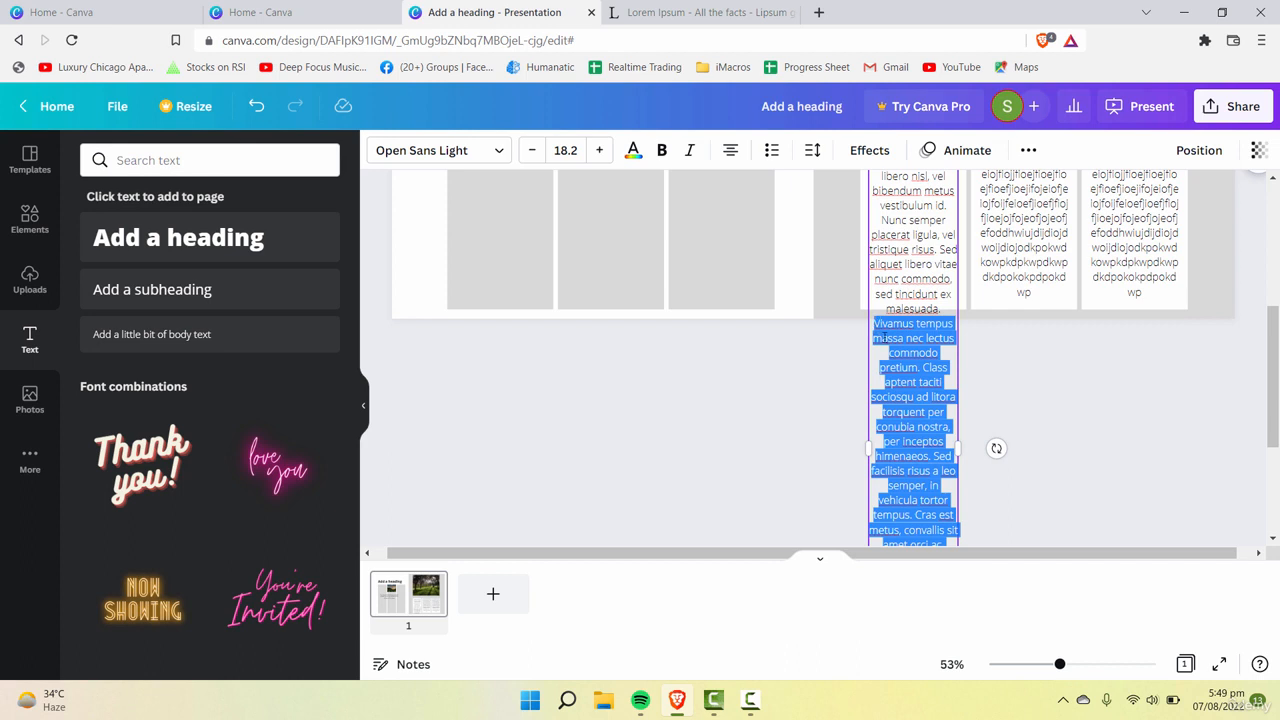
{"action": "key", "text": "BackSpace"}
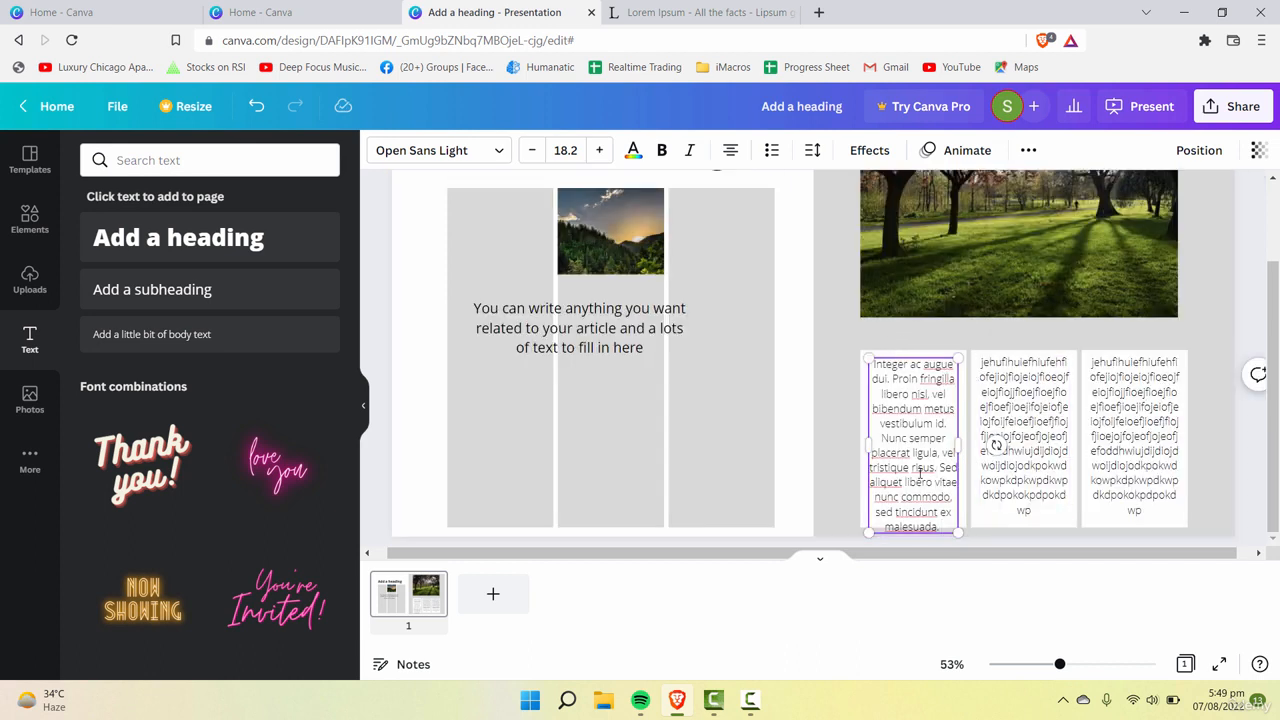
Step: Try right and justified alignment on the first column's text and leave it left-aligned
{"action": "key", "text": "ctrl+a"}
{"action": "left_click", "coordinate": [731, 150]}
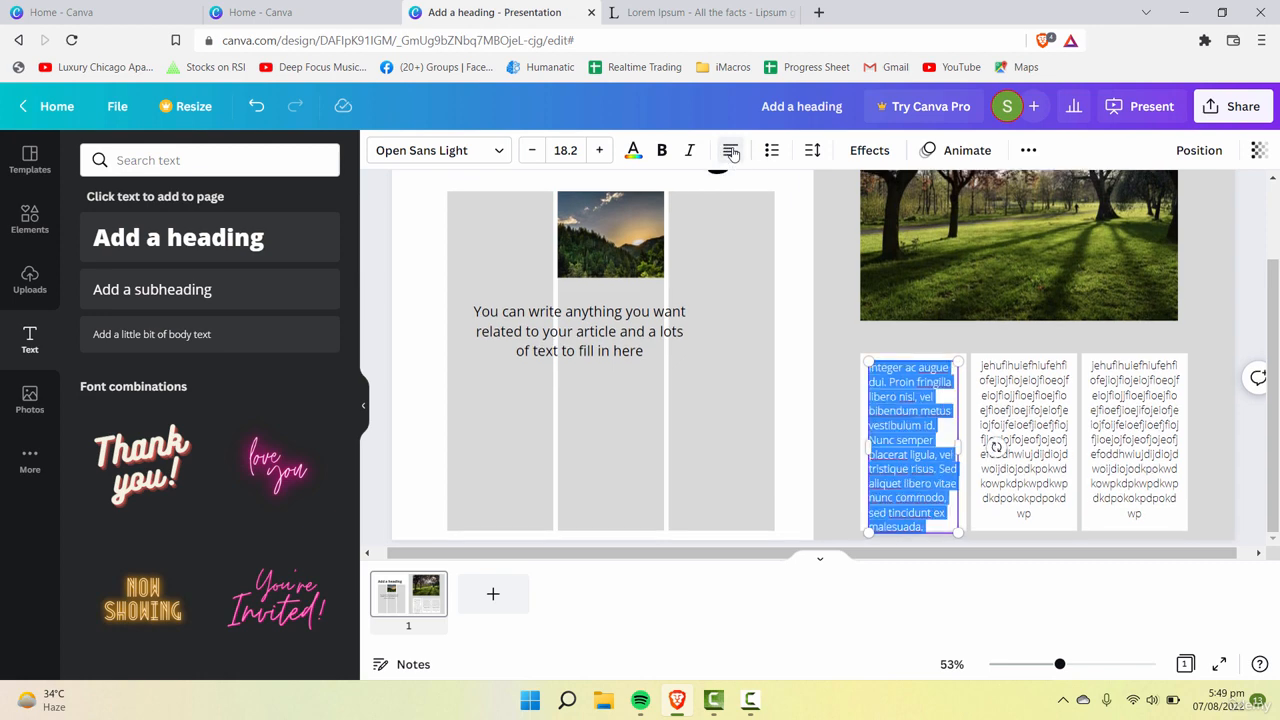
{"action": "left_click", "coordinate": [731, 150]}
{"action": "left_click", "coordinate": [731, 150]}
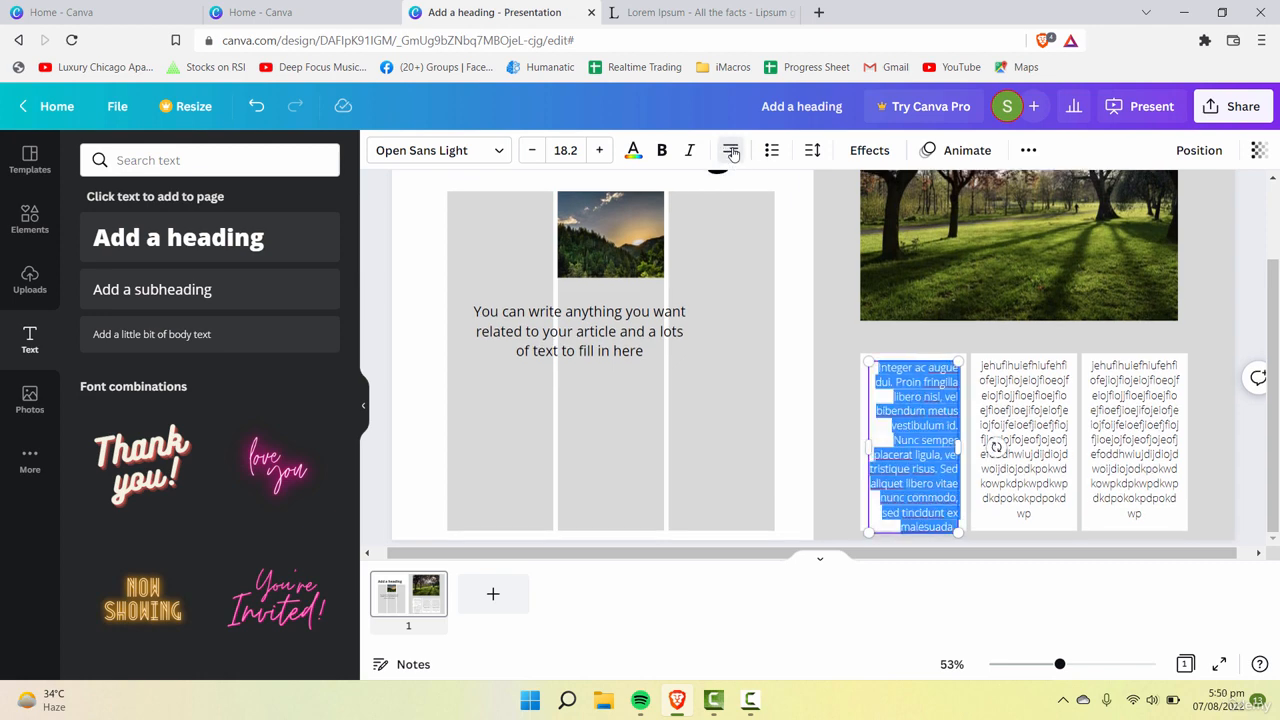
{"action": "left_click", "coordinate": [731, 150]}
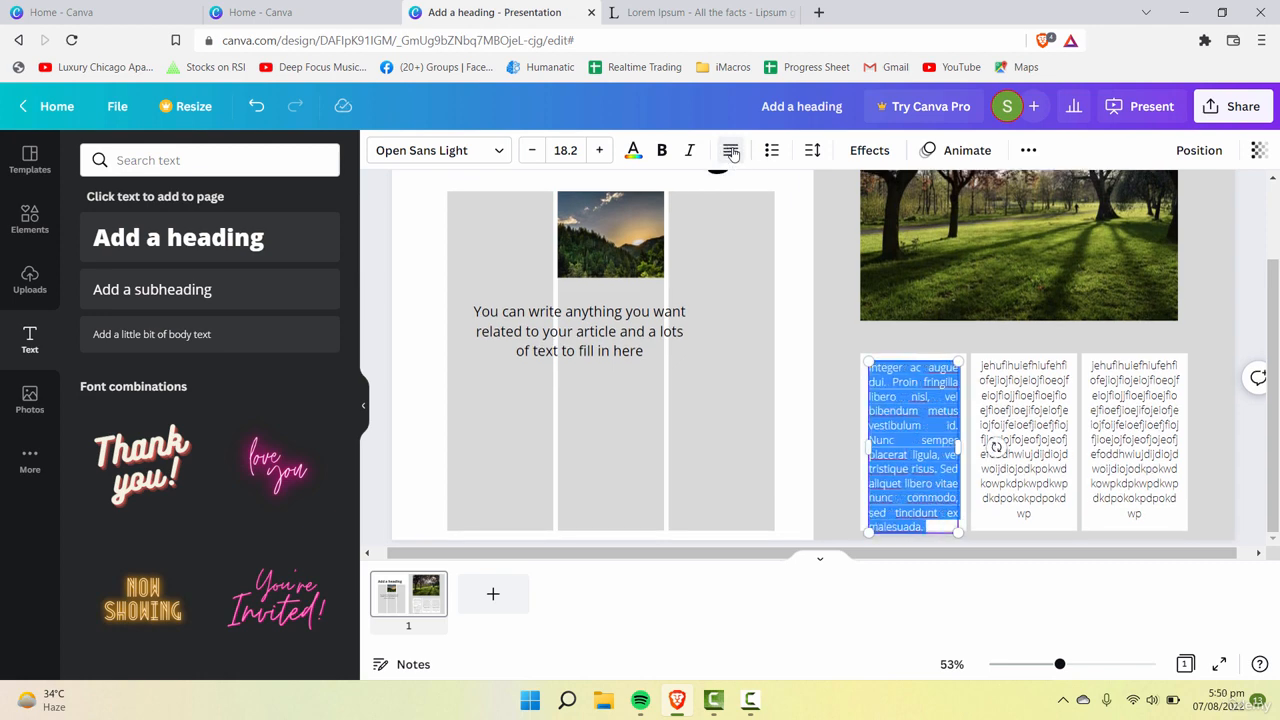
{"action": "left_click", "coordinate": [945, 428]}
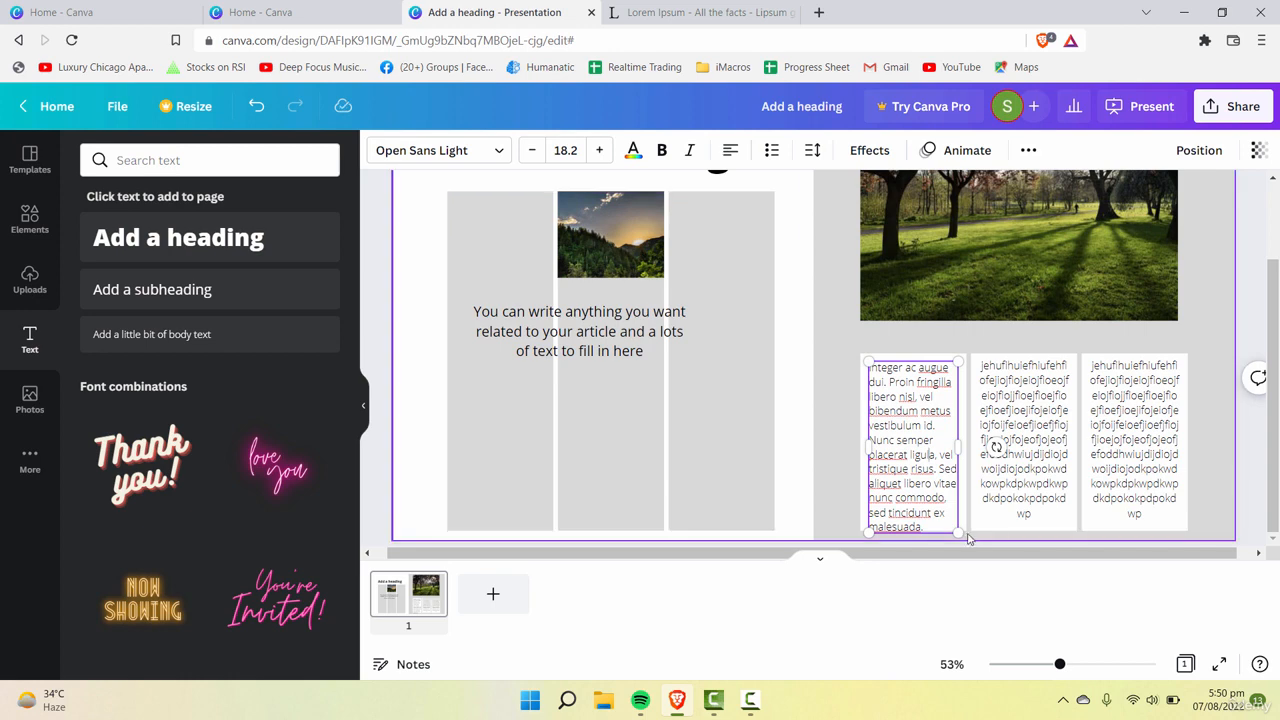
Step: Resize the first column's text box to the column's full width at font size 18.2 and append random filler letters
{"action": "mouse_move", "coordinate": [960, 529]}
{"action": "left_mouse_down"}
{"action": "mouse_move", "coordinate": [962, 513]}
{"action": "mouse_move", "coordinate": [952, 523]}
{"action": "mouse_move", "coordinate": [964, 524]}
{"action": "left_mouse_up"}
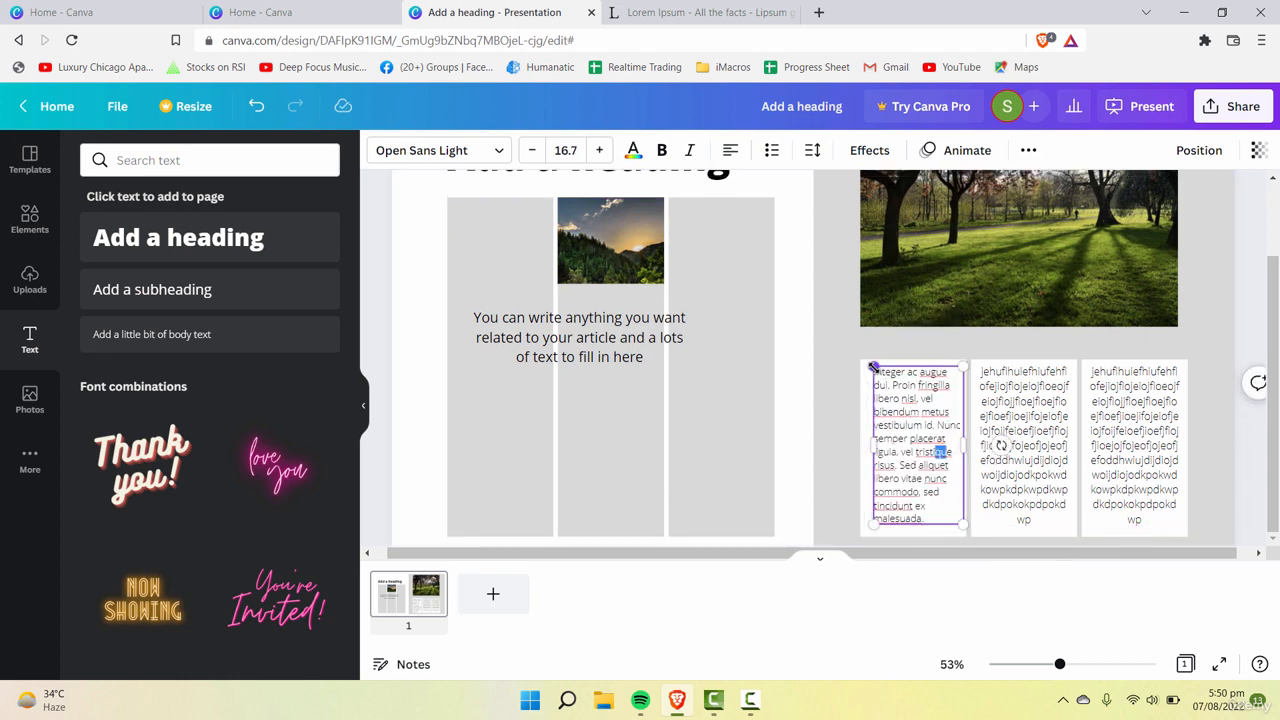
{"action": "mouse_move", "coordinate": [873, 367]}
{"action": "left_mouse_down"}
{"action": "mouse_move", "coordinate": [857, 363]}
{"action": "mouse_move", "coordinate": [870, 360]}
{"action": "left_mouse_up"}
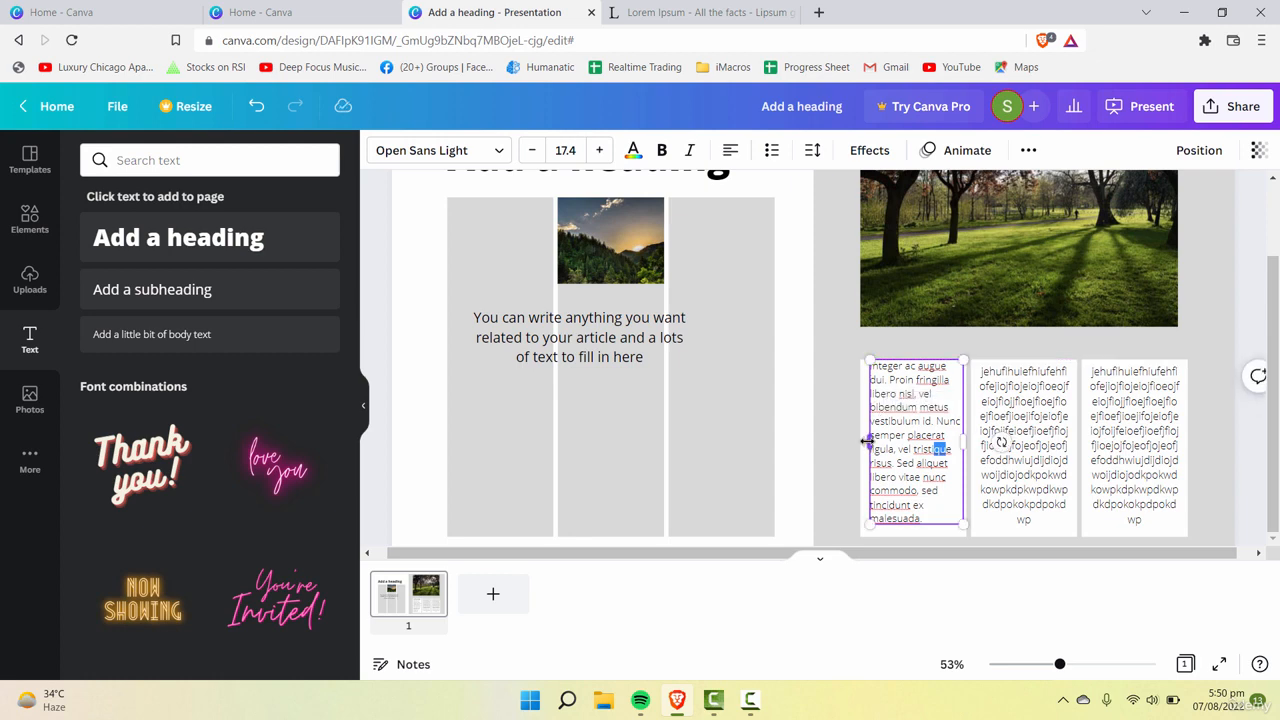
{"action": "left_click_drag", "start_coordinate": [866, 441], "coordinate": [860, 440]}
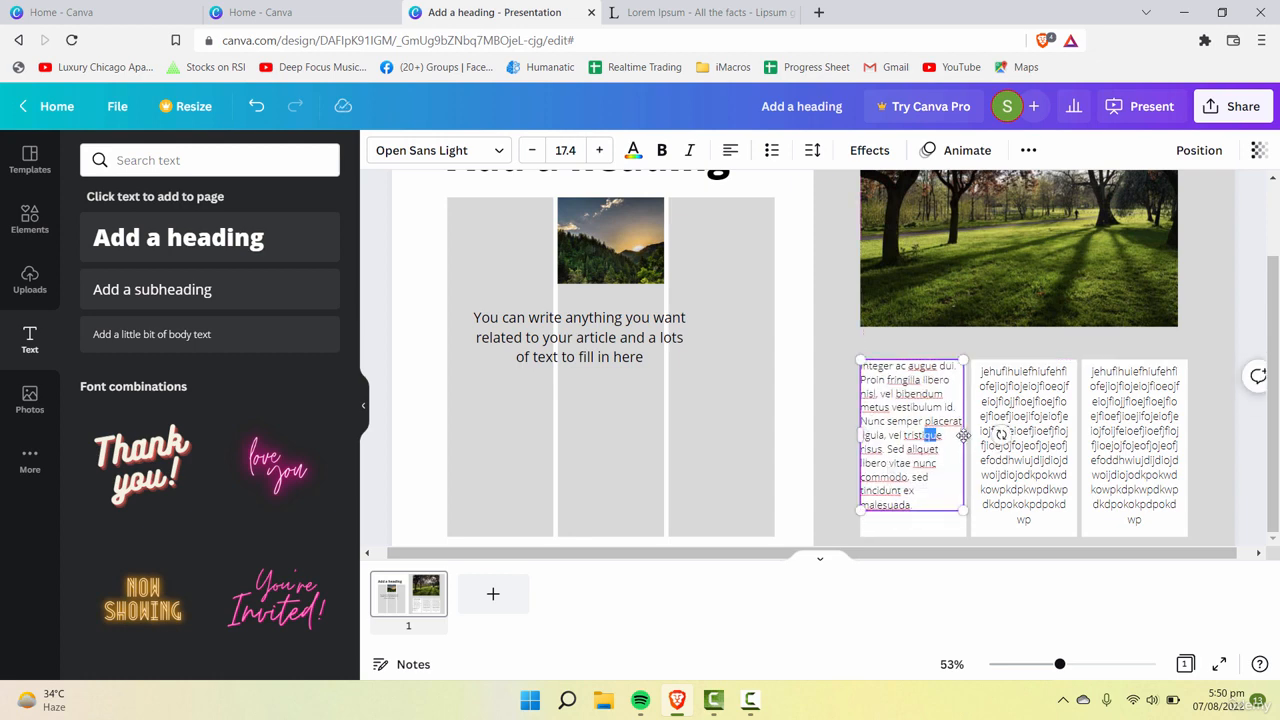
{"action": "left_click_drag", "start_coordinate": [963, 435], "coordinate": [967, 436]}
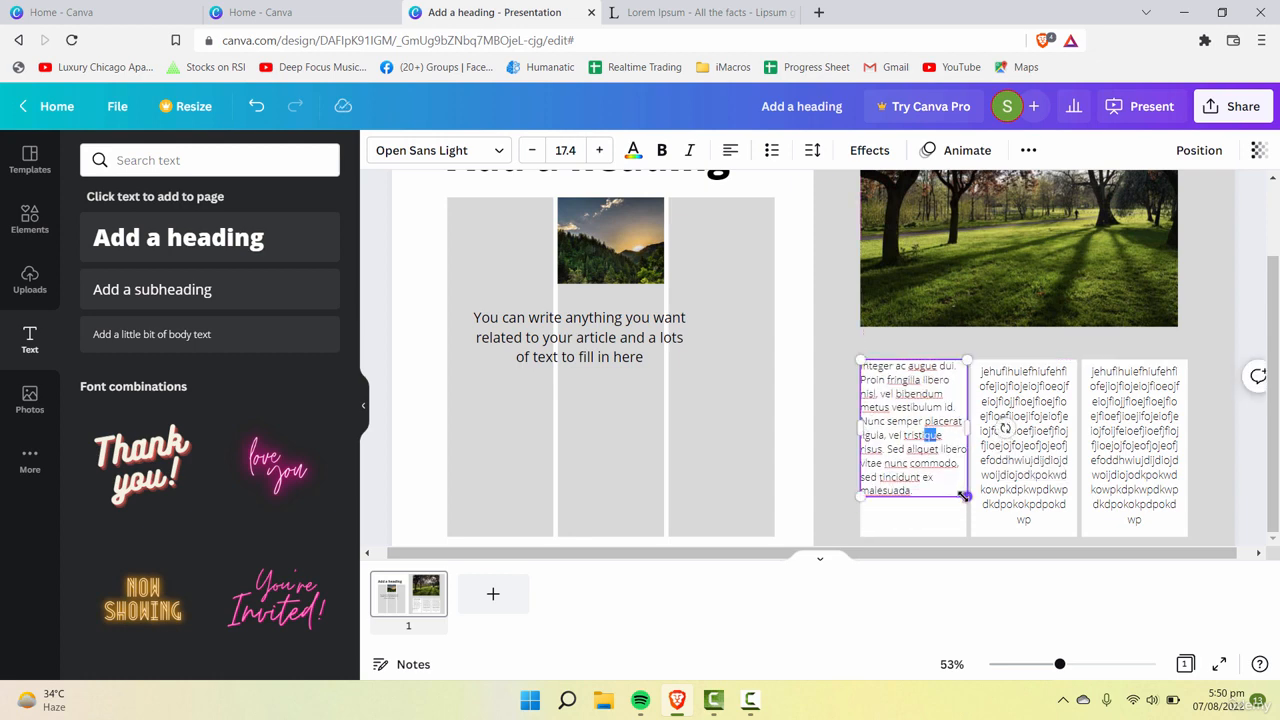
{"action": "left_click_drag", "start_coordinate": [963, 496], "coordinate": [966, 521]}
{"action": "type", "text": "kposkpkskopkp"}
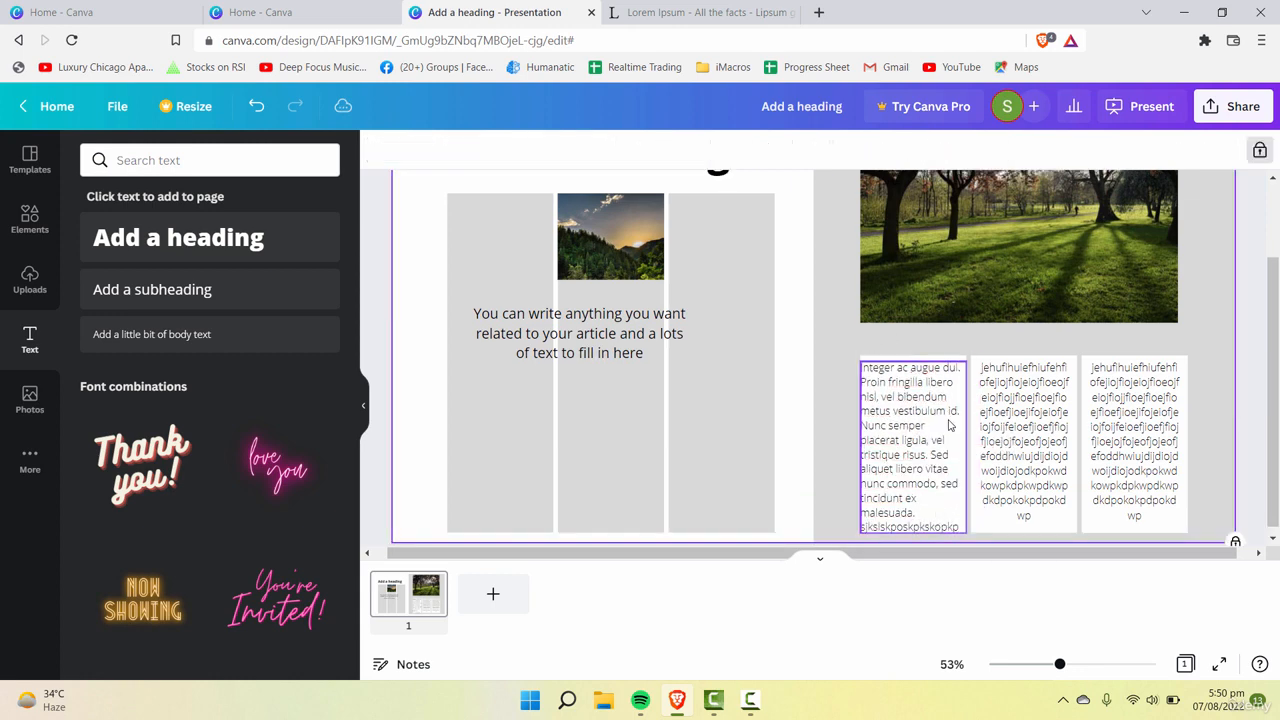
Step: Delete the random-letter text boxes from the second and third white columns and replace them with copies of the first column's text
{"action": "left_click", "coordinate": [1020, 440]}
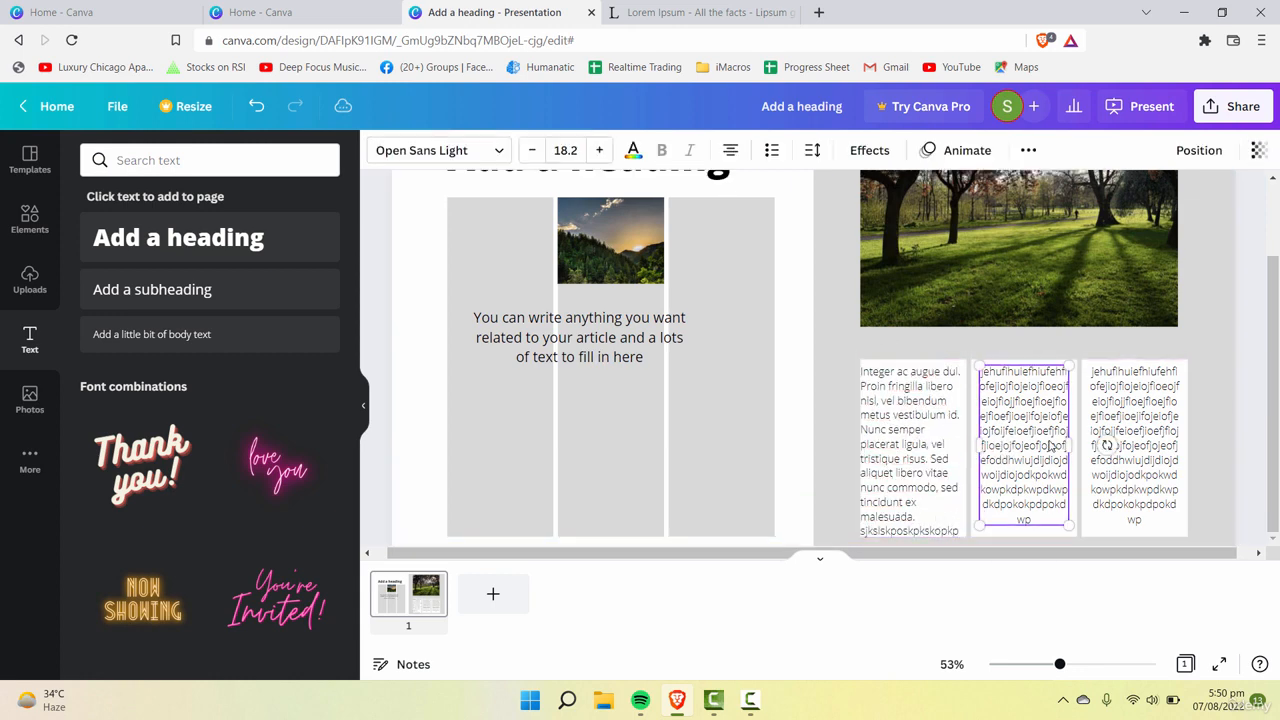
{"action": "left_click_drag", "start_coordinate": [1059, 664], "coordinate": [1048, 667]}
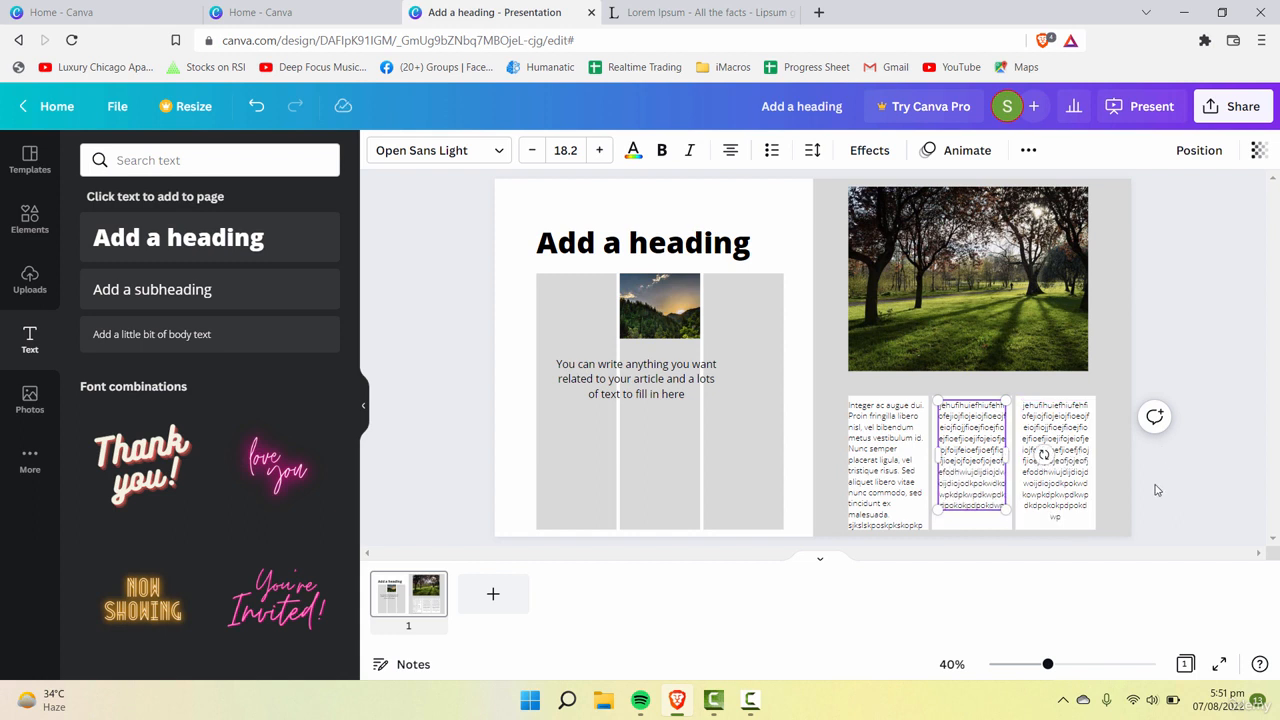
{"action": "left_click", "coordinate": [1018, 475]}
{"action": "left_click", "coordinate": [1067, 473]}
{"action": "key", "text": "Delete"}
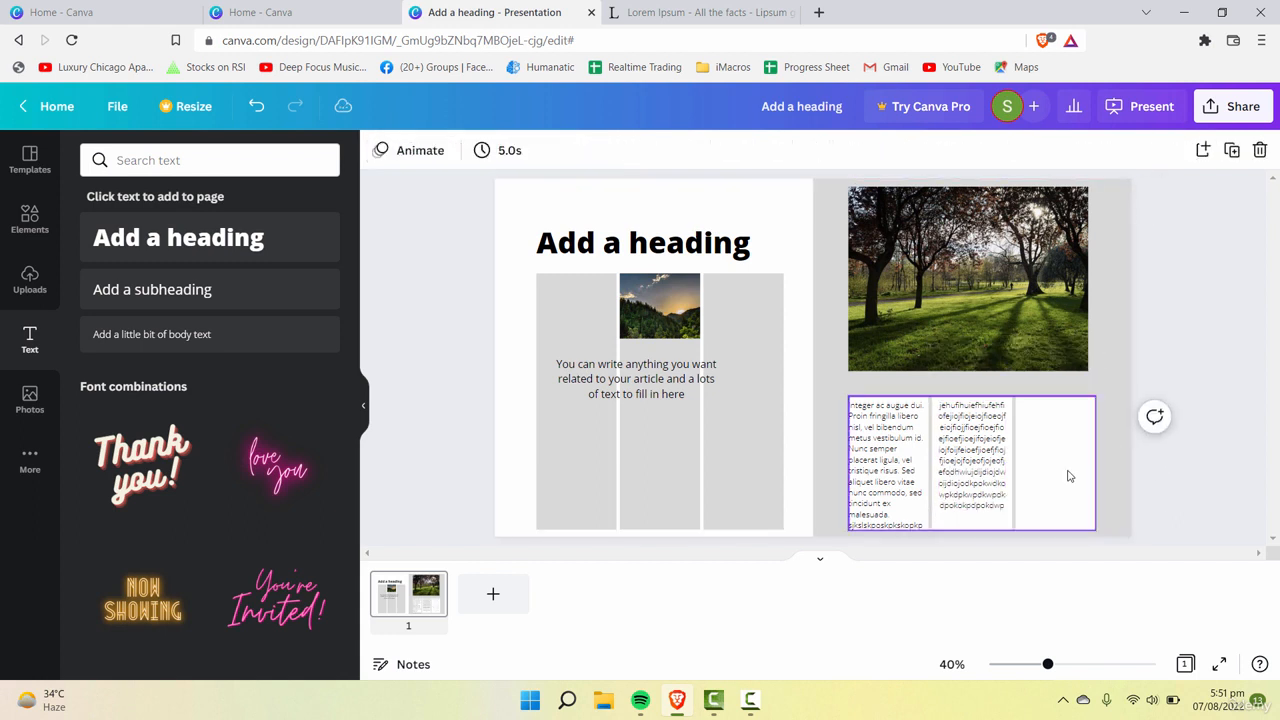
{"action": "left_click", "coordinate": [996, 463]}
{"action": "key", "text": "Delete"}
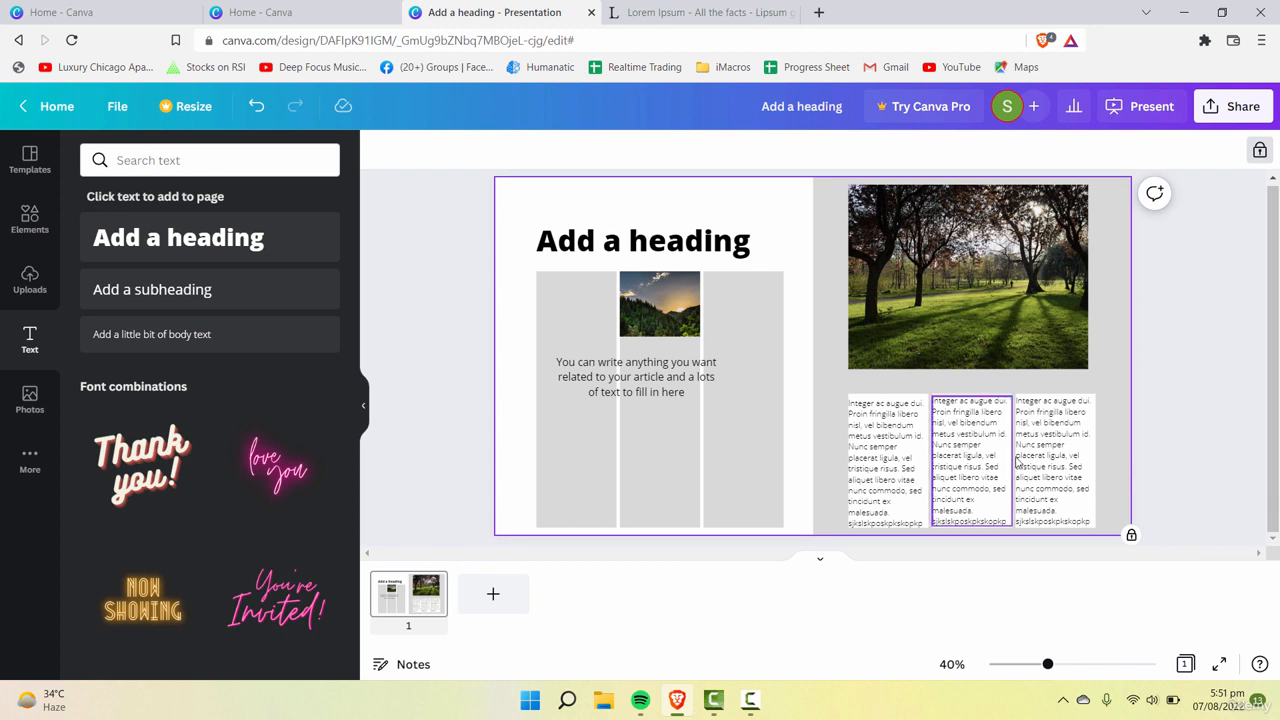
Step: Set the article text in all three white columns below the park photo to the Open Sans font
{"action": "left_click", "coordinate": [1065, 473]}
{"action": "left_click", "coordinate": [936, 488]}
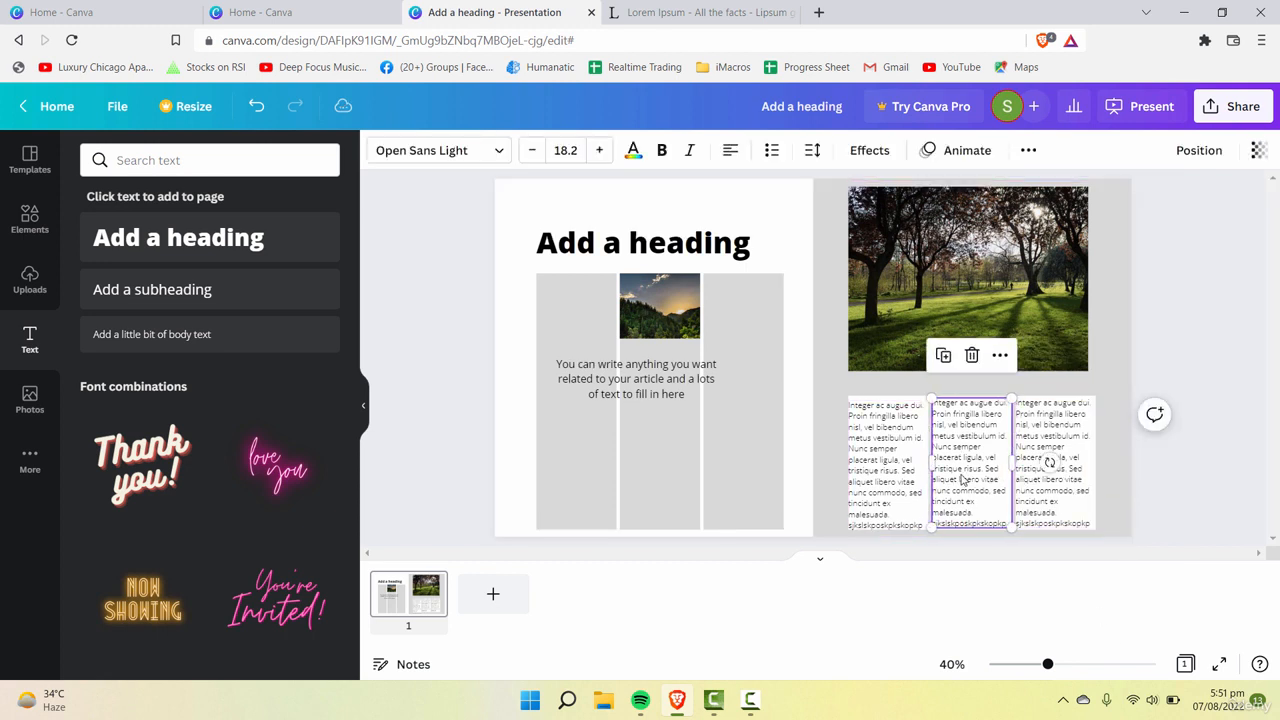
{"action": "left_click", "coordinate": [880, 470]}
{"action": "left_click_drag", "start_coordinate": [1107, 456], "coordinate": [912, 458]}
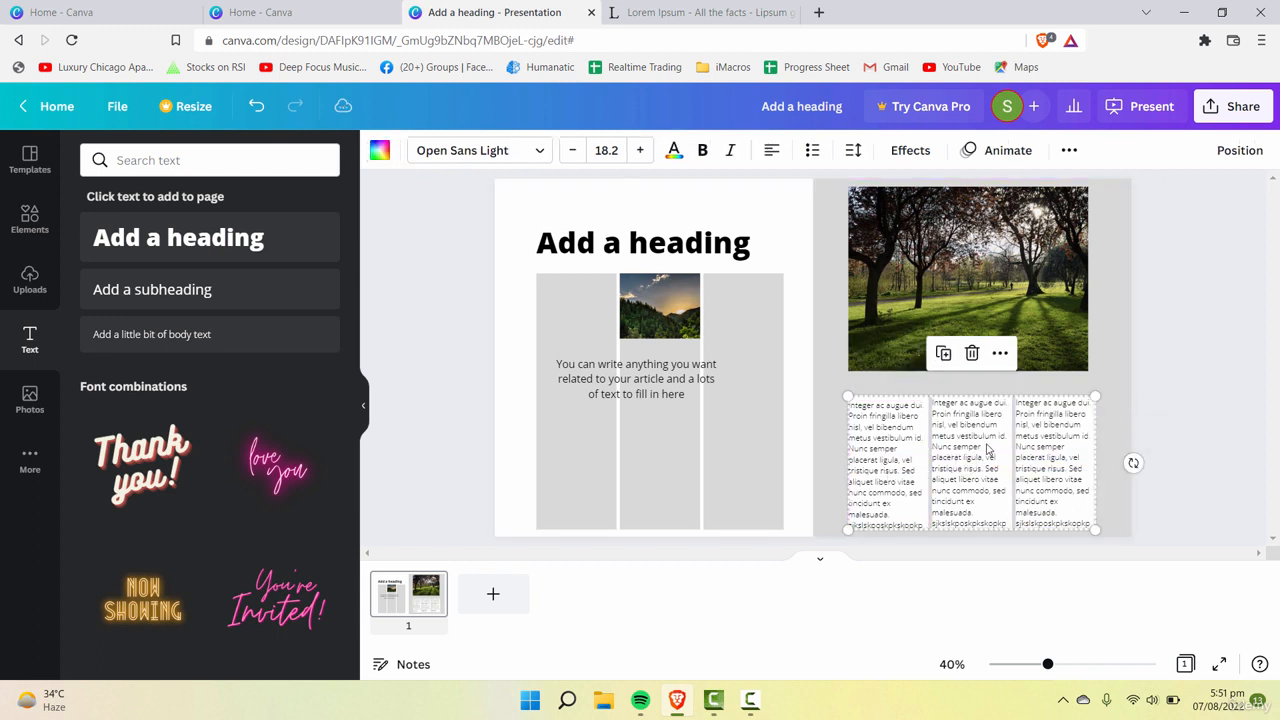
{"action": "left_click", "coordinate": [537, 155]}
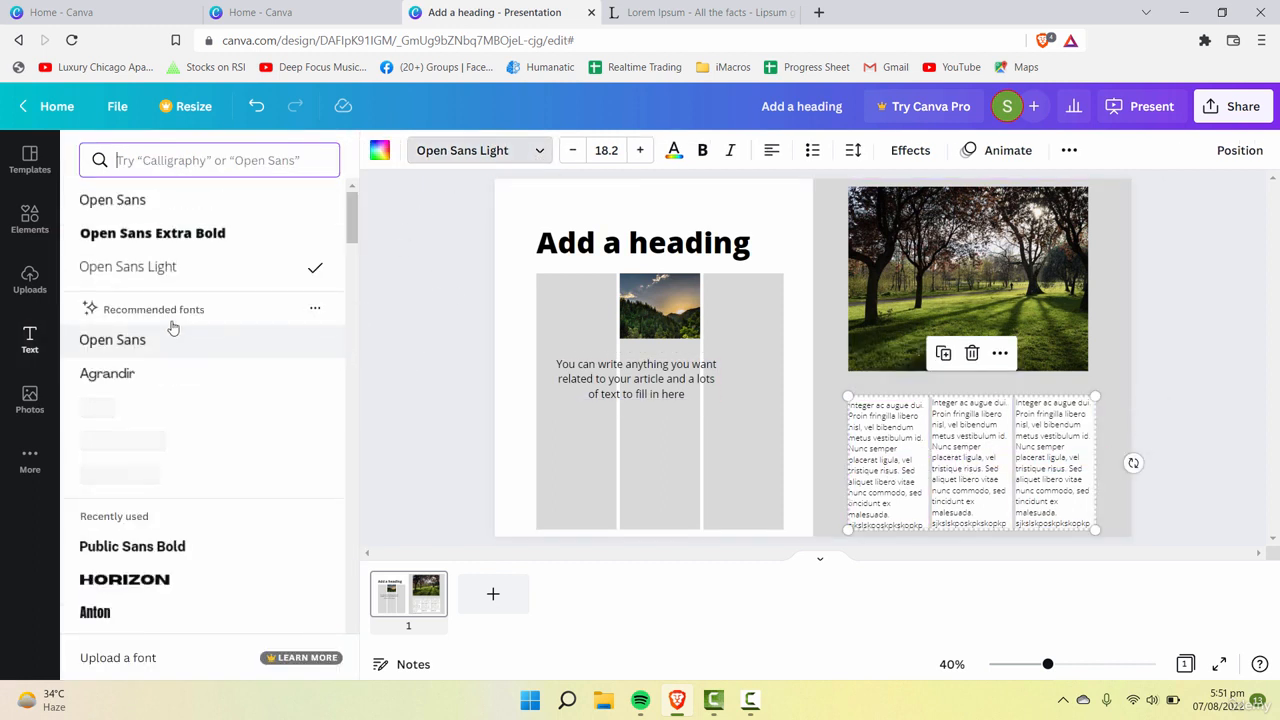
{"action": "left_click", "coordinate": [121, 205]}
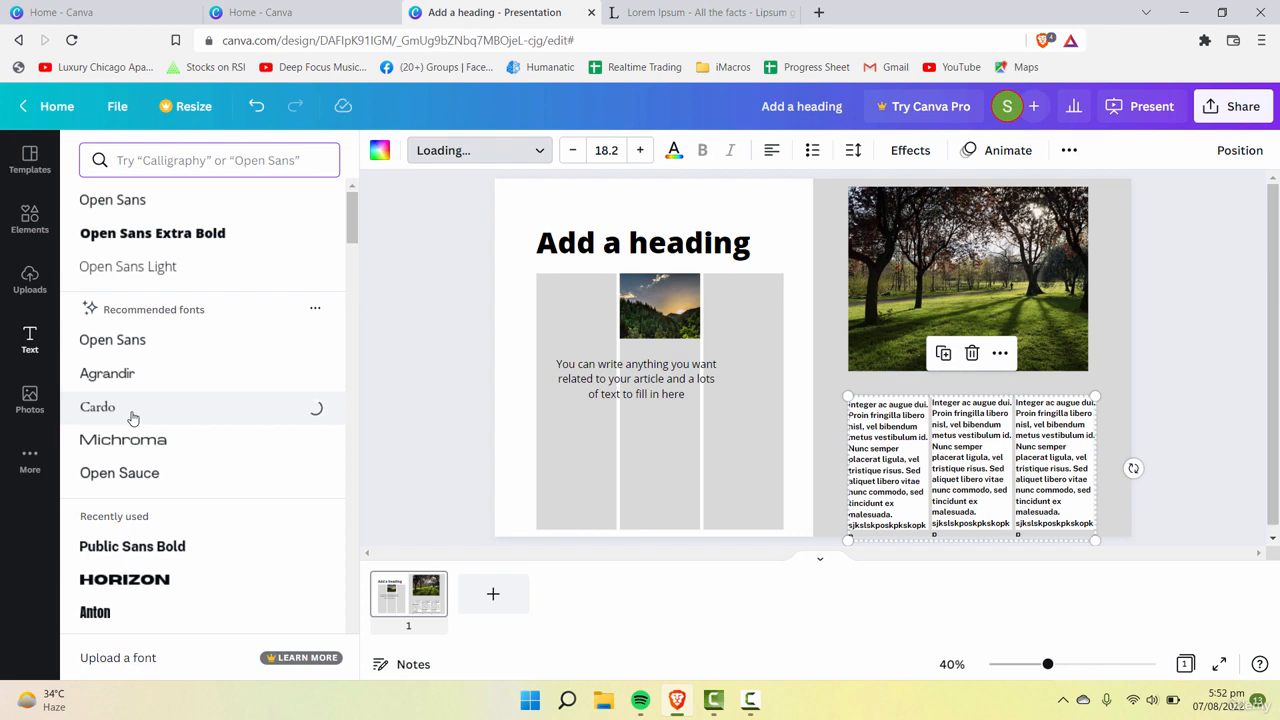
{"action": "left_click", "coordinate": [1126, 425]}
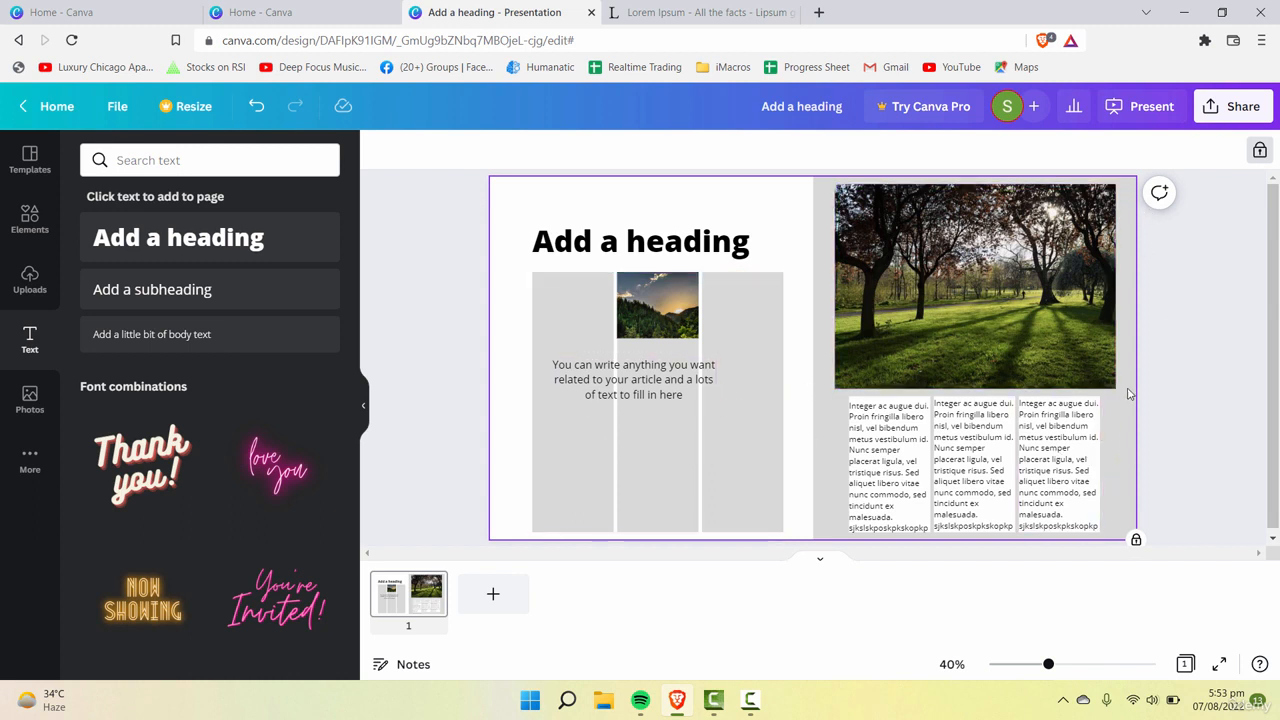
Step: Unlock the background grid and reduce the transparency value of its grey right half to the minimum
{"action": "left_click", "coordinate": [1260, 151]}
{"action": "left_click", "coordinate": [1124, 442]}
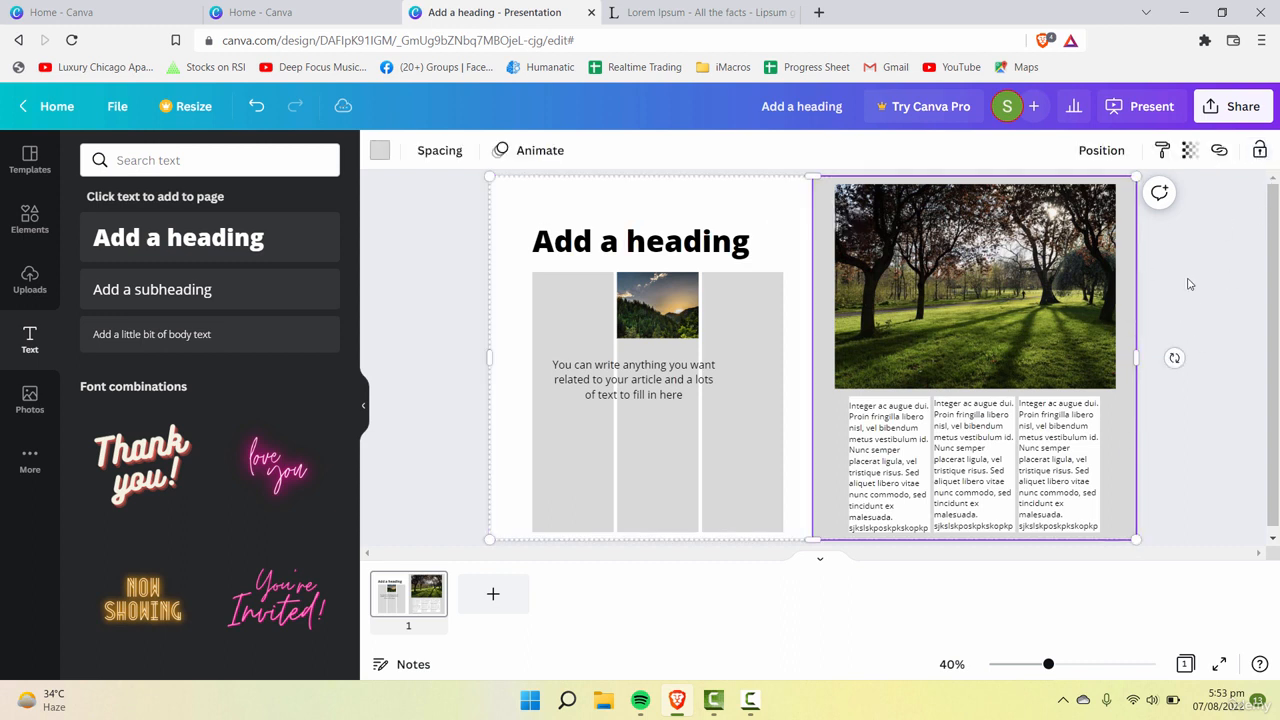
{"action": "left_click", "coordinate": [1191, 152]}
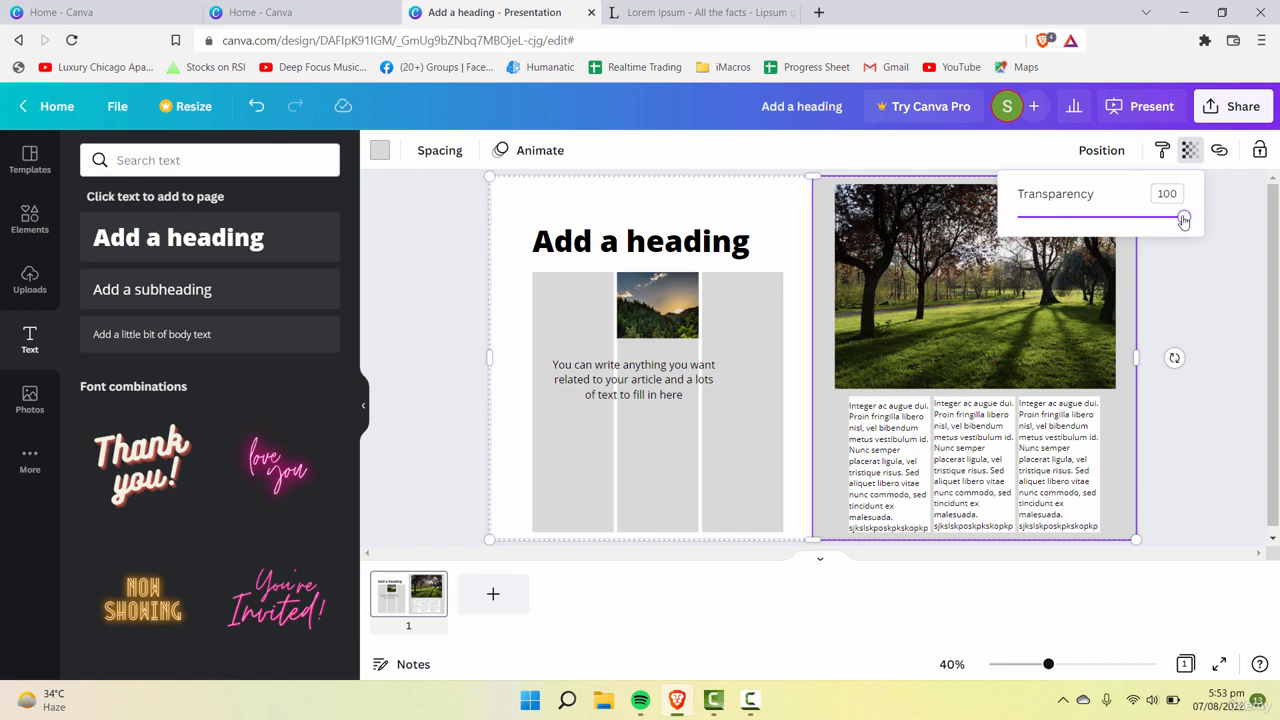
{"action": "left_click_drag", "start_coordinate": [1183, 221], "coordinate": [1018, 217]}
{"action": "left_click", "coordinate": [775, 233]}
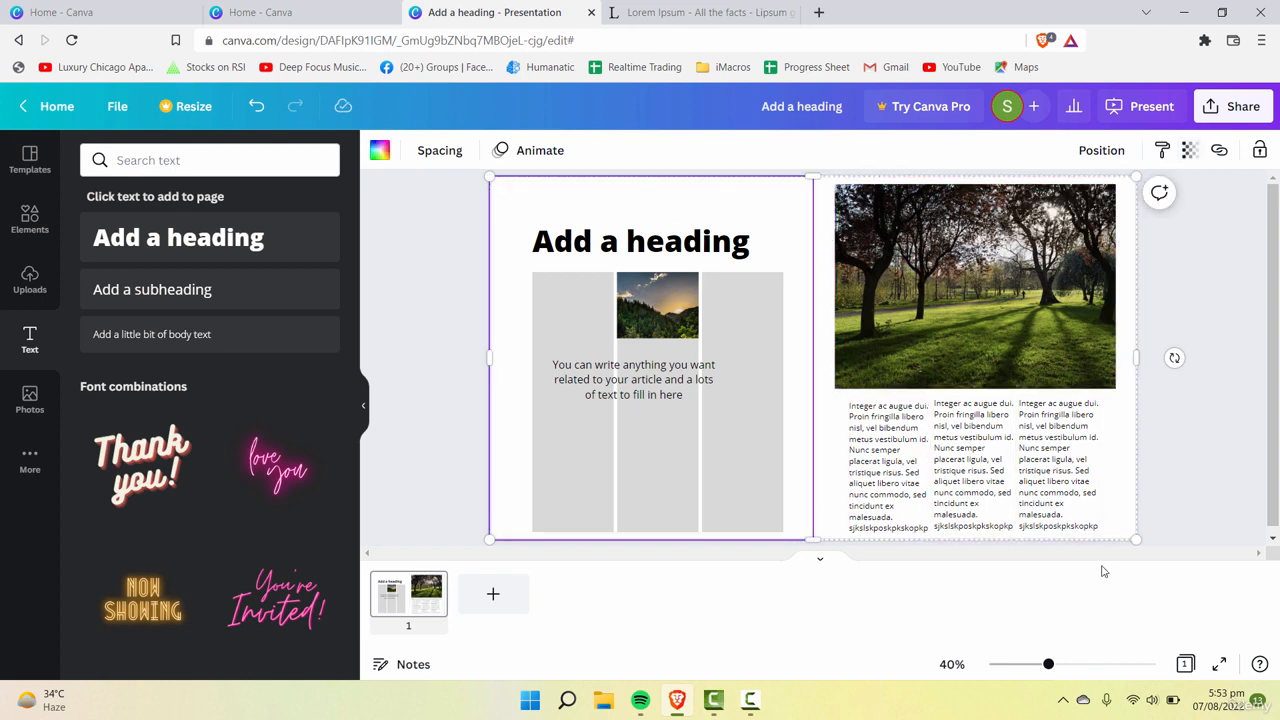
{"action": "left_click", "coordinate": [1175, 501]}
{"action": "left_click", "coordinate": [975, 450]}
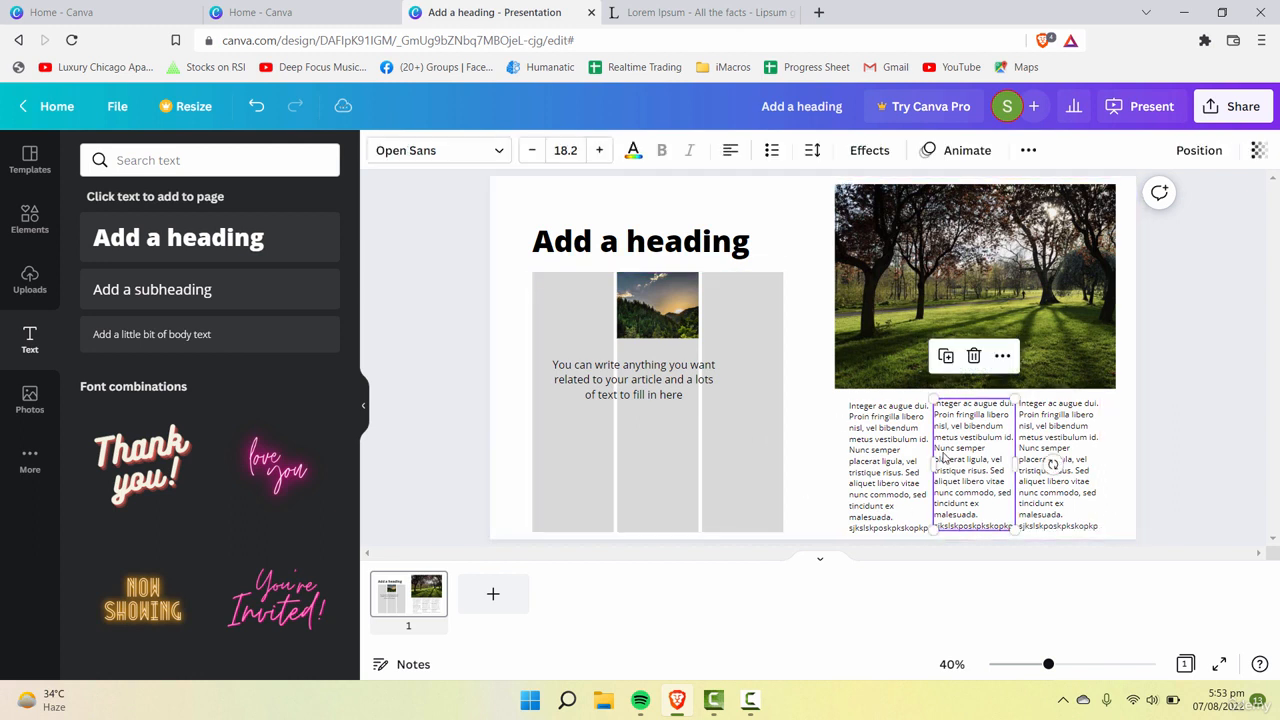
{"action": "left_click", "coordinate": [1057, 511], "text": "shift"}
{"action": "left_click", "coordinate": [961, 504]}
{"action": "left_click", "coordinate": [862, 495]}
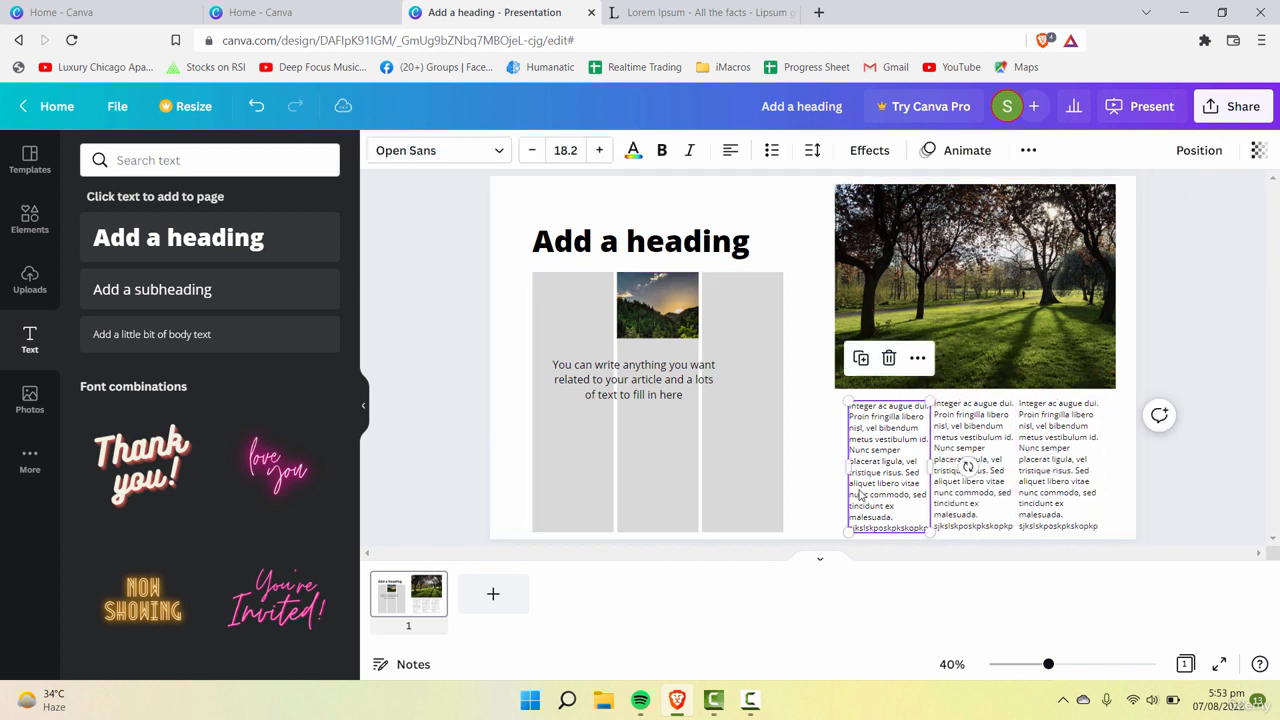
{"action": "left_click", "coordinate": [1048, 496]}
{"action": "left_click", "coordinate": [966, 486]}
{"action": "left_click", "coordinate": [882, 484]}
{"action": "left_click", "coordinate": [820, 456]}
{"action": "left_click", "coordinate": [1088, 460]}
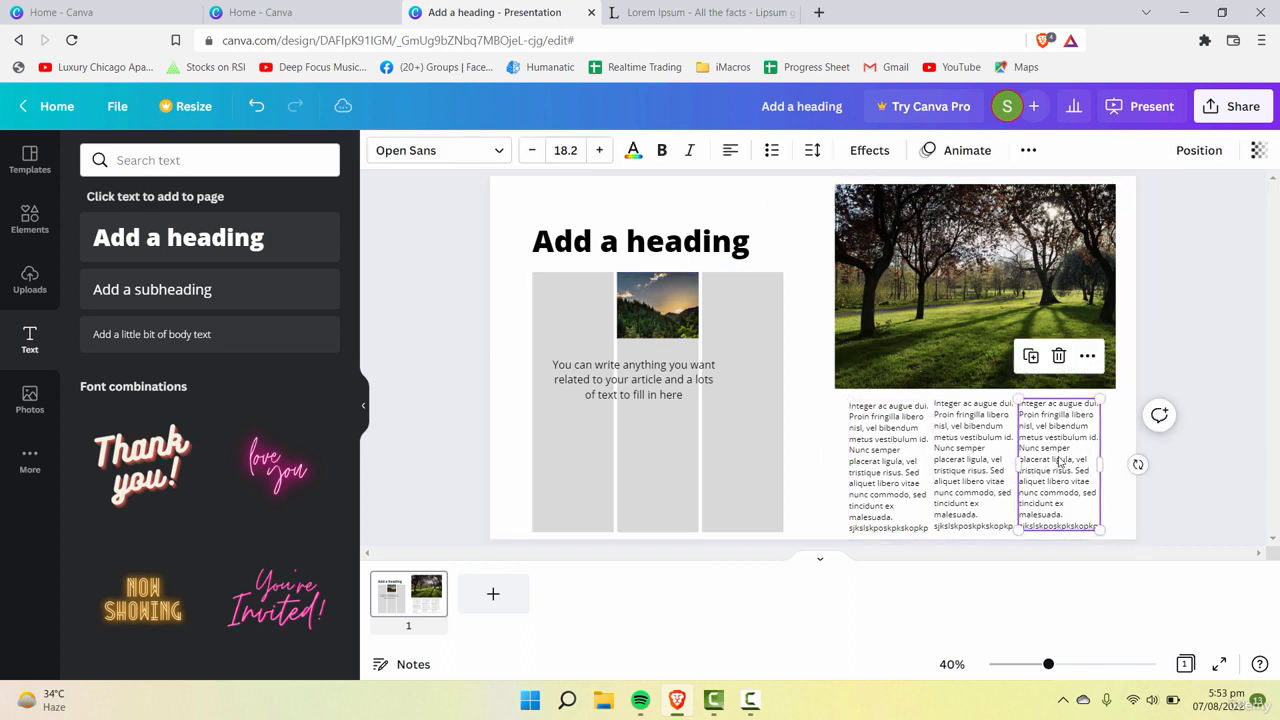
{"action": "left_click", "coordinate": [955, 475]}
{"action": "left_click", "coordinate": [904, 474]}
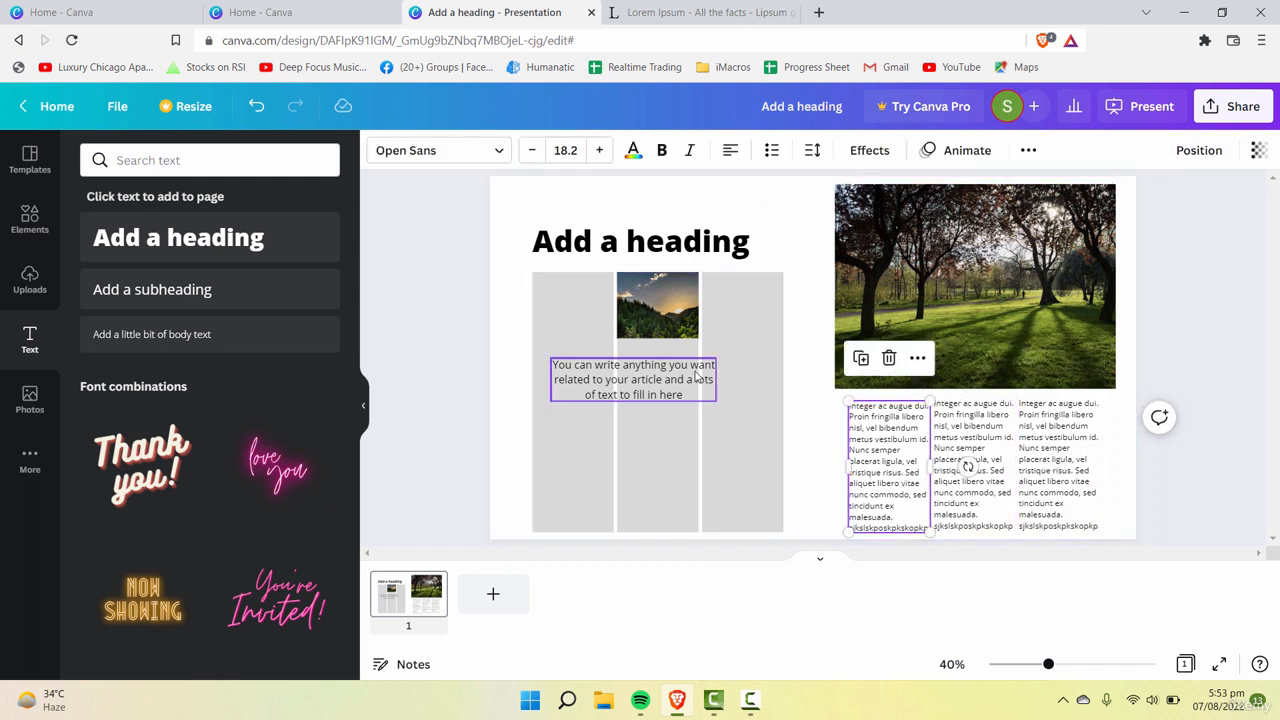
{"action": "left_click", "coordinate": [631, 371]}
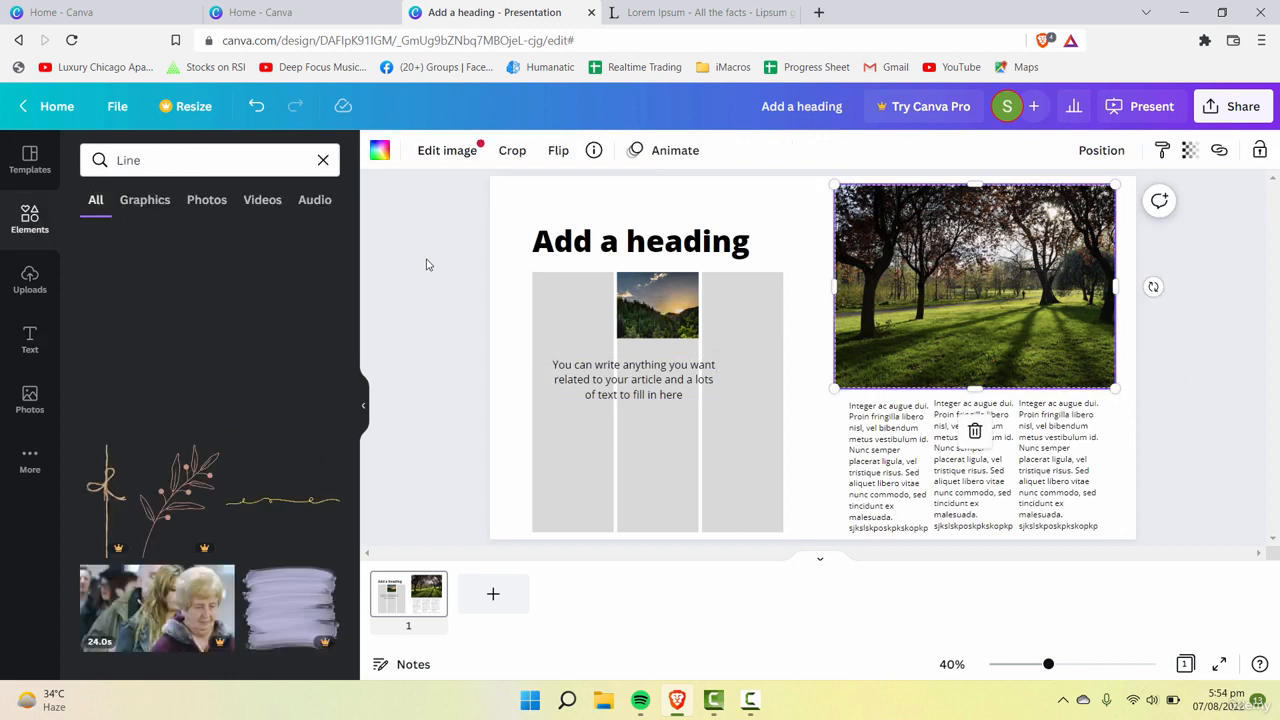
Step: Clear the Line search, shrink the heading to font size 58 and move it close to the page's upper edge
{"action": "left_click", "coordinate": [461, 277]}
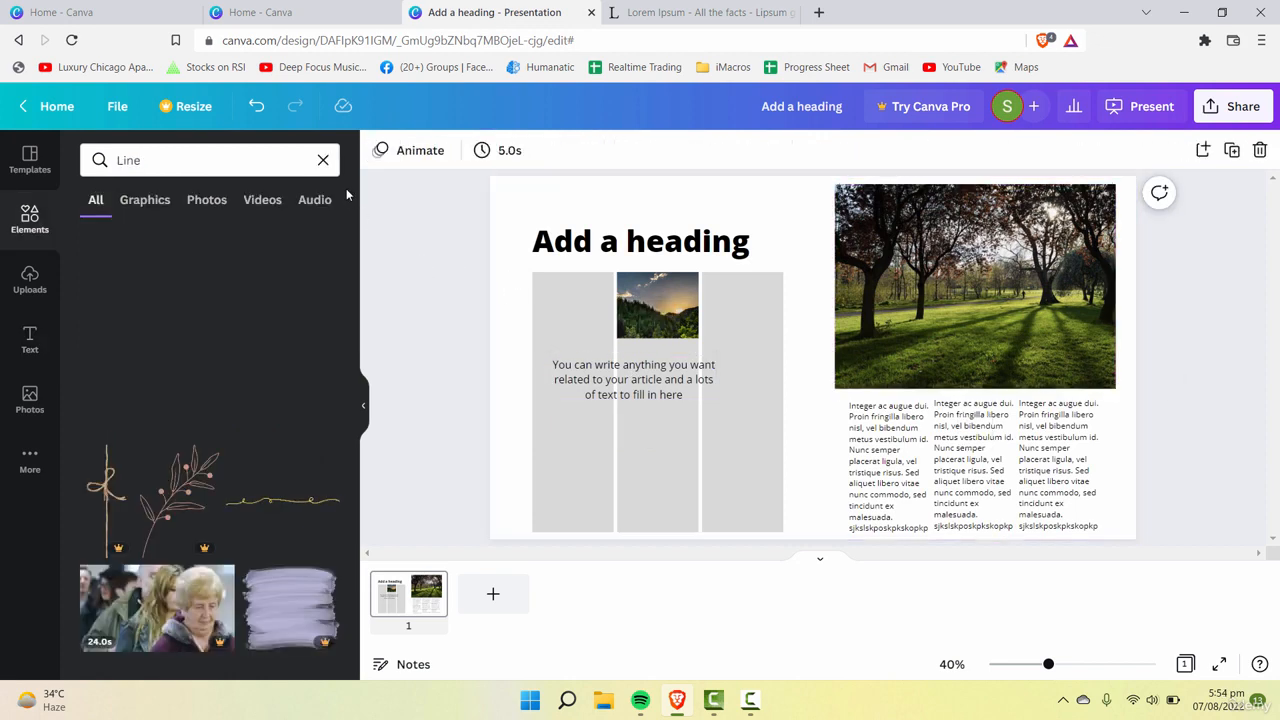
{"action": "left_click", "coordinate": [323, 160]}
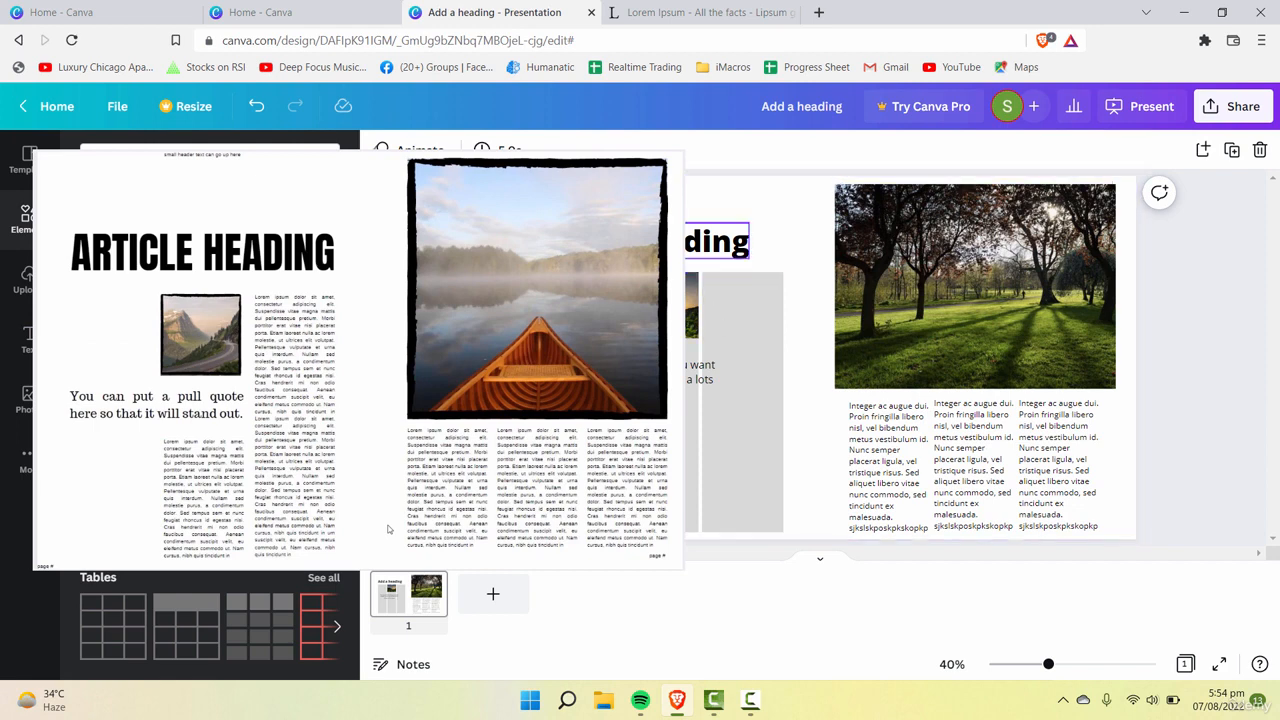
{"action": "left_click_drag", "start_coordinate": [736, 258], "coordinate": [652, 205]}
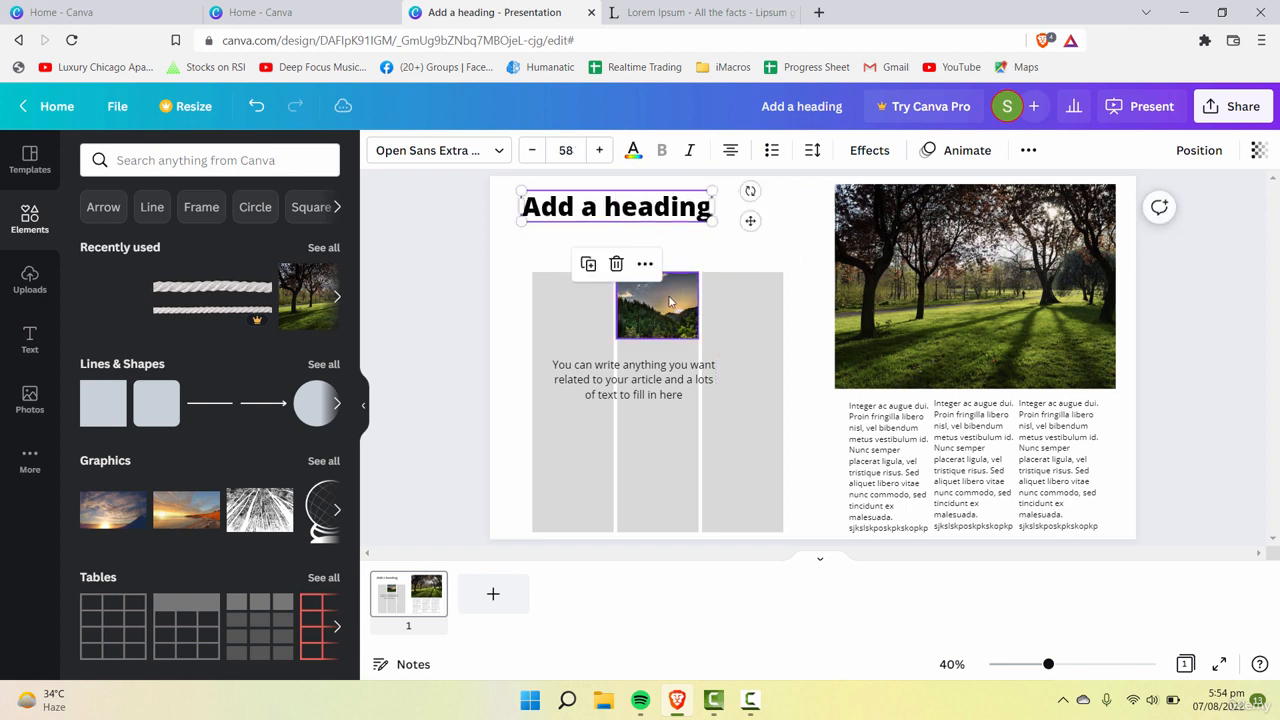
Step: Move the grey three-column grid and its forest photo up directly beneath the heading, and enlarge the photo slightly
{"action": "left_click", "coordinate": [633, 380]}
{"action": "left_click", "coordinate": [765, 368]}
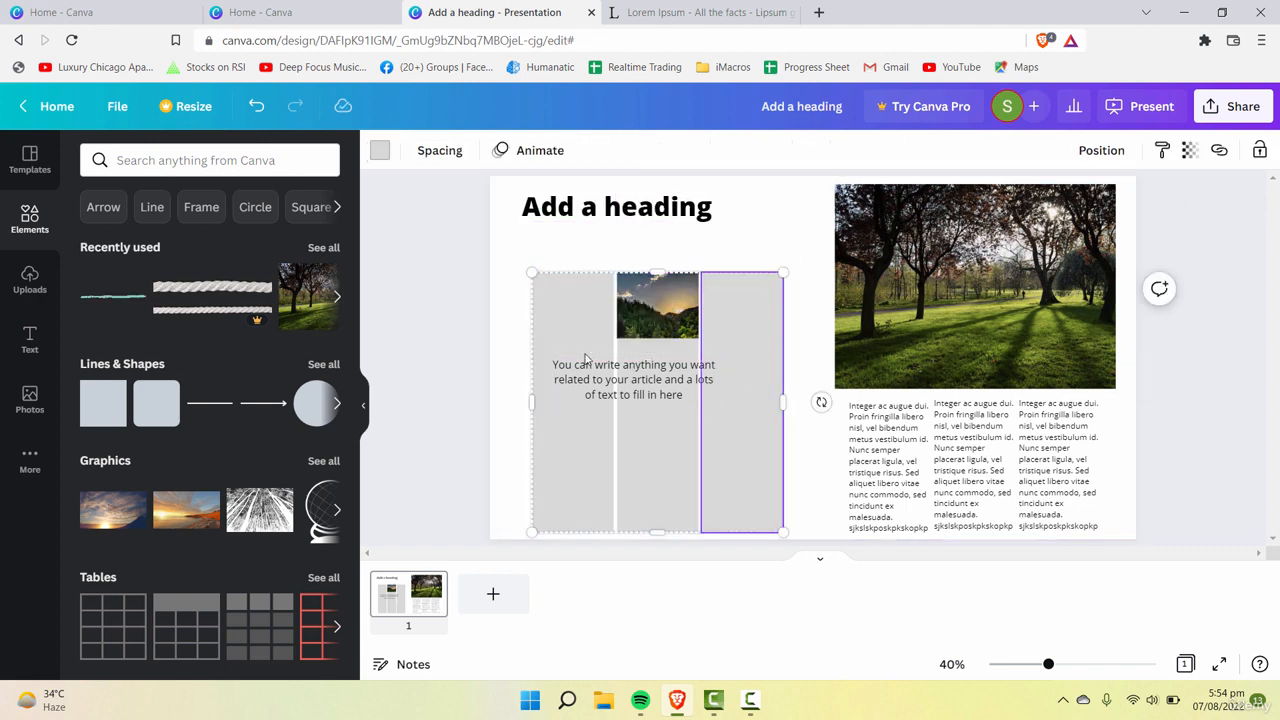
{"action": "left_click", "coordinate": [548, 303]}
{"action": "left_click", "coordinate": [614, 262]}
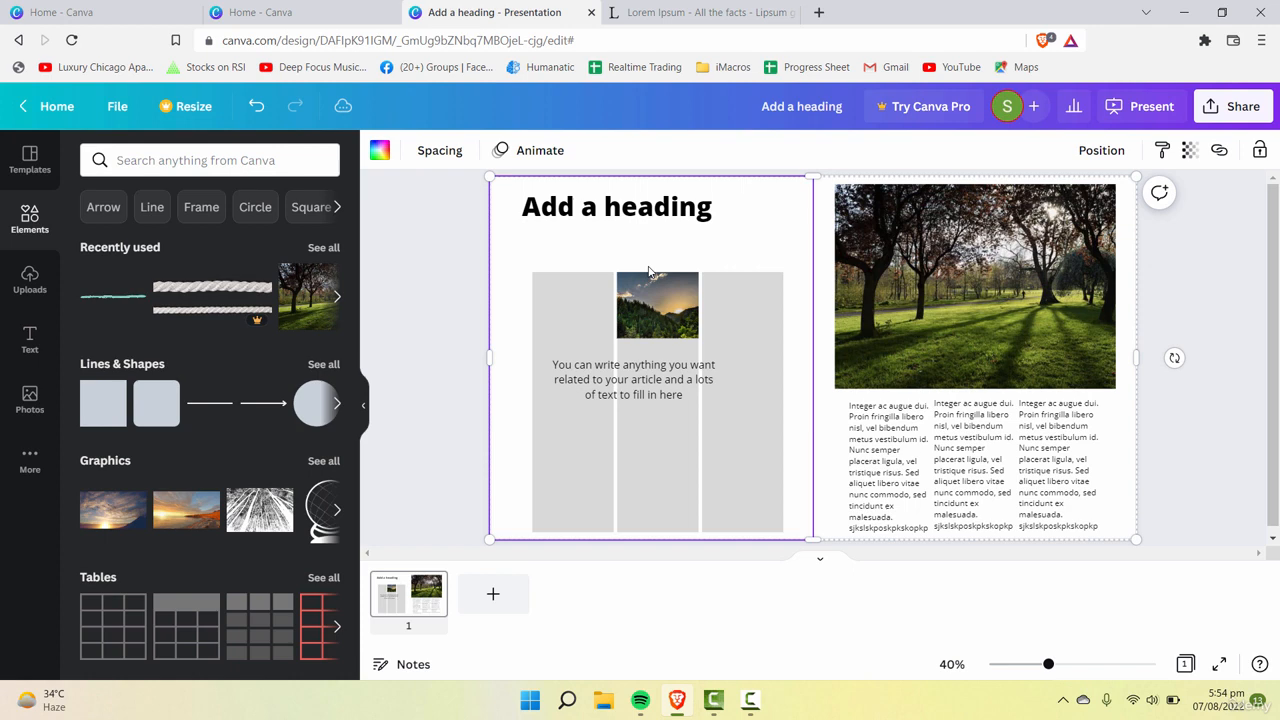
{"action": "left_click", "coordinate": [596, 309]}
{"action": "left_click_drag", "start_coordinate": [770, 298], "coordinate": [757, 262]}
{"action": "left_click_drag", "start_coordinate": [676, 310], "coordinate": [665, 272]}
{"action": "left_click", "coordinate": [634, 380]}
{"action": "left_click", "coordinate": [730, 430]}
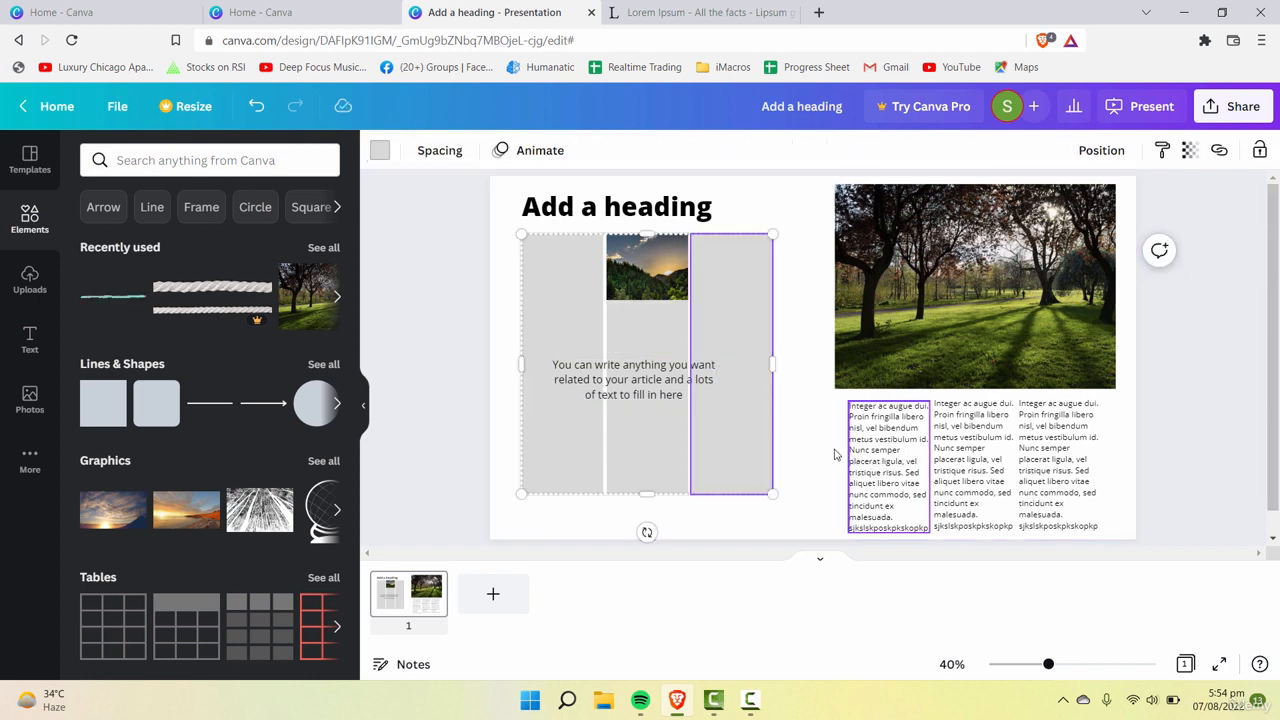
{"action": "left_click", "coordinate": [671, 291]}
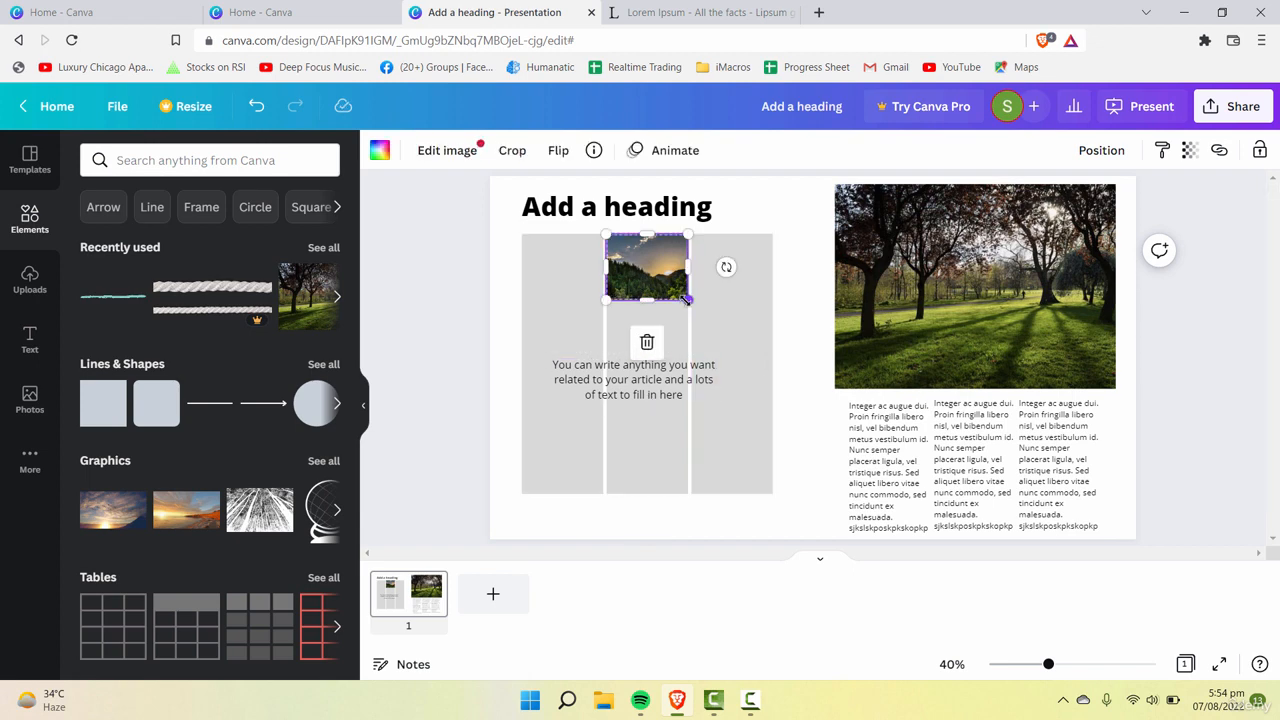
{"action": "left_click_drag", "start_coordinate": [686, 300], "coordinate": [690, 311]}
Step: Place an article text box in the third grey column, paste in the longer lorem ipsum text, and delete everything after "tortor tempus. Cras"
{"action": "left_click_drag", "start_coordinate": [853, 449], "coordinate": [688, 274]}
{"action": "left_click_drag", "start_coordinate": [771, 358], "coordinate": [762, 537]}
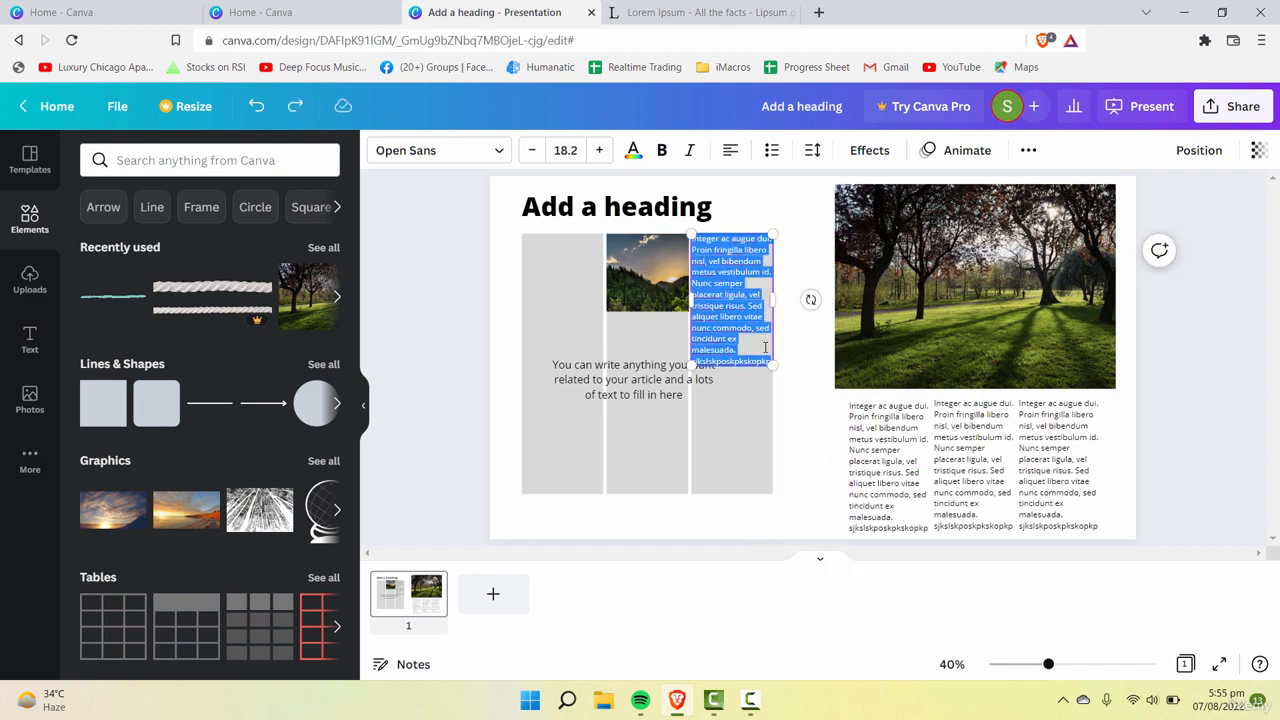
{"action": "key", "text": "ctrl+v"}
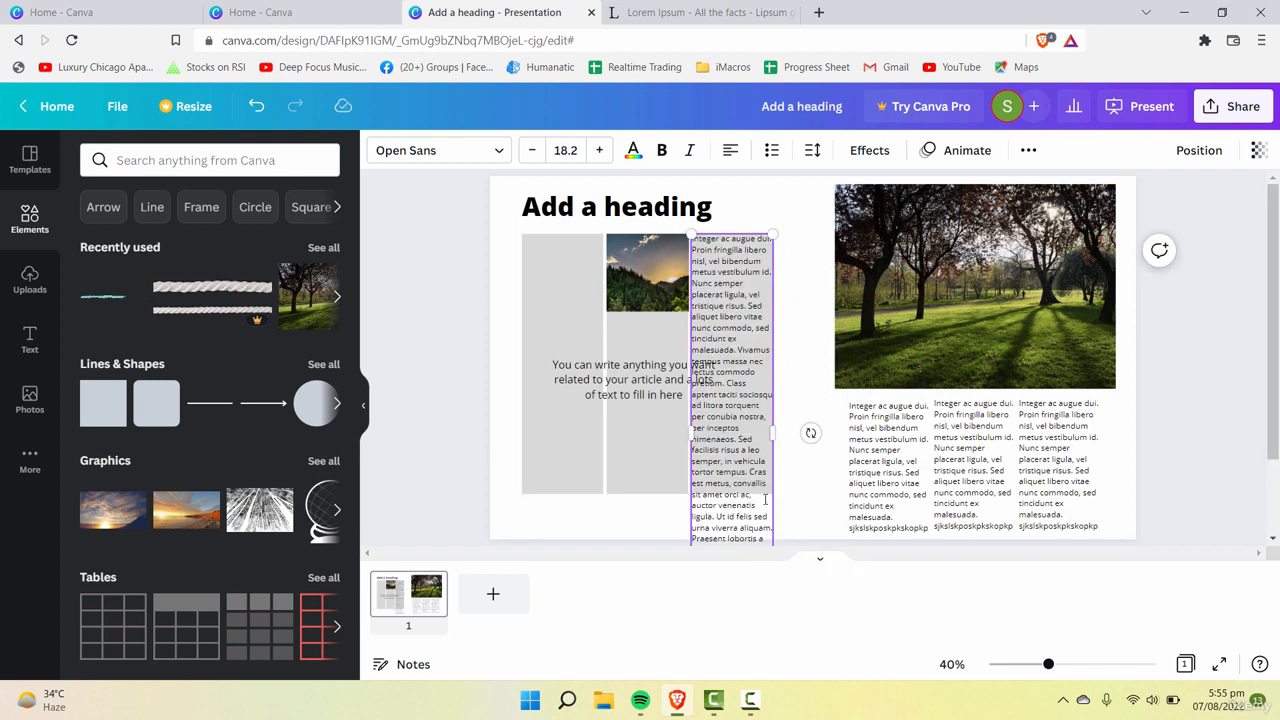
{"action": "scroll", "coordinate": [765, 499], "scroll_direction": "down", "scroll_amount": 2}
{"action": "left_click_drag", "start_coordinate": [766, 530], "coordinate": [706, 386]}
{"action": "key", "text": "BackSpace"}
Step: Shorten the grey three-column grid so it ends just below the third column's text
{"action": "left_click", "coordinate": [631, 398]}
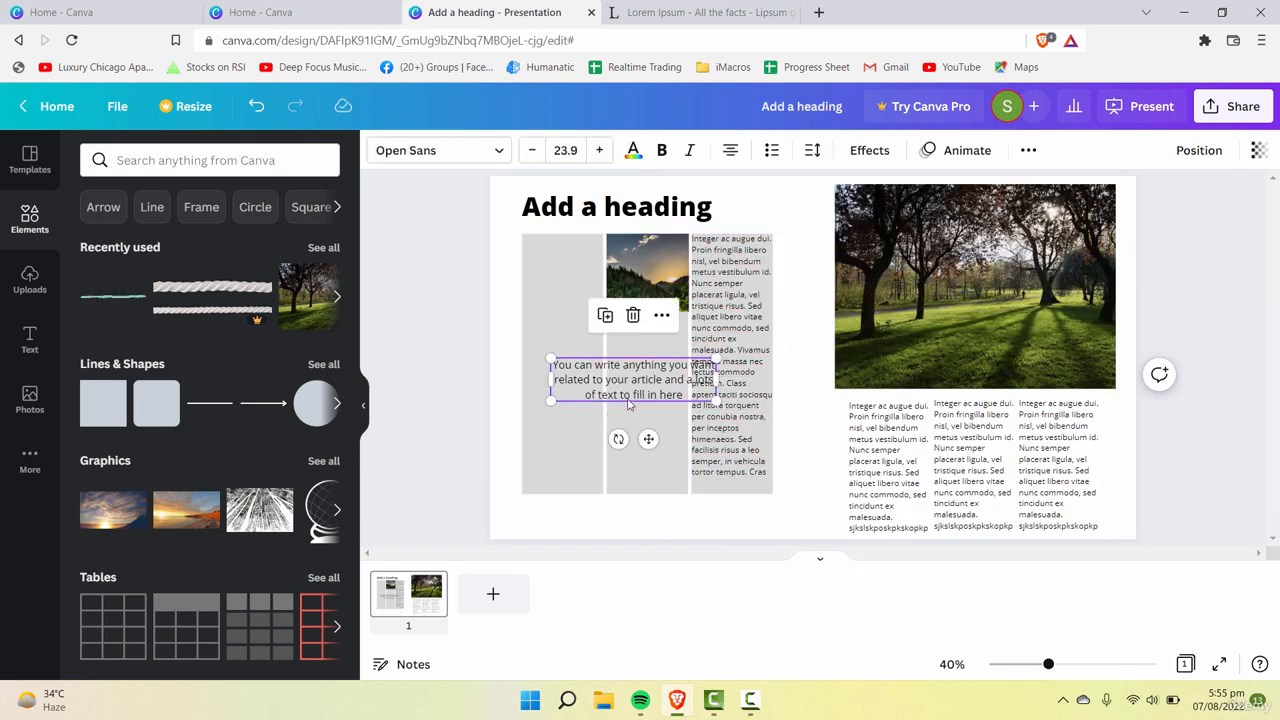
{"action": "left_click", "coordinate": [655, 487]}
{"action": "left_click_drag", "start_coordinate": [652, 494], "coordinate": [680, 482]}
{"action": "left_click", "coordinate": [650, 394]}
{"action": "key", "text": "Delete"}
{"action": "key", "text": "ctrl+z"}
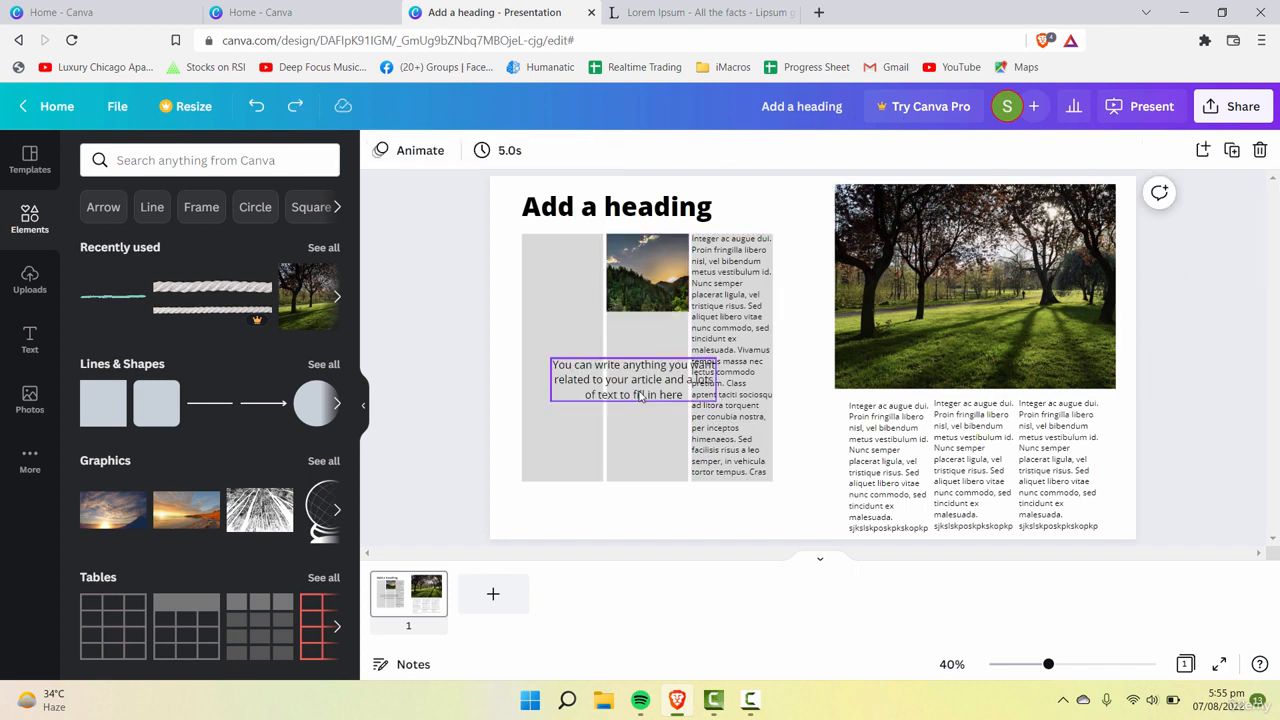
Step: Search the elements for "gri" and open the suggested Grids collection
{"action": "left_click", "coordinate": [168, 172]}
{"action": "type", "text": "gri"}
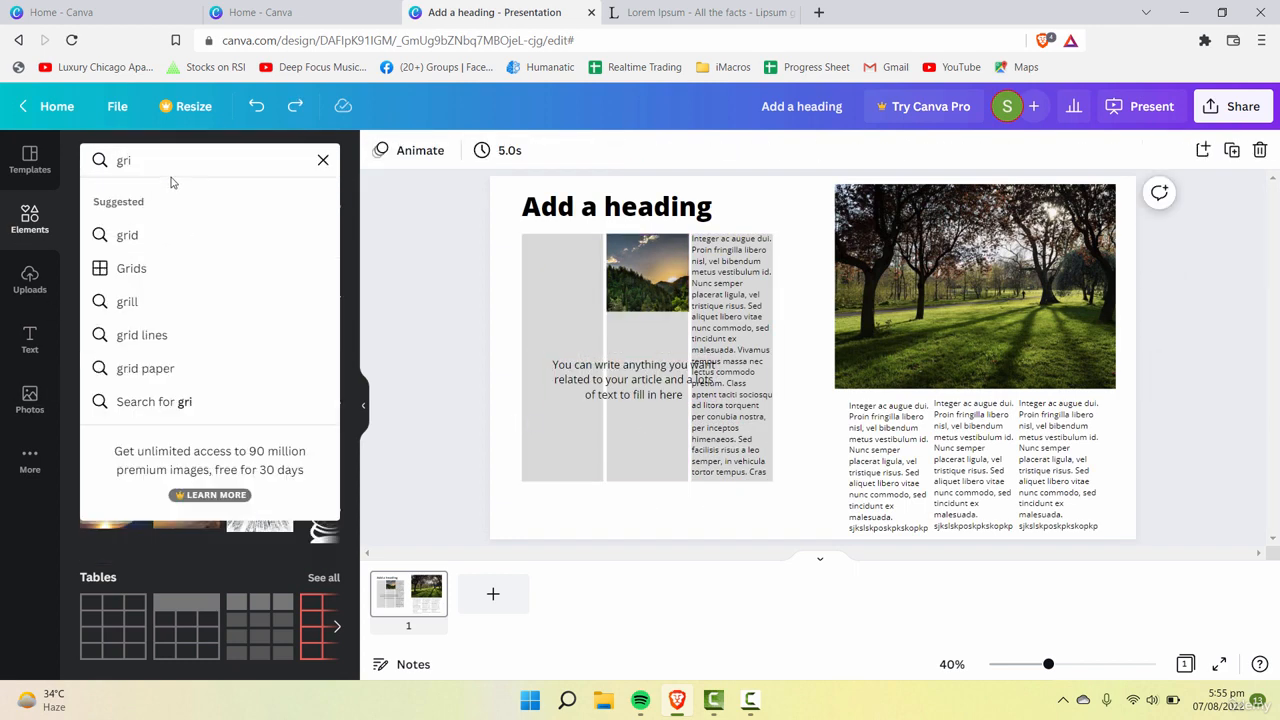
{"action": "left_click", "coordinate": [131, 268]}
{"action": "left_click_drag", "start_coordinate": [125, 240], "coordinate": [735, 450]}
{"action": "key", "text": "ctrl+z"}
{"action": "left_click_drag", "start_coordinate": [137, 250], "coordinate": [557, 228]}
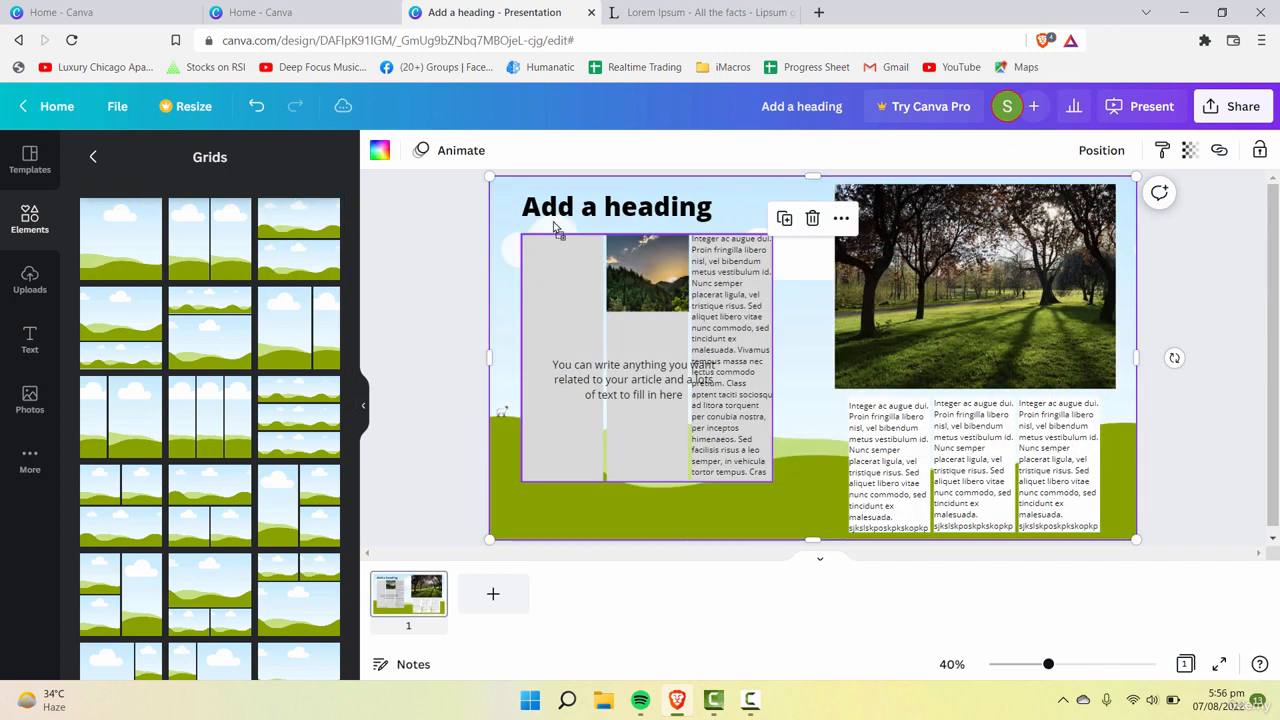
{"action": "key", "text": "ctrl+z"}
{"action": "left_click_drag", "start_coordinate": [134, 252], "coordinate": [503, 368]}
{"action": "key", "text": "ctrl+z"}
{"action": "key", "text": "ctrl+z"}
{"action": "left_click_drag", "start_coordinate": [113, 276], "coordinate": [850, 346]}
{"action": "key", "text": "ctrl+z"}
{"action": "left_click_drag", "start_coordinate": [118, 252], "coordinate": [405, 425]}
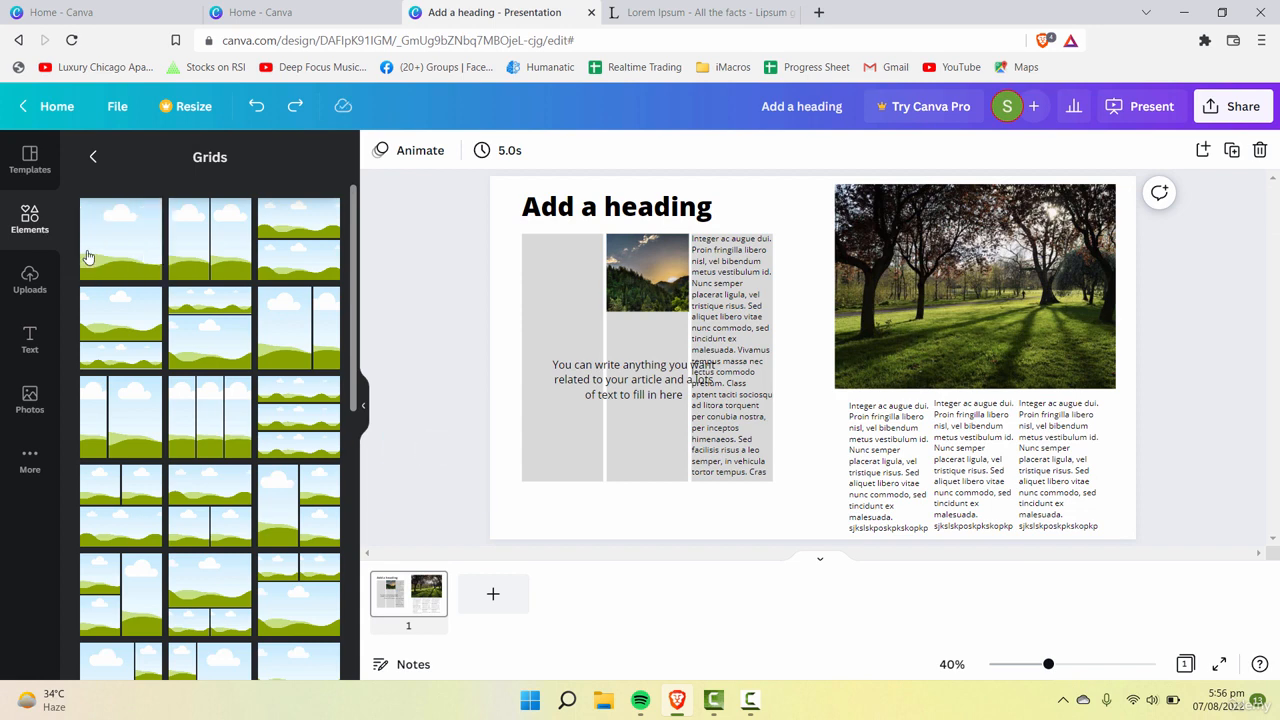
{"action": "left_click", "coordinate": [150, 272]}
{"action": "left_click_drag", "start_coordinate": [726, 220], "coordinate": [686, 220]}
{"action": "key", "text": "ctrl+z"}
{"action": "key", "text": "ctrl+z"}
Step: Add a single-cell grid, shrink it into a block over the left page's columns, bring it to the front and colour it white
{"action": "left_click", "coordinate": [146, 256]}
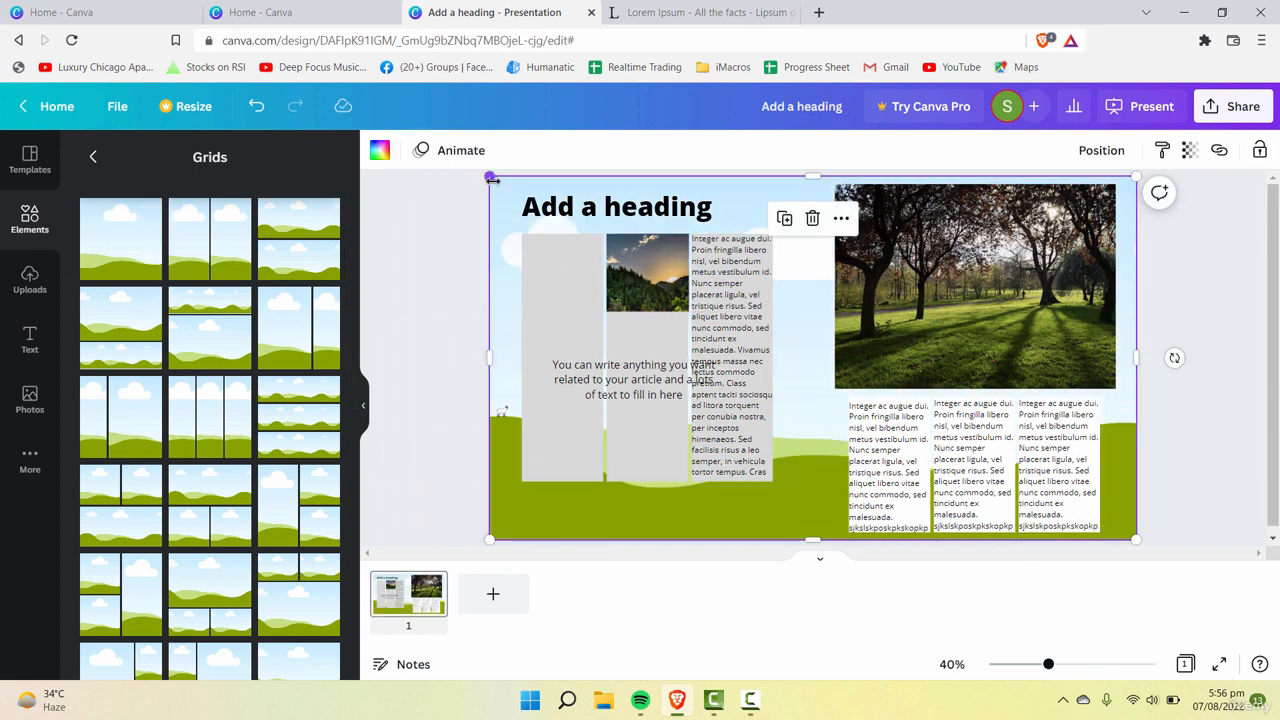
{"action": "left_click_drag", "start_coordinate": [491, 178], "coordinate": [578, 387]}
{"action": "right_click", "coordinate": [820, 438]}
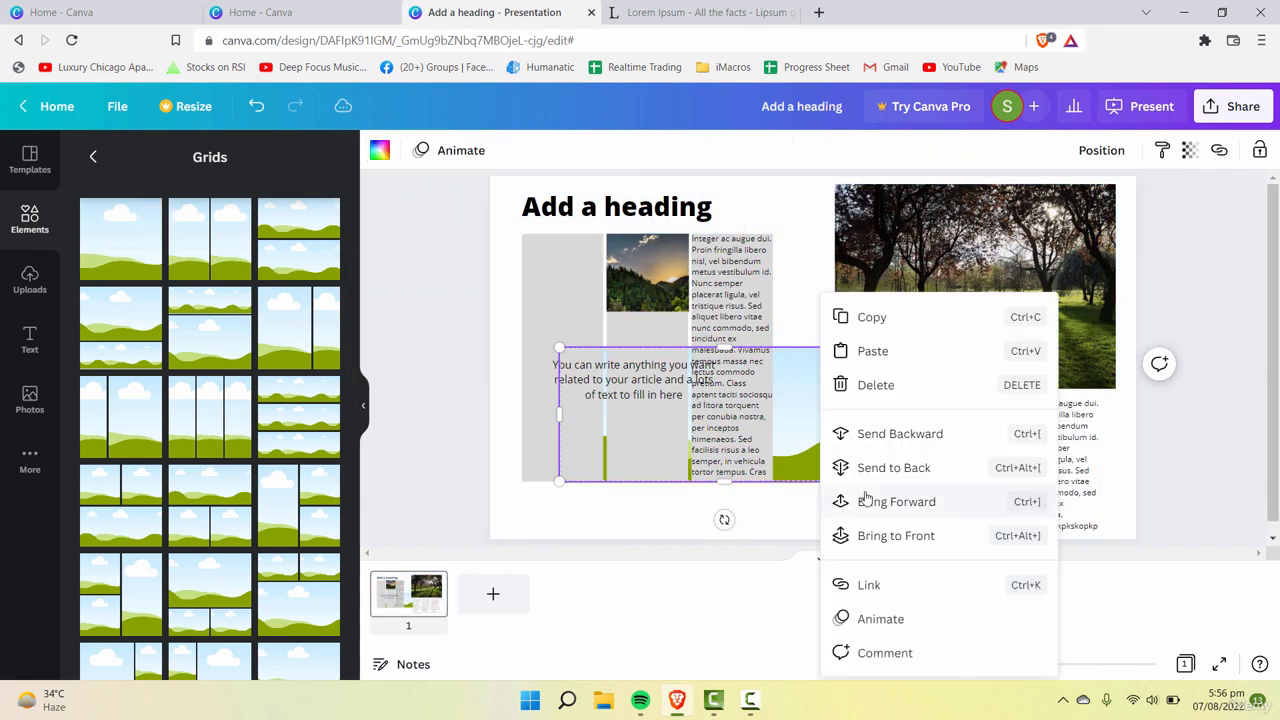
{"action": "left_click", "coordinate": [908, 533]}
{"action": "left_click_drag", "start_coordinate": [796, 399], "coordinate": [760, 466]}
{"action": "left_click", "coordinate": [380, 150]}
{"action": "left_click", "coordinate": [239, 241]}
Step: Move the "You can write anything you want" text lower across the first two grey columns and change the stacking order there
{"action": "left_click_drag", "start_coordinate": [636, 368], "coordinate": [608, 434]}
{"action": "right_click", "coordinate": [636, 461]}
{"action": "left_click", "coordinate": [706, 535]}
{"action": "left_click", "coordinate": [705, 511]}
{"action": "left_click", "coordinate": [715, 507]}
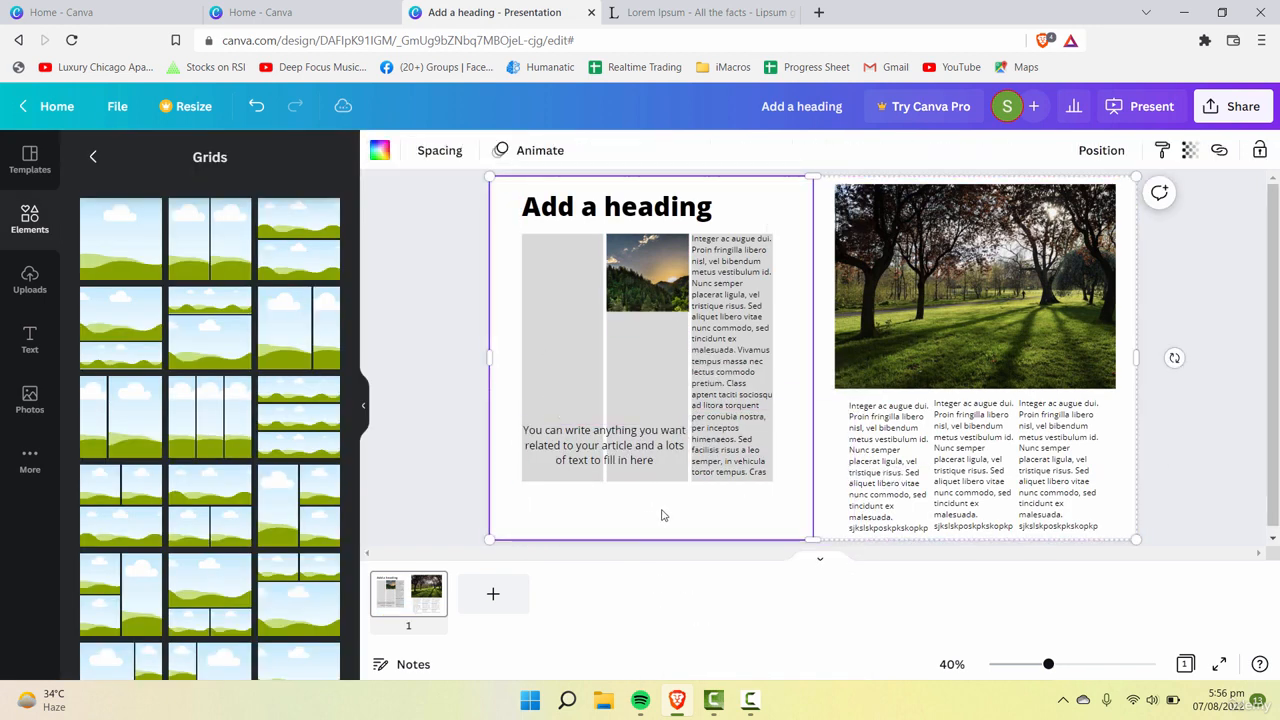
Step: Move and resize the white block to span the first two grey columns just beneath the forest photo
{"action": "left_click_drag", "start_coordinate": [661, 515], "coordinate": [654, 386]}
{"action": "left_click_drag", "start_coordinate": [831, 431], "coordinate": [700, 387]}
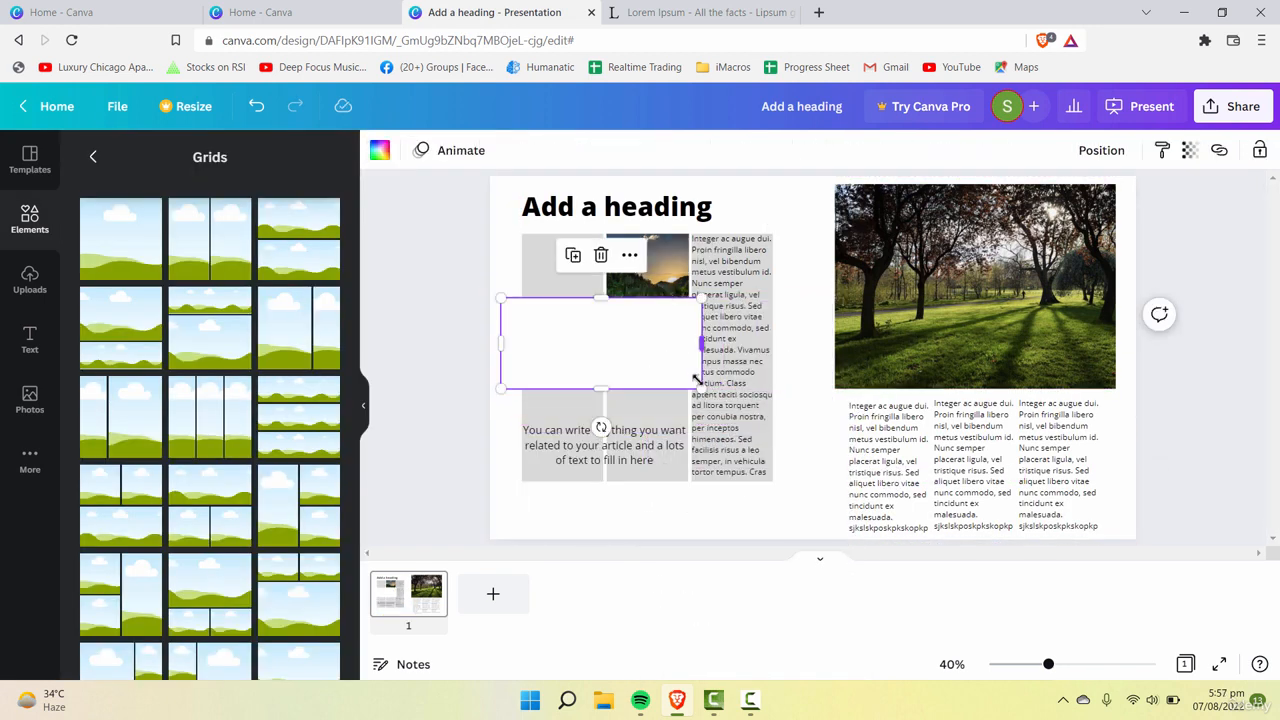
{"action": "left_click_drag", "start_coordinate": [581, 381], "coordinate": [591, 381]}
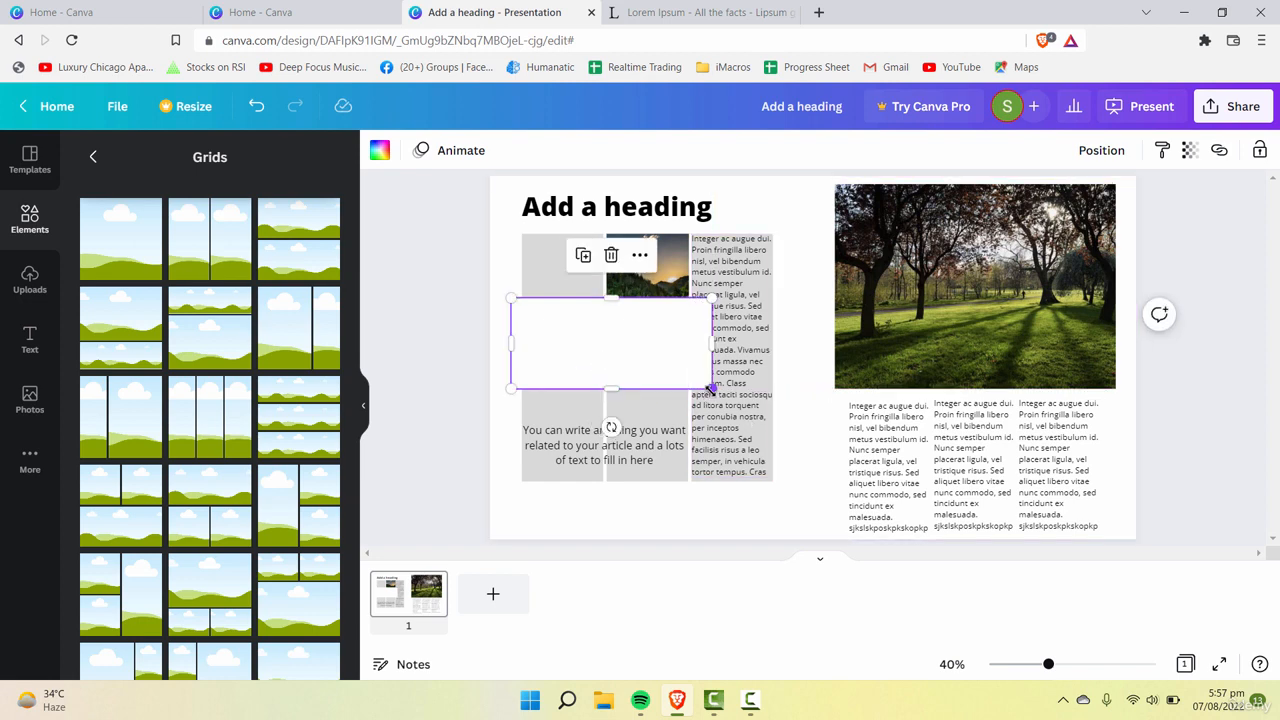
{"action": "left_click_drag", "start_coordinate": [712, 388], "coordinate": [680, 348]}
{"action": "left_click_drag", "start_coordinate": [632, 330], "coordinate": [686, 370]}
Step: Move the "You can write anything you want" text onto the white block and send the block to the back
{"action": "left_click_drag", "start_coordinate": [590, 445], "coordinate": [576, 353]}
{"action": "right_click", "coordinate": [577, 356]}
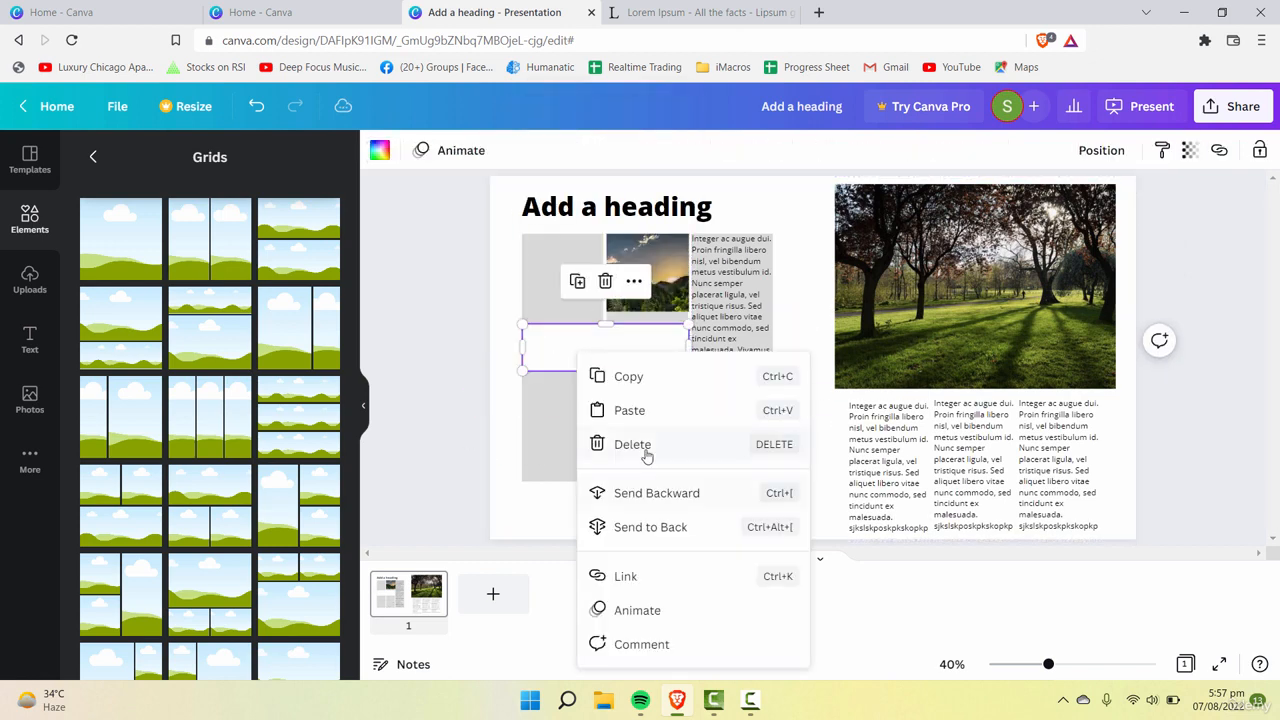
{"action": "left_click", "coordinate": [646, 525]}
Step: Place a copy of the right page's first-column article text in the middle grey column below the pull-quote text
{"action": "left_click", "coordinate": [513, 426]}
{"action": "left_click", "coordinate": [641, 425]}
{"action": "left_click", "coordinate": [899, 465]}
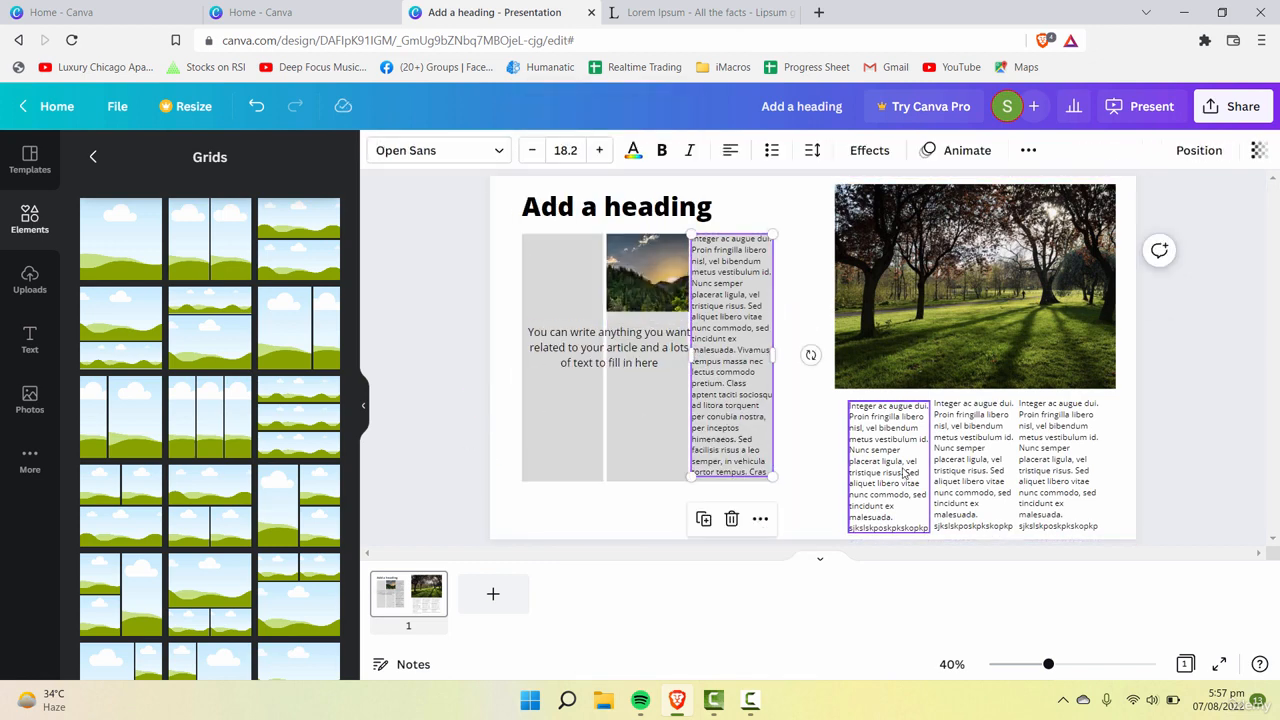
{"action": "left_click_drag", "start_coordinate": [899, 465], "coordinate": [656, 449]}
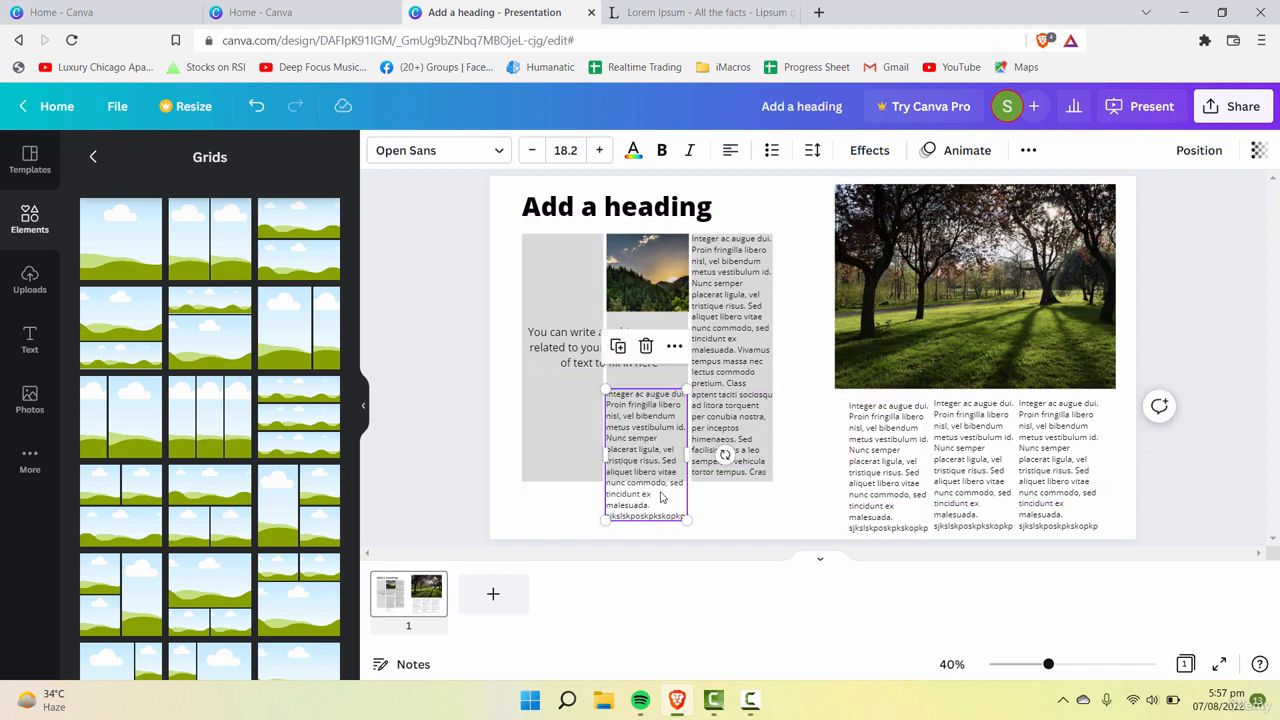
Step: Trim the article text in the middle grey column to end at "aliquet libero vitae", within the column's lower edge
{"action": "left_click", "coordinate": [677, 510]}
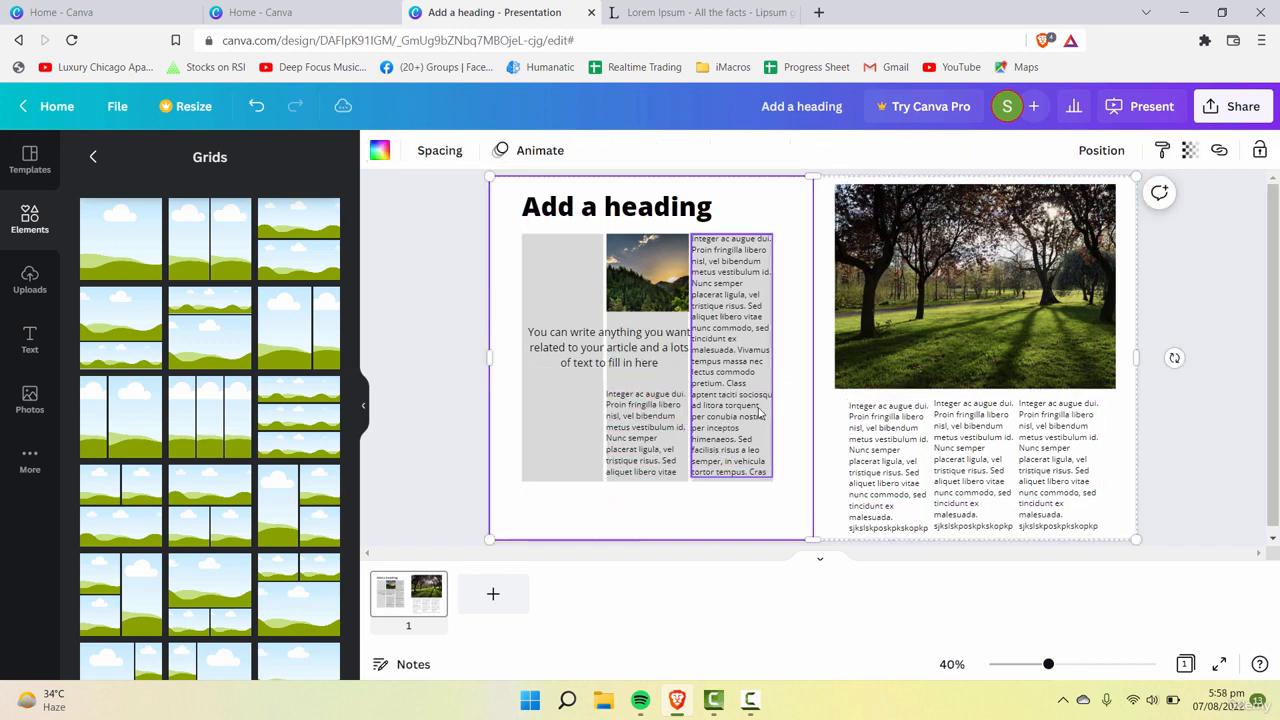
{"action": "left_click", "coordinate": [709, 351]}
{"action": "left_click", "coordinate": [823, 366]}
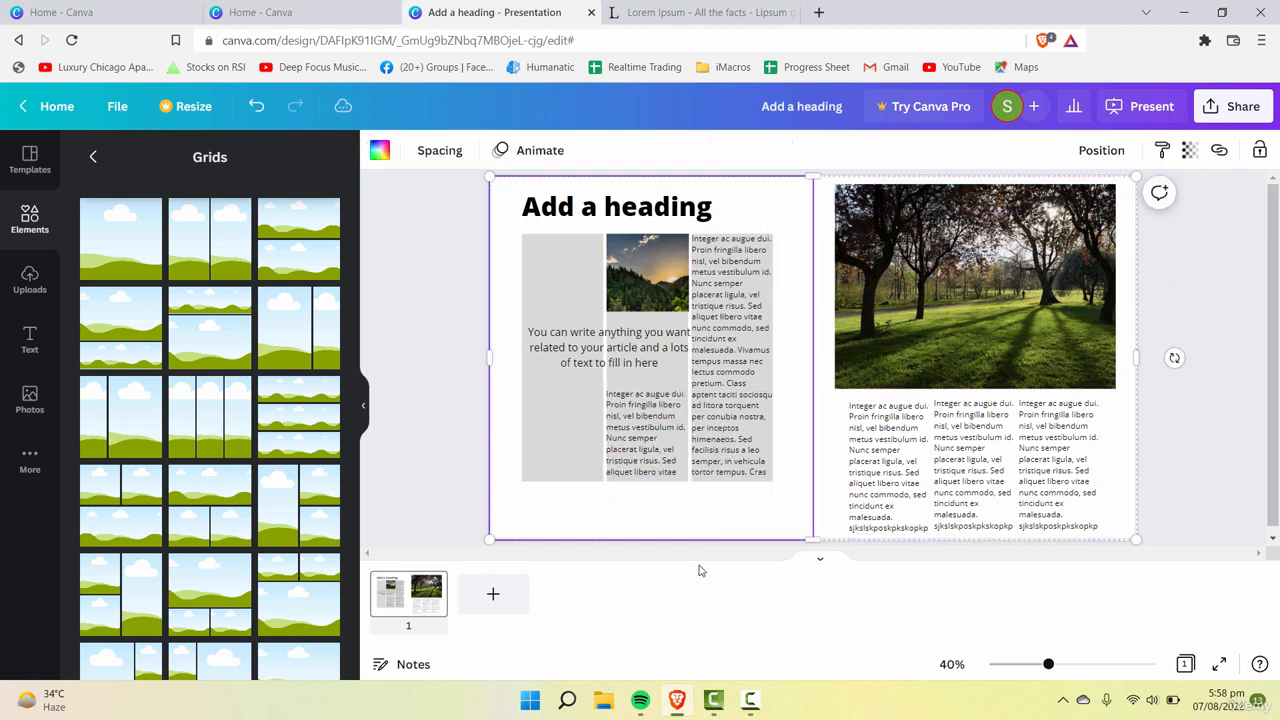
{"action": "key", "text": "ctrl+z"}
{"action": "left_click", "coordinate": [801, 391]}
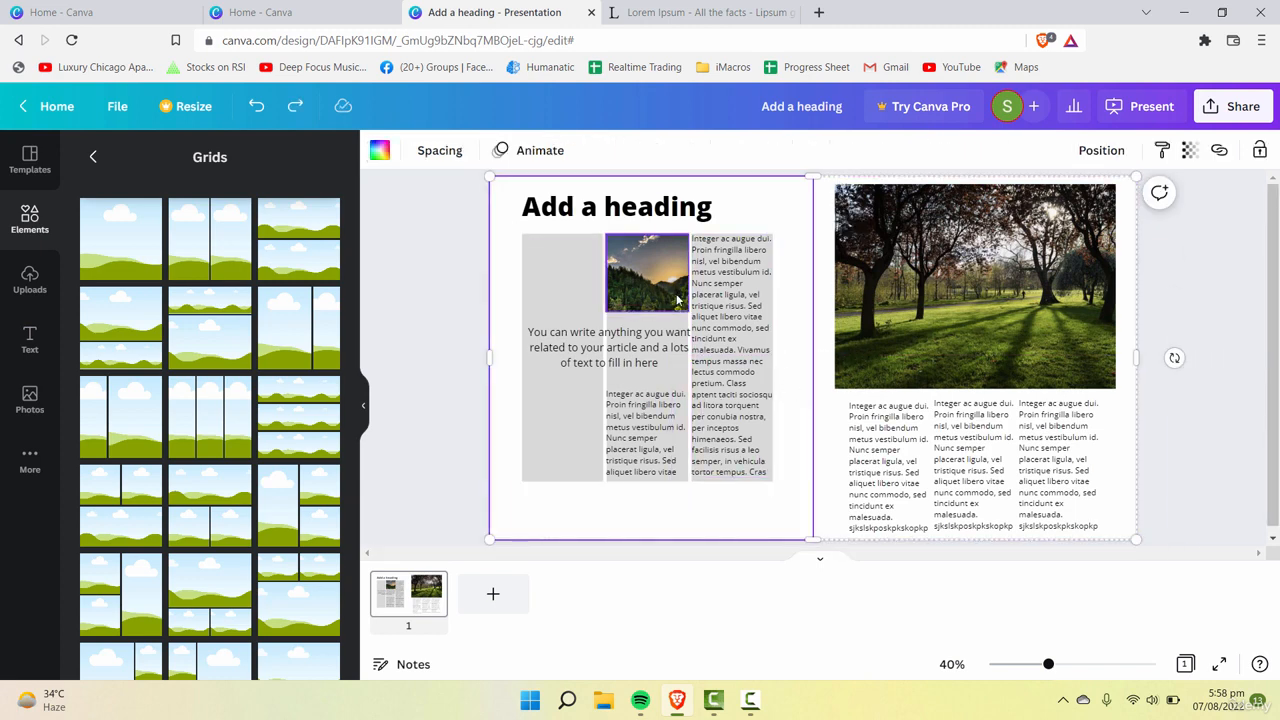
Step: Make the grey three-column grid behind the left page's text and photo fully transparent
{"action": "left_click", "coordinate": [582, 294]}
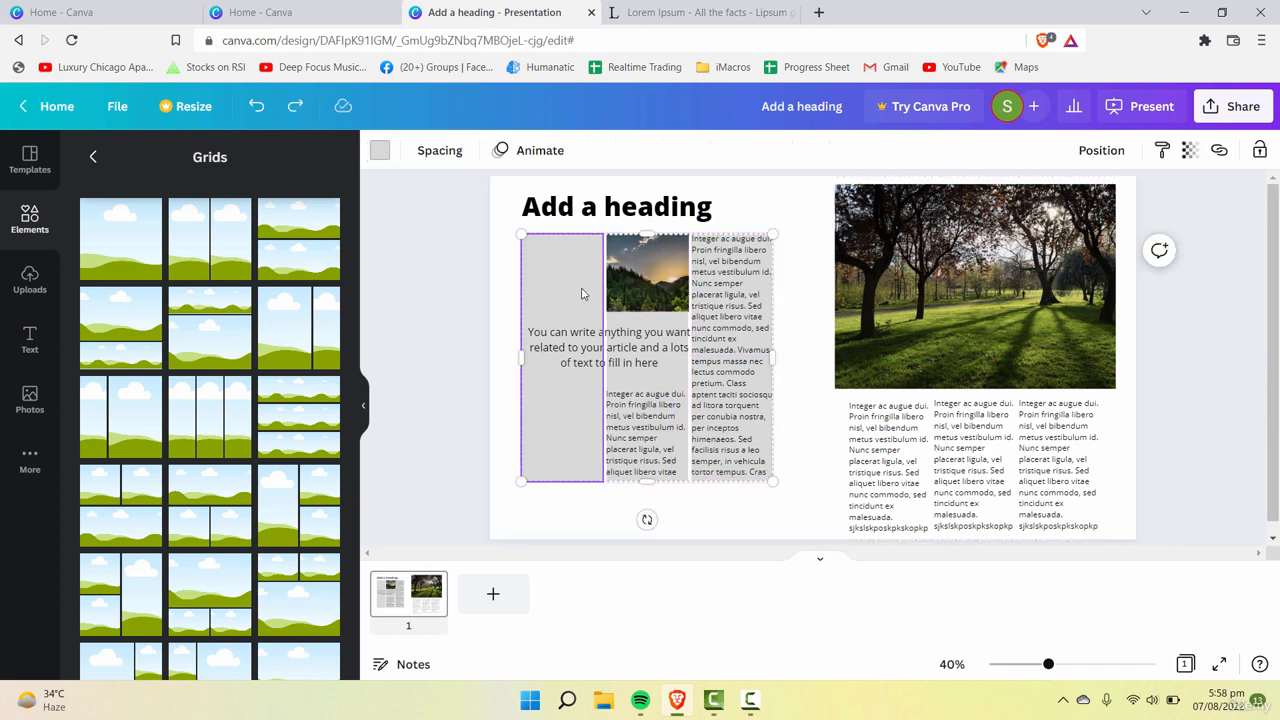
{"action": "left_click", "coordinate": [820, 301]}
{"action": "left_click", "coordinate": [540, 281]}
{"action": "left_click", "coordinate": [828, 254]}
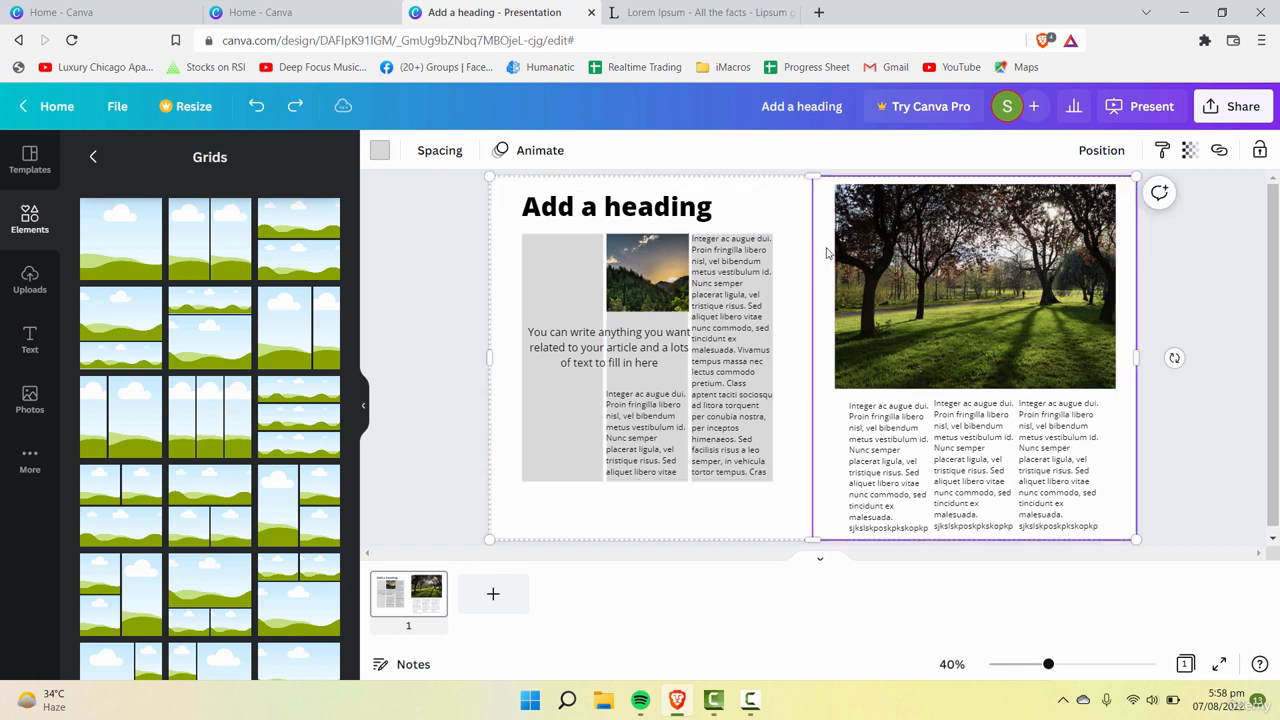
{"action": "left_click", "coordinate": [750, 288]}
{"action": "left_click", "coordinate": [570, 288]}
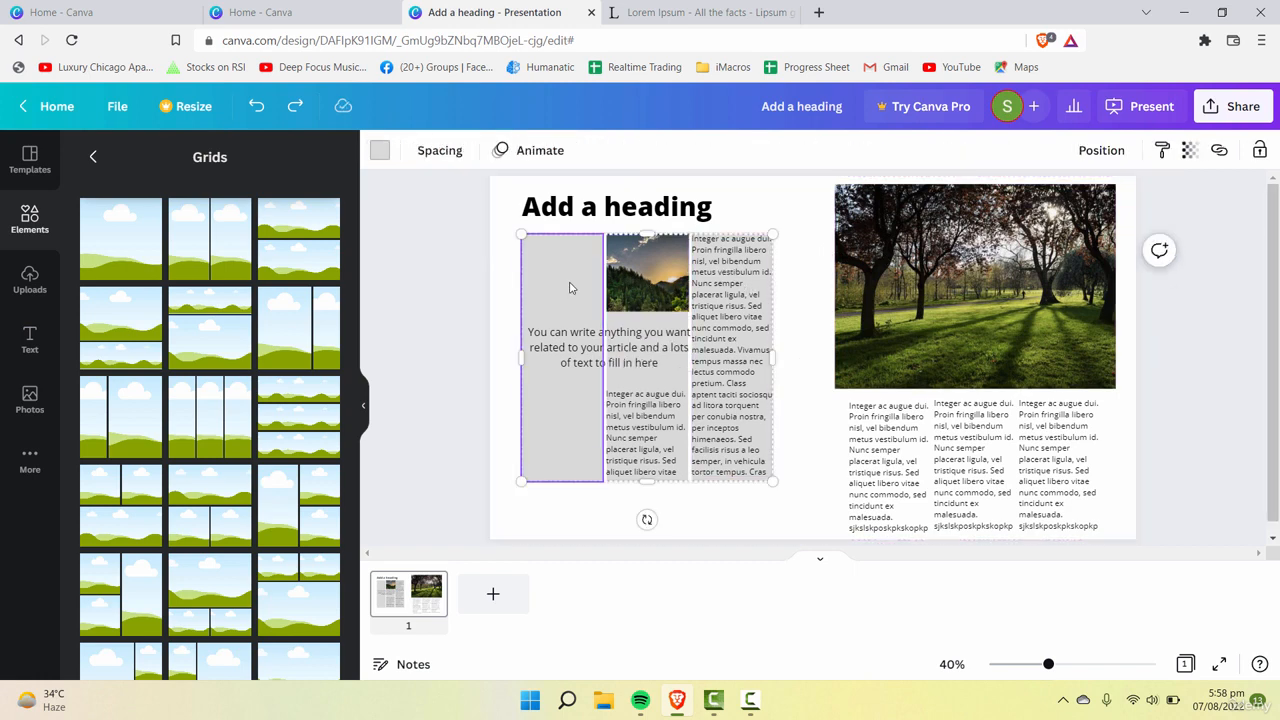
{"action": "left_click", "coordinate": [1191, 155]}
{"action": "left_click_drag", "start_coordinate": [1187, 217], "coordinate": [826, 237]}
{"action": "left_click", "coordinate": [802, 262]}
{"action": "left_click", "coordinate": [650, 428]}
{"action": "left_click", "coordinate": [791, 385]}
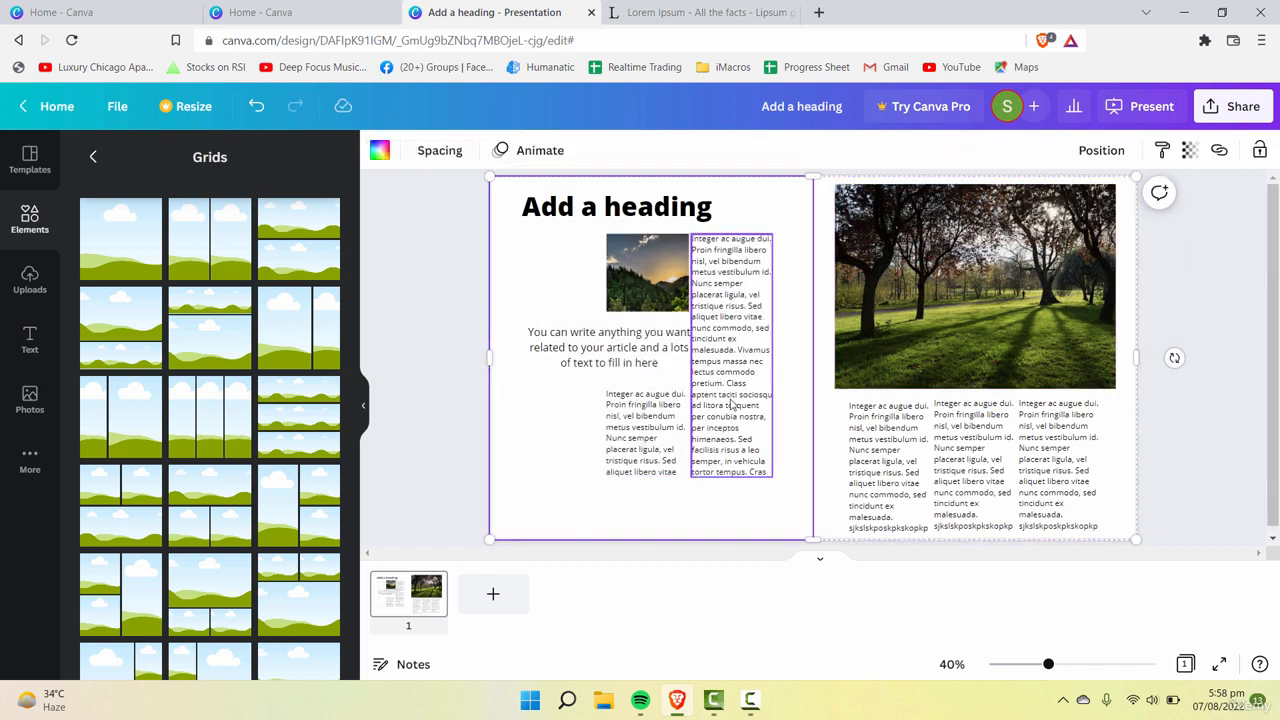
Step: Shift the left page's third-column article text slightly to the right, widening the gap beside the forest photo
{"action": "left_click_drag", "start_coordinate": [731, 404], "coordinate": [763, 395]}
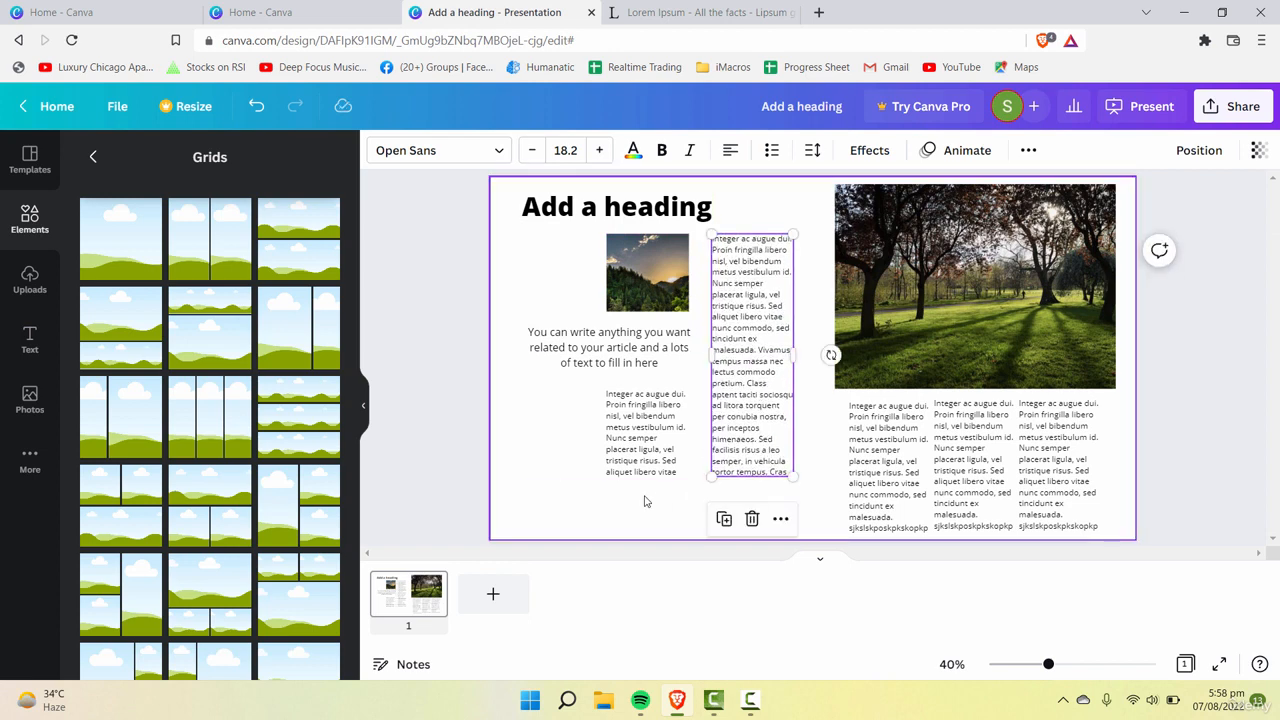
{"action": "left_click", "coordinate": [645, 500]}
Step: Make the "You can write anything you want" pull quote bold and smaller, spread over three lines beneath the forest photo
{"action": "left_click", "coordinate": [614, 358]}
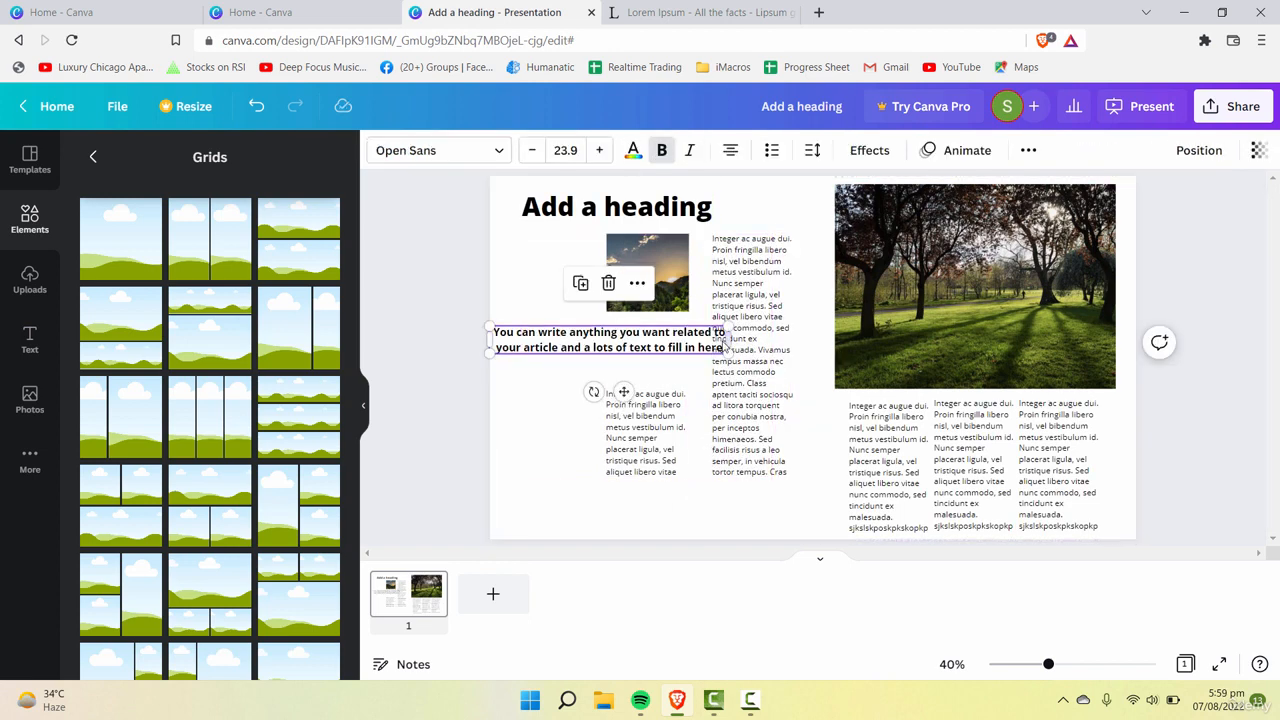
{"action": "left_click_drag", "start_coordinate": [730, 356], "coordinate": [707, 352]}
{"action": "left_click_drag", "start_coordinate": [656, 344], "coordinate": [688, 348]}
{"action": "left_click_drag", "start_coordinate": [671, 356], "coordinate": [684, 355]}
{"action": "left_click", "coordinate": [832, 524]}
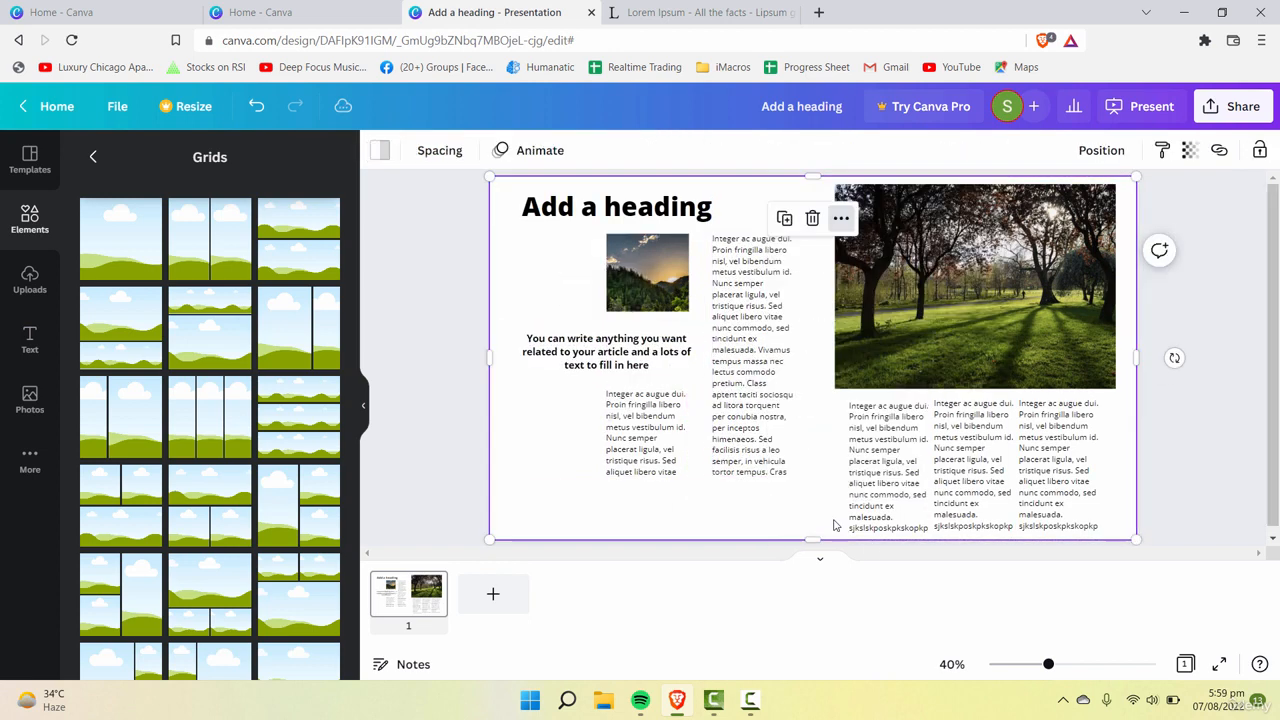
{"action": "left_click", "coordinate": [1168, 541]}
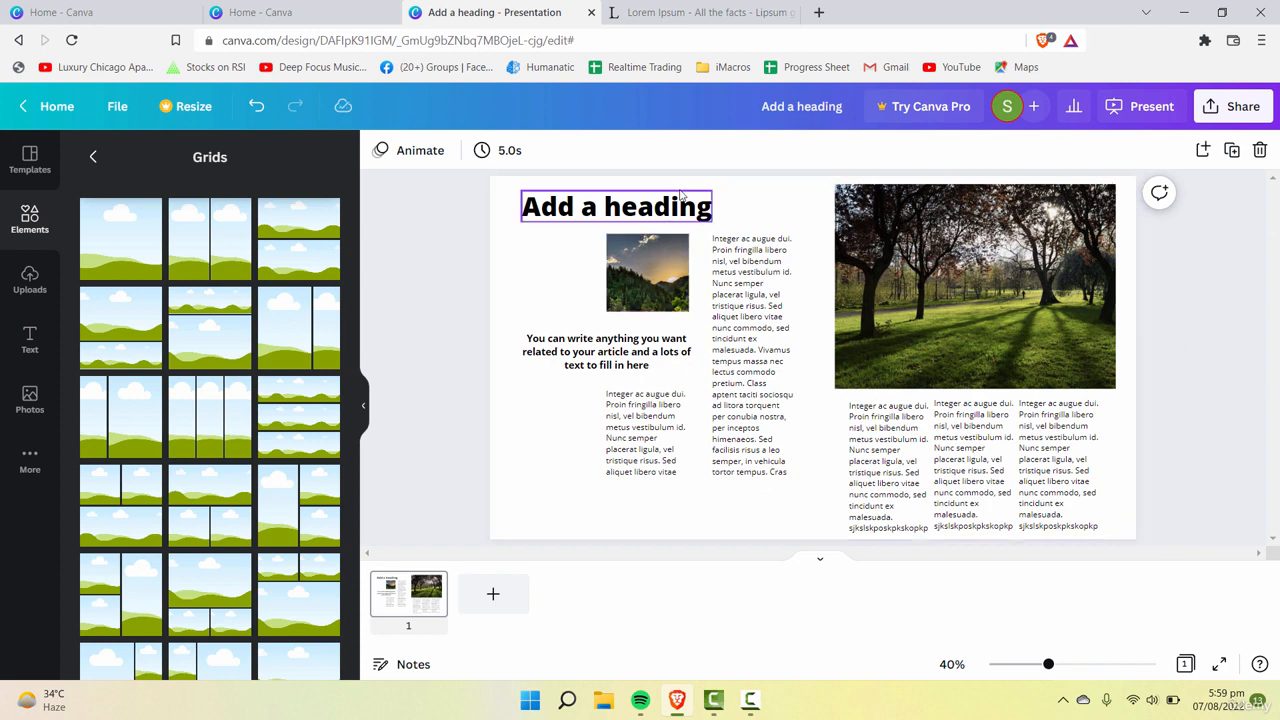
Step: Replace the left page's heading text with "Article Heading"
{"action": "double_click", "coordinate": [680, 193]}
{"action": "type", "text": "Articl"}
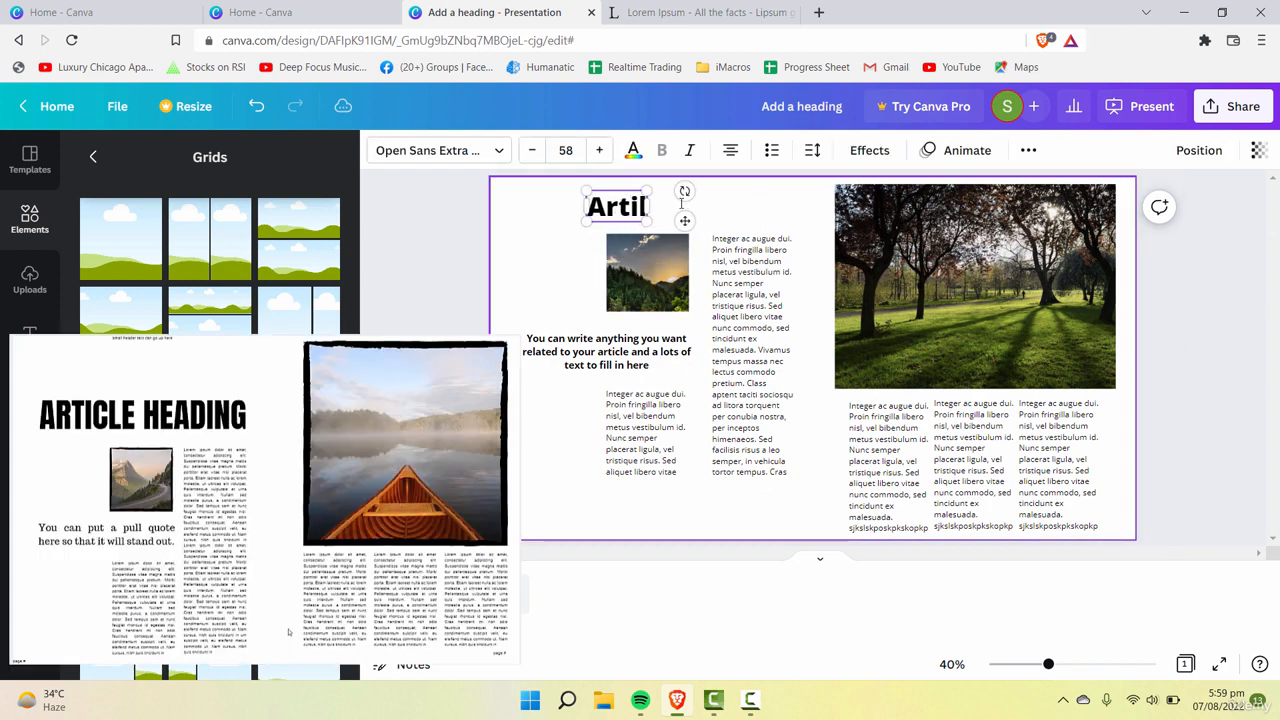
{"action": "type", "text": "e Heading"}
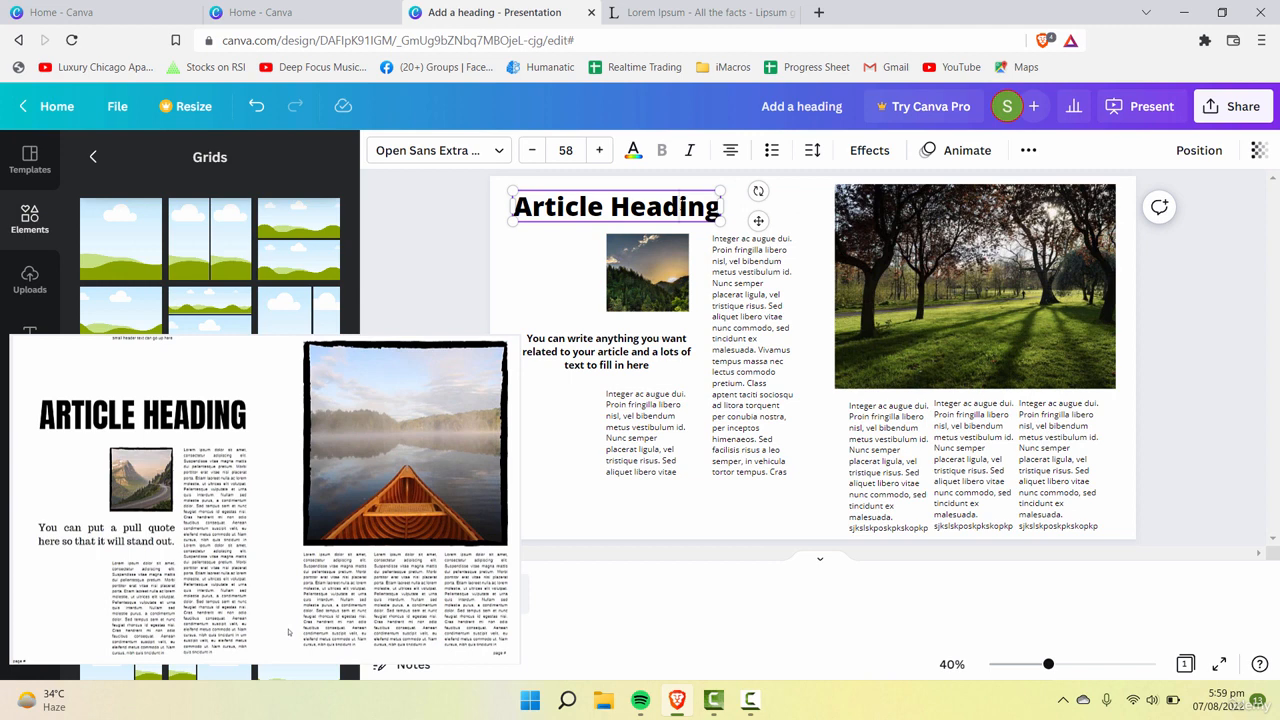
Step: Set the "Article Heading" text in the Agrandir Narrow Medium font and make it bold
{"action": "triple_click", "coordinate": [668, 206]}
{"action": "left_click", "coordinate": [496, 155]}
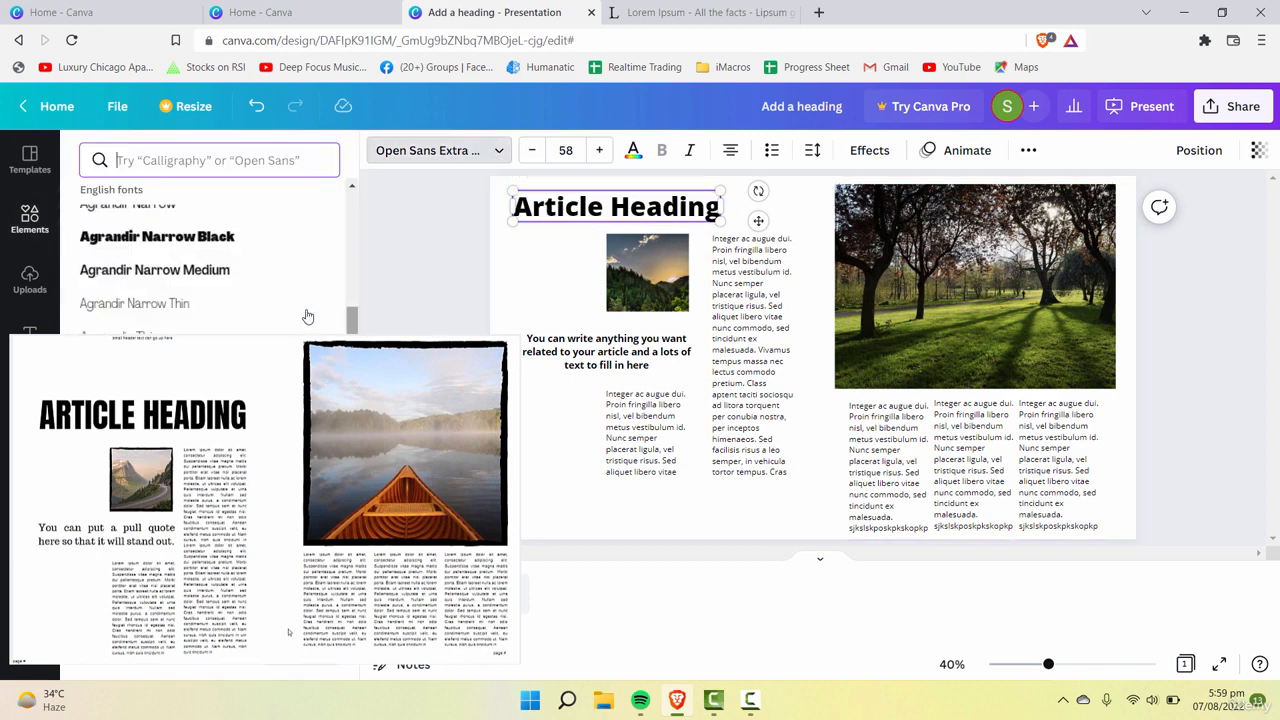
{"action": "left_click", "coordinate": [257, 272]}
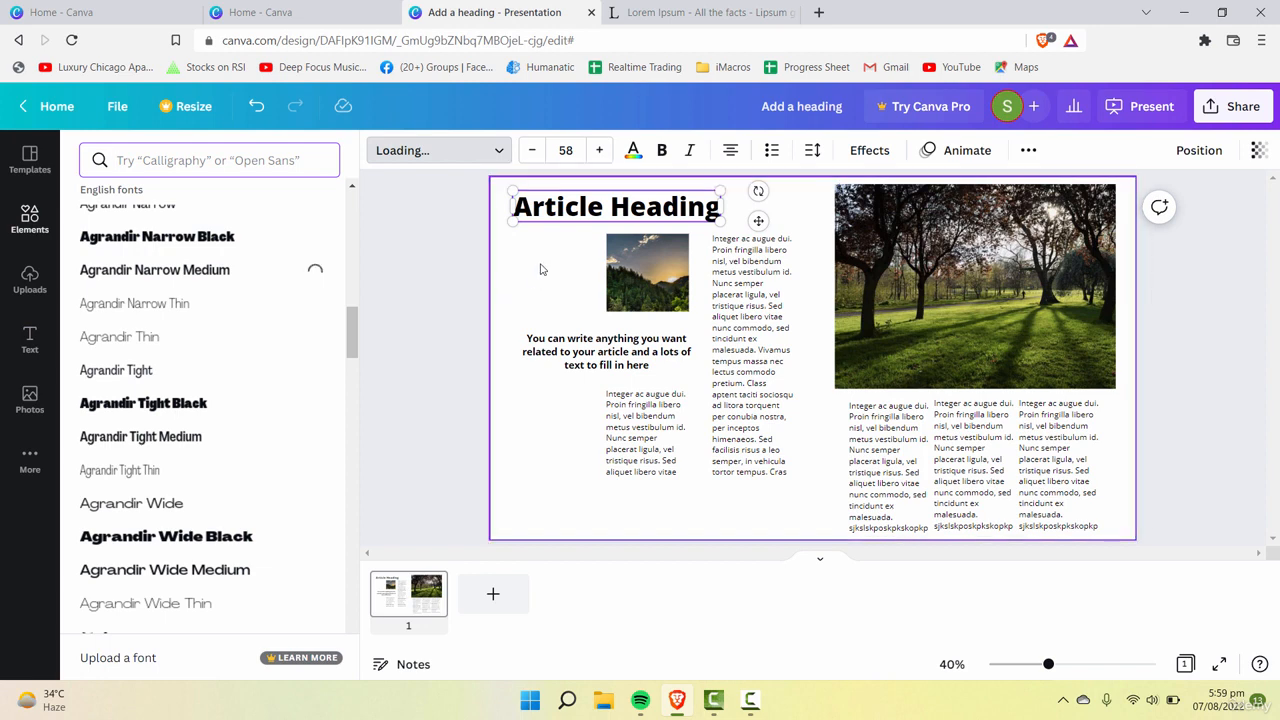
{"action": "left_click", "coordinate": [435, 298]}
{"action": "left_click", "coordinate": [470, 412]}
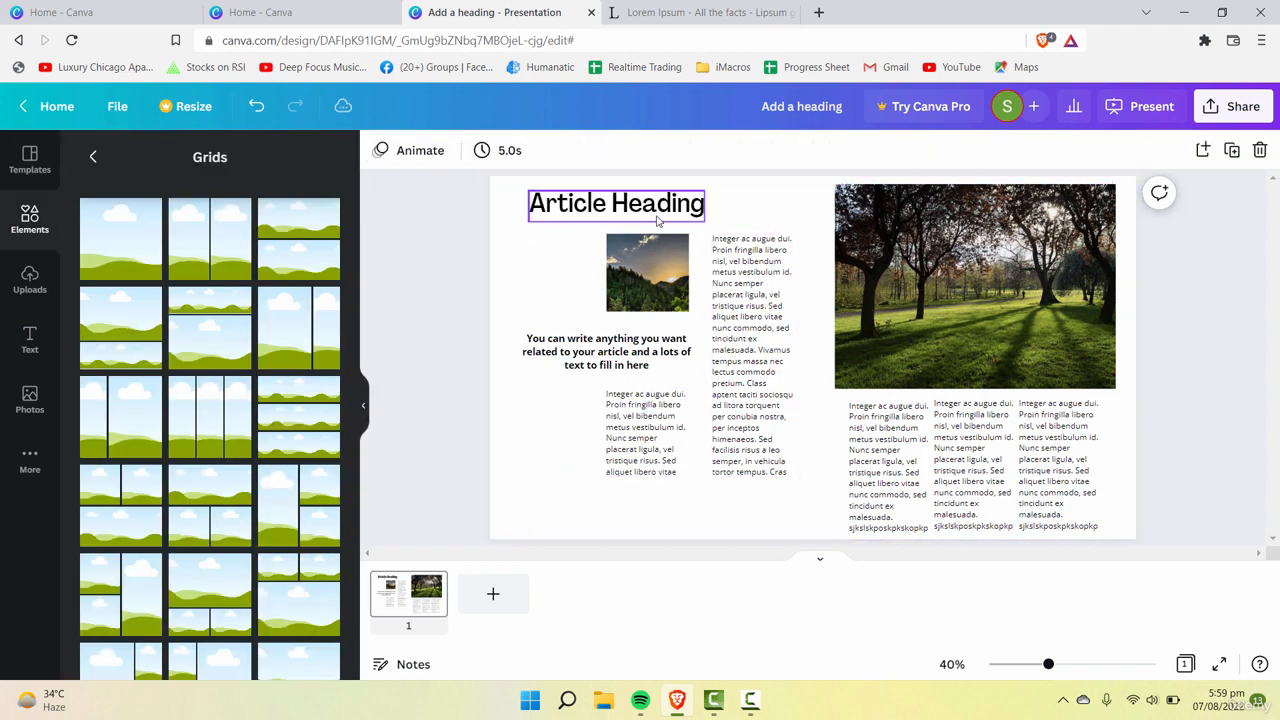
{"action": "left_click", "coordinate": [870, 415]}
{"action": "left_click", "coordinate": [808, 500]}
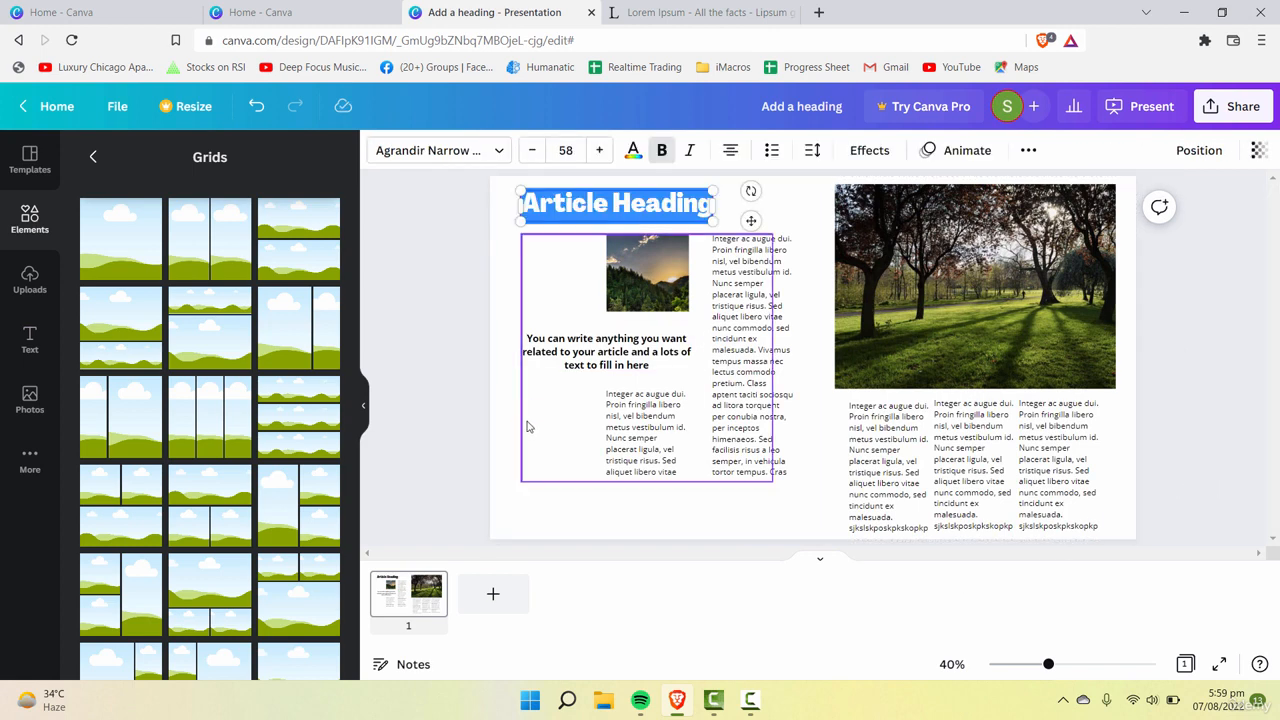
{"action": "left_click", "coordinate": [529, 426]}
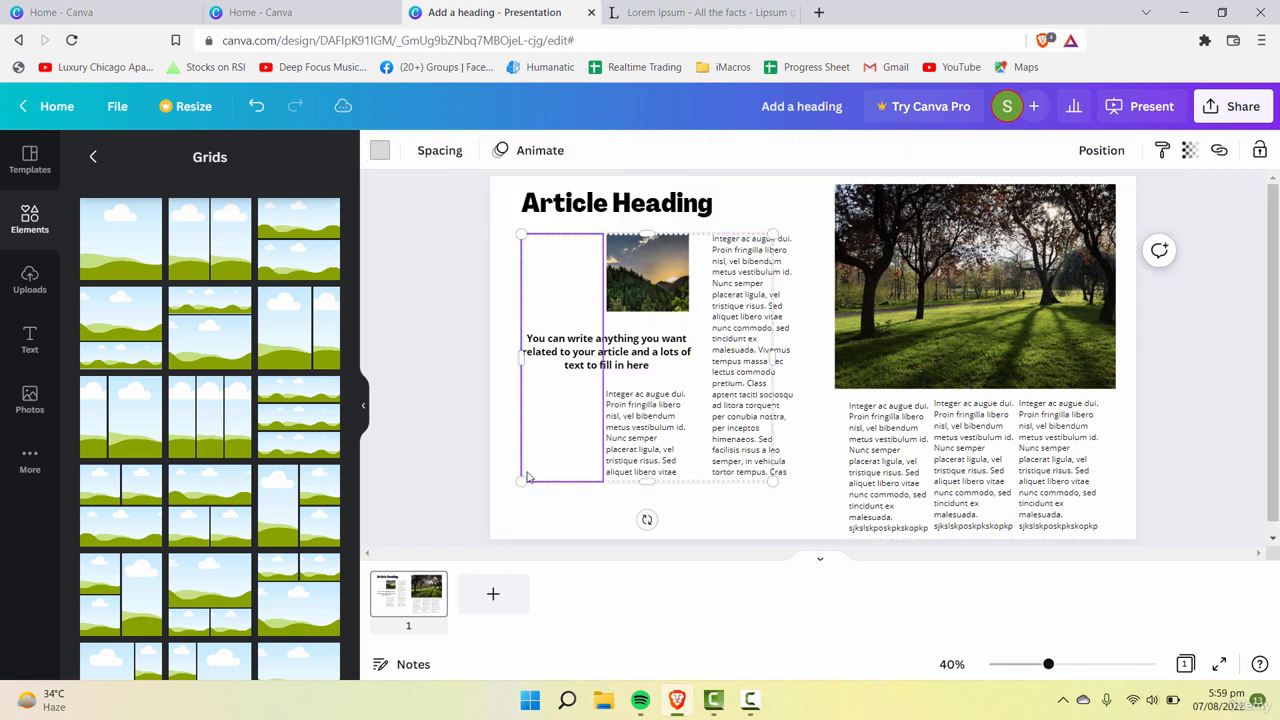